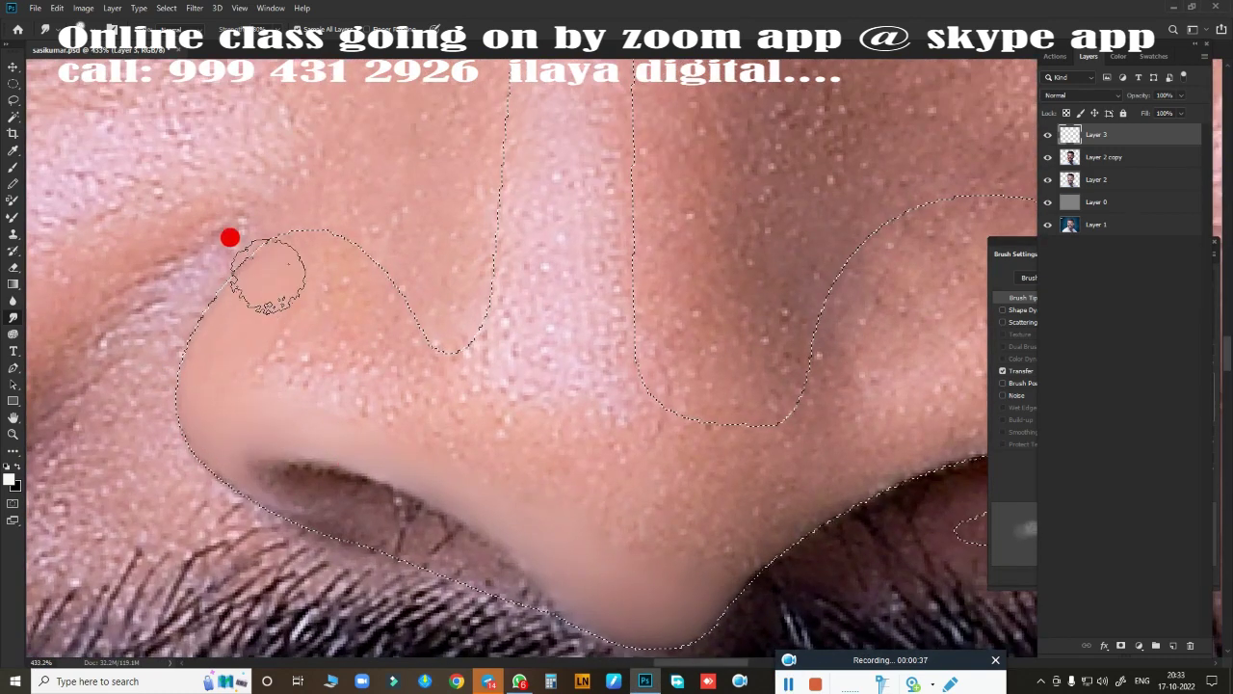
# Smooth the nose skin, brightening the bridge and blending the nostril crease toward the nose base.
pyautogui.moveTo(230, 237)
pyautogui.mouseDown()
pyautogui.moveTo(229, 360)
pyautogui.moveTo(693, 486)
pyautogui.mouseUp()
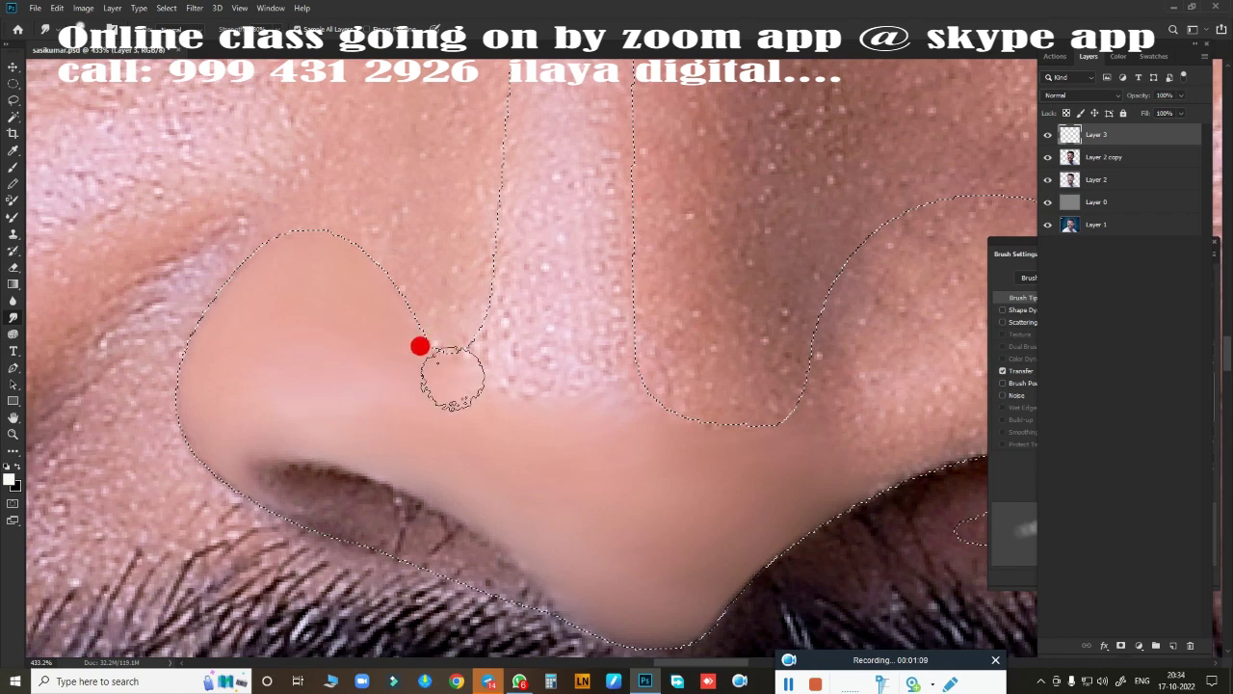
pyautogui.moveTo(419, 346)
pyautogui.mouseDown()
pyautogui.moveTo(352, 385)
pyautogui.moveTo(542, 242)
pyautogui.moveTo(469, 154)
pyautogui.moveTo(503, 293)
pyautogui.mouseUp()
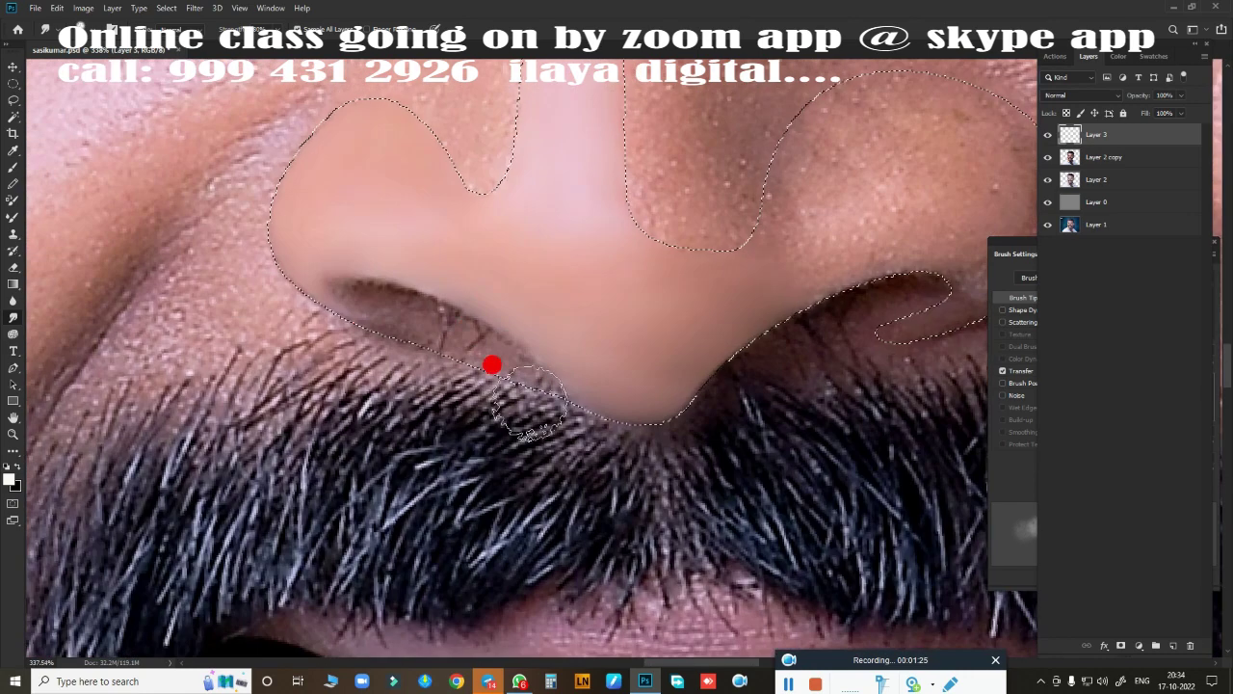
pyautogui.moveTo(372, 285)
pyautogui.mouseDown()
pyautogui.moveTo(331, 280)
pyautogui.moveTo(399, 286)
pyautogui.moveTo(547, 393)
pyautogui.moveTo(481, 283)
pyautogui.moveTo(591, 380)
pyautogui.moveTo(331, 283)
pyautogui.moveTo(674, 377)
pyautogui.moveTo(322, 306)
pyautogui.mouseUp()
# Smooth the nostril-crease shadow and the nose wing skin, softening the pores around the wing.
pyautogui.hotkey('ctrl', 'd')
pyautogui.moveTo(684, 410); pyautogui.dragTo(395, 501)
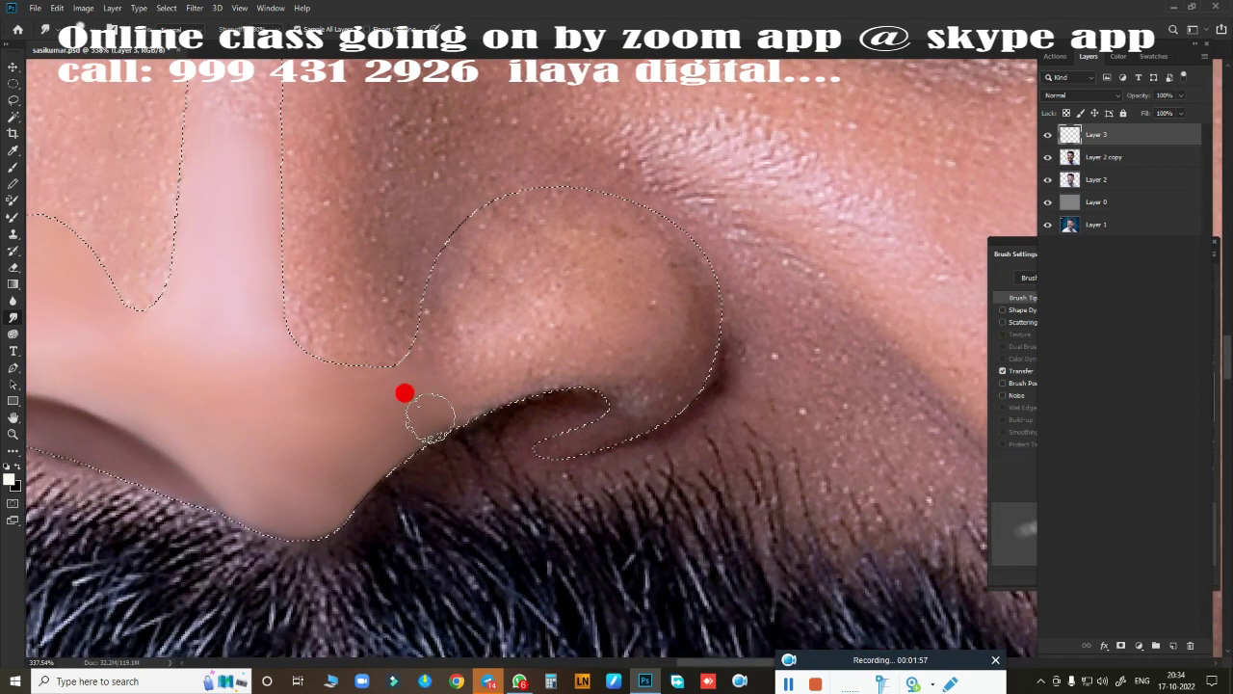
pyautogui.moveTo(492, 425)
pyautogui.mouseDown()
pyautogui.moveTo(627, 385)
pyautogui.moveTo(614, 384)
pyautogui.moveTo(613, 424)
pyautogui.mouseUp()
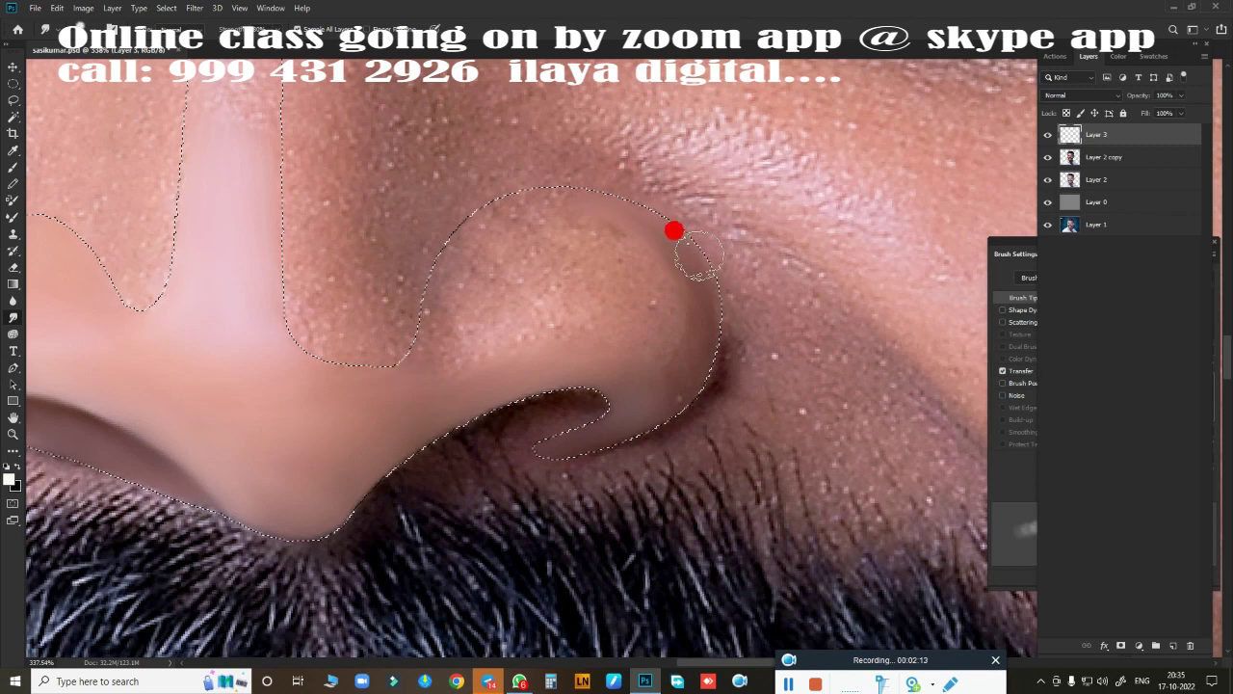
pyautogui.moveTo(673, 232)
pyautogui.mouseDown()
pyautogui.moveTo(620, 399)
pyautogui.moveTo(576, 218)
pyautogui.moveTo(661, 333)
pyautogui.moveTo(409, 240)
pyautogui.mouseUp()
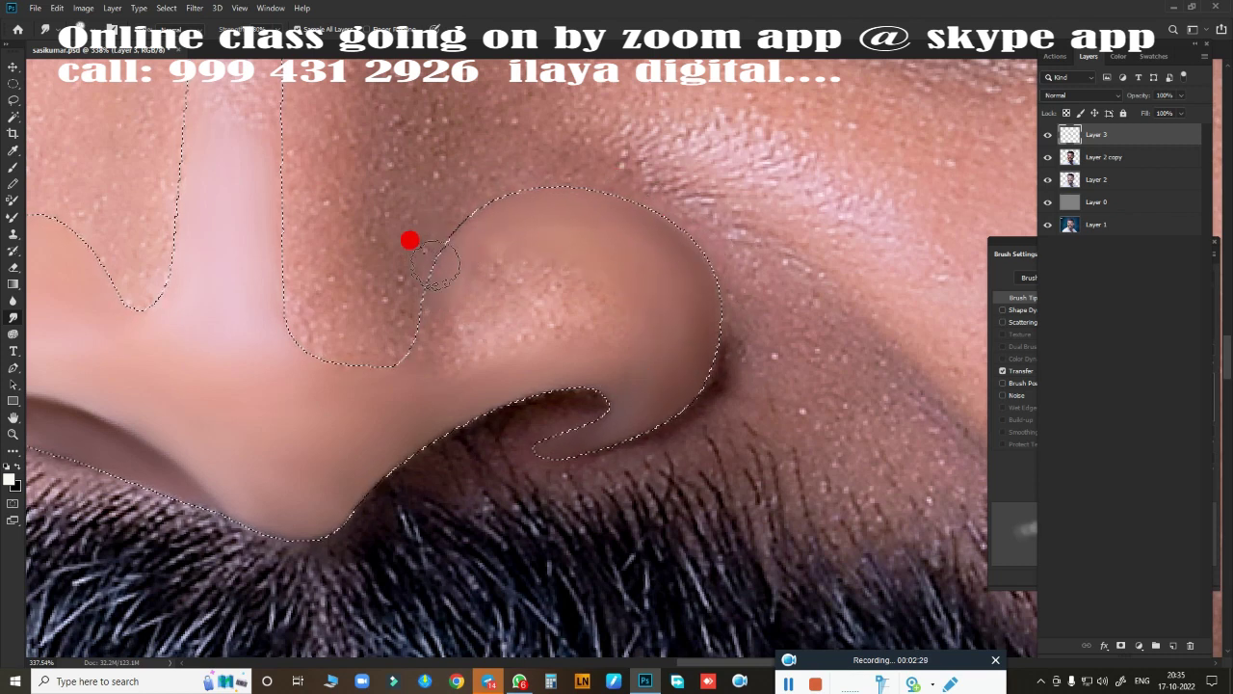
pyautogui.moveTo(547, 177); pyautogui.dragTo(413, 363)
pyautogui.moveTo(587, 341)
pyautogui.mouseDown()
pyautogui.moveTo(452, 267)
pyautogui.moveTo(545, 242)
pyautogui.moveTo(575, 267)
pyautogui.moveTo(437, 450)
pyautogui.mouseUp()
# Smooth and lighten the upper nose bridge.
pyautogui.scroll(5, 438, 450)
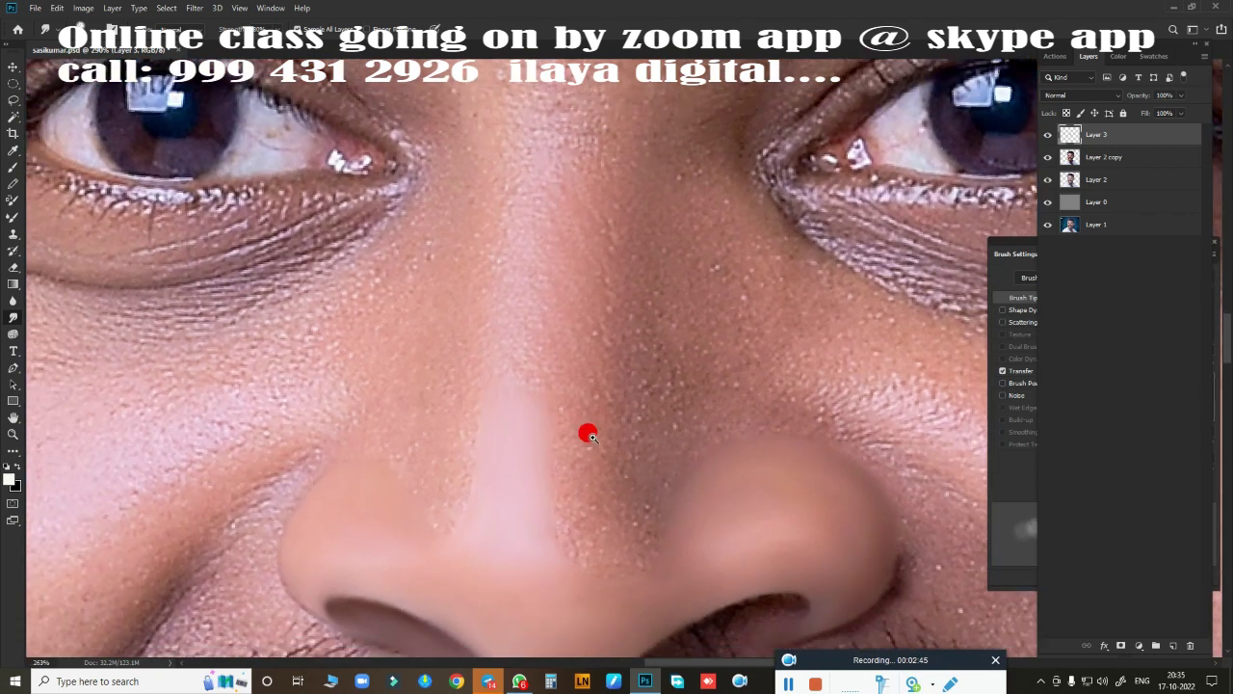
pyautogui.scroll(1, 586, 433)
pyautogui.moveTo(489, 229)
pyautogui.mouseDown()
pyautogui.moveTo(500, 119)
pyautogui.moveTo(529, 214)
pyautogui.mouseUp()
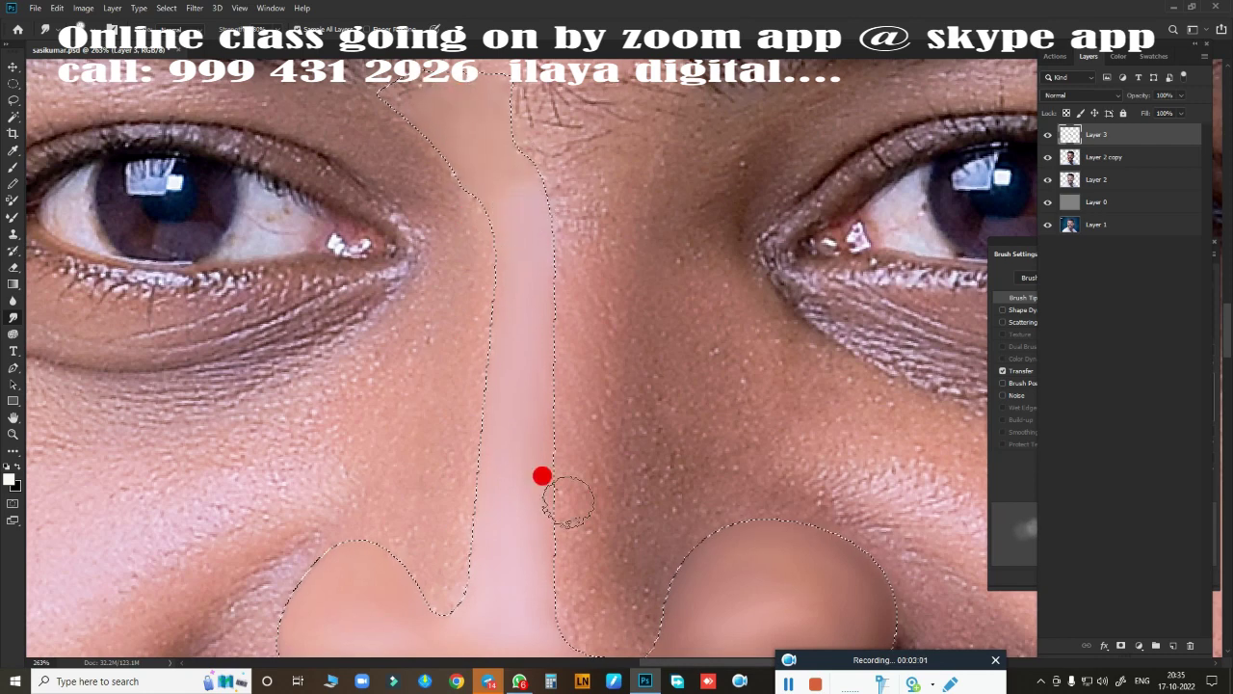
pyautogui.scroll(-2, 535, 386)
# Feather the selection, then smooth the left side of the nose and the cheek under the nostril.
pyautogui.hotkey('shift', 'F6')
pyautogui.press('Return')
pyautogui.scroll(1, 572, 469)
pyautogui.scroll(-1, 573, 469)
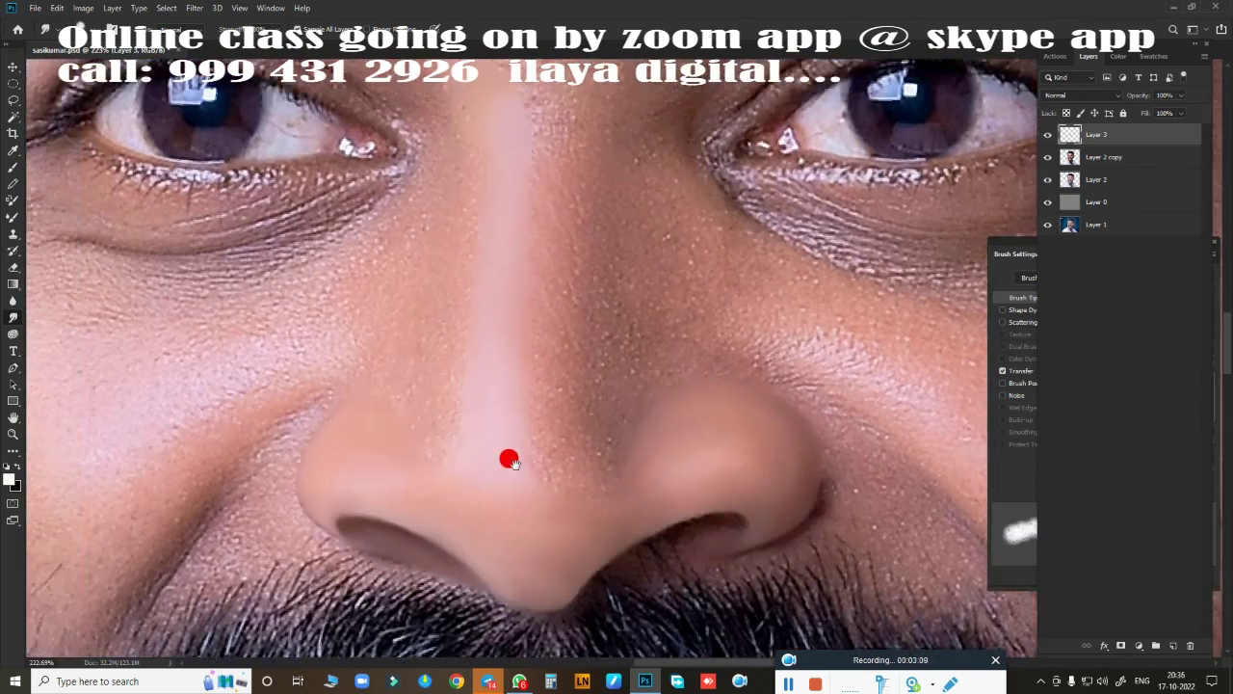
pyautogui.scroll(2, 507, 460)
pyautogui.moveTo(359, 243)
pyautogui.mouseDown()
pyautogui.moveTo(536, 217)
pyautogui.moveTo(464, 384)
pyautogui.moveTo(369, 265)
pyautogui.moveTo(234, 426)
pyautogui.moveTo(347, 375)
pyautogui.moveTo(412, 397)
pyautogui.mouseUp()
pyautogui.moveTo(192, 441)
pyautogui.mouseDown()
pyautogui.moveTo(212, 357)
pyautogui.moveTo(463, 413)
pyautogui.moveTo(694, 129)
pyautogui.moveTo(436, 251)
pyautogui.moveTo(738, 126)
pyautogui.moveTo(590, 172)
pyautogui.mouseUp()
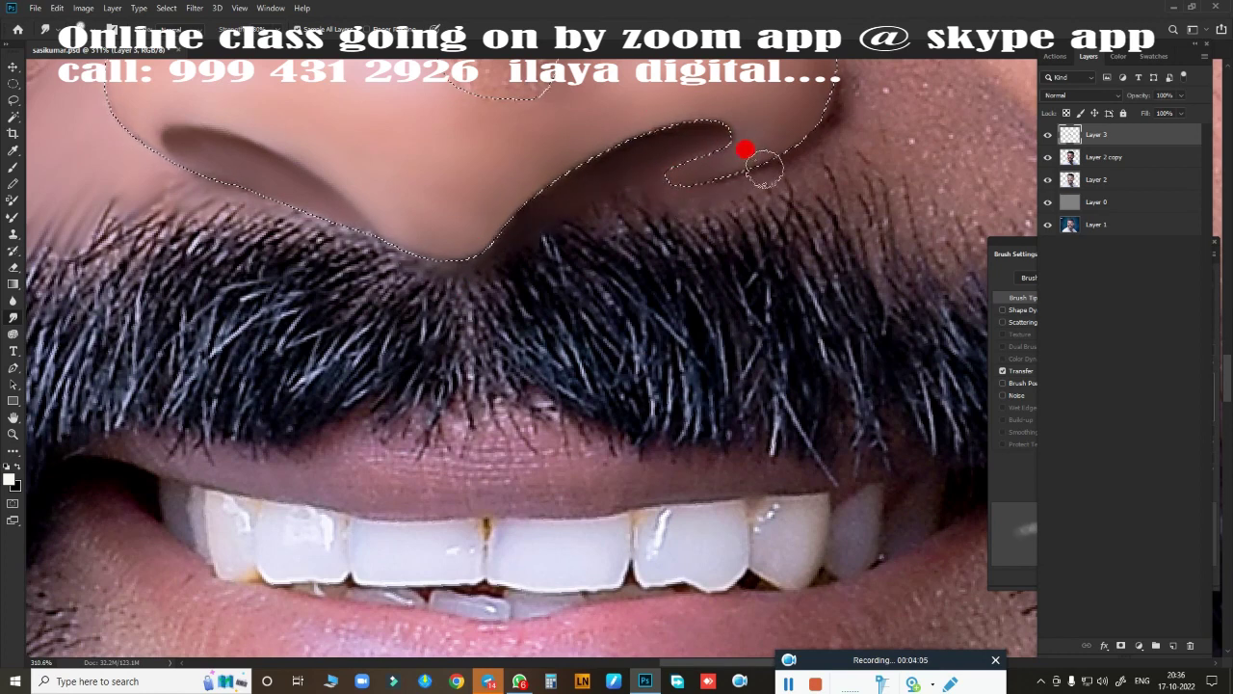
# Smooth the nostril edge, upper nose and bridge edge up toward the brow.
pyautogui.moveTo(747, 149)
pyautogui.mouseDown()
pyautogui.moveTo(622, 183)
pyautogui.moveTo(415, 332)
pyautogui.mouseUp()
pyautogui.moveTo(636, 206)
pyautogui.mouseDown()
pyautogui.moveTo(607, 165)
pyautogui.moveTo(540, 294)
pyautogui.moveTo(594, 422)
pyautogui.mouseUp()
pyautogui.moveTo(518, 206)
pyautogui.mouseDown()
pyautogui.moveTo(284, 125)
pyautogui.moveTo(362, 297)
pyautogui.moveTo(473, 325)
pyautogui.mouseUp()
pyautogui.scroll(-2, 473, 325)
pyautogui.moveTo(500, 256); pyautogui.dragTo(511, 159)
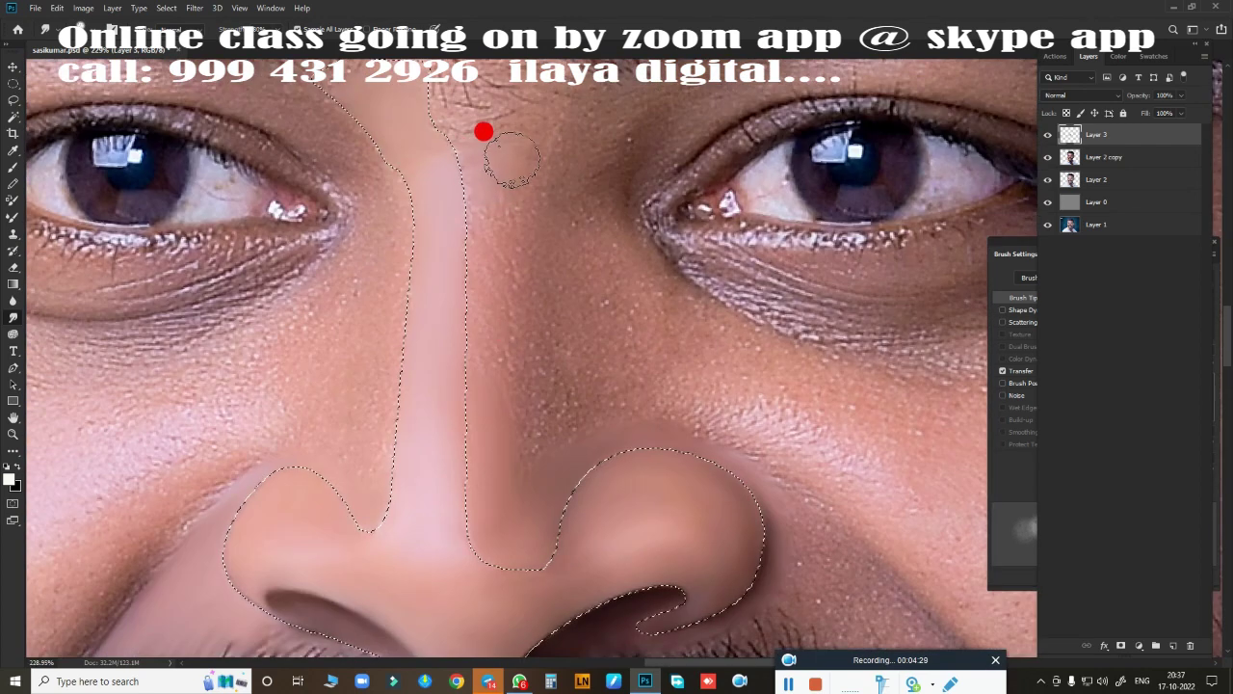
pyautogui.moveTo(466, 395)
pyautogui.mouseDown()
pyautogui.moveTo(496, 303)
pyautogui.moveTo(373, 149)
pyautogui.moveTo(413, 309)
pyautogui.moveTo(380, 149)
pyautogui.moveTo(354, 421)
pyautogui.mouseUp()
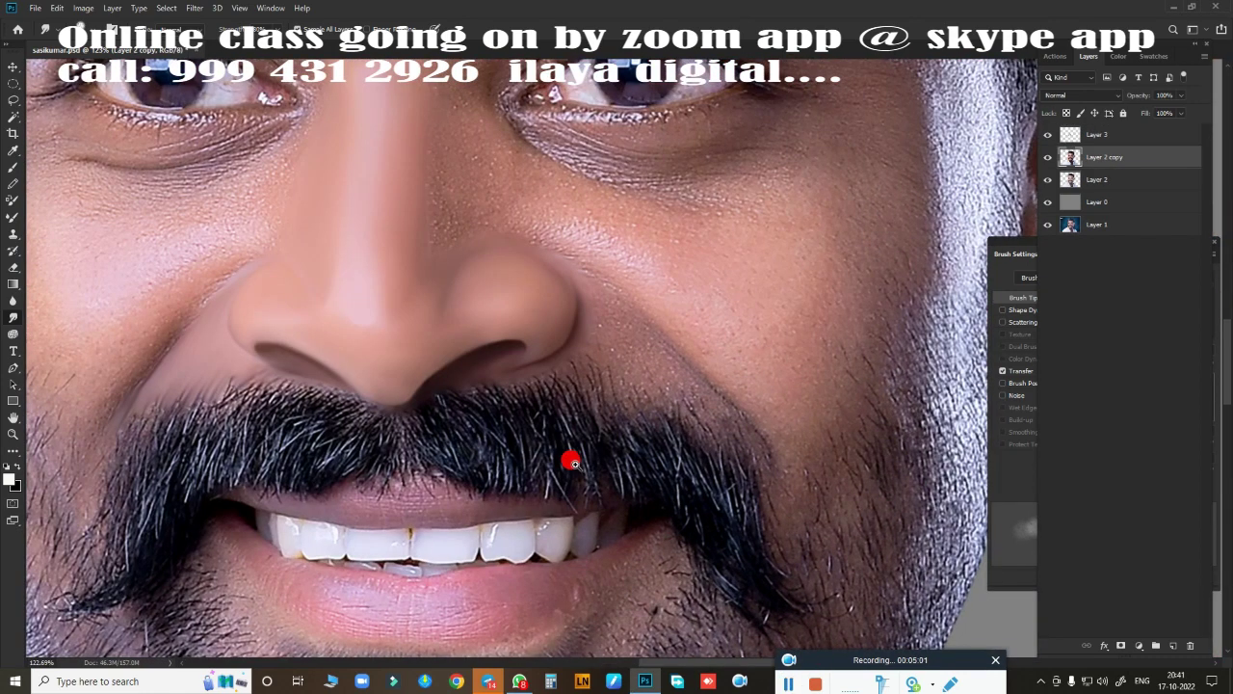
# Make Layer 3 active and set the Mixer Brush to sample all layers.
pyautogui.scroll(4, 574, 463)
pyautogui.click(1097, 134)
pyautogui.press('e')
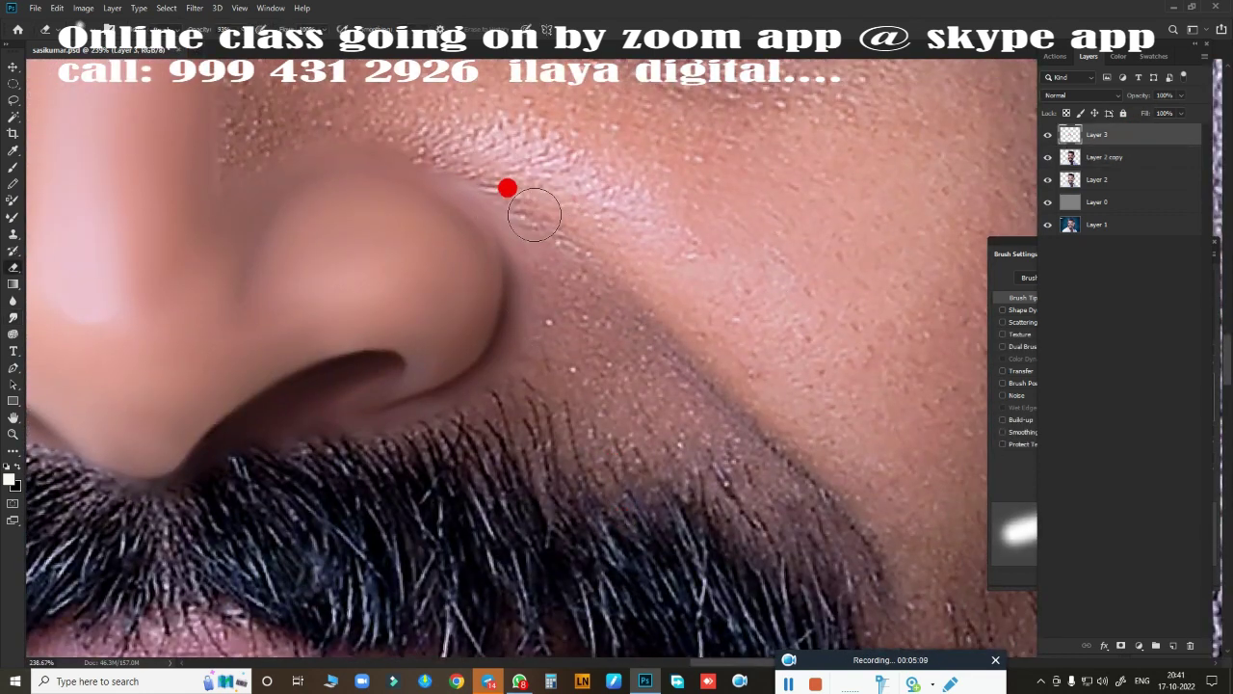
pyautogui.press('j')
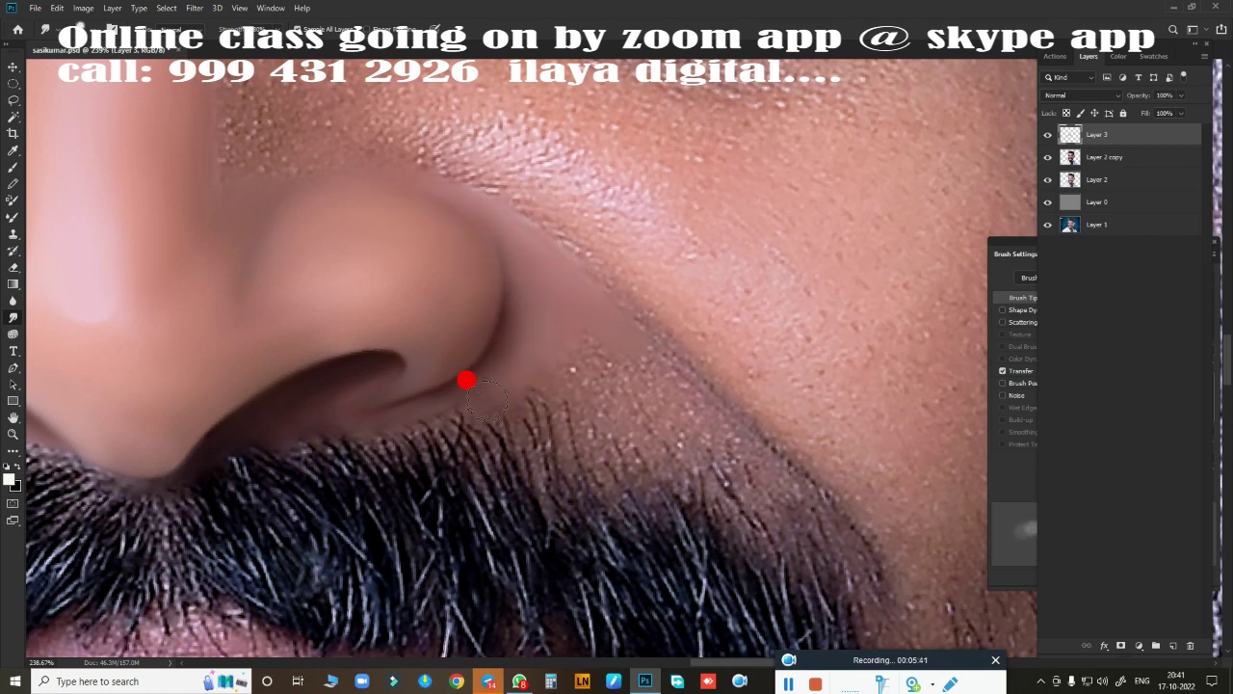
# Smear the nasal fold skin smoothly down to the moustache edge.
pyautogui.moveTo(518, 392)
pyautogui.mouseDown()
pyautogui.moveTo(661, 435)
pyautogui.moveTo(835, 555)
pyautogui.mouseUp()
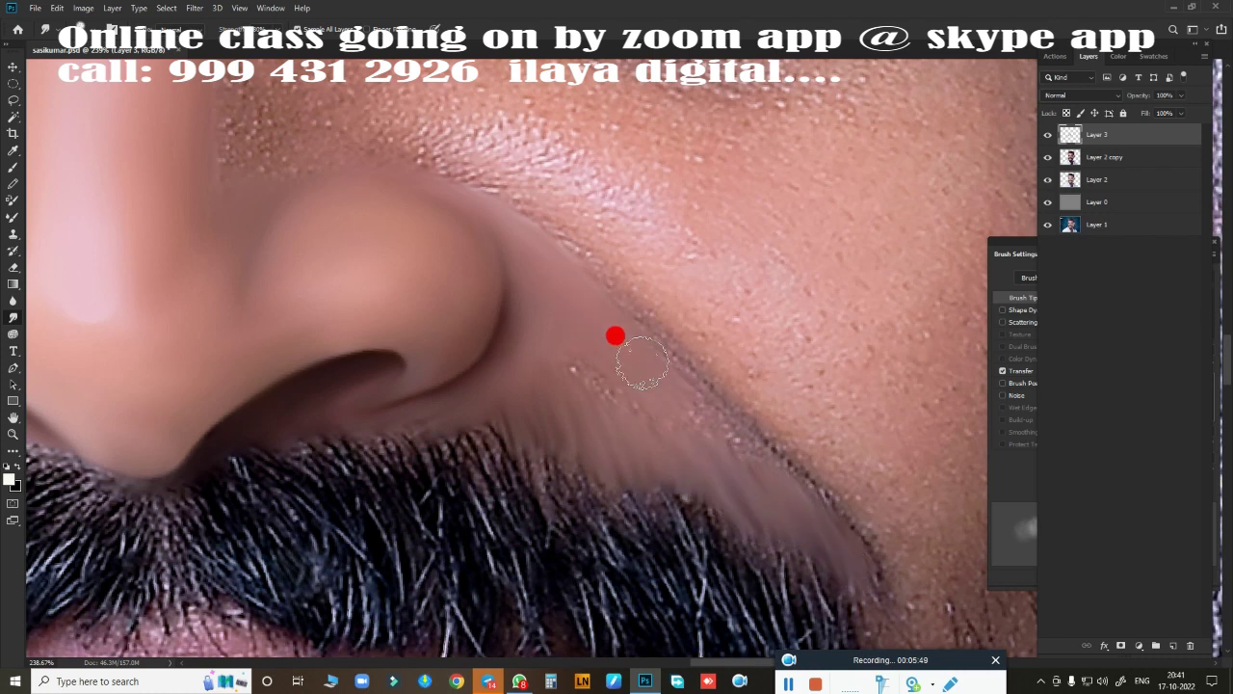
pyautogui.moveTo(642, 362); pyautogui.dragTo(804, 509)
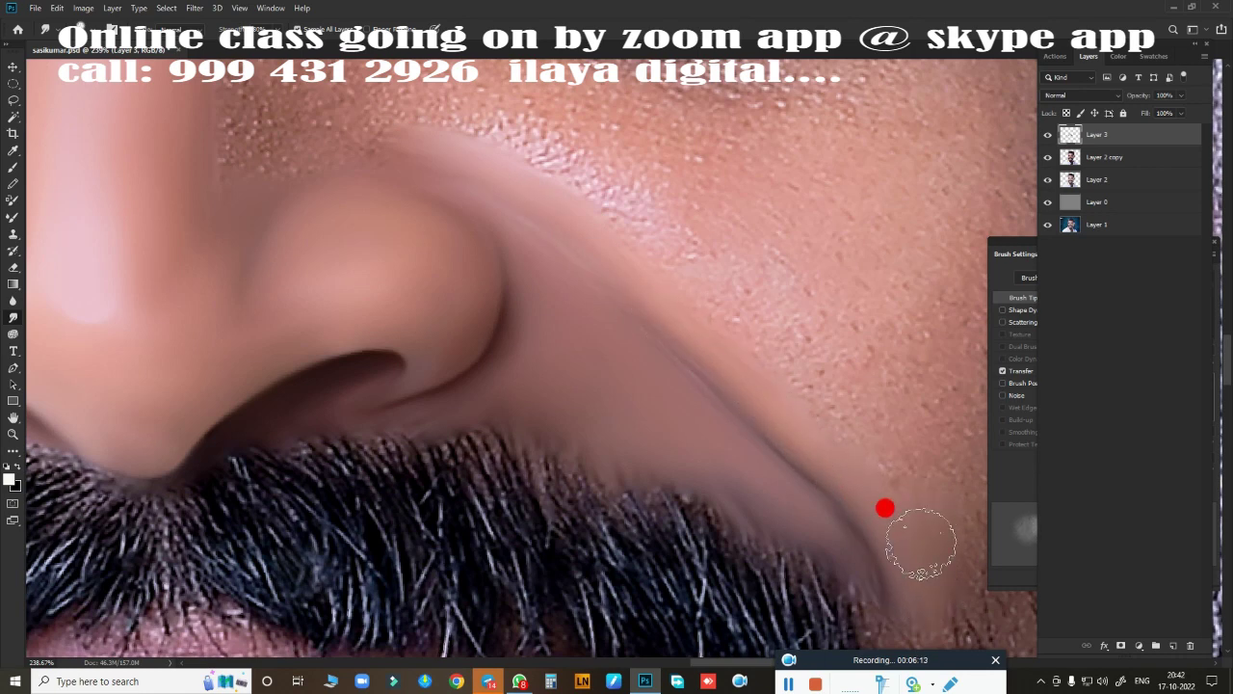
pyautogui.moveTo(921, 545); pyautogui.dragTo(612, 287)
pyautogui.scroll(-5, 628, 266)
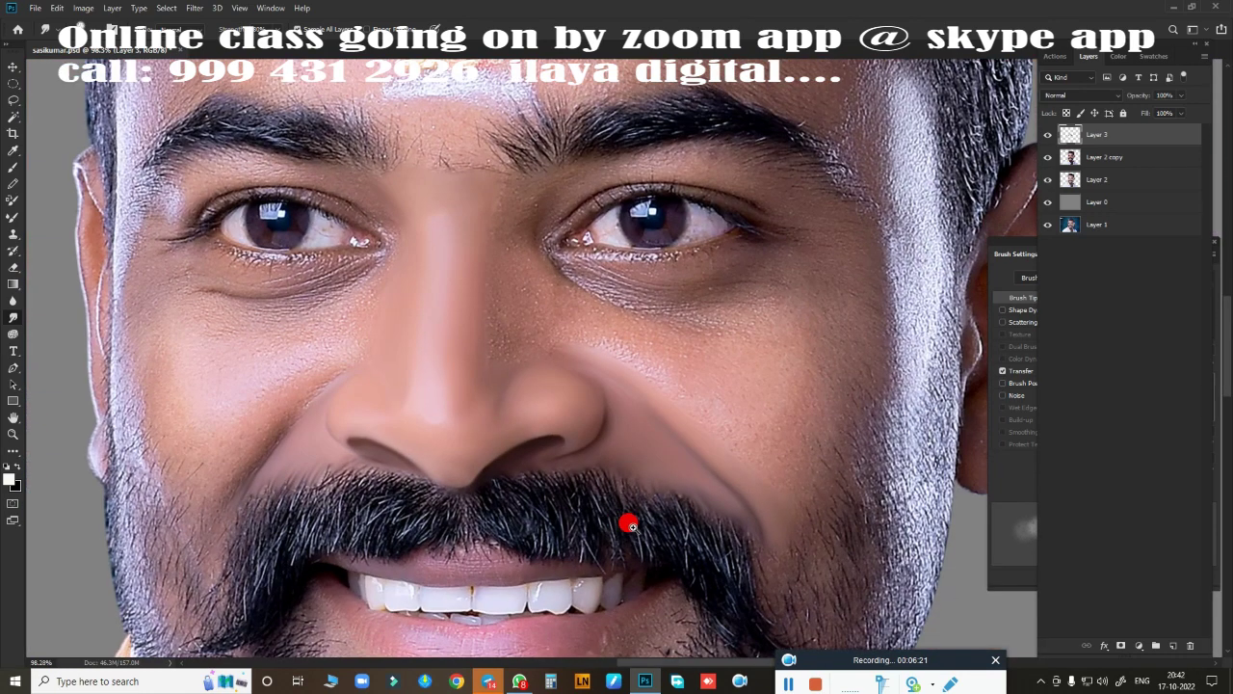
pyautogui.scroll(-2, 627, 517)
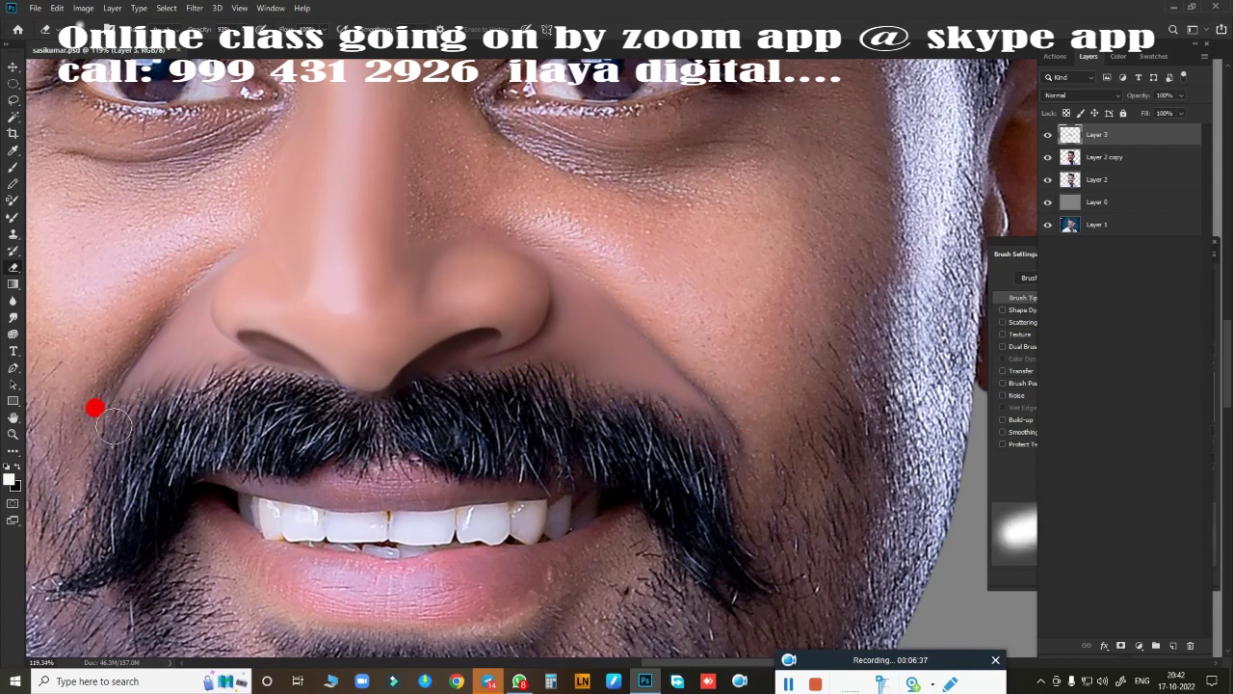
# Hide Layer 3 and trace a Pen path around the right cheek from nasal fold to under the eye.
pyautogui.click(1048, 135)
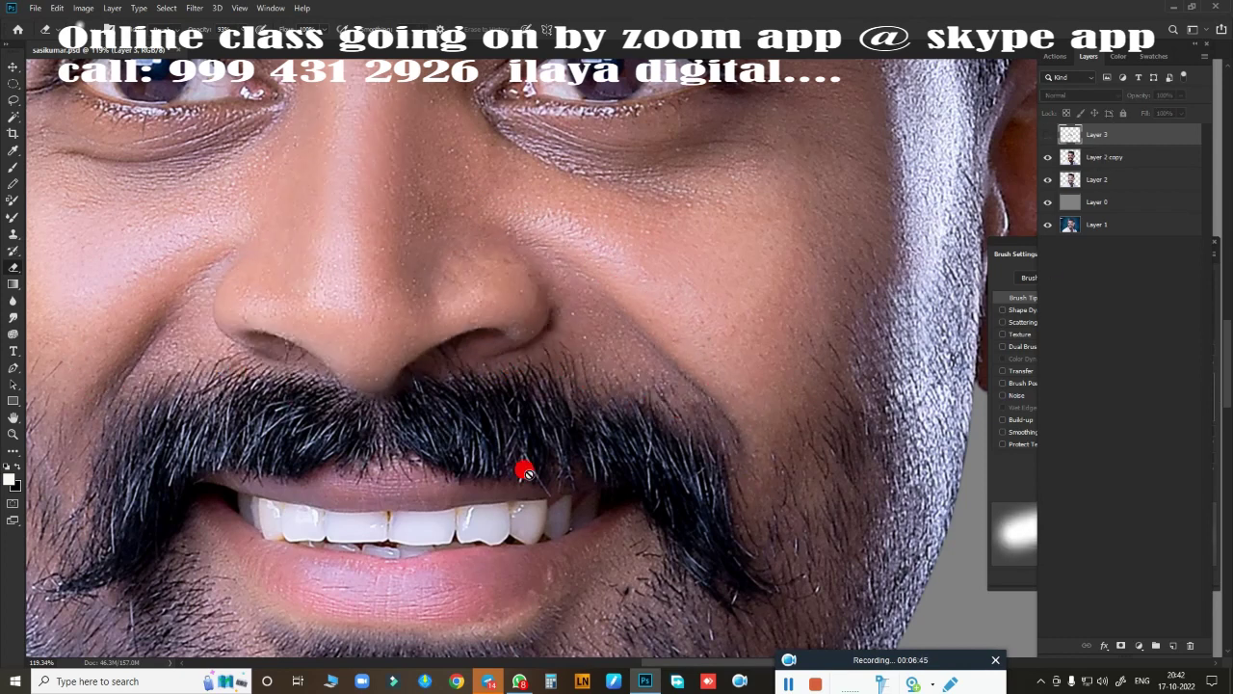
pyautogui.press('p')
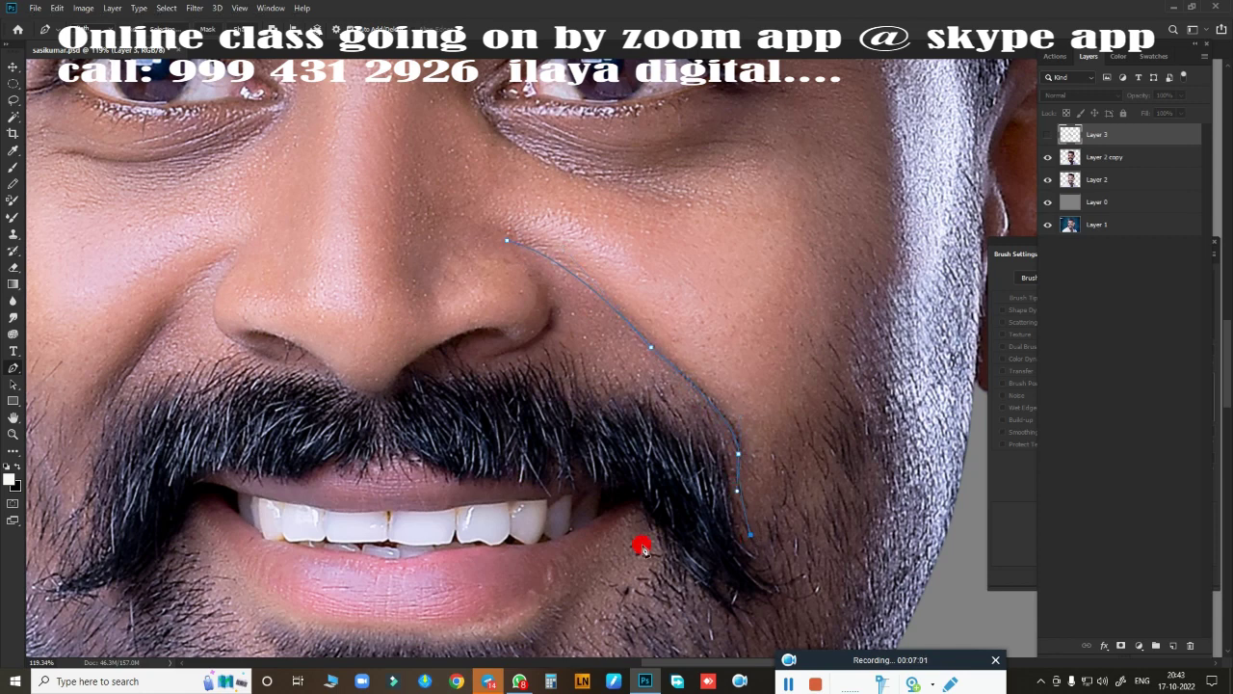
pyautogui.moveTo(643, 547)
pyautogui.mouseDown()
pyautogui.moveTo(793, 473)
pyautogui.moveTo(677, 361)
pyautogui.mouseUp()
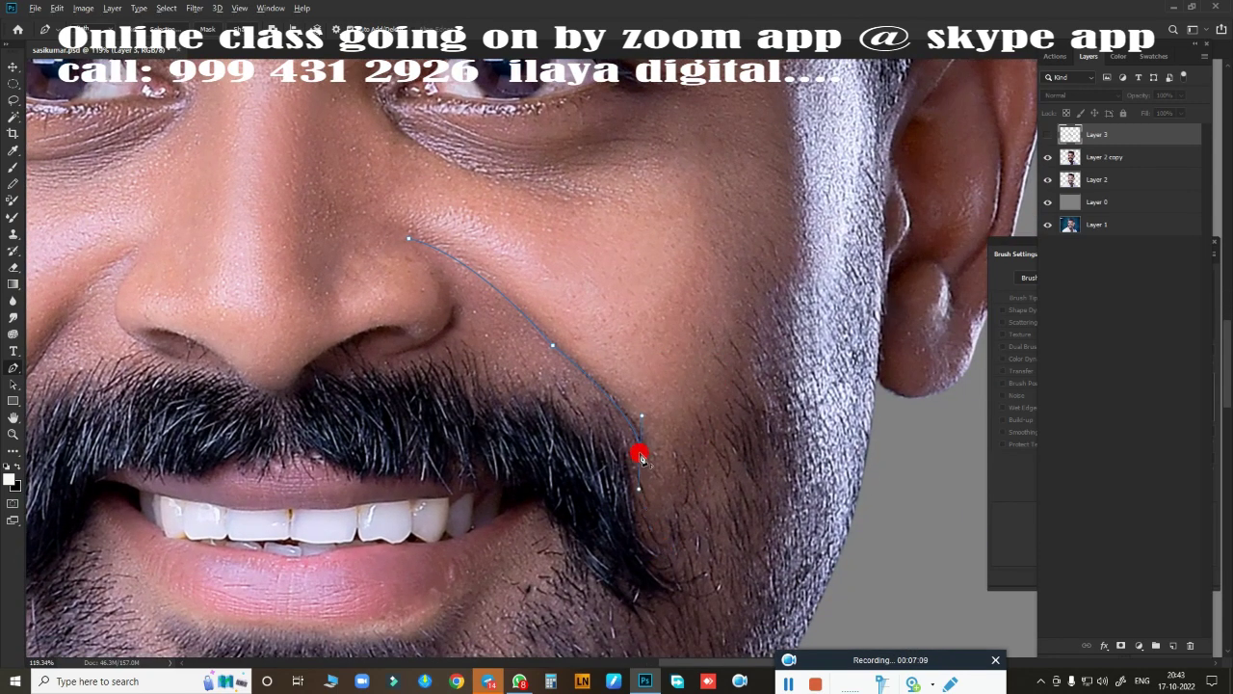
pyautogui.moveTo(670, 169); pyautogui.dragTo(809, 325)
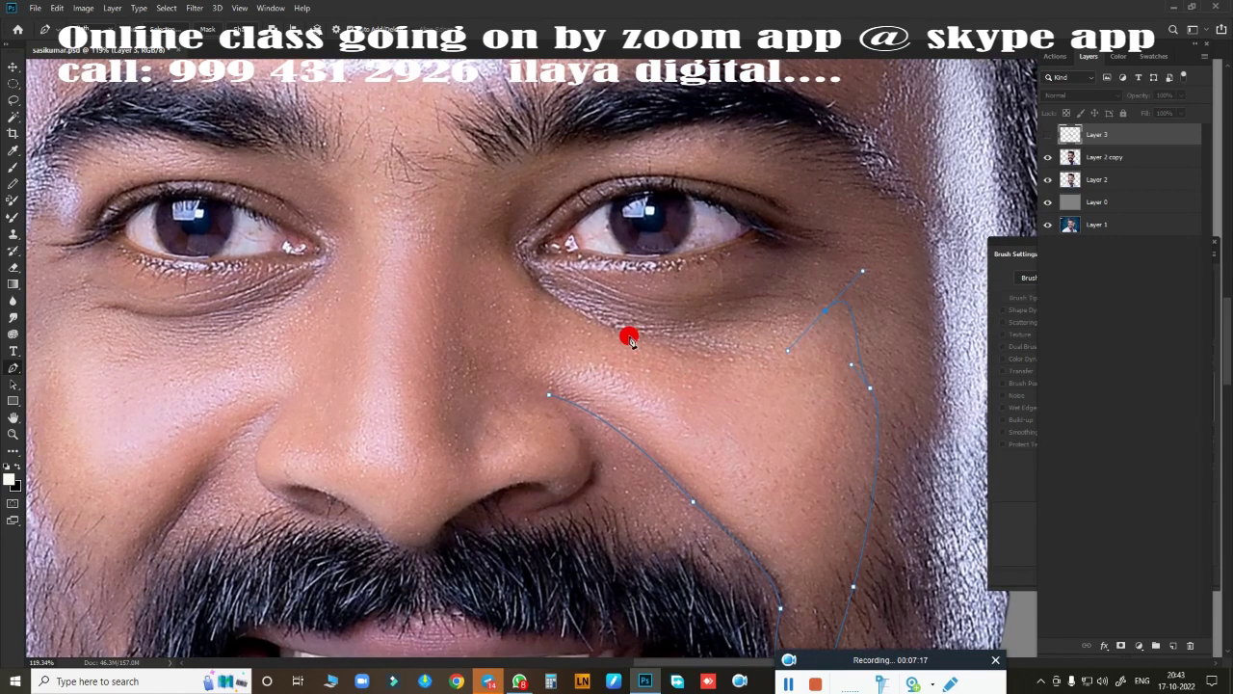
pyautogui.moveTo(536, 282); pyautogui.dragTo(514, 271)
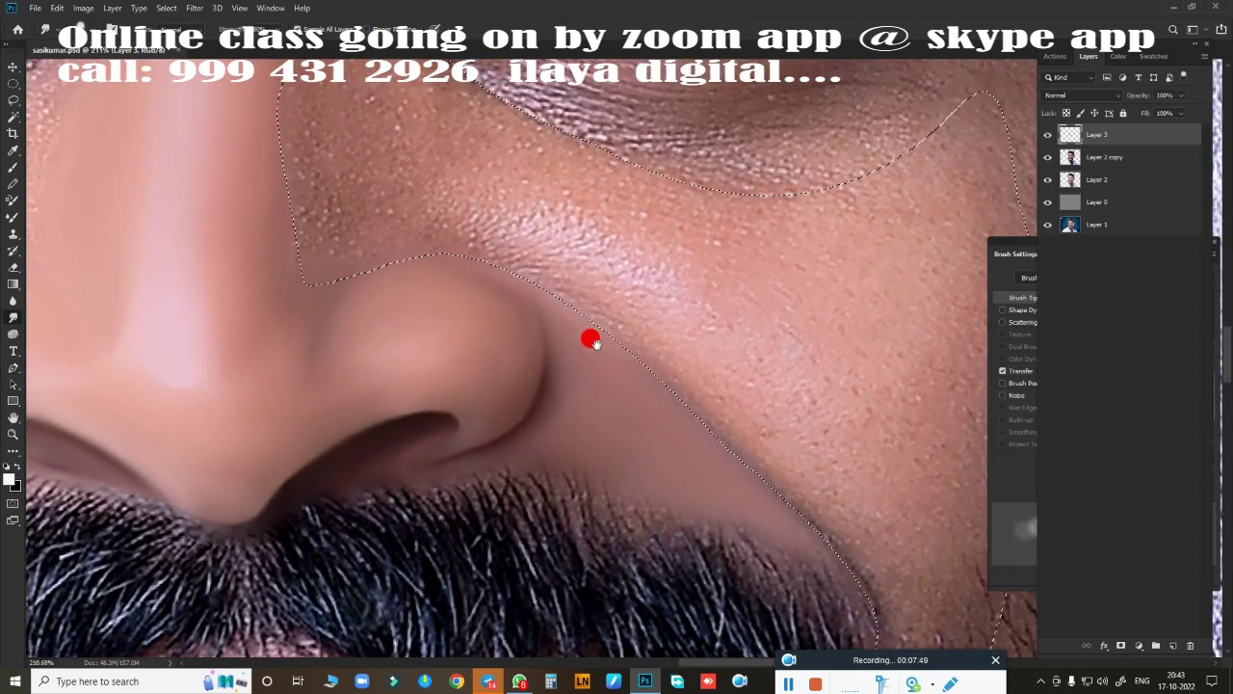
# Smooth and lighten the nasal fold and the cheek skin beside the nose.
pyautogui.moveTo(487, 250)
pyautogui.mouseDown()
pyautogui.moveTo(462, 247)
pyautogui.moveTo(702, 405)
pyautogui.mouseUp()
pyautogui.moveTo(661, 359)
pyautogui.mouseDown()
pyautogui.moveTo(800, 523)
pyautogui.moveTo(699, 352)
pyautogui.moveTo(543, 156)
pyautogui.moveTo(669, 212)
pyautogui.moveTo(688, 256)
pyautogui.moveTo(625, 203)
pyautogui.mouseUp()
pyautogui.scroll(5, 637, 307)
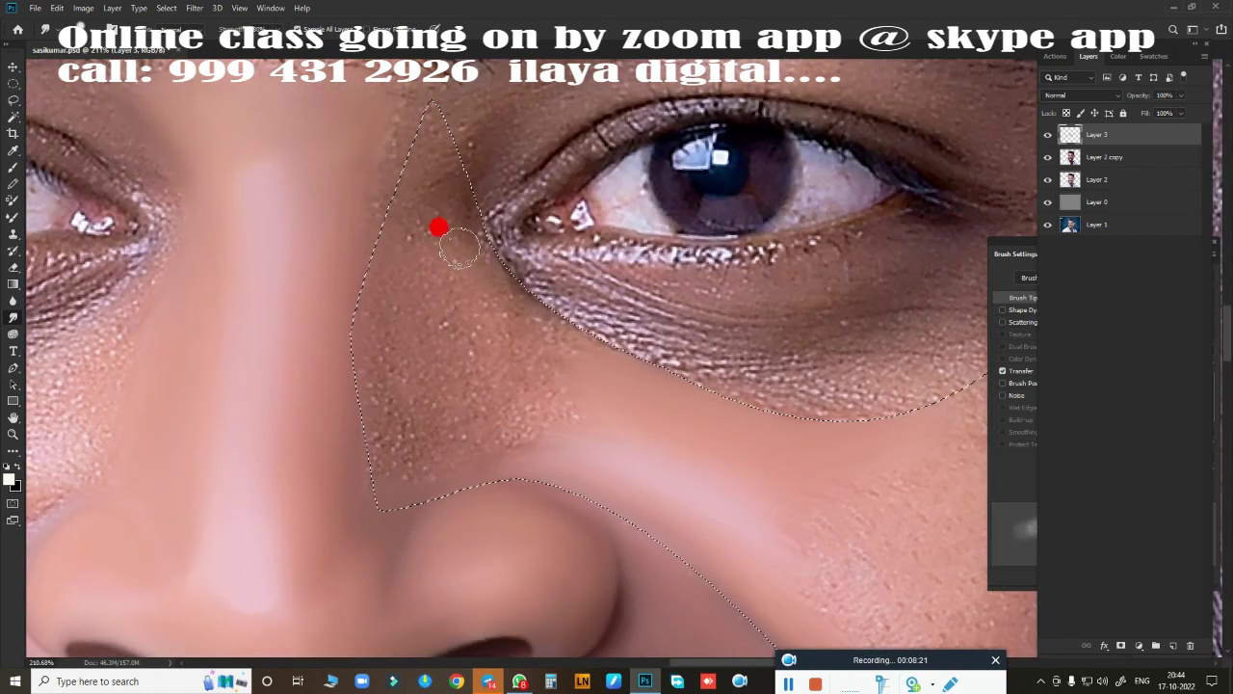
pyautogui.moveTo(608, 353)
pyautogui.mouseDown()
pyautogui.moveTo(509, 292)
pyautogui.moveTo(410, 338)
pyautogui.moveTo(498, 337)
pyautogui.moveTo(461, 403)
pyautogui.moveTo(338, 328)
pyautogui.moveTo(330, 360)
pyautogui.moveTo(545, 349)
pyautogui.moveTo(526, 331)
pyautogui.mouseUp()
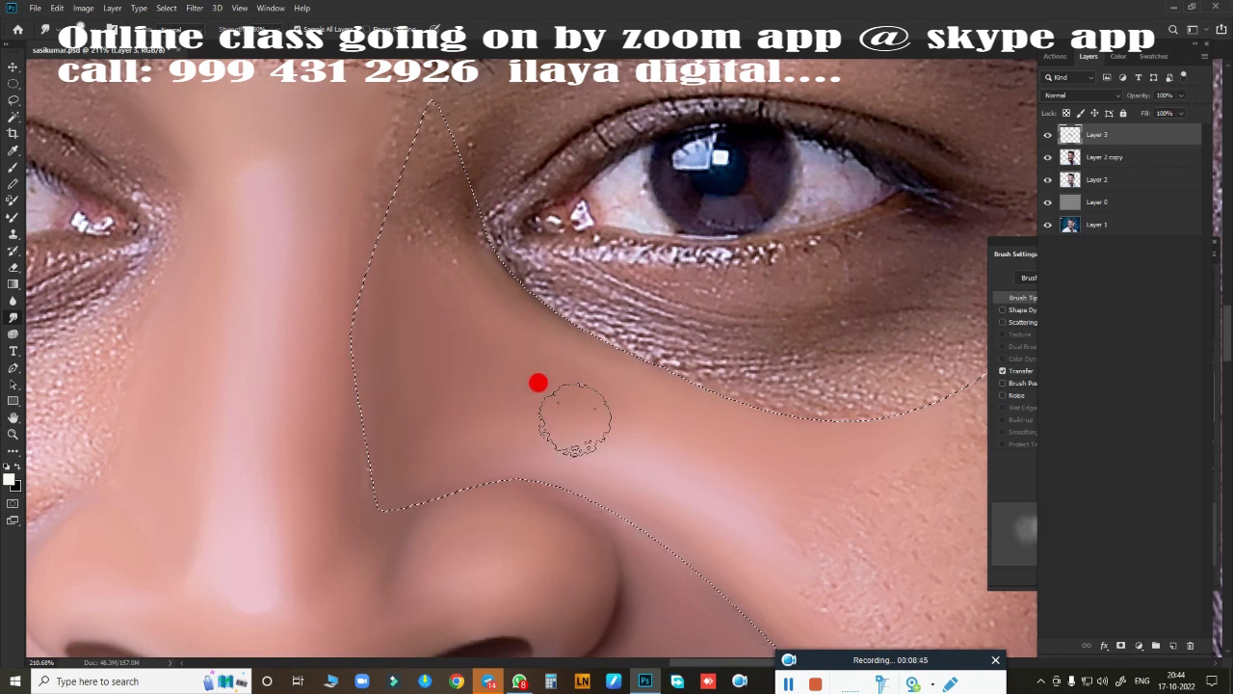
# With a smaller brush, smudge the cheek skin smooth up to the top of the selection.
pyautogui.press('[')
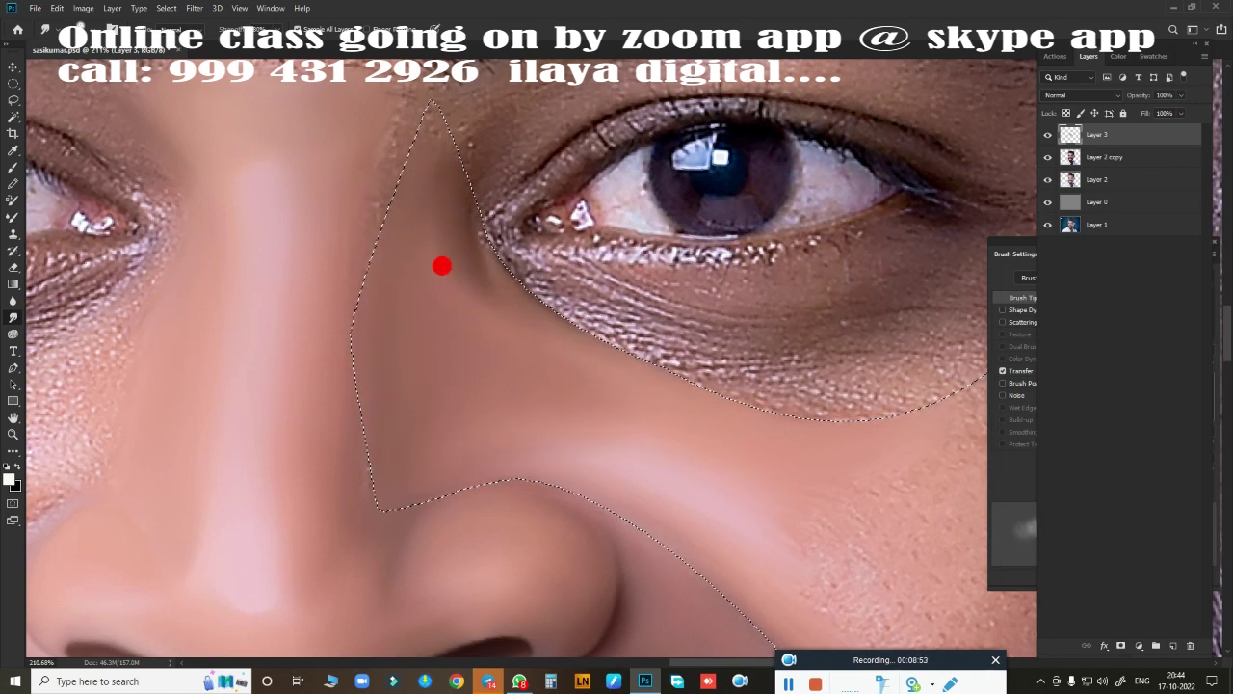
pyautogui.scroll(-3, 405, 82)
pyautogui.scroll(-3, 462, 319)
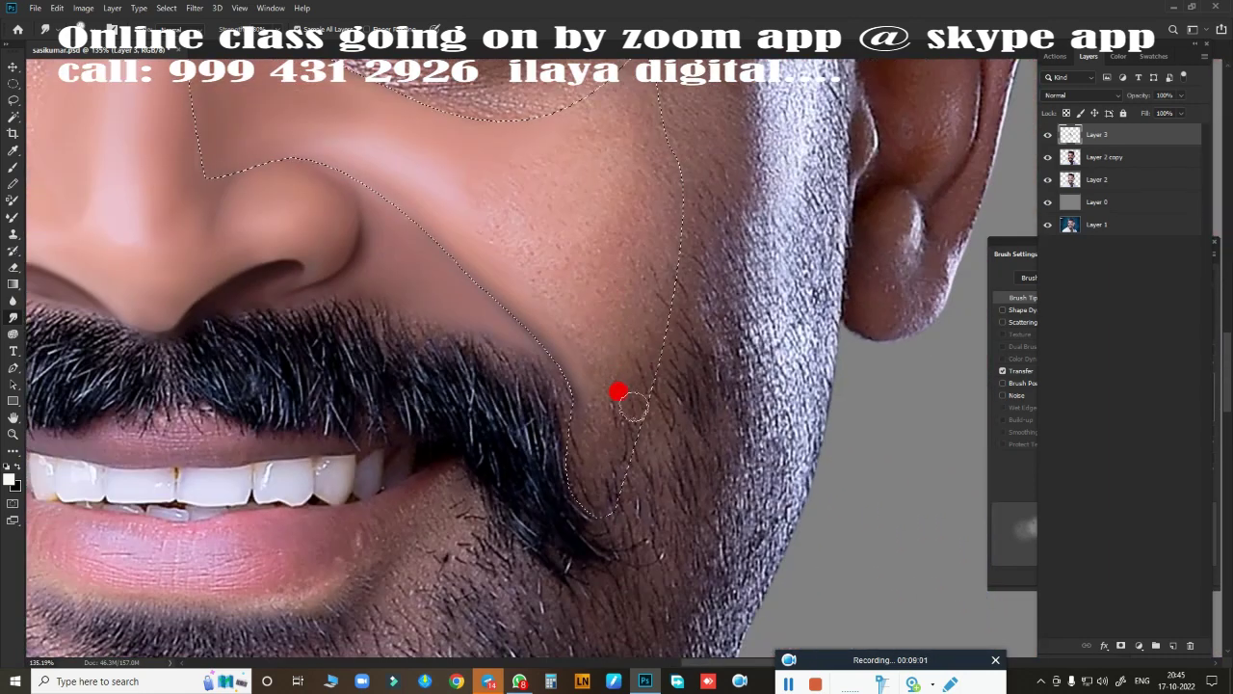
pyautogui.moveTo(615, 326); pyautogui.dragTo(630, 169)
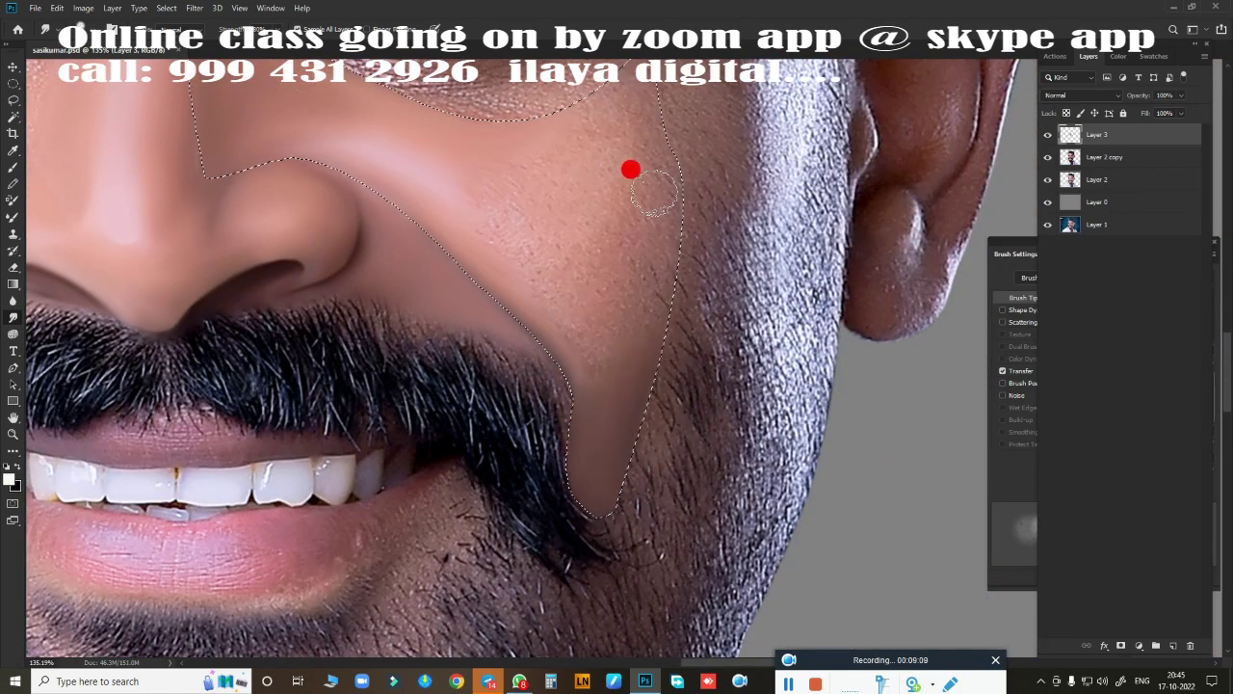
pyautogui.moveTo(594, 392); pyautogui.dragTo(622, 87)
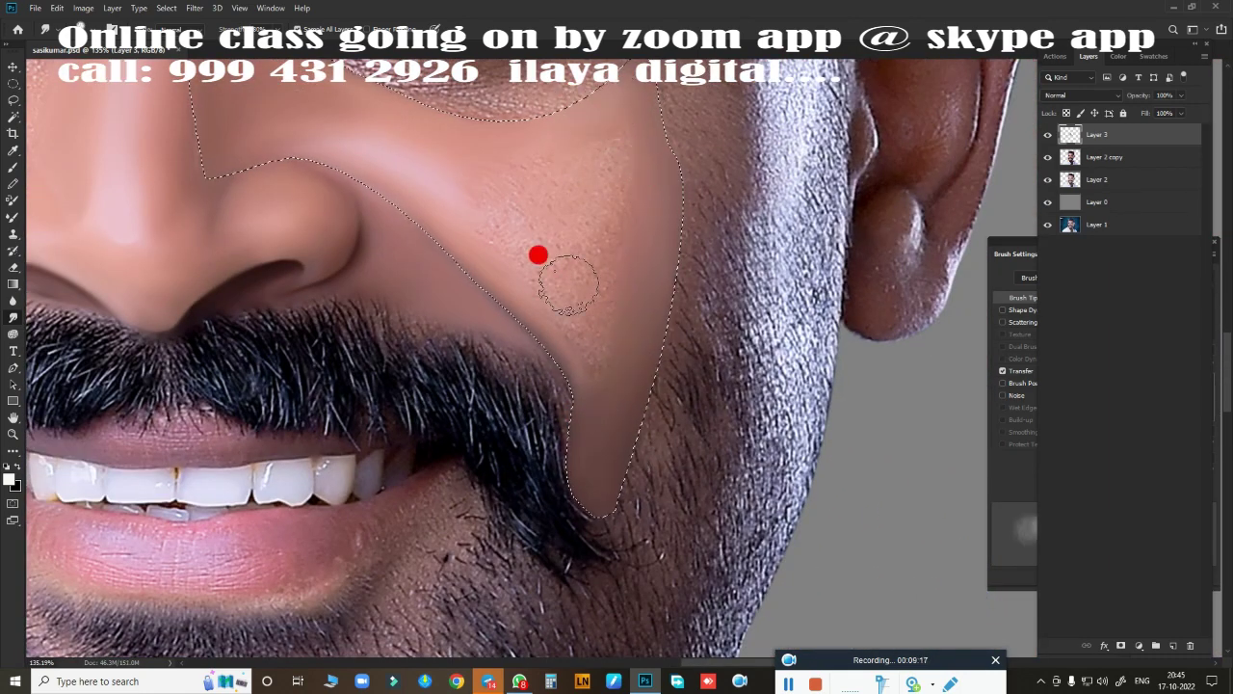
pyautogui.moveTo(569, 285); pyautogui.dragTo(546, 289)
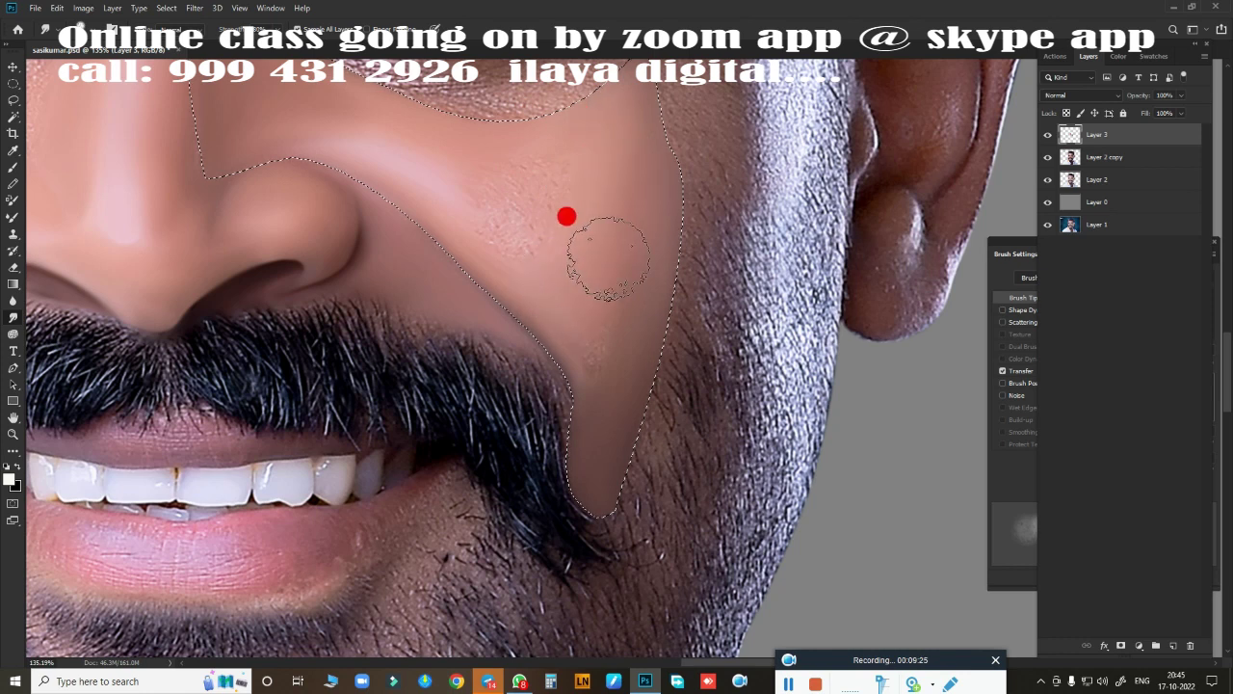
pyautogui.moveTo(445, 209)
pyautogui.mouseDown()
pyautogui.moveTo(495, 174)
pyautogui.moveTo(531, 215)
pyautogui.moveTo(611, 201)
pyautogui.moveTo(614, 109)
pyautogui.mouseUp()
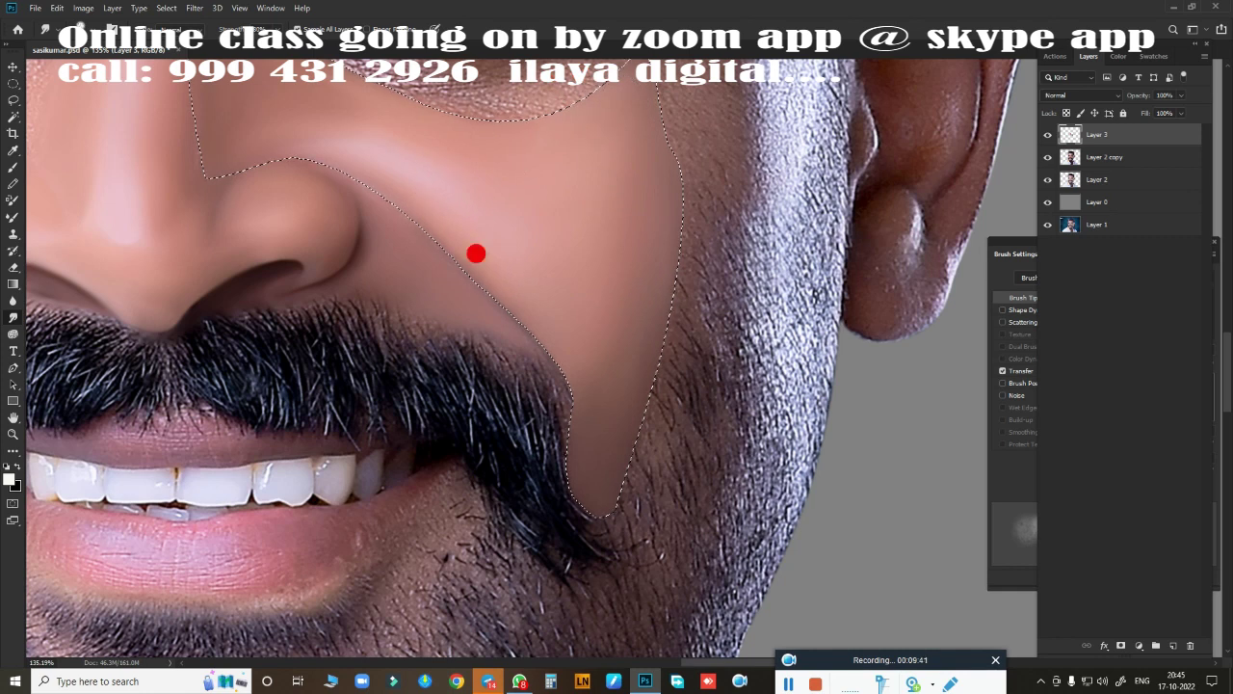
pyautogui.moveTo(521, 244); pyautogui.dragTo(578, 440)
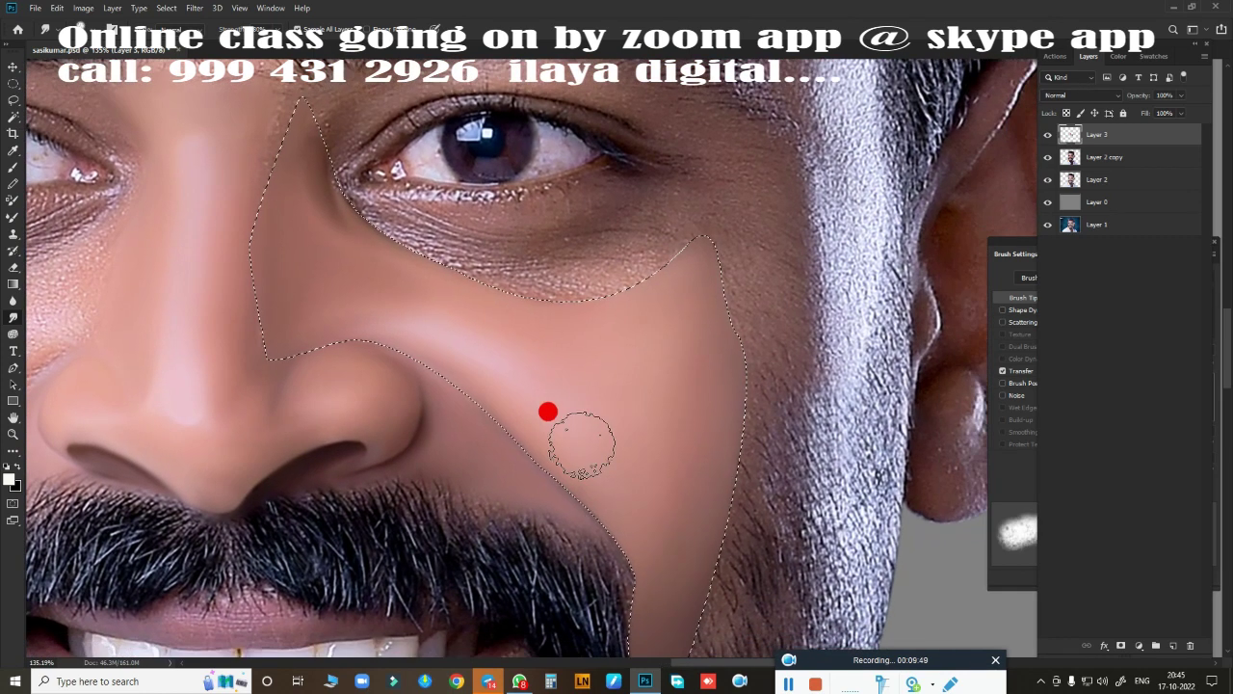
pyautogui.moveTo(256, 126)
pyautogui.mouseDown()
pyautogui.moveTo(606, 476)
pyautogui.moveTo(518, 427)
pyautogui.moveTo(581, 505)
pyautogui.moveTo(386, 325)
pyautogui.moveTo(338, 199)
pyautogui.moveTo(385, 238)
pyautogui.mouseUp()
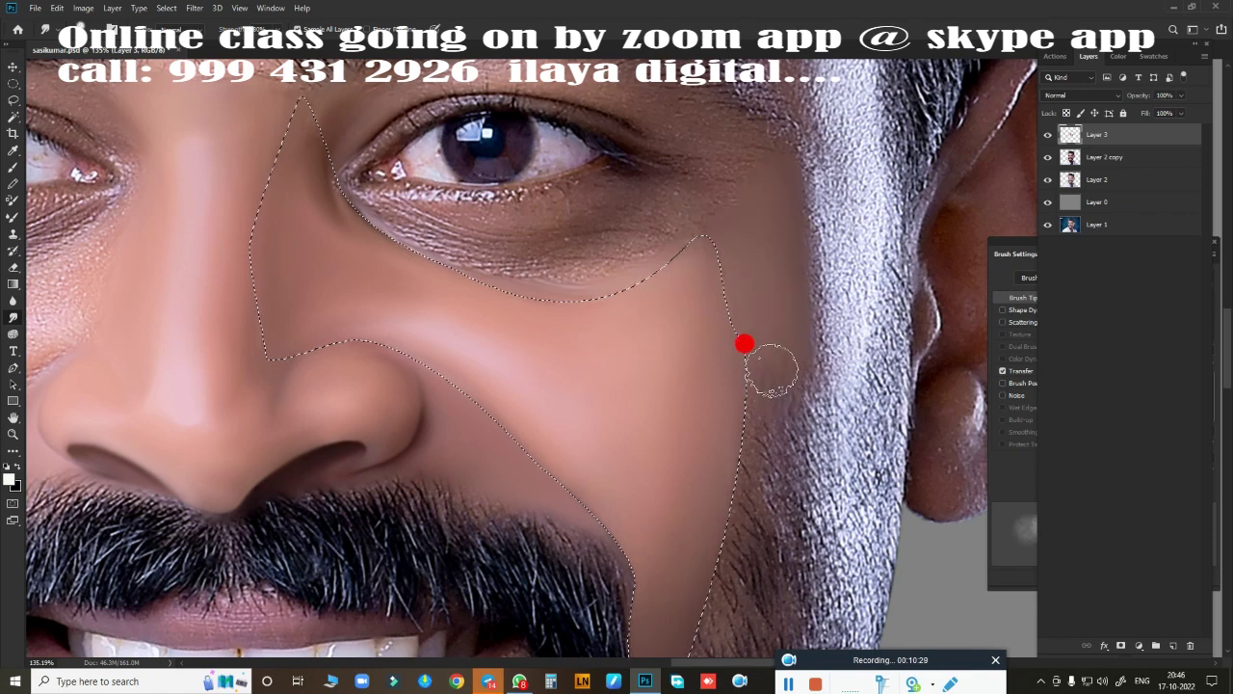
pyautogui.scroll(-3, 749, 433)
# Streak a pink highlight down the nose bridge.
pyautogui.scroll(-1, 627, 281)
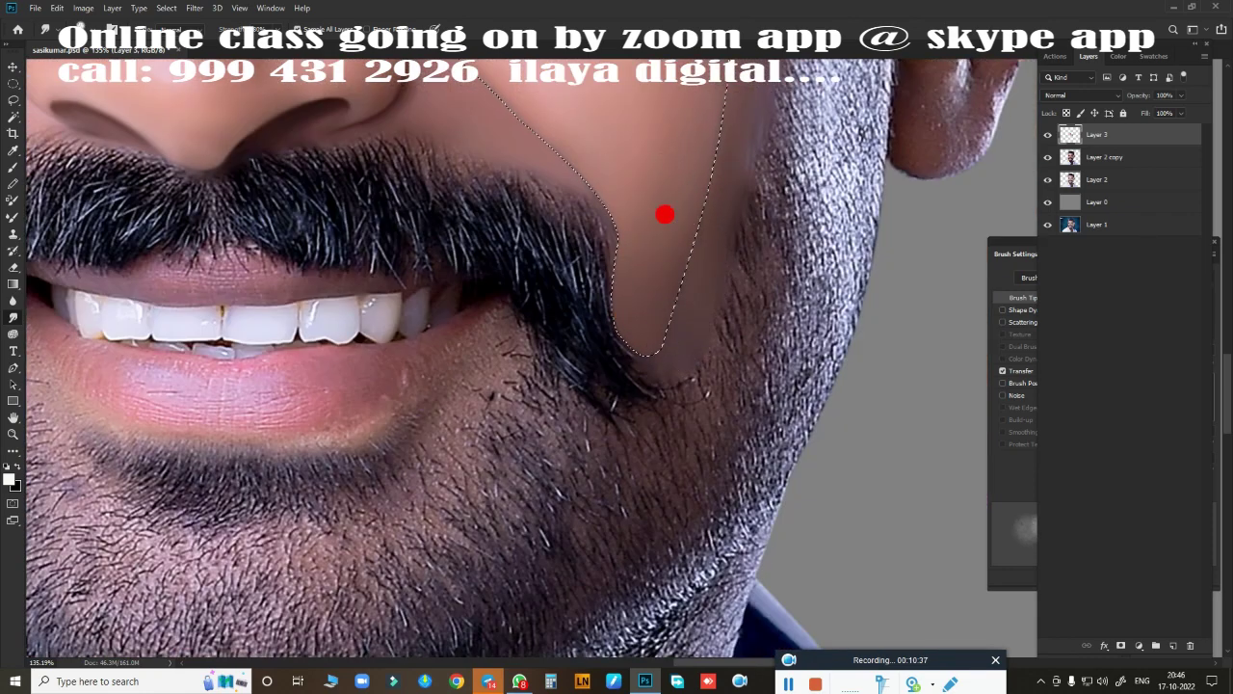
pyautogui.scroll(-2, 664, 212)
pyautogui.scroll(-2, 619, 394)
pyautogui.scroll(4, 559, 328)
pyautogui.scroll(1, 565, 395)
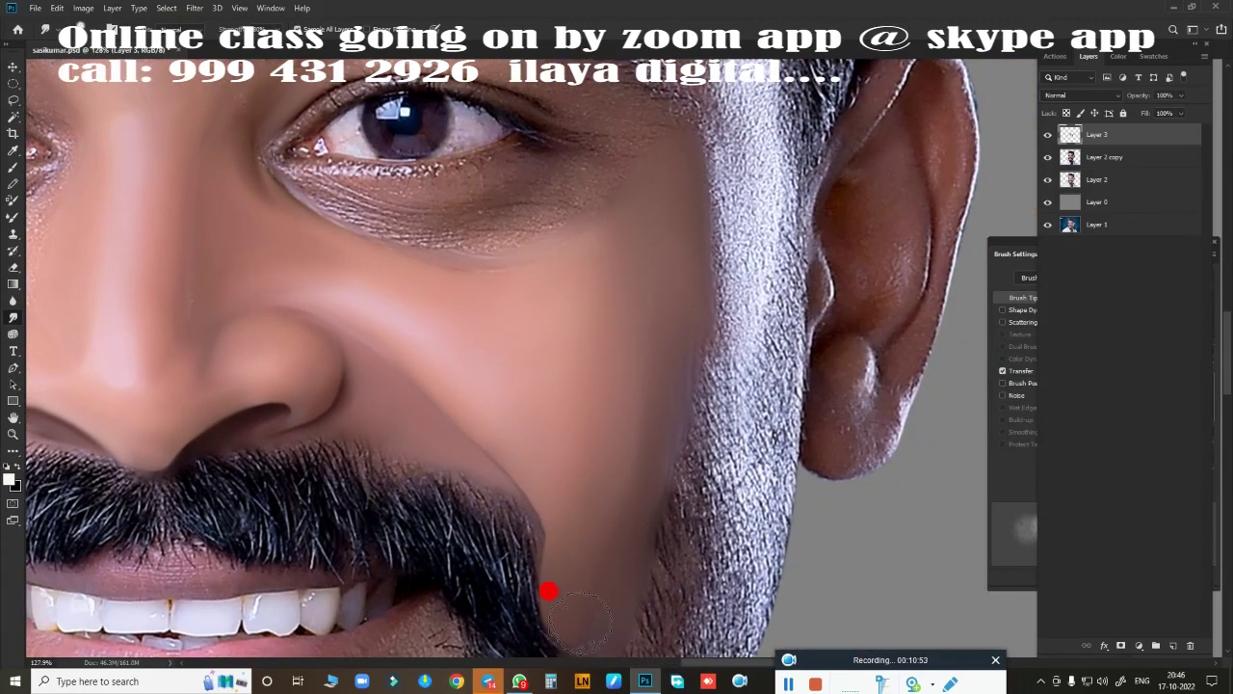
pyautogui.scroll(3, 351, 459)
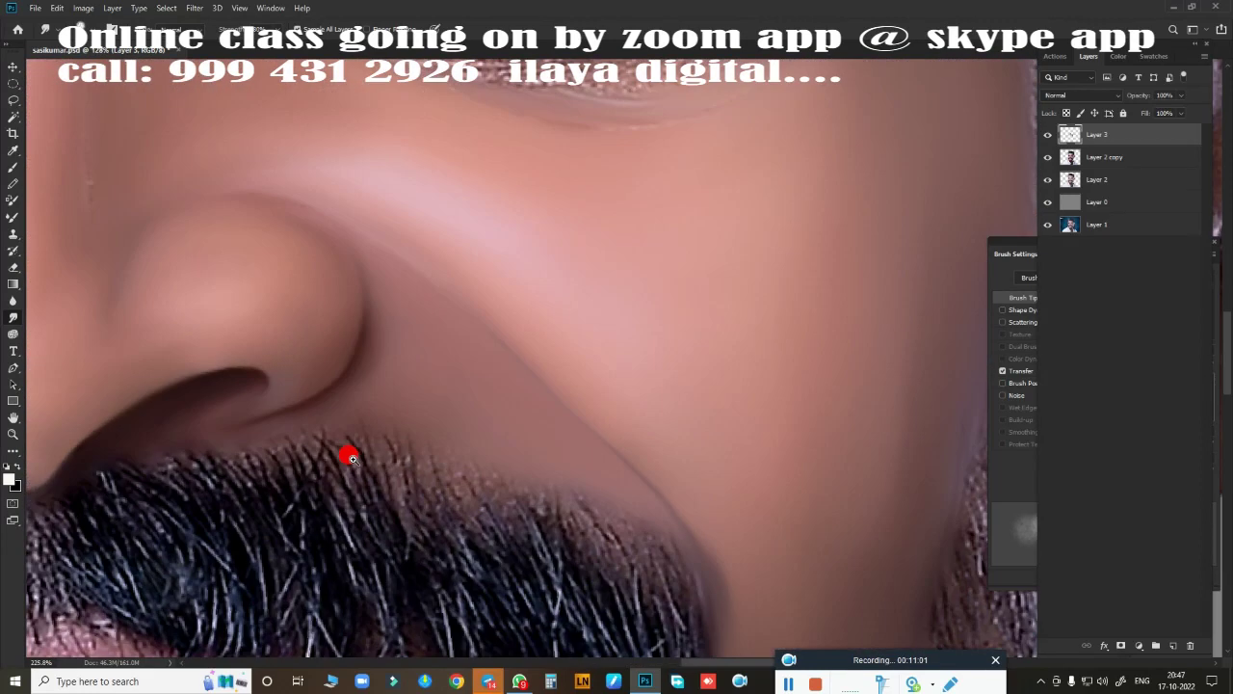
pyautogui.hscroll(-3, 352, 458)
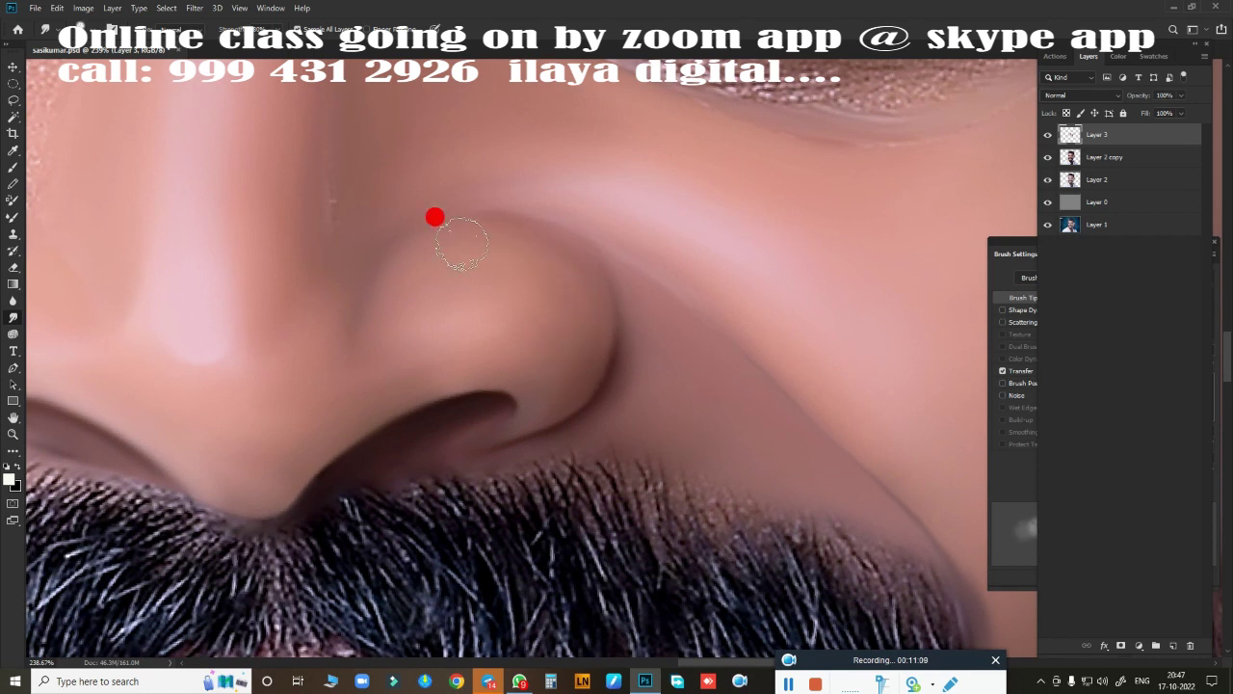
pyautogui.scroll(-3, 408, 319)
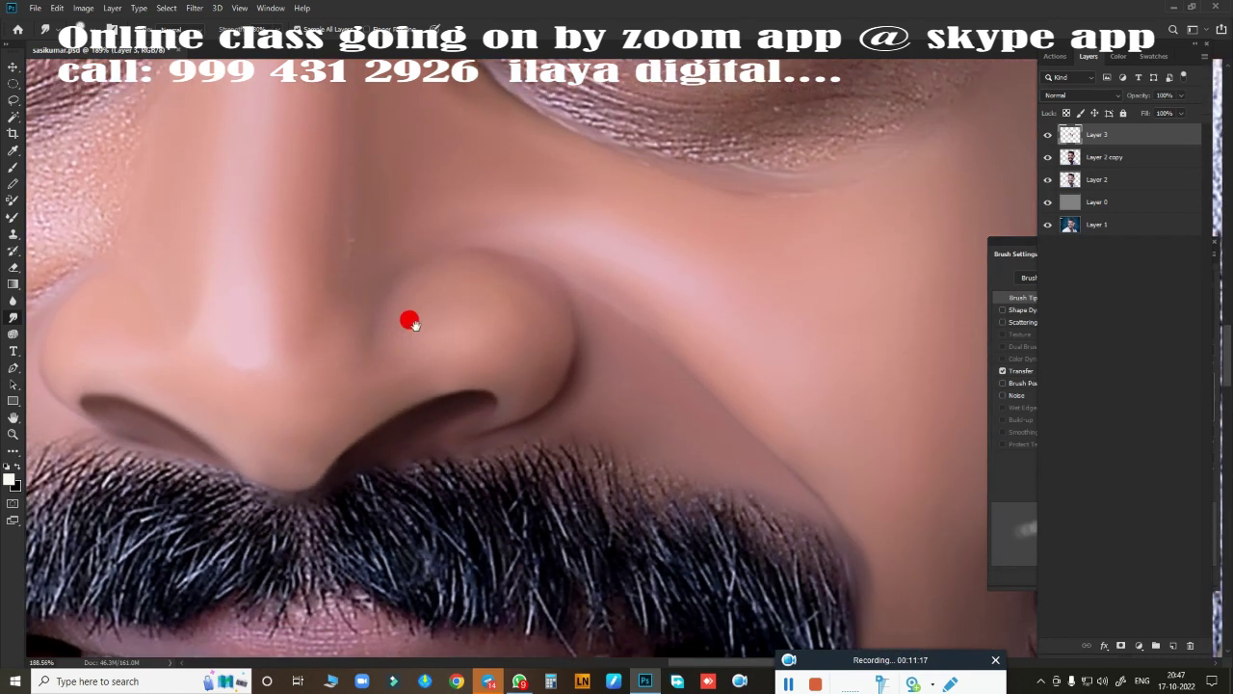
pyautogui.scroll(1, 409, 433)
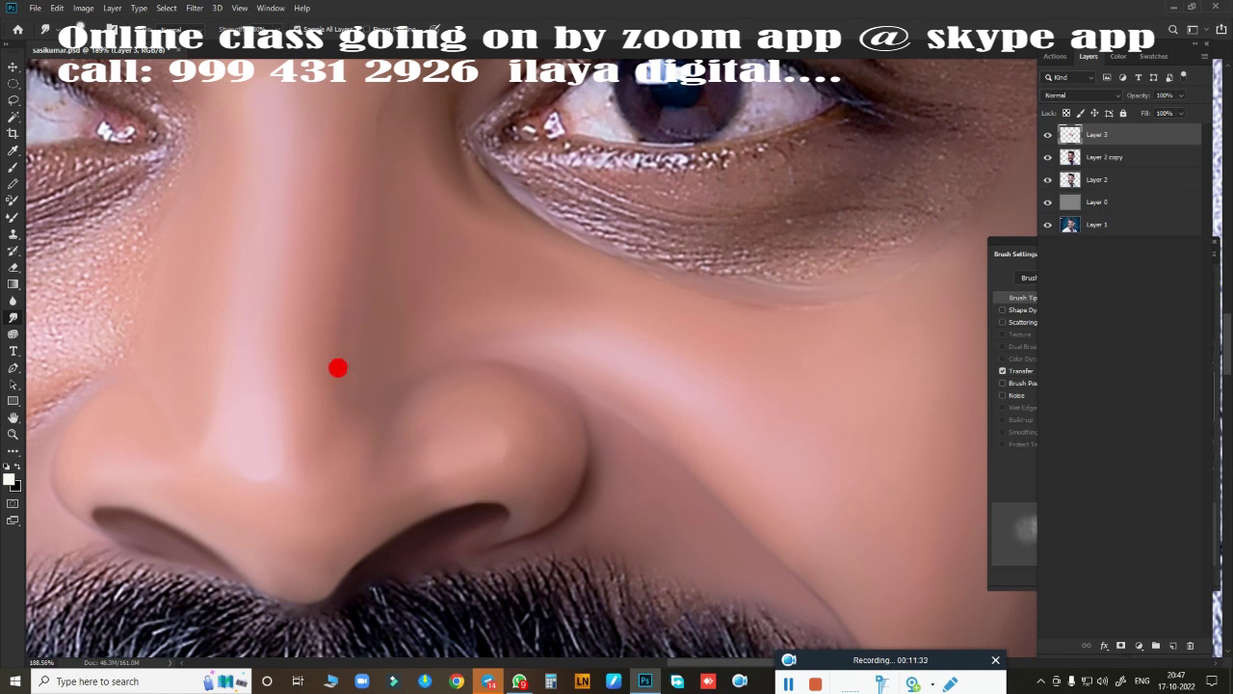
pyautogui.scroll(3, 336, 366)
pyautogui.moveTo(283, 317); pyautogui.dragTo(341, 435)
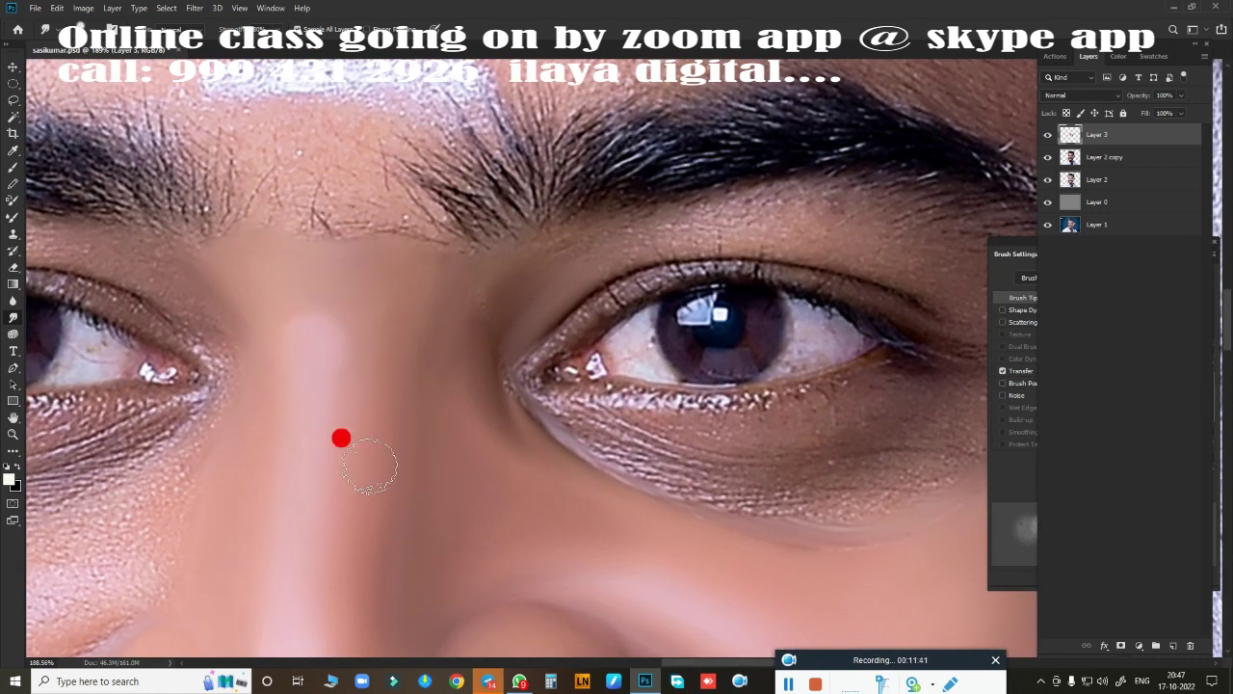
# With a smaller Smudge brush, smooth the wrinkles along the lower eyelid and under the lashes.
pyautogui.hscroll(5, 463, 256)
pyautogui.scroll(-2, 462, 256)
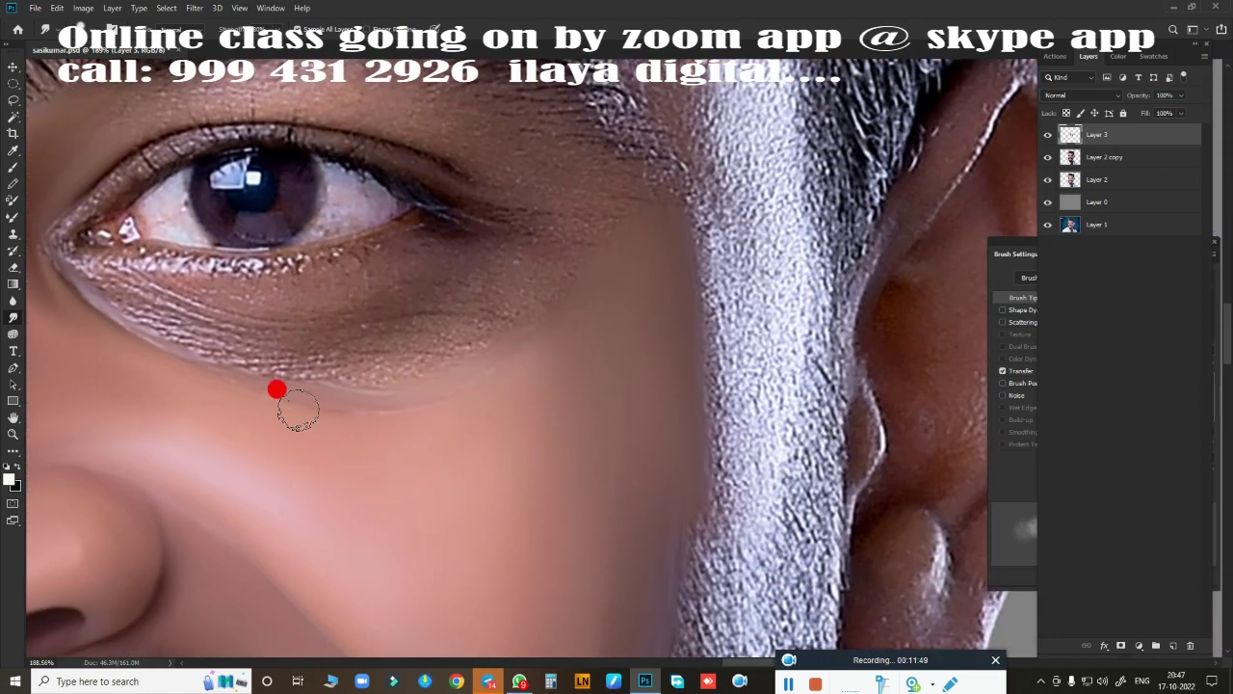
pyautogui.scroll(-3, 650, 407)
pyautogui.scroll(-2, 616, 463)
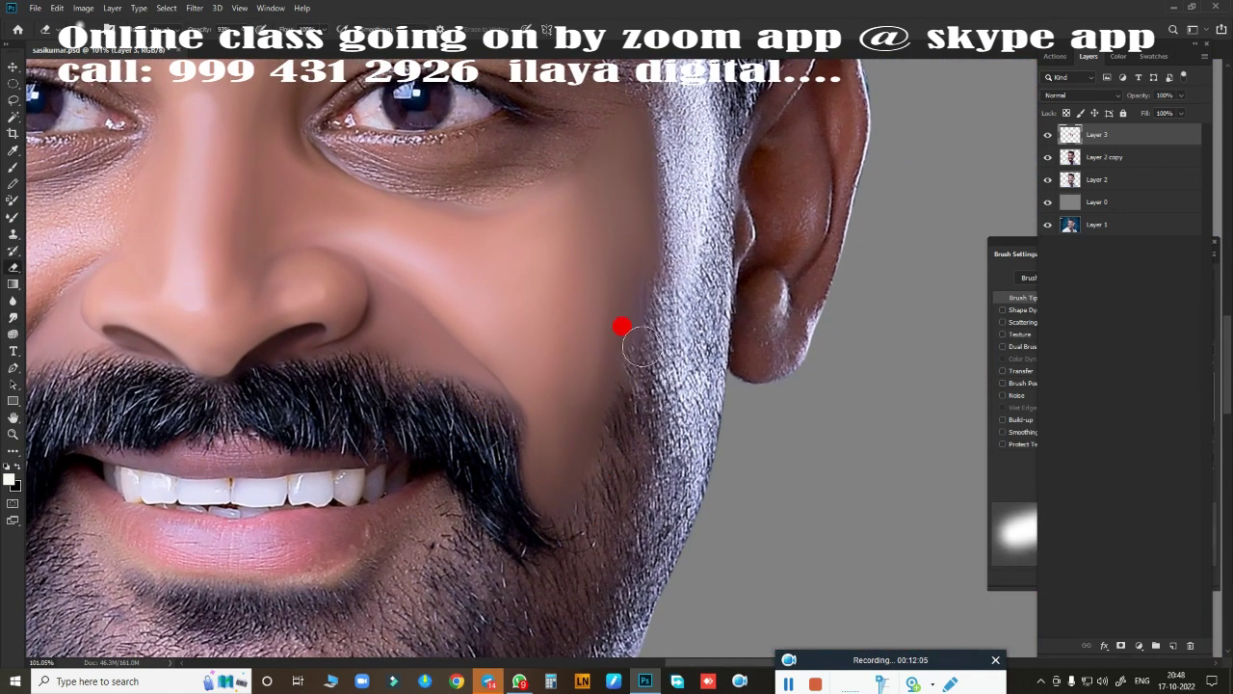
pyautogui.scroll(-2, 540, 434)
pyautogui.scroll(4, 655, 424)
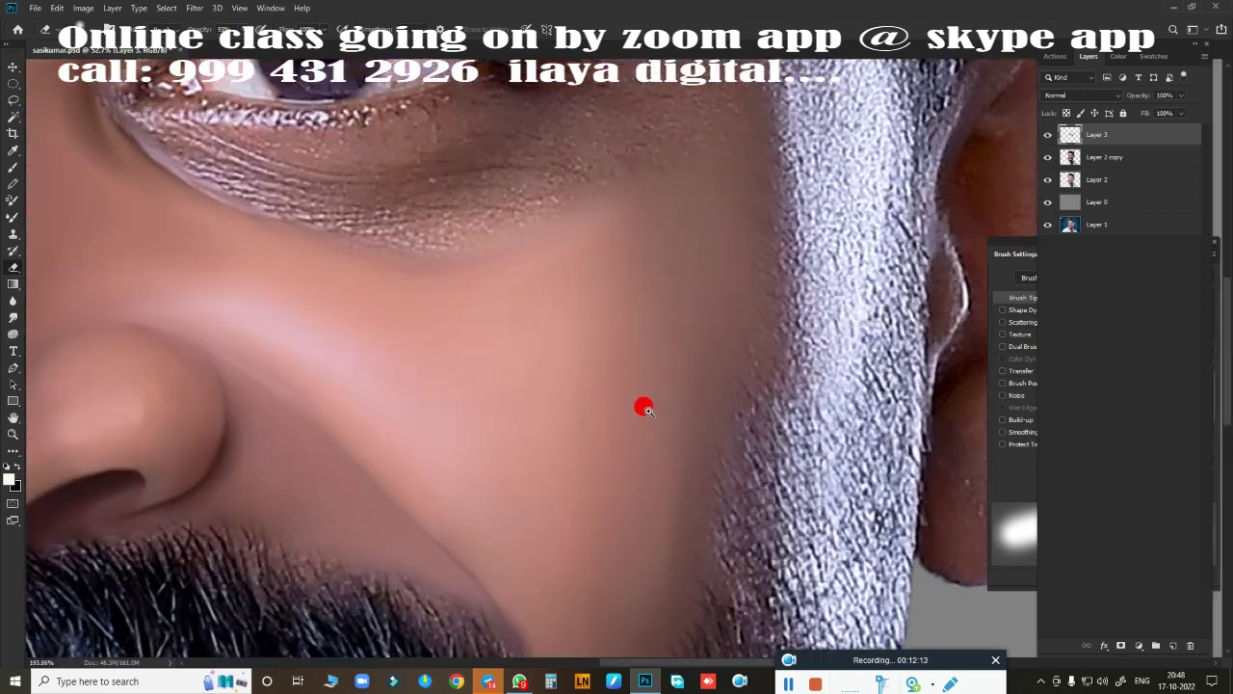
pyautogui.scroll(2, 665, 482)
pyautogui.press('r')
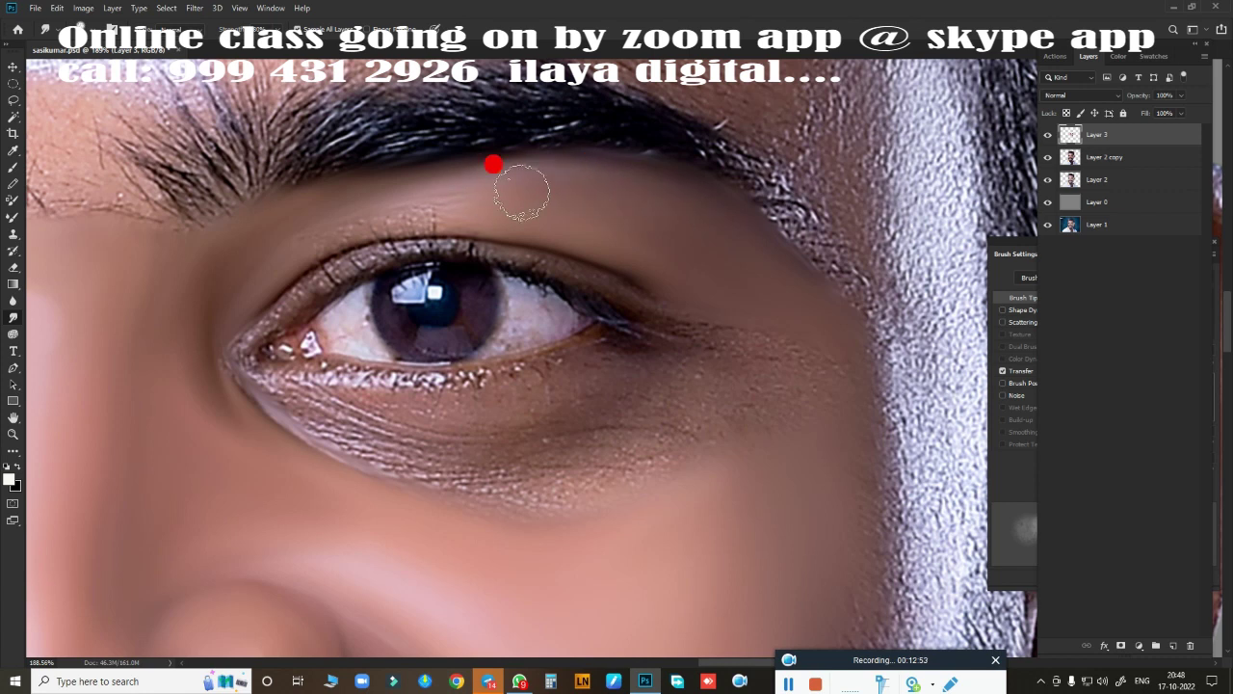
pyautogui.press('[')
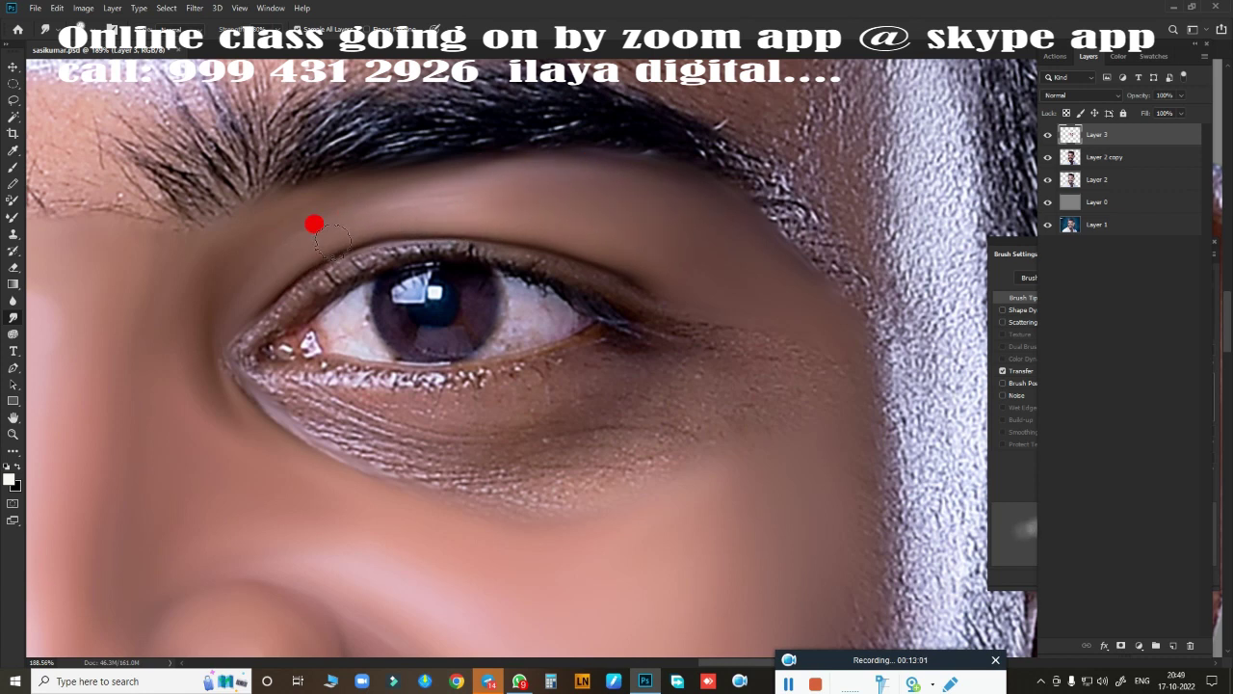
pyautogui.scroll(1, 674, 448)
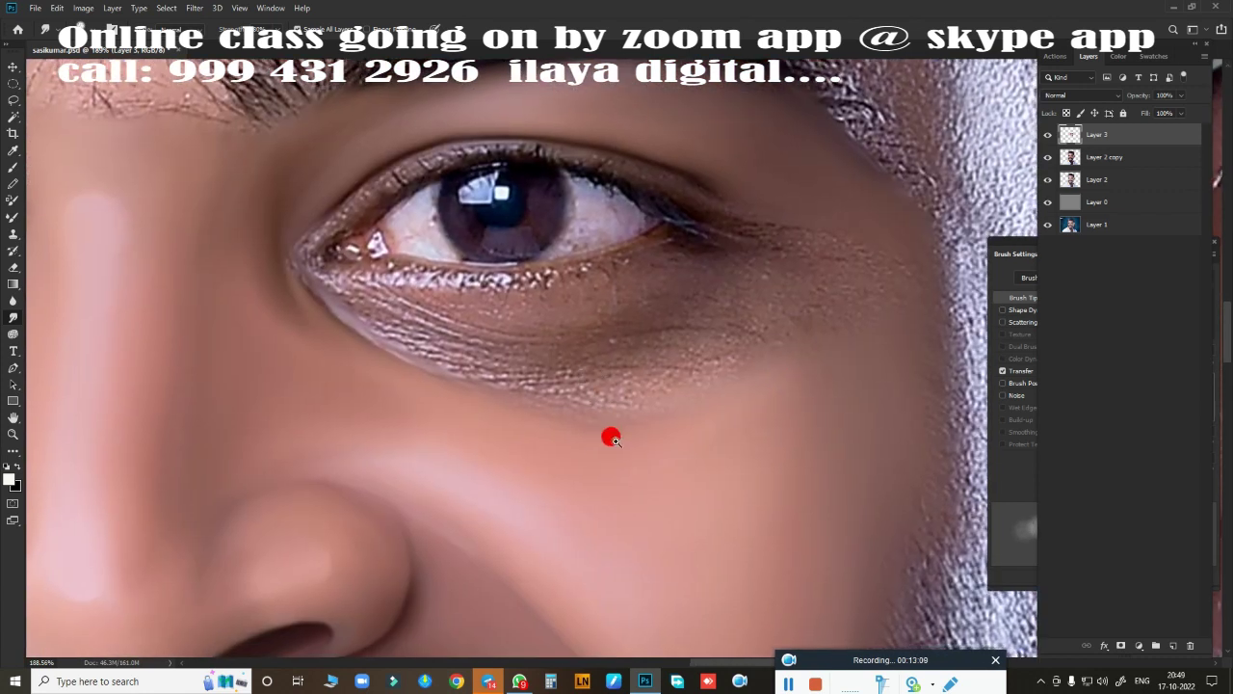
pyautogui.scroll(1, 434, 347)
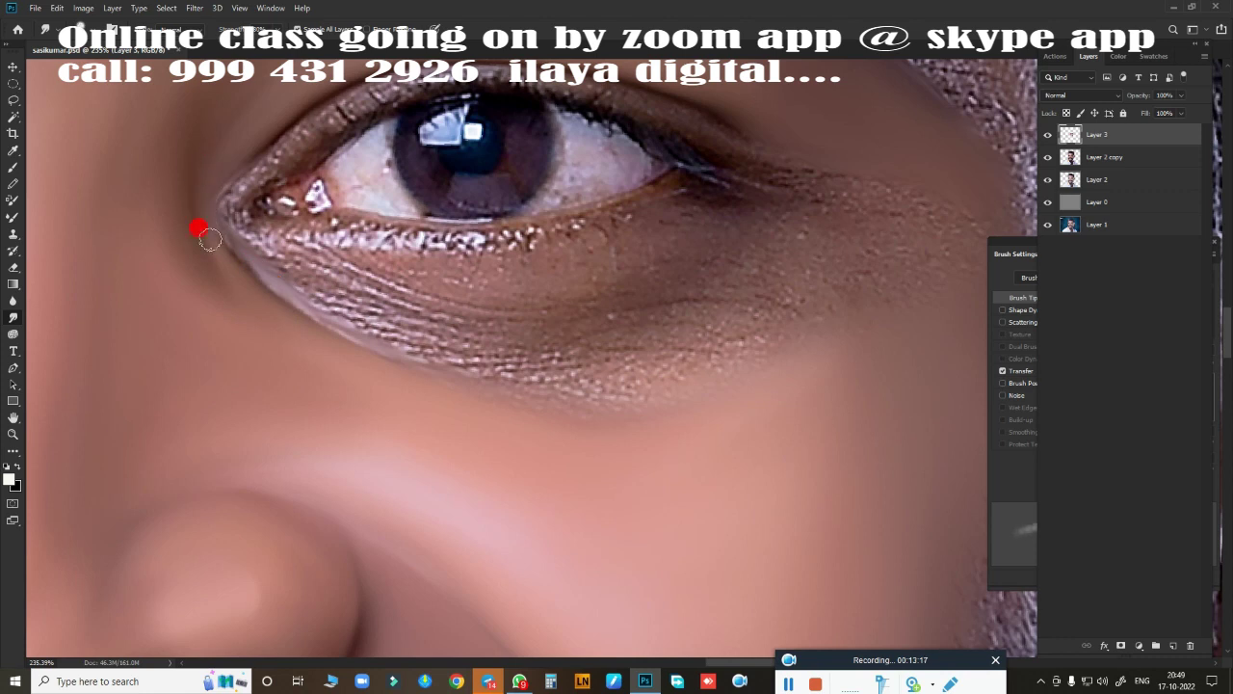
pyautogui.moveTo(331, 328)
pyautogui.mouseDown()
pyautogui.moveTo(498, 366)
pyautogui.moveTo(666, 344)
pyautogui.moveTo(491, 357)
pyautogui.moveTo(668, 307)
pyautogui.moveTo(743, 311)
pyautogui.moveTo(815, 220)
pyautogui.moveTo(790, 122)
pyautogui.moveTo(884, 258)
pyautogui.moveTo(806, 308)
pyautogui.moveTo(622, 308)
pyautogui.moveTo(256, 242)
pyautogui.moveTo(392, 281)
pyautogui.moveTo(606, 286)
pyautogui.moveTo(439, 297)
pyautogui.moveTo(263, 250)
pyautogui.mouseUp()
pyautogui.moveTo(225, 191)
pyautogui.mouseDown()
pyautogui.moveTo(347, 308)
pyautogui.moveTo(639, 319)
pyautogui.moveTo(346, 309)
pyautogui.moveTo(420, 326)
pyautogui.mouseUp()
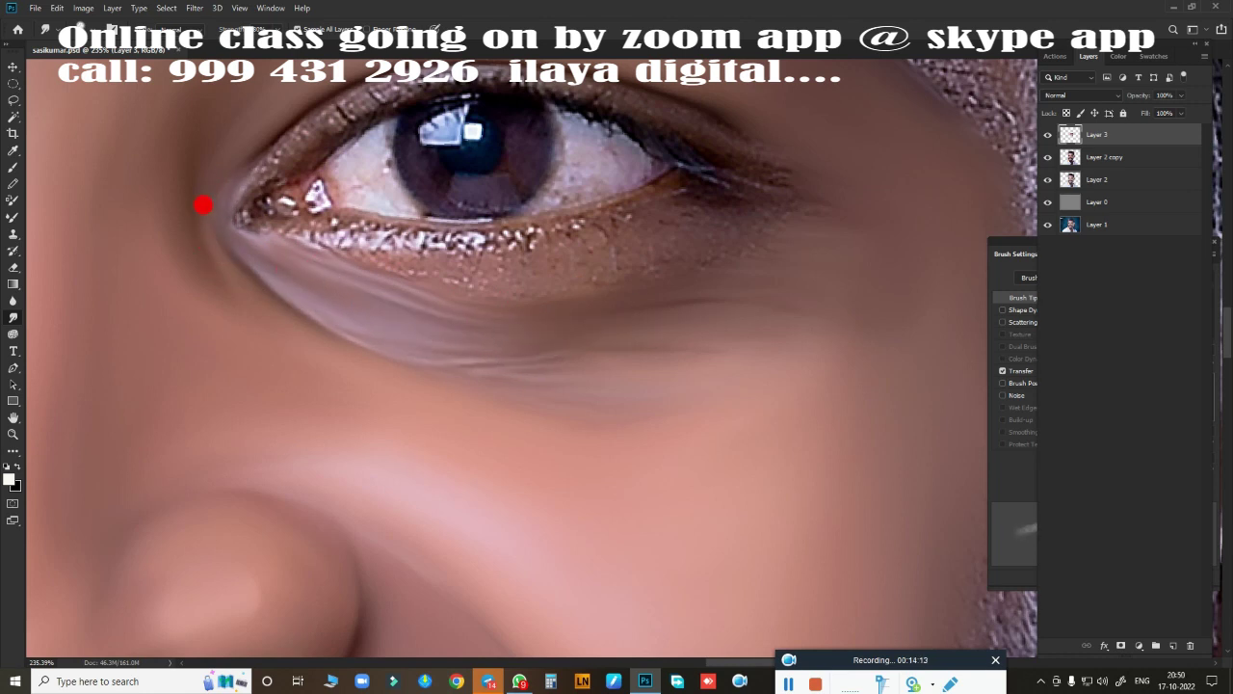
pyautogui.moveTo(317, 328); pyautogui.dragTo(631, 369)
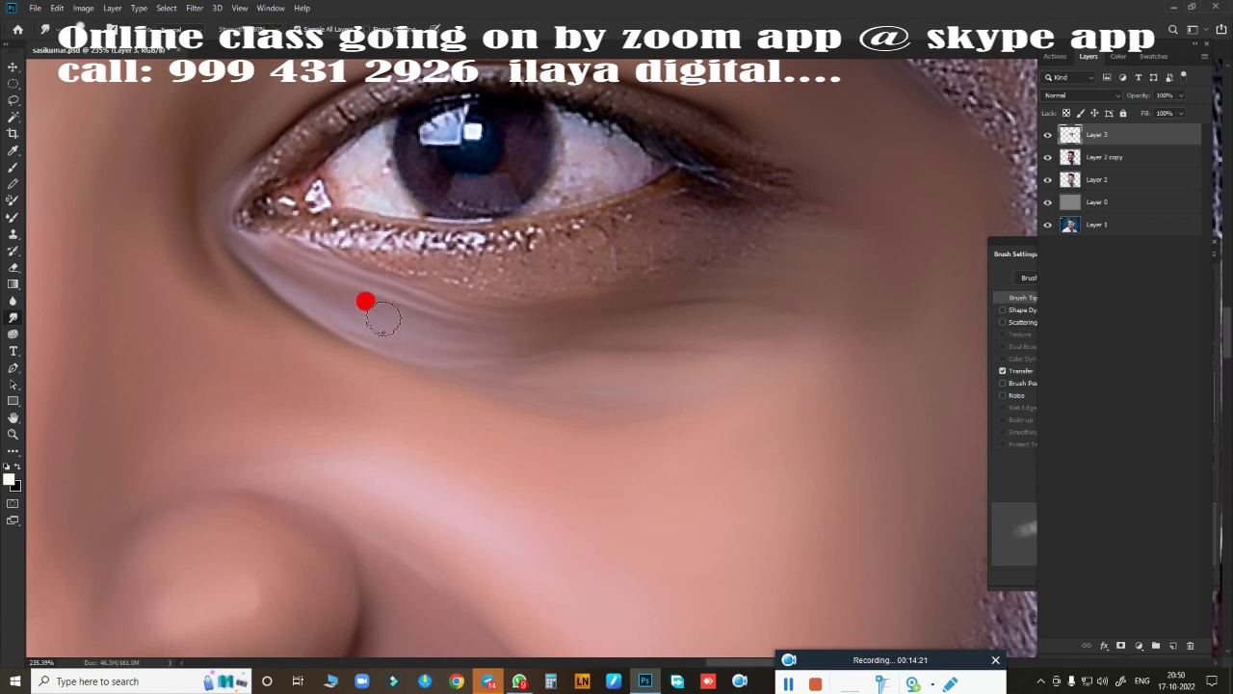
pyautogui.moveTo(382, 318); pyautogui.dragTo(445, 347)
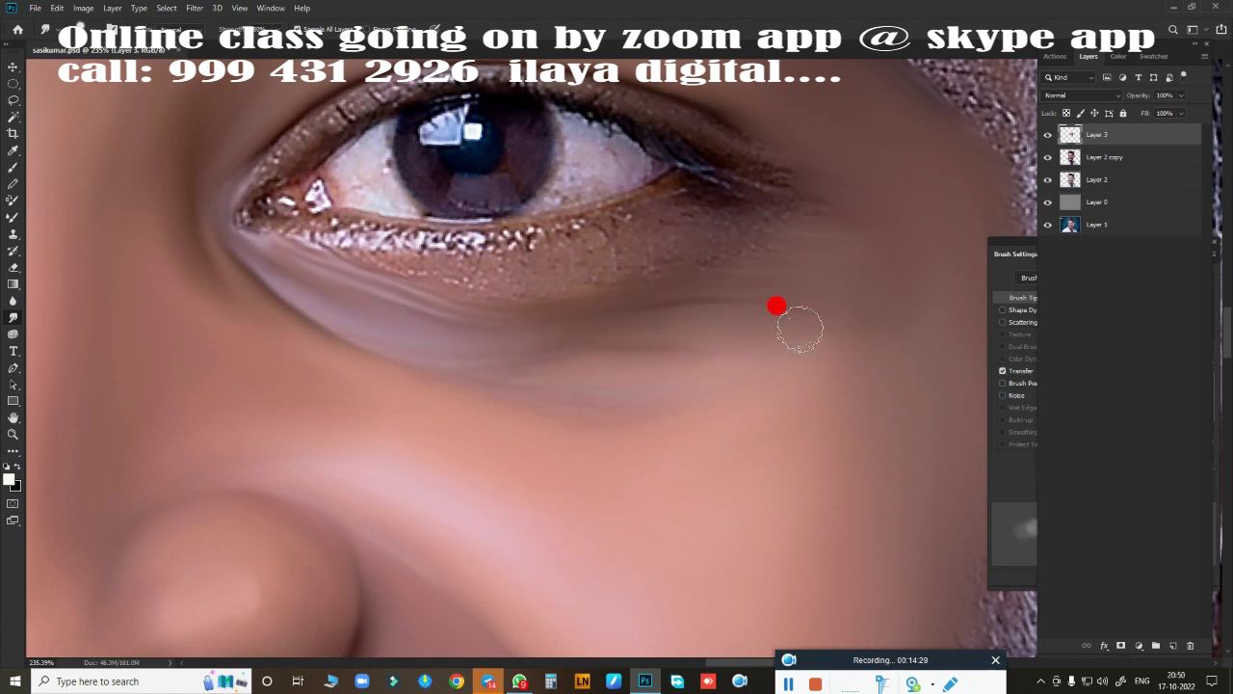
# Blend the remaining under-eye skin smooth up to the lower lash line.
pyautogui.moveTo(727, 386)
pyautogui.mouseDown()
pyautogui.moveTo(536, 413)
pyautogui.moveTo(749, 360)
pyautogui.moveTo(446, 366)
pyautogui.moveTo(780, 274)
pyautogui.moveTo(479, 269)
pyautogui.moveTo(294, 243)
pyautogui.mouseUp()
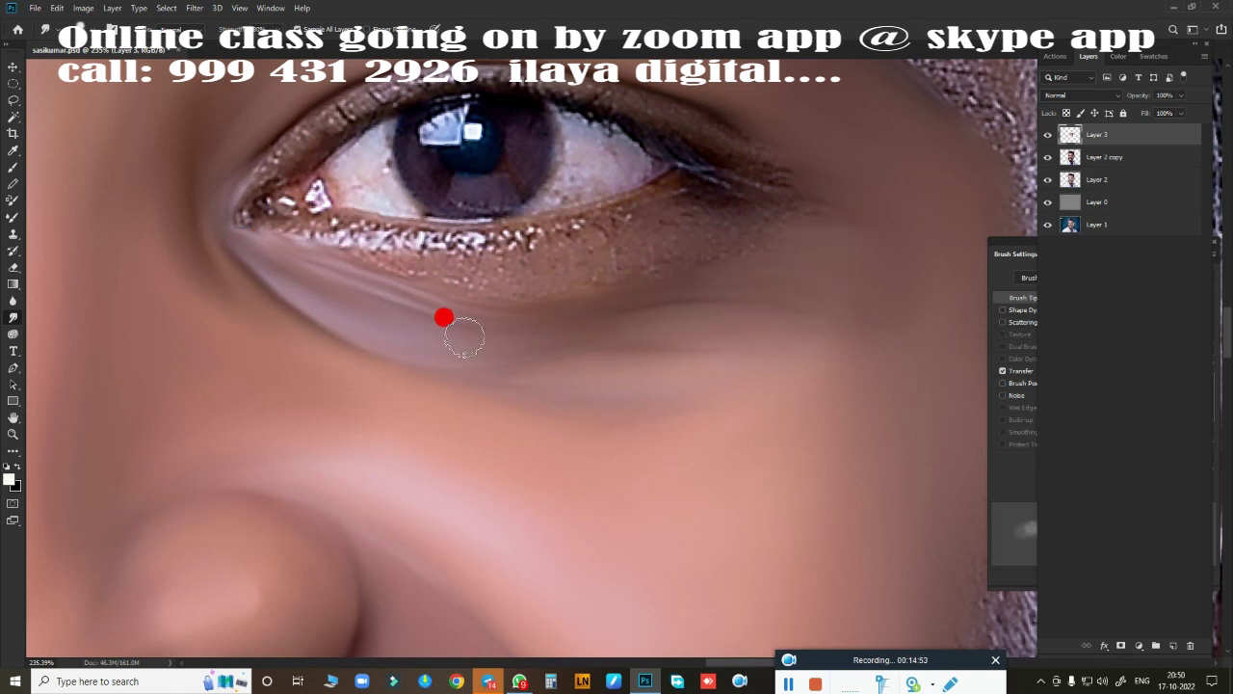
pyautogui.moveTo(736, 376)
pyautogui.mouseDown()
pyautogui.moveTo(587, 394)
pyautogui.moveTo(402, 267)
pyautogui.moveTo(708, 203)
pyautogui.moveTo(479, 267)
pyautogui.moveTo(664, 270)
pyautogui.moveTo(474, 298)
pyautogui.moveTo(700, 241)
pyautogui.mouseUp()
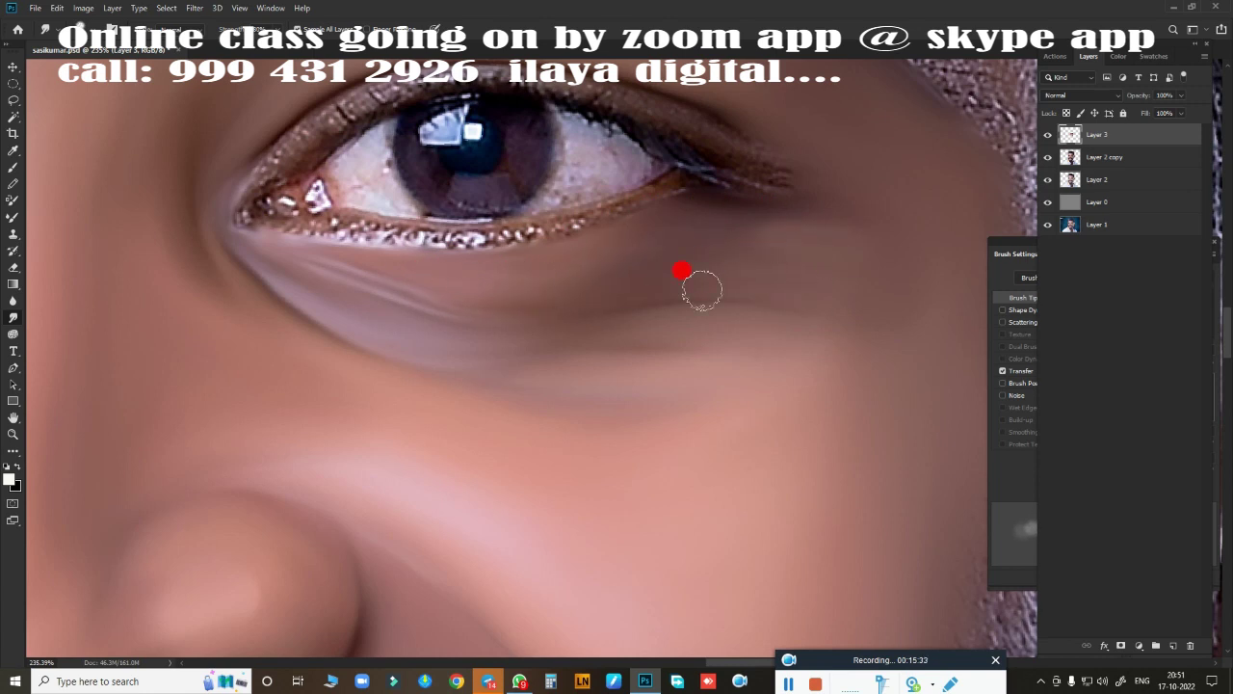
pyautogui.moveTo(579, 340); pyautogui.dragTo(403, 346)
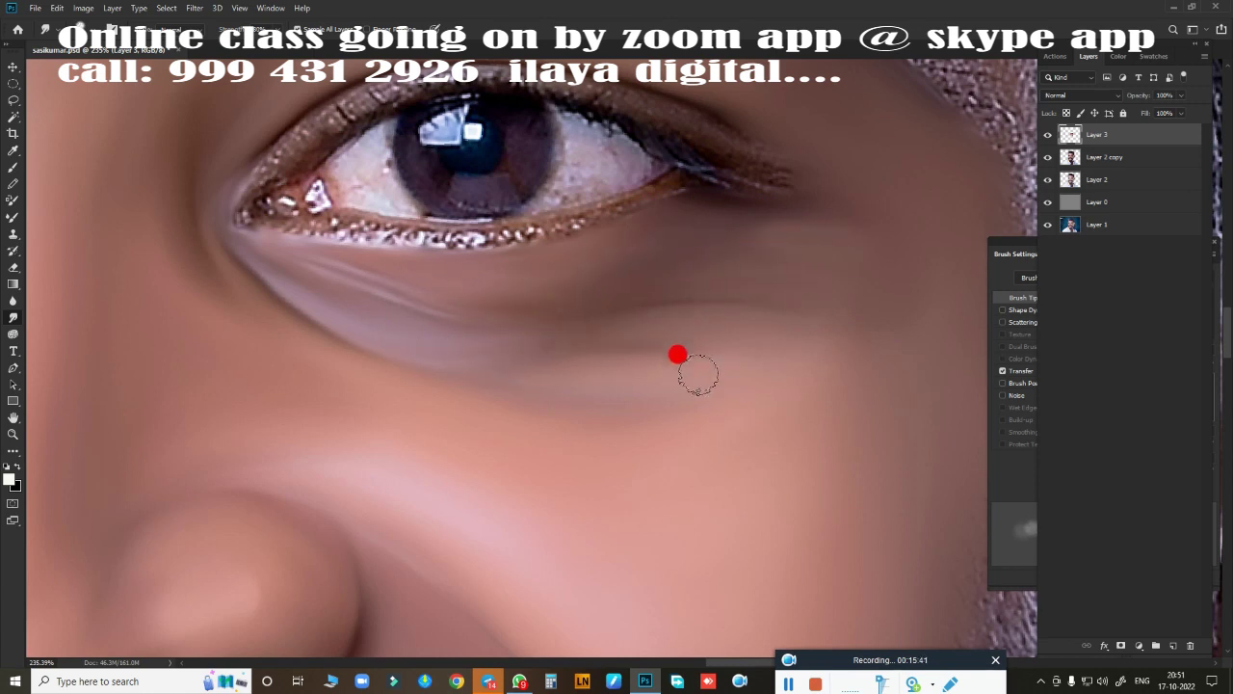
pyautogui.moveTo(655, 364)
pyautogui.mouseDown()
pyautogui.moveTo(572, 468)
pyautogui.moveTo(803, 215)
pyautogui.moveTo(796, 192)
pyautogui.mouseUp()
# Smooth the upper lid line and crease, blending the inner eye corner into the lid.
pyautogui.scroll(2, 796, 193)
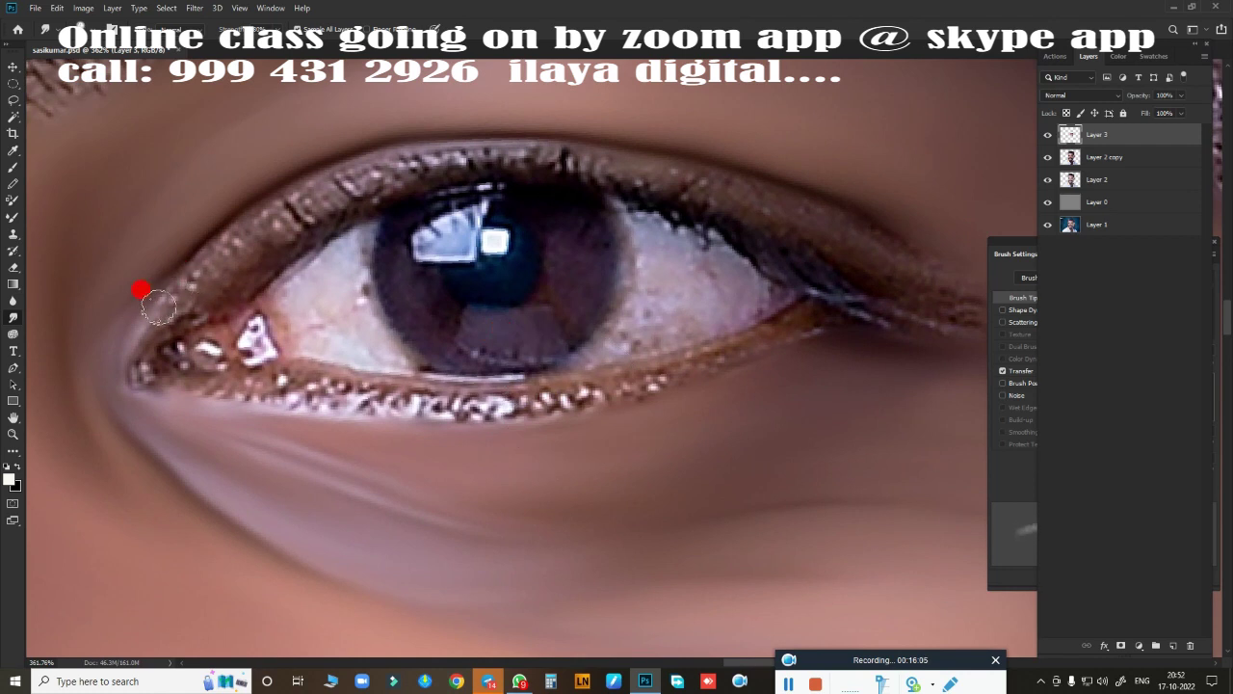
pyautogui.moveTo(499, 328)
pyautogui.mouseDown()
pyautogui.moveTo(753, 182)
pyautogui.moveTo(608, 145)
pyautogui.moveTo(509, 144)
pyautogui.mouseUp()
pyautogui.moveTo(804, 215)
pyautogui.mouseDown()
pyautogui.moveTo(206, 267)
pyautogui.moveTo(234, 213)
pyautogui.mouseUp()
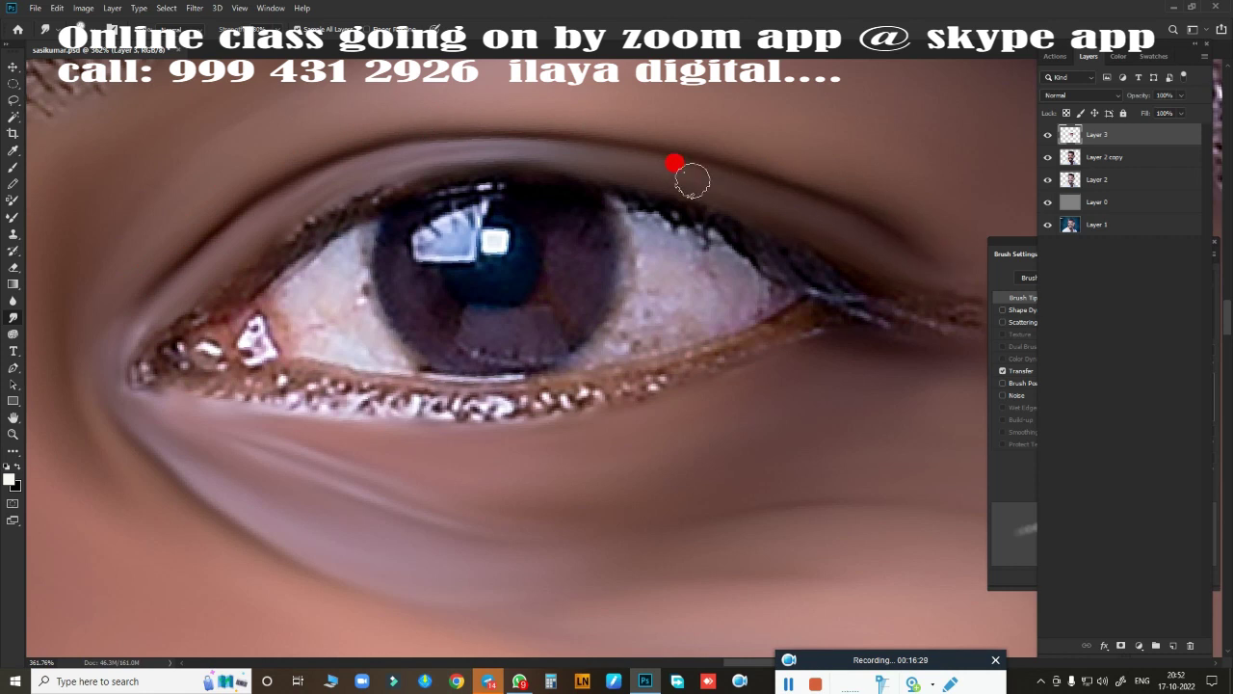
pyautogui.moveTo(692, 180); pyautogui.dragTo(322, 185)
pyautogui.moveTo(231, 470); pyautogui.dragTo(140, 355)
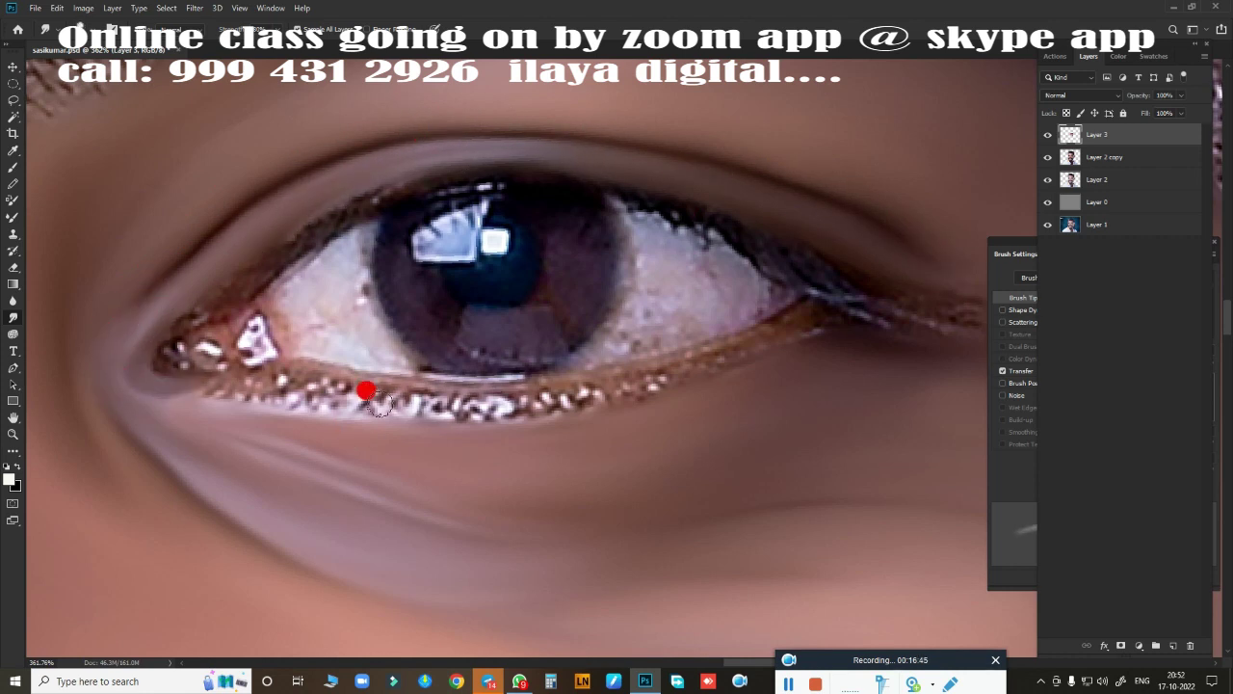
# Smooth the lash lines and lower lid, and blend away the inner-corner reflections.
pyautogui.moveTo(381, 404)
pyautogui.mouseDown()
pyautogui.moveTo(284, 386)
pyautogui.moveTo(201, 400)
pyautogui.moveTo(350, 397)
pyautogui.moveTo(808, 335)
pyautogui.moveTo(792, 324)
pyautogui.moveTo(721, 353)
pyautogui.moveTo(475, 406)
pyautogui.moveTo(271, 403)
pyautogui.mouseUp()
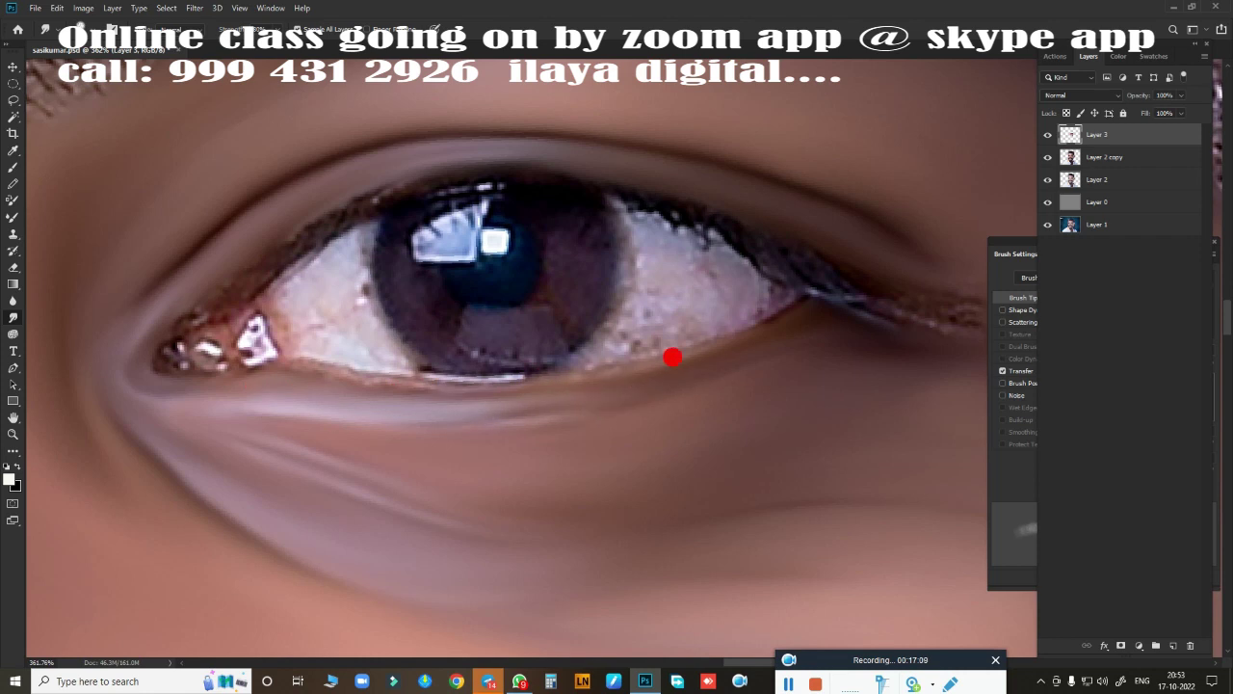
pyautogui.moveTo(673, 358)
pyautogui.mouseDown()
pyautogui.moveTo(411, 401)
pyautogui.moveTo(410, 388)
pyautogui.moveTo(831, 311)
pyautogui.moveTo(407, 396)
pyautogui.moveTo(720, 343)
pyautogui.mouseUp()
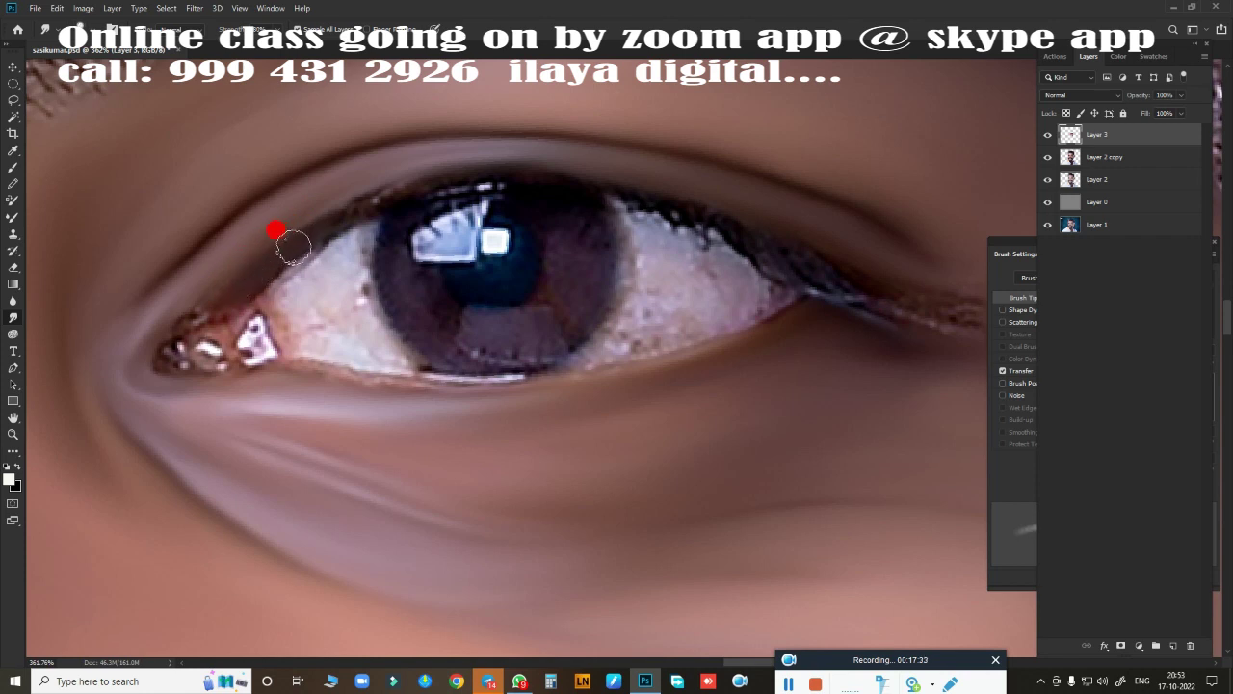
pyautogui.moveTo(293, 248); pyautogui.dragTo(426, 188)
pyautogui.moveTo(197, 322); pyautogui.dragTo(154, 342)
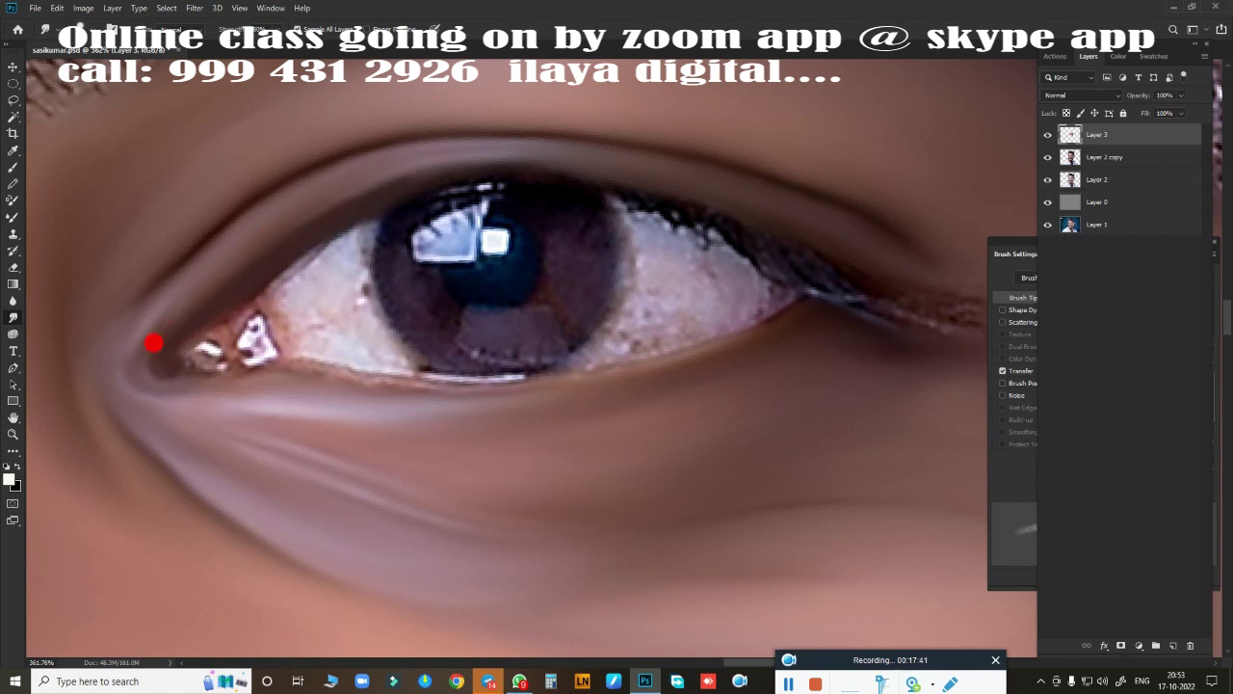
pyautogui.moveTo(233, 296)
pyautogui.mouseDown()
pyautogui.moveTo(217, 360)
pyautogui.moveTo(183, 344)
pyautogui.mouseUp()
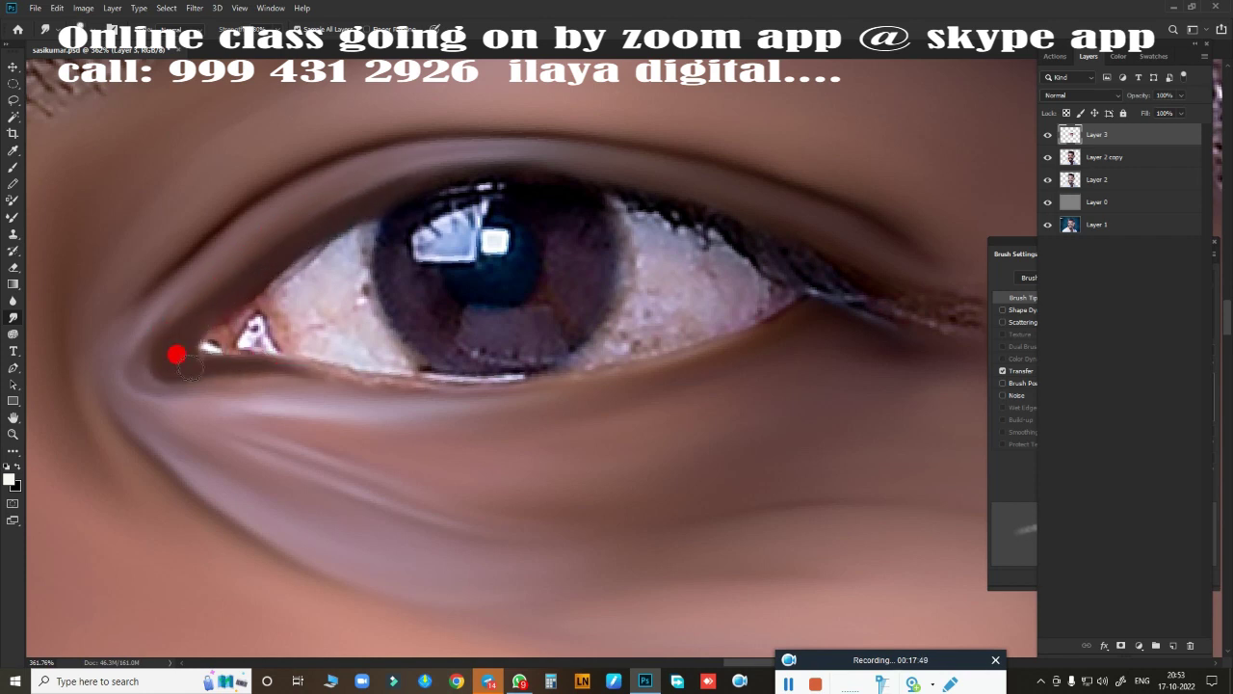
pyautogui.moveTo(305, 378); pyautogui.dragTo(739, 362)
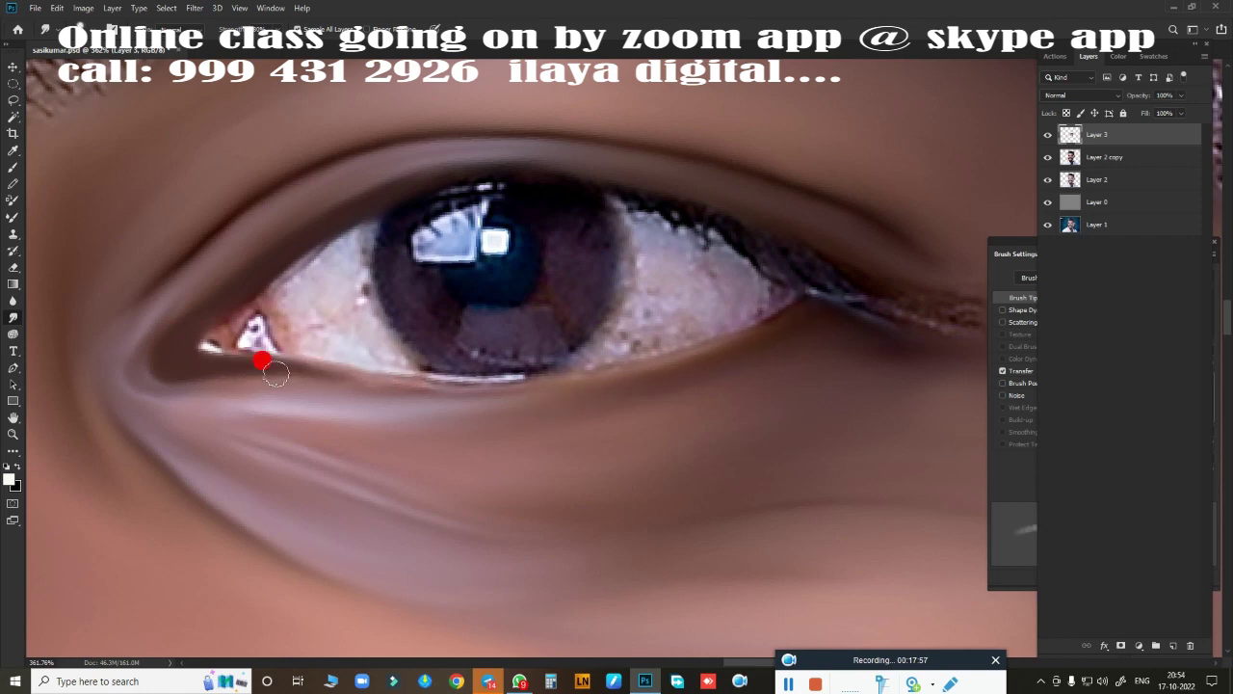
pyautogui.moveTo(274, 374); pyautogui.dragTo(342, 387)
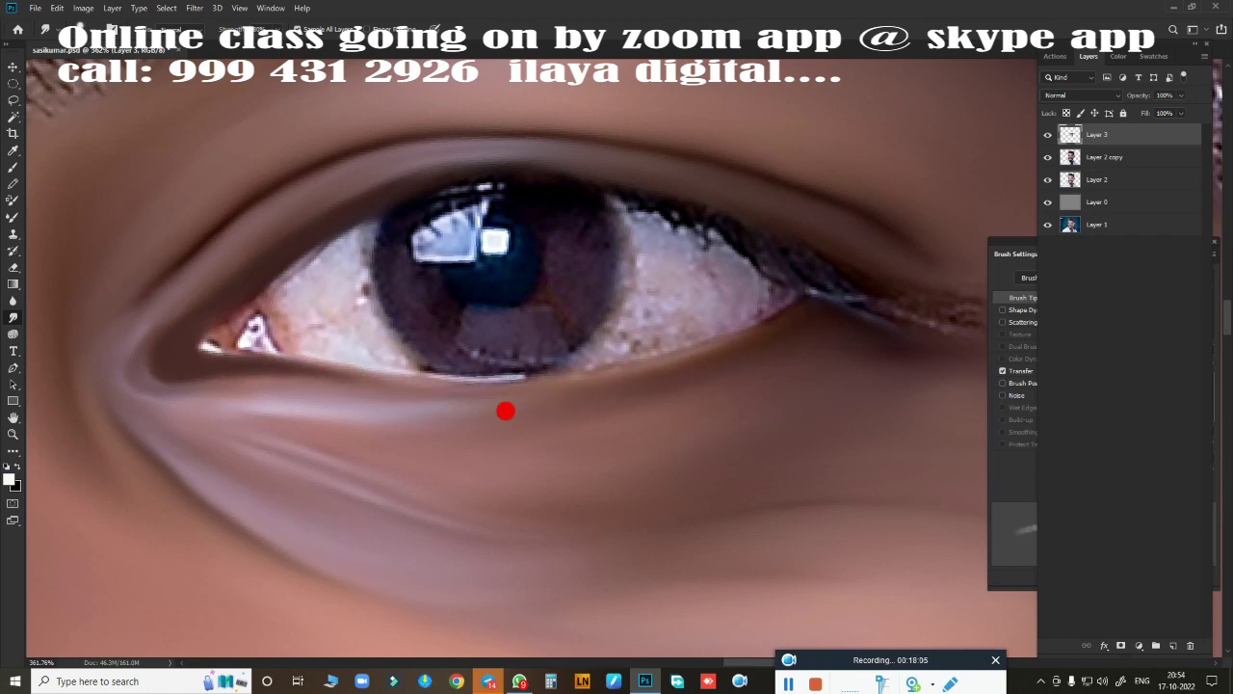
# Blend the outer-corner lashes into a smooth dark line.
pyautogui.scroll(-2, 506, 412)
pyautogui.scroll(-2, 421, 407)
pyautogui.scroll(4, 372, 473)
pyautogui.scroll(1, 606, 361)
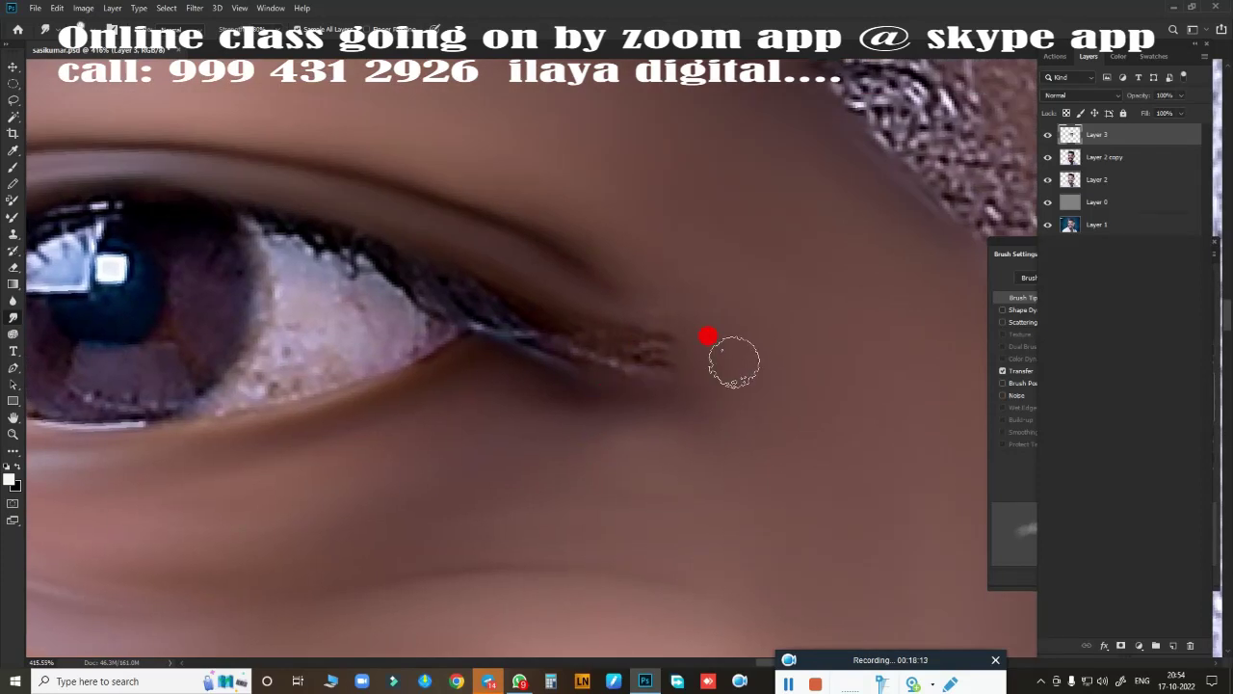
pyautogui.moveTo(734, 361)
pyautogui.mouseDown()
pyautogui.moveTo(482, 289)
pyautogui.moveTo(681, 322)
pyautogui.moveTo(553, 322)
pyautogui.moveTo(548, 360)
pyautogui.moveTo(562, 377)
pyautogui.moveTo(608, 380)
pyautogui.moveTo(774, 330)
pyautogui.moveTo(515, 285)
pyautogui.mouseUp()
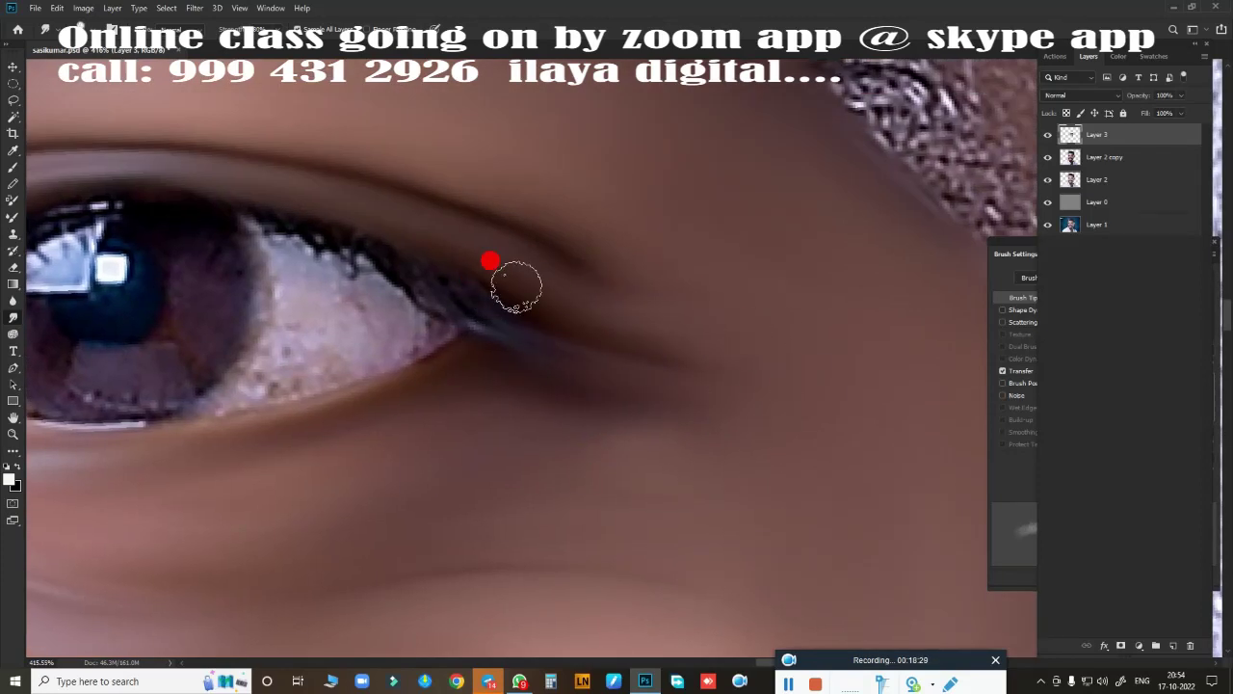
pyautogui.scroll(-2, 633, 399)
pyautogui.scroll(-1, 639, 389)
# Outline the eye opening with a Pen path, show Layer 3, and convert the path to a selection.
pyautogui.scroll(-2, 315, 409)
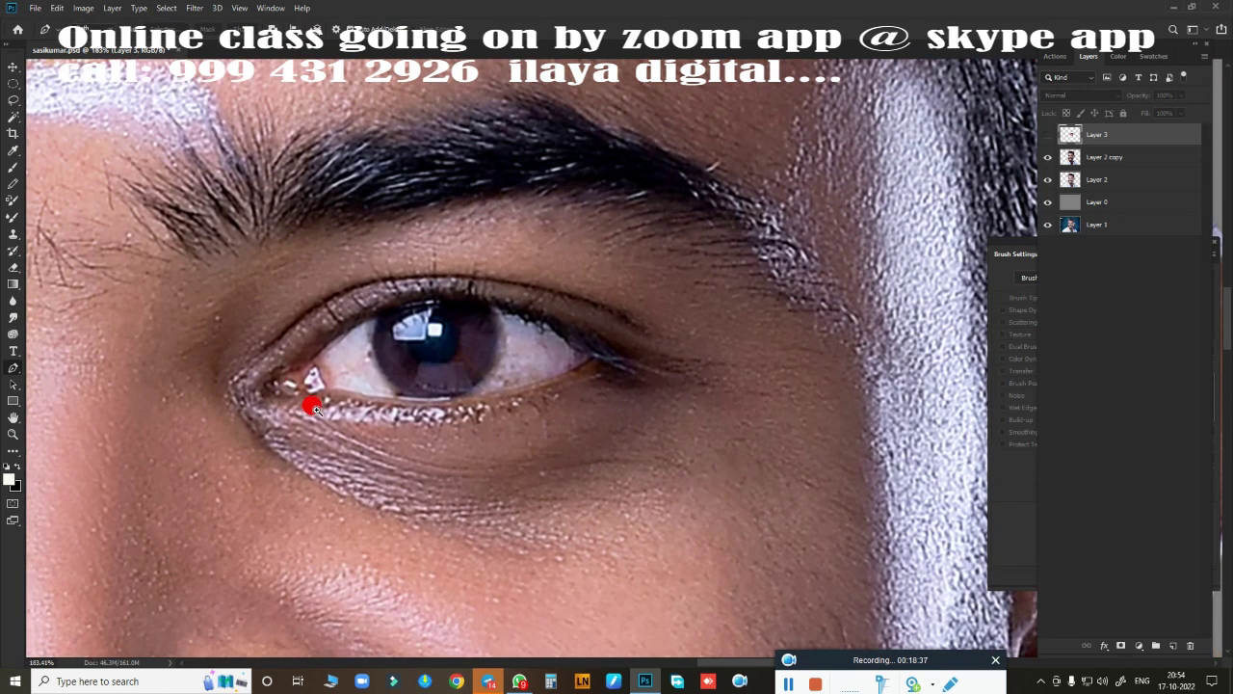
pyautogui.scroll(3, 275, 401)
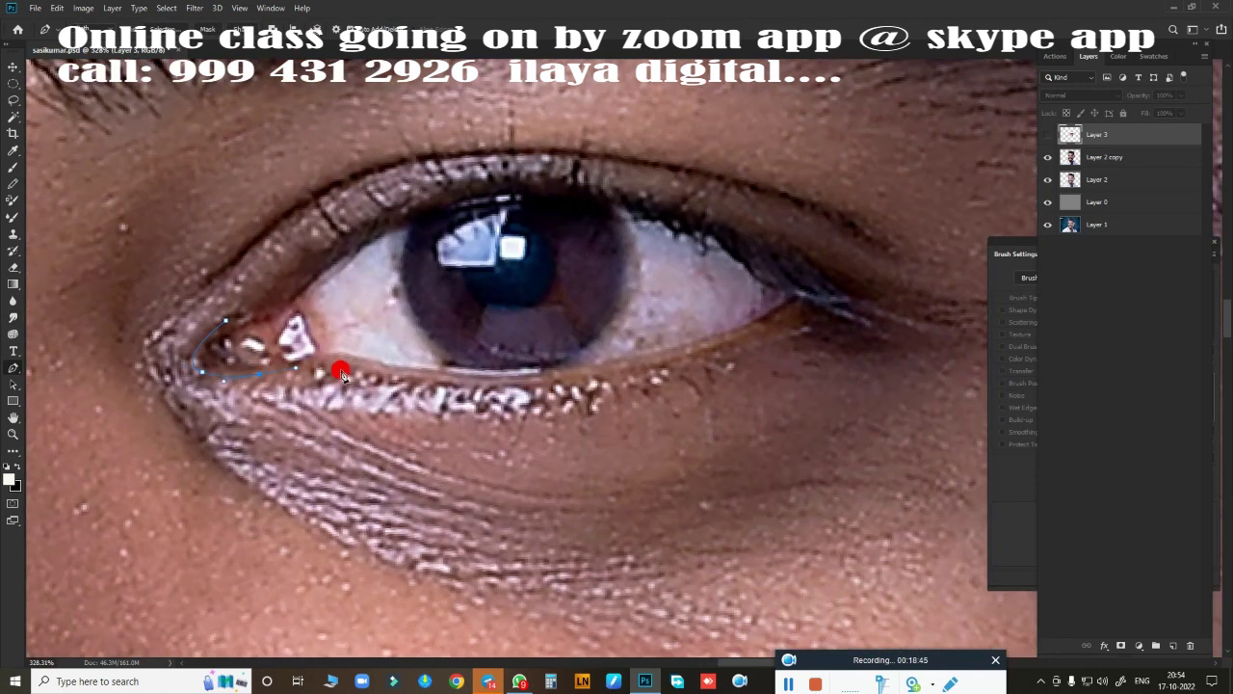
pyautogui.moveTo(746, 338); pyautogui.dragTo(883, 258)
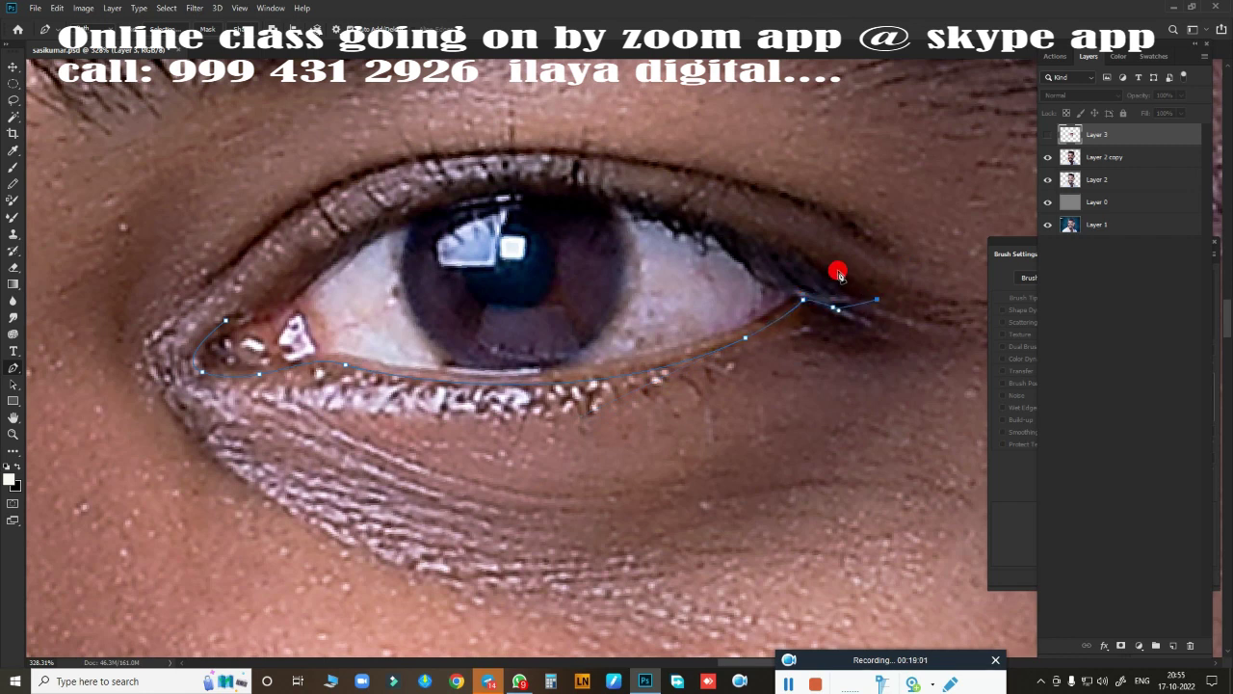
pyautogui.moveTo(375, 218); pyautogui.dragTo(208, 337)
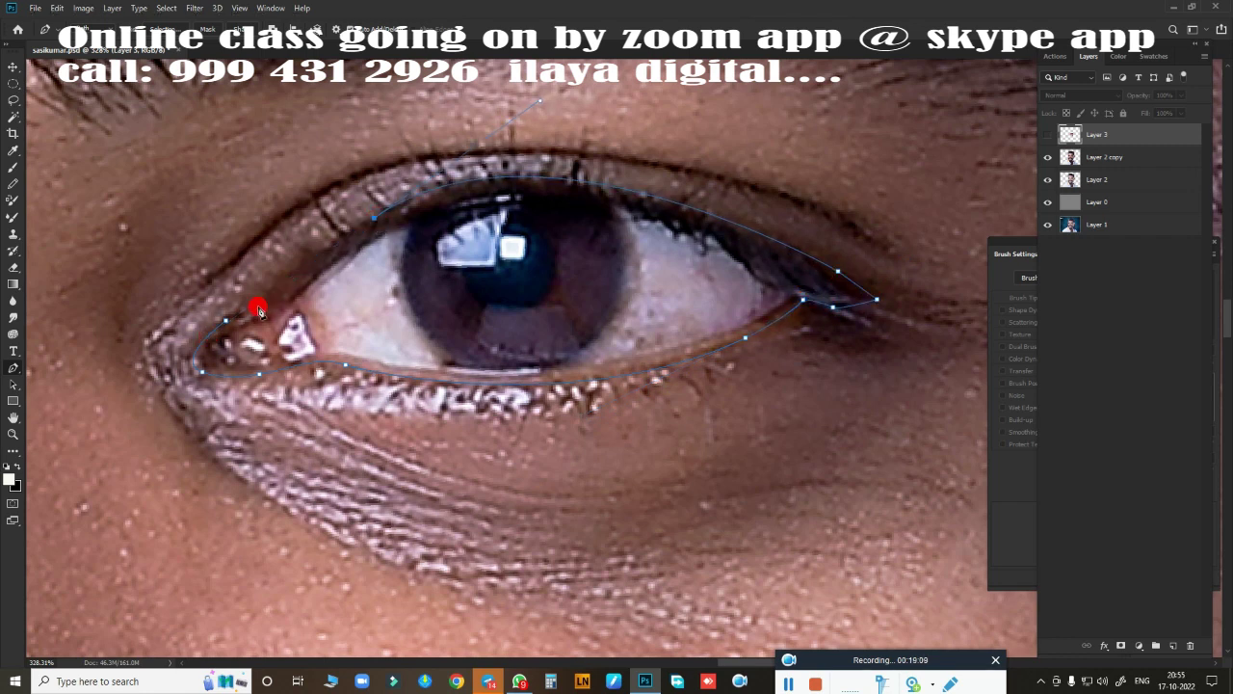
pyautogui.click(1048, 135)
pyautogui.hotkey('ctrl', 'Return')
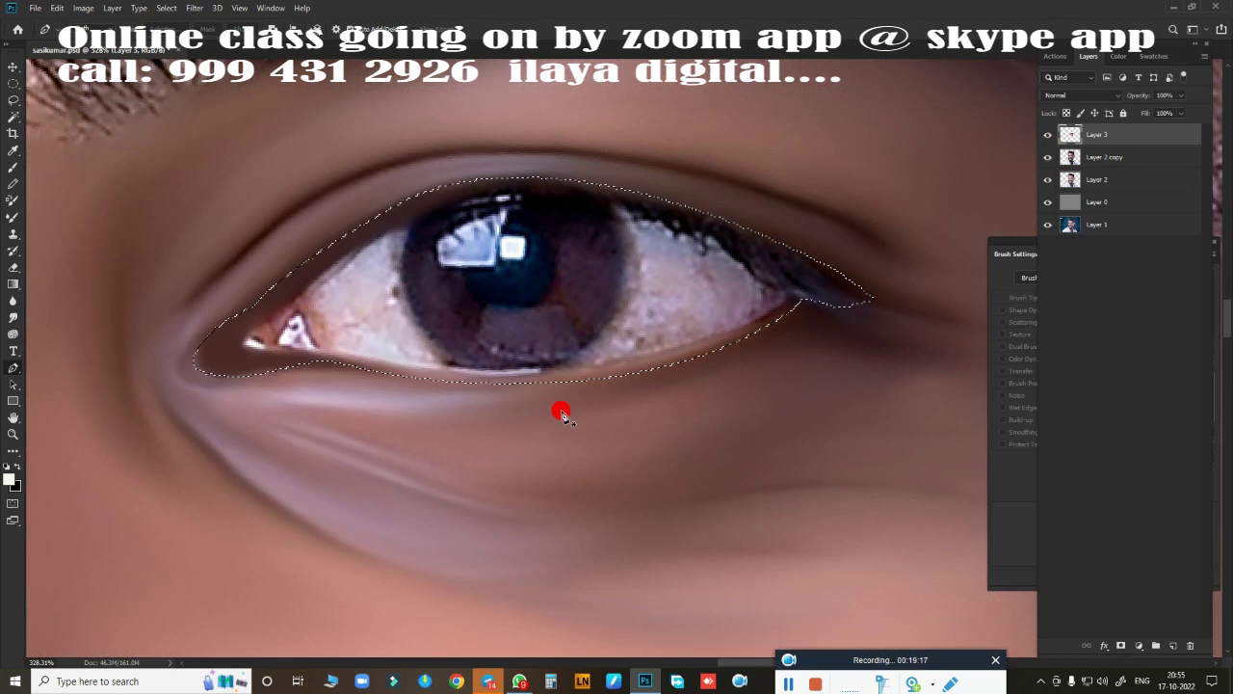
# Pick a different brush preset and paint the upper eyelid darker inside the selection.
pyautogui.press('b')
pyautogui.scroll(1, 578, 414)
pyautogui.rightClick(593, 445)
pyautogui.doubleClick(688, 510)
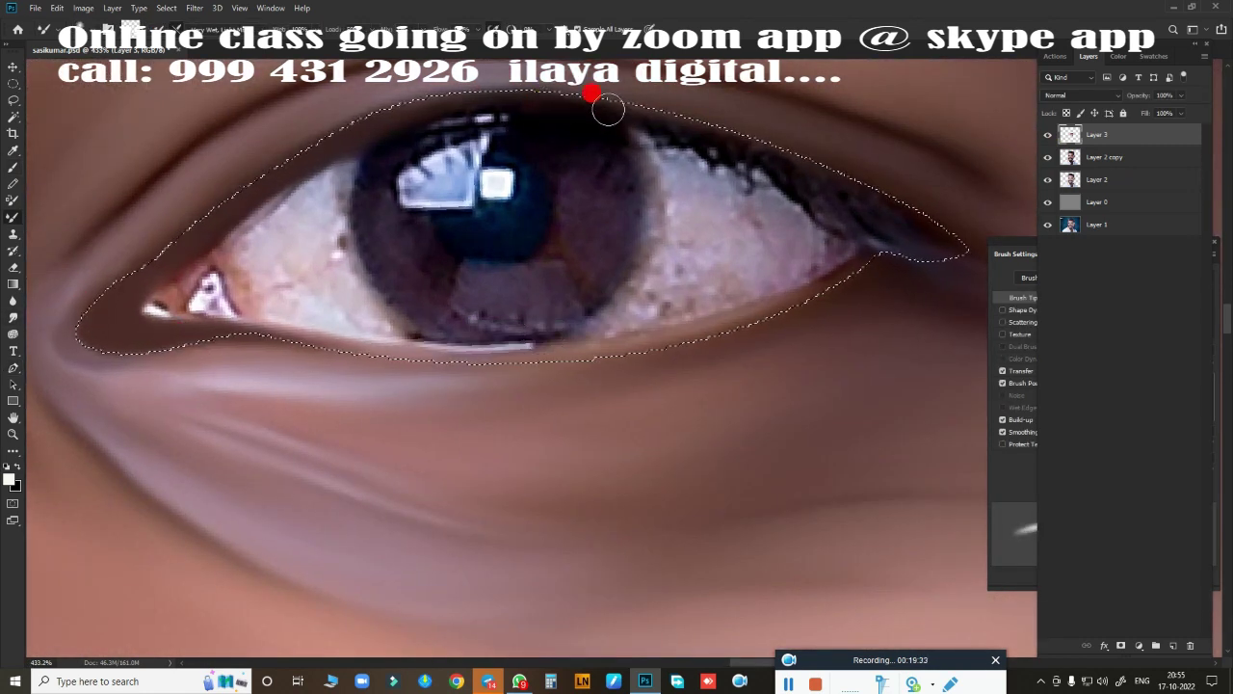
pyautogui.moveTo(386, 119); pyautogui.dragTo(75, 328)
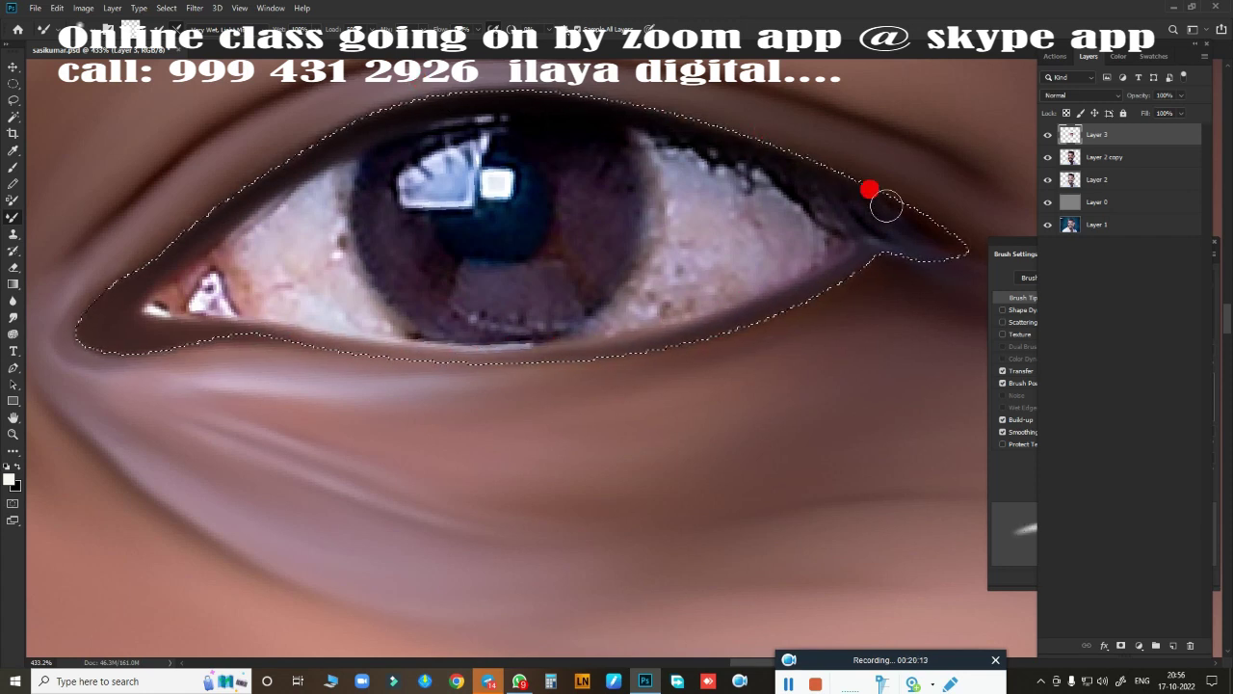
pyautogui.moveTo(594, 116); pyautogui.dragTo(884, 222)
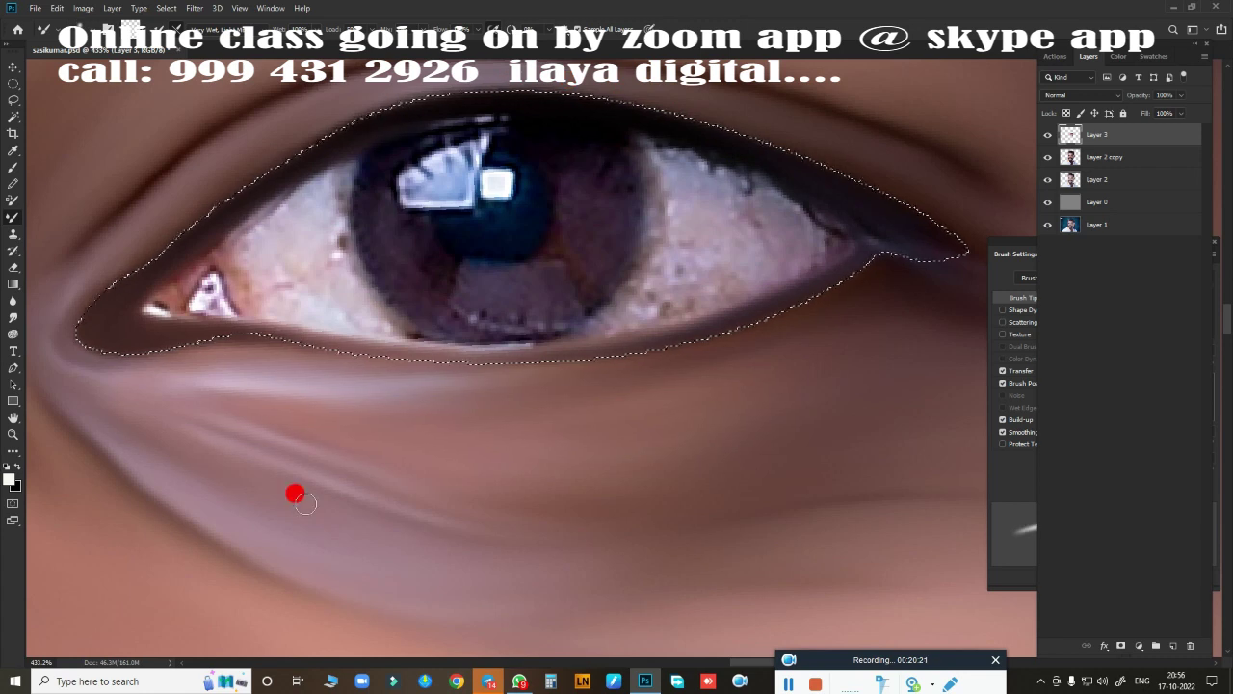
# Feather the eye selection and darken the upper lid line toward the outer corner.
pyautogui.hotkey('shift', 'F6')
pyautogui.press('Return')
pyautogui.scroll(-3, 507, 440)
pyautogui.scroll(2, 520, 386)
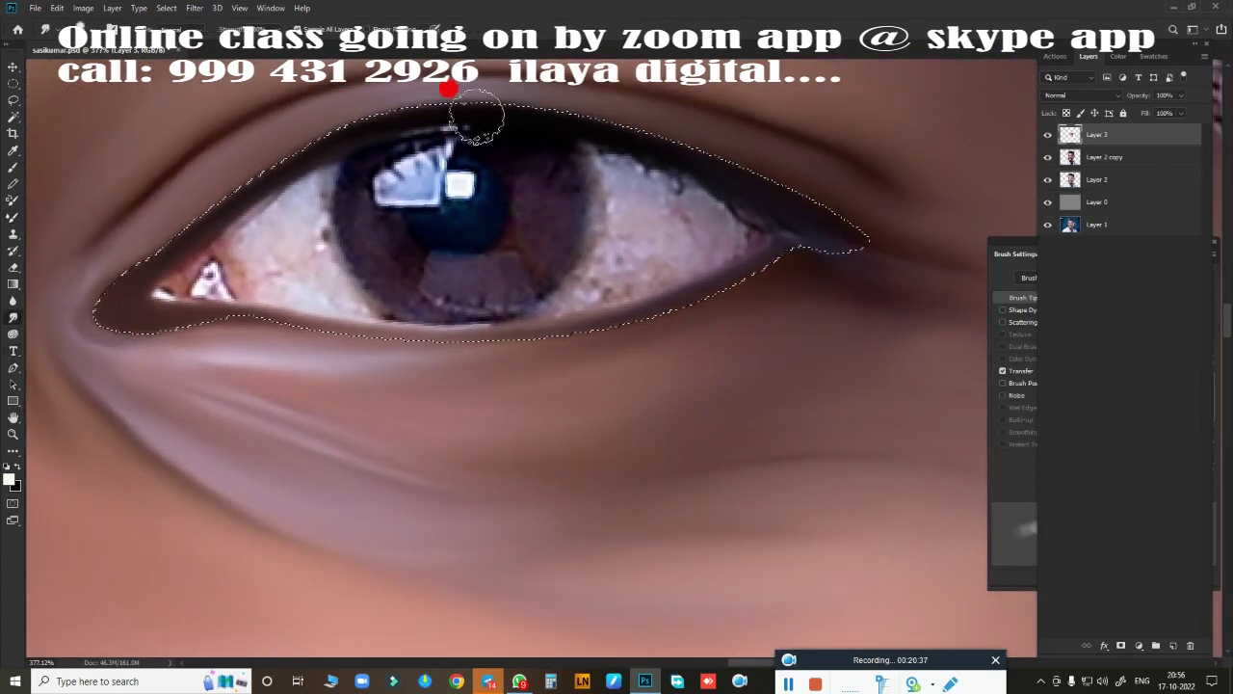
pyautogui.moveTo(449, 89)
pyautogui.mouseDown()
pyautogui.moveTo(770, 227)
pyautogui.moveTo(96, 282)
pyautogui.mouseUp()
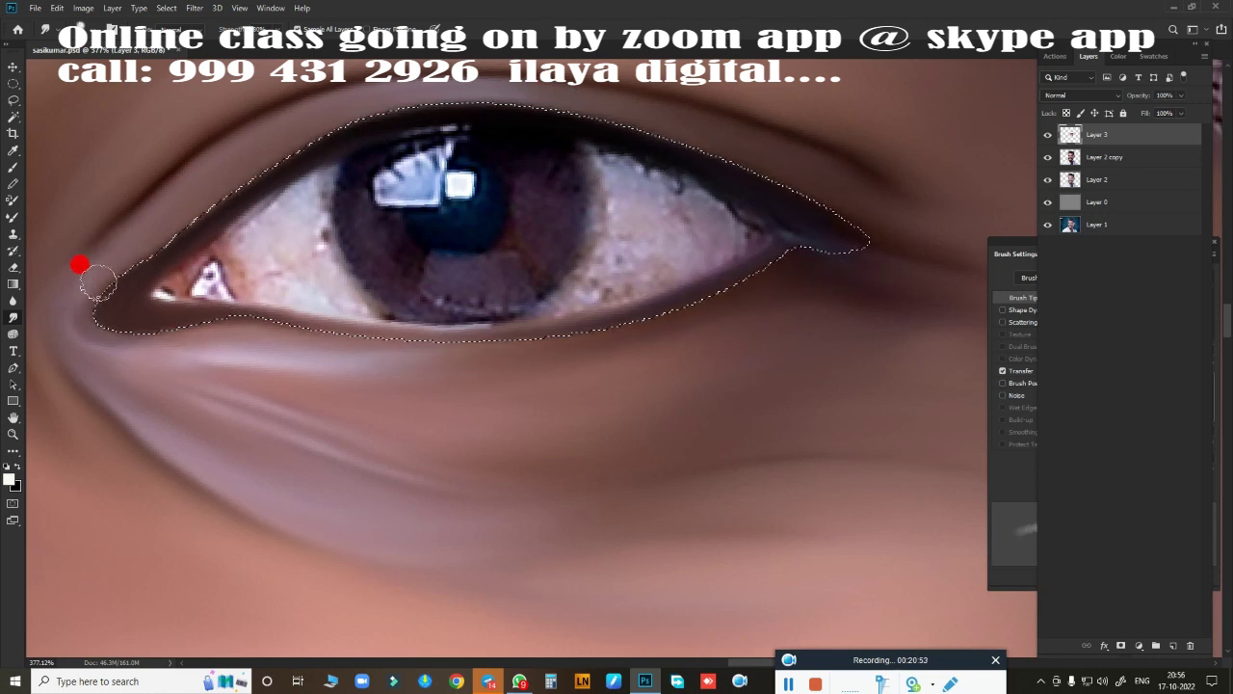
# Deselect, then make a feathered Elliptical Marquee selection around the iris.
pyautogui.hotkey('ctrl', 'd')
pyautogui.moveTo(703, 426)
pyautogui.mouseDown()
pyautogui.moveTo(732, 446)
pyautogui.moveTo(814, 454)
pyautogui.mouseUp()
pyautogui.press('m')
pyautogui.moveTo(584, 303); pyautogui.dragTo(668, 367)
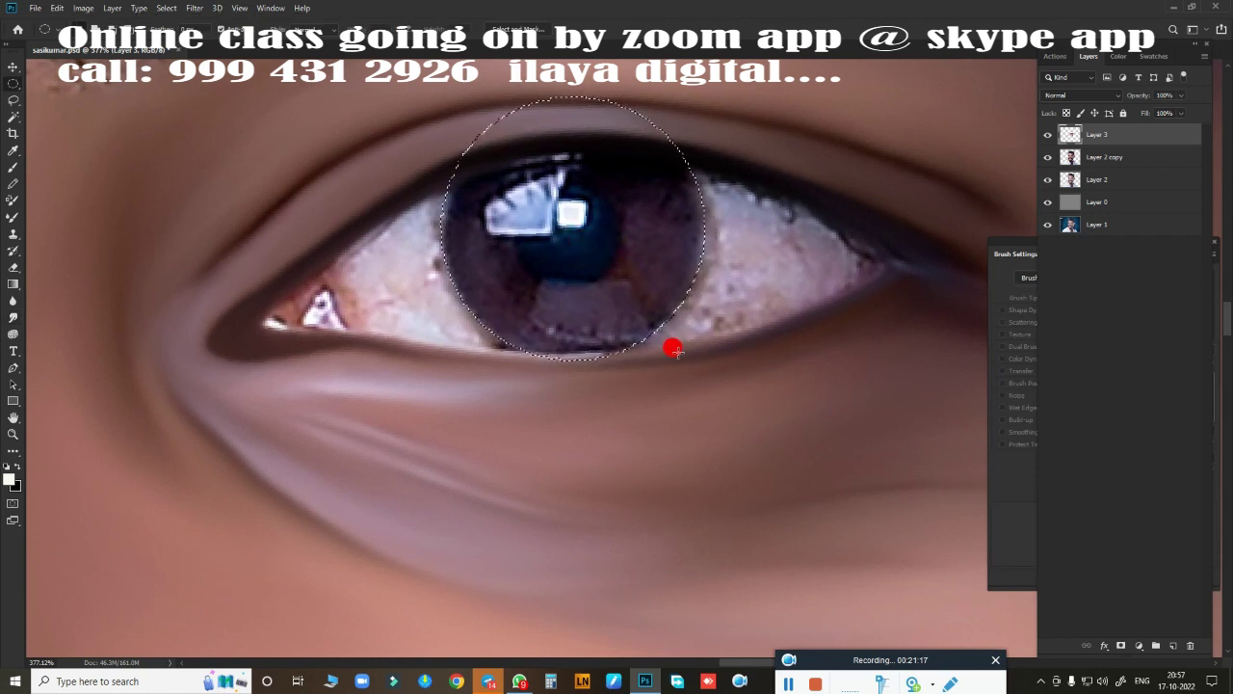
pyautogui.hotkey('shift', 'F6')
pyautogui.press('Return')
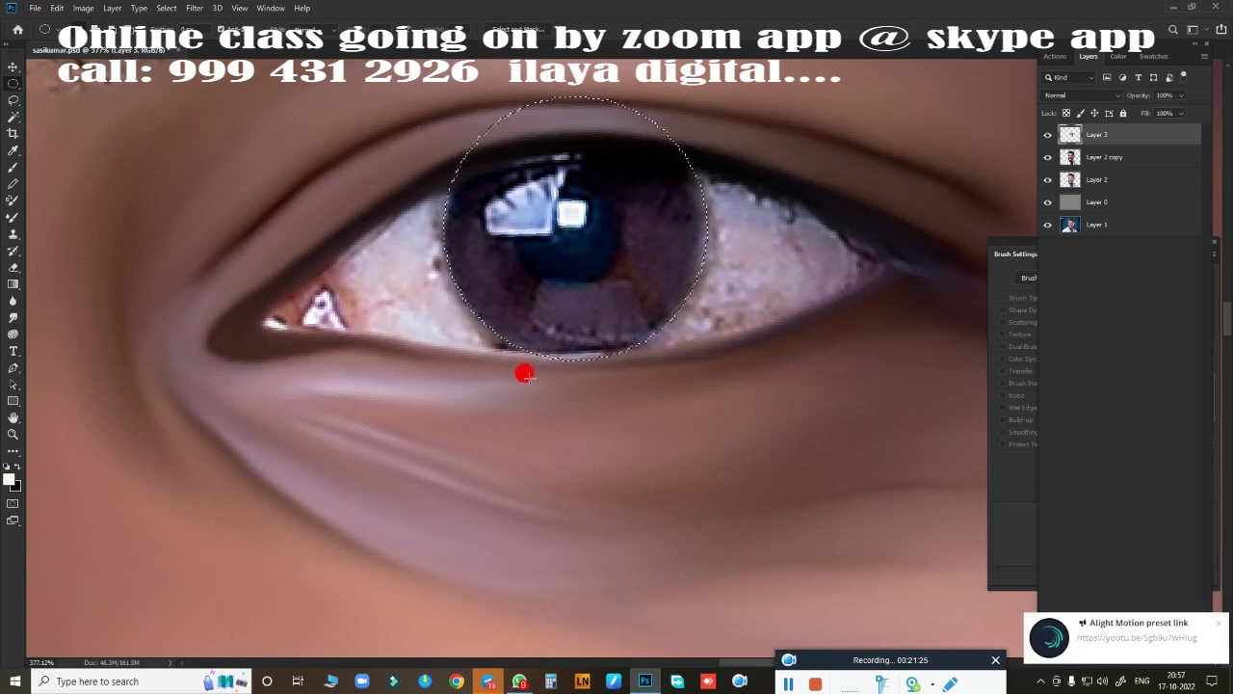
# Brush the iris smooth dark purple, covering the stray highlight and reshaping the catchlight.
pyautogui.press('b')
pyautogui.moveTo(636, 176)
pyautogui.mouseDown()
pyautogui.moveTo(703, 171)
pyautogui.moveTo(487, 171)
pyautogui.mouseUp()
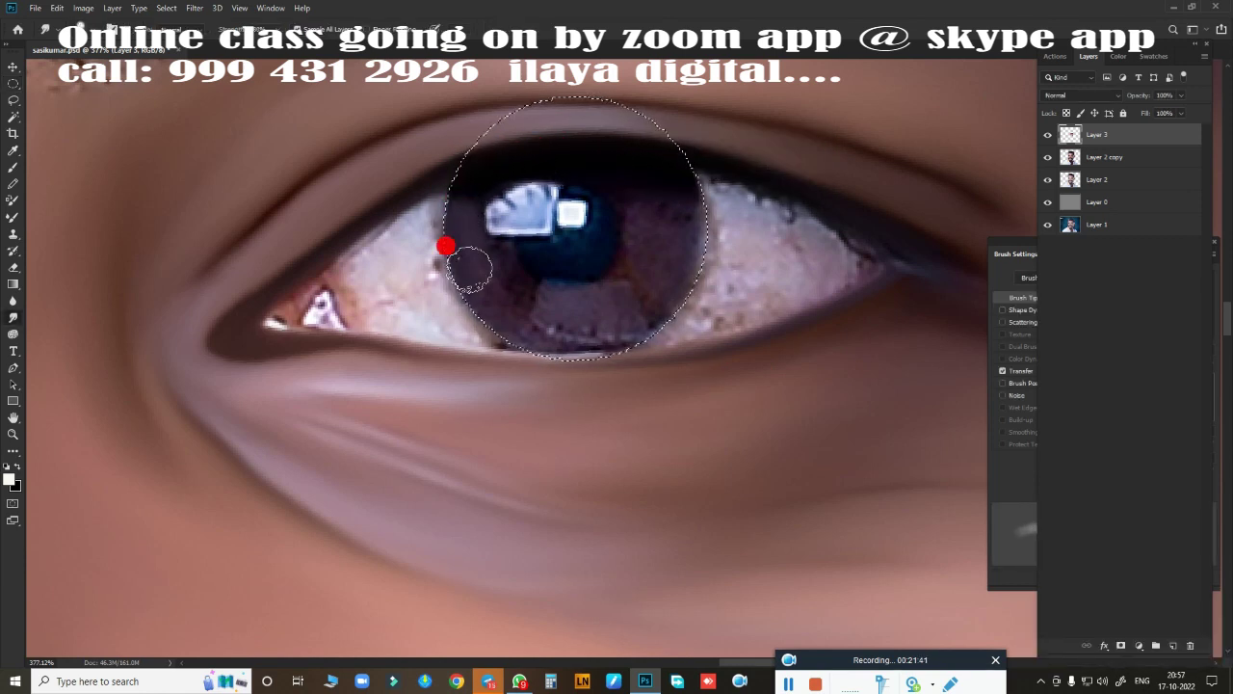
pyautogui.moveTo(497, 256)
pyautogui.mouseDown()
pyautogui.moveTo(517, 296)
pyautogui.moveTo(550, 307)
pyautogui.moveTo(604, 297)
pyautogui.moveTo(574, 328)
pyautogui.moveTo(625, 320)
pyautogui.mouseUp()
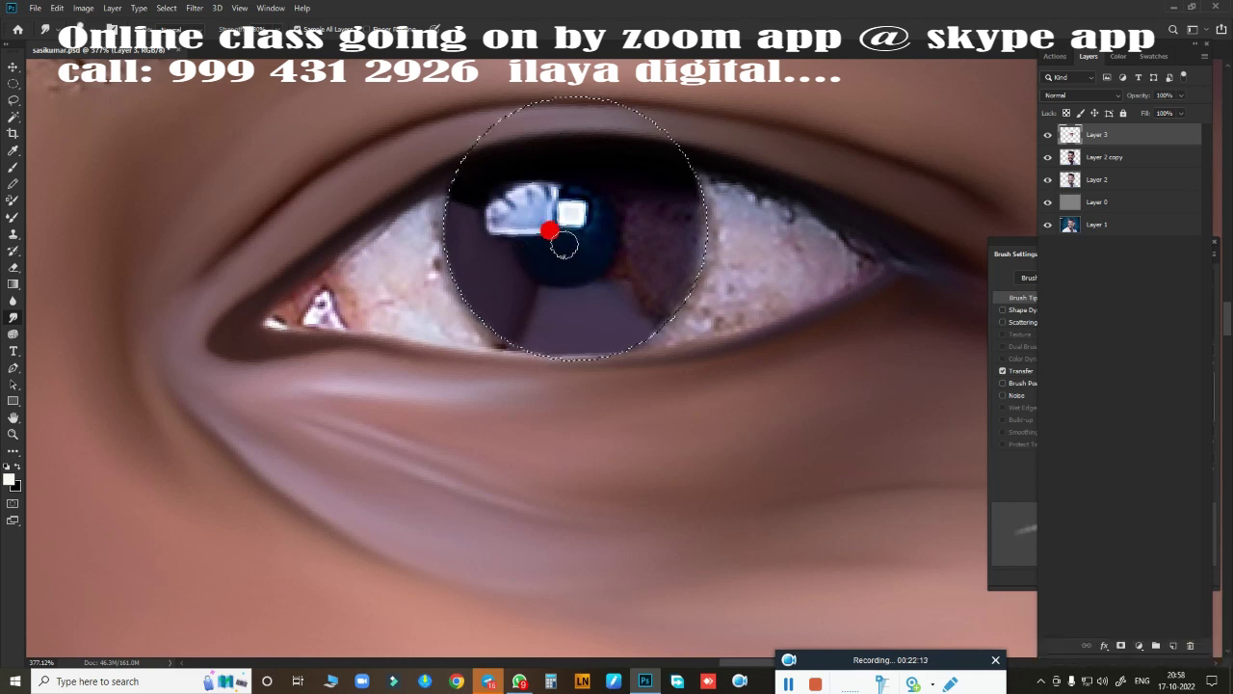
pyautogui.moveTo(565, 245)
pyautogui.mouseDown()
pyautogui.moveTo(578, 221)
pyautogui.moveTo(588, 247)
pyautogui.moveTo(584, 204)
pyautogui.moveTo(661, 220)
pyautogui.moveTo(683, 307)
pyautogui.moveTo(655, 325)
pyautogui.moveTo(633, 260)
pyautogui.mouseUp()
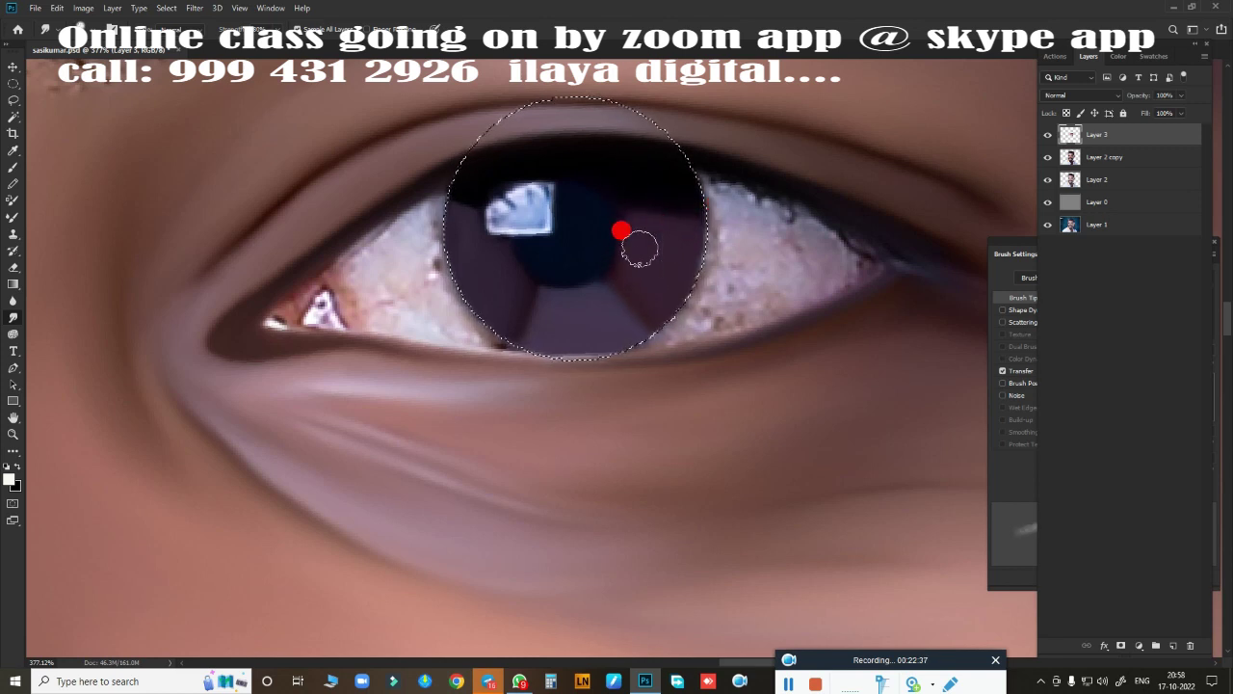
pyautogui.moveTo(615, 310)
pyautogui.mouseDown()
pyautogui.moveTo(642, 283)
pyautogui.moveTo(646, 302)
pyautogui.moveTo(529, 312)
pyautogui.mouseUp()
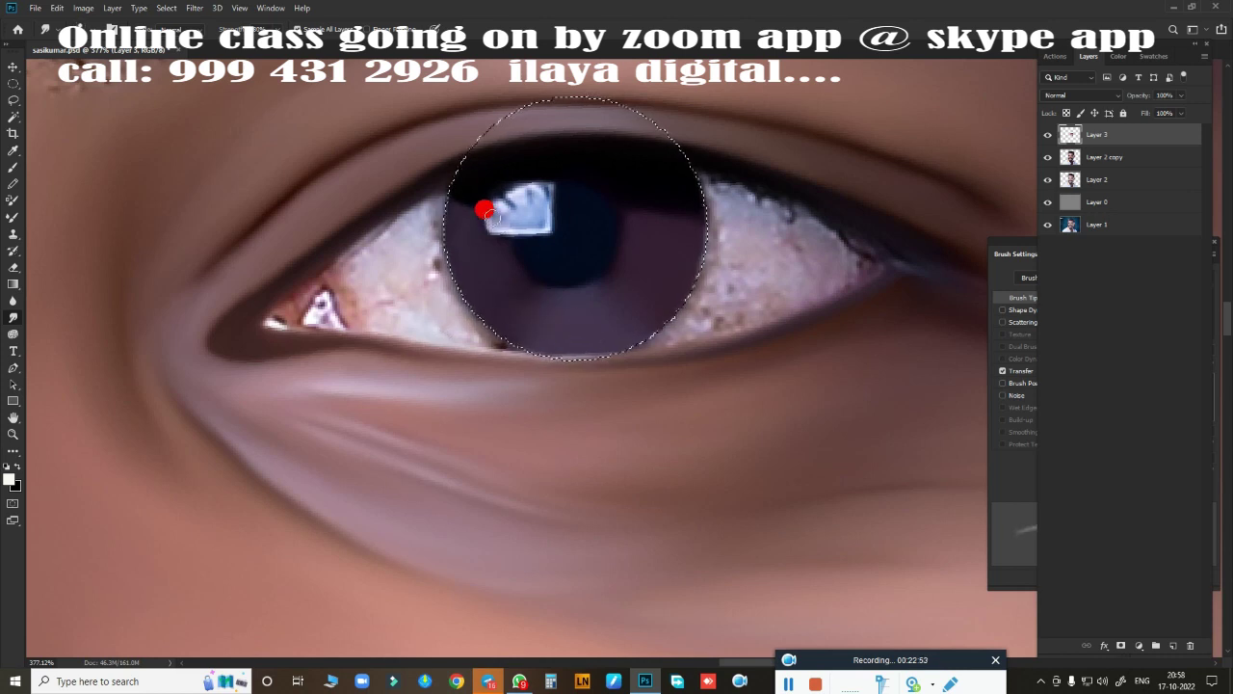
pyautogui.moveTo(506, 187); pyautogui.dragTo(531, 172)
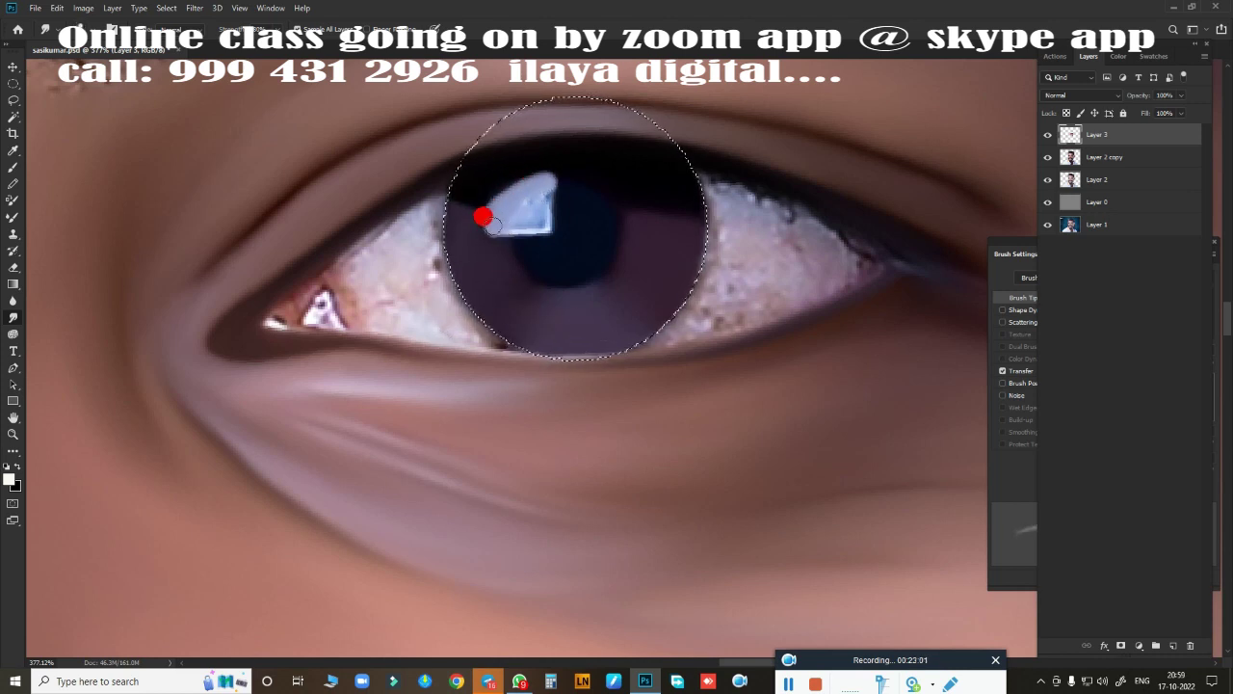
pyautogui.moveTo(503, 221)
pyautogui.mouseDown()
pyautogui.moveTo(490, 201)
pyautogui.moveTo(545, 190)
pyautogui.moveTo(484, 221)
pyautogui.mouseUp()
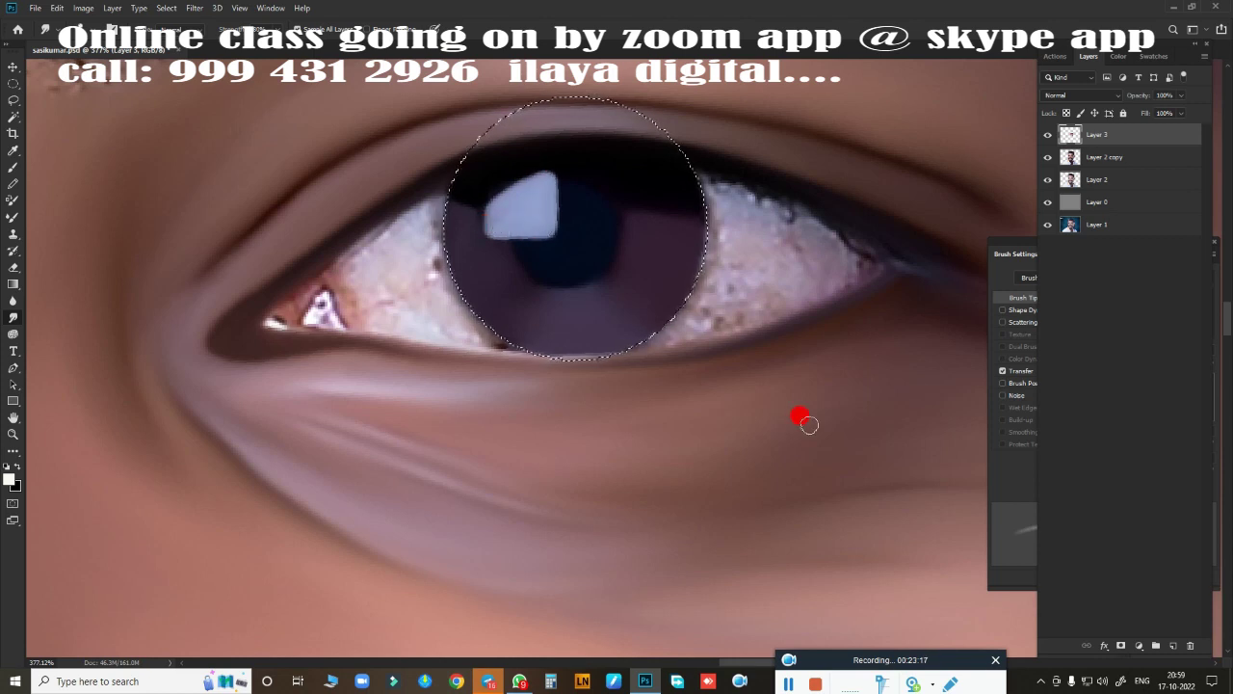
# Harden the brush, feather by 1.8 pixels, and smooth the eye white pinkish-white.
pyautogui.hotkey('shift', ']')
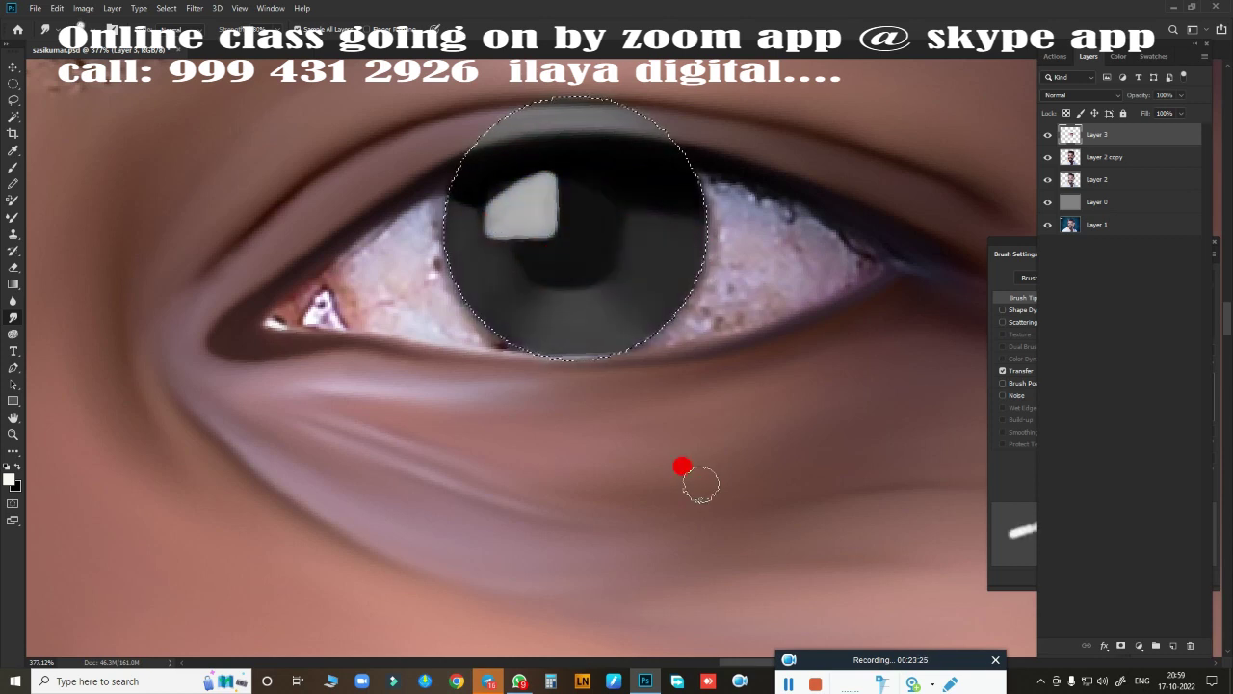
pyautogui.hotkey('shift', 'F6')
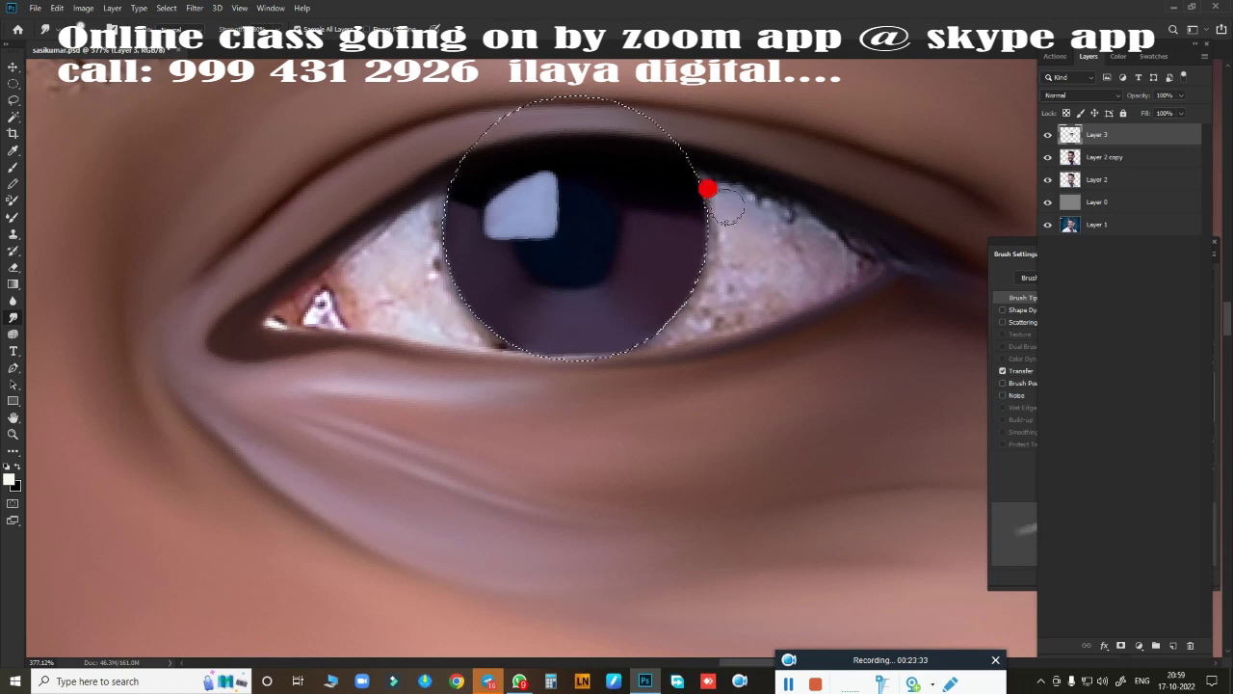
pyautogui.moveTo(735, 219); pyautogui.dragTo(616, 328)
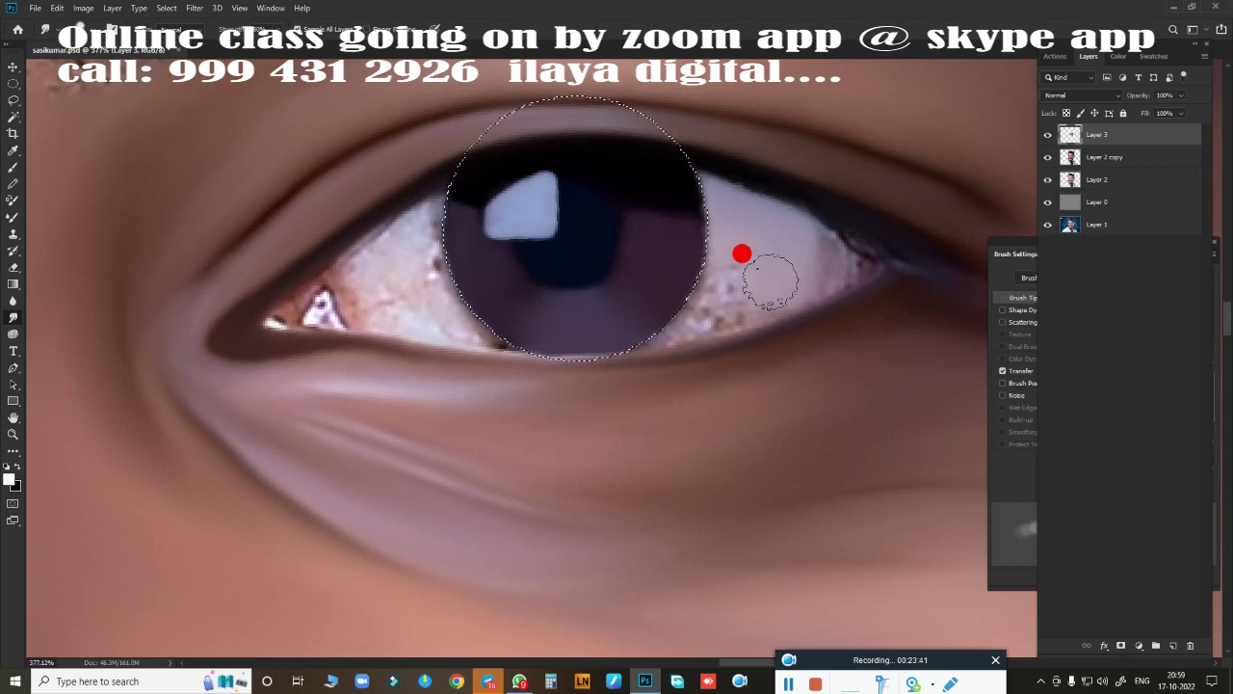
pyautogui.moveTo(393, 294)
pyautogui.mouseDown()
pyautogui.moveTo(366, 304)
pyautogui.moveTo(492, 334)
pyautogui.moveTo(458, 321)
pyautogui.moveTo(467, 304)
pyautogui.mouseUp()
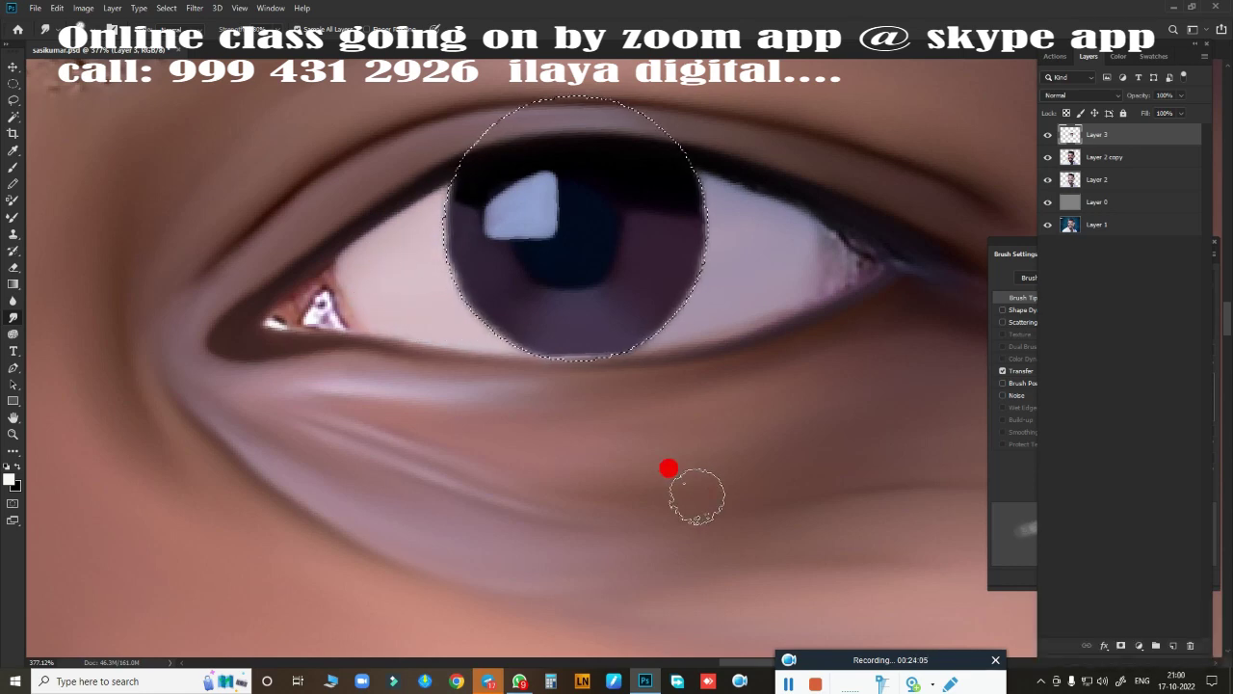
# Deselect the iris and smudge the pink area at the eye's inner corner smooth.
pyautogui.hotkey('ctrl', 'd')
pyautogui.scroll(-5, 682, 474)
pyautogui.scroll(-3, 617, 308)
pyautogui.scroll(6, 405, 387)
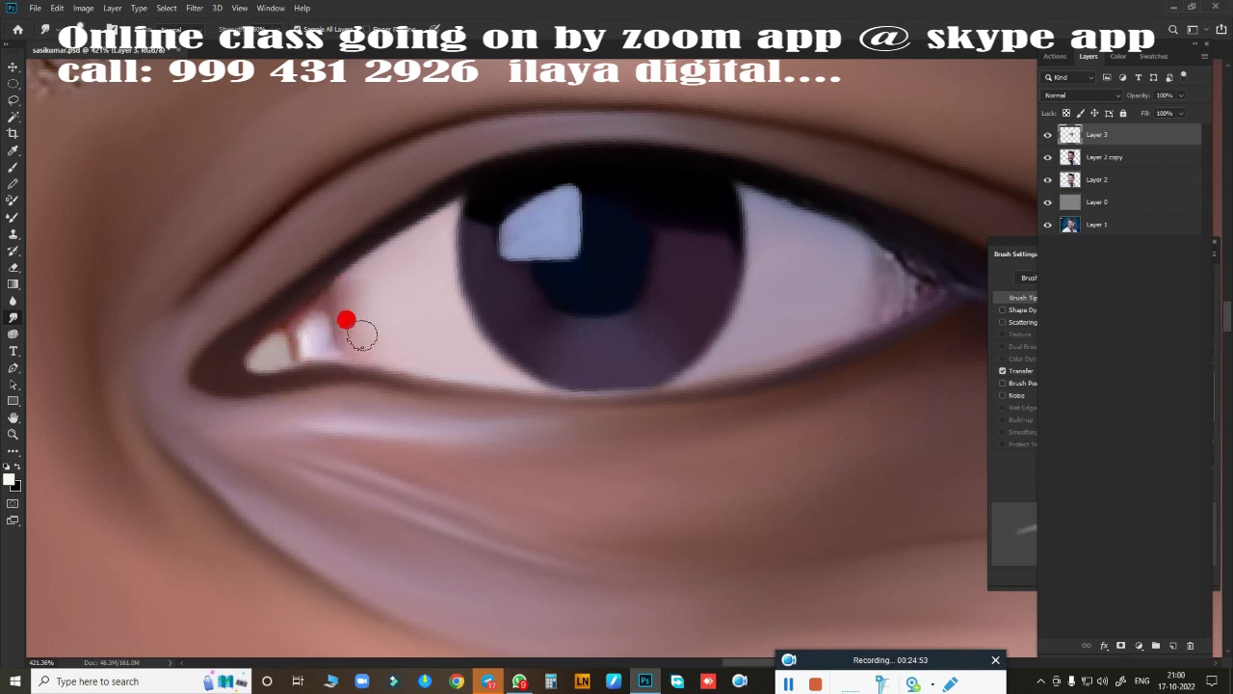
pyautogui.moveTo(346, 319); pyautogui.dragTo(386, 324)
# Smudge the eye white from the inner area to the outer corner into a lighter, smooth tone.
pyautogui.scroll(-5, 684, 479)
pyautogui.scroll(5, 578, 342)
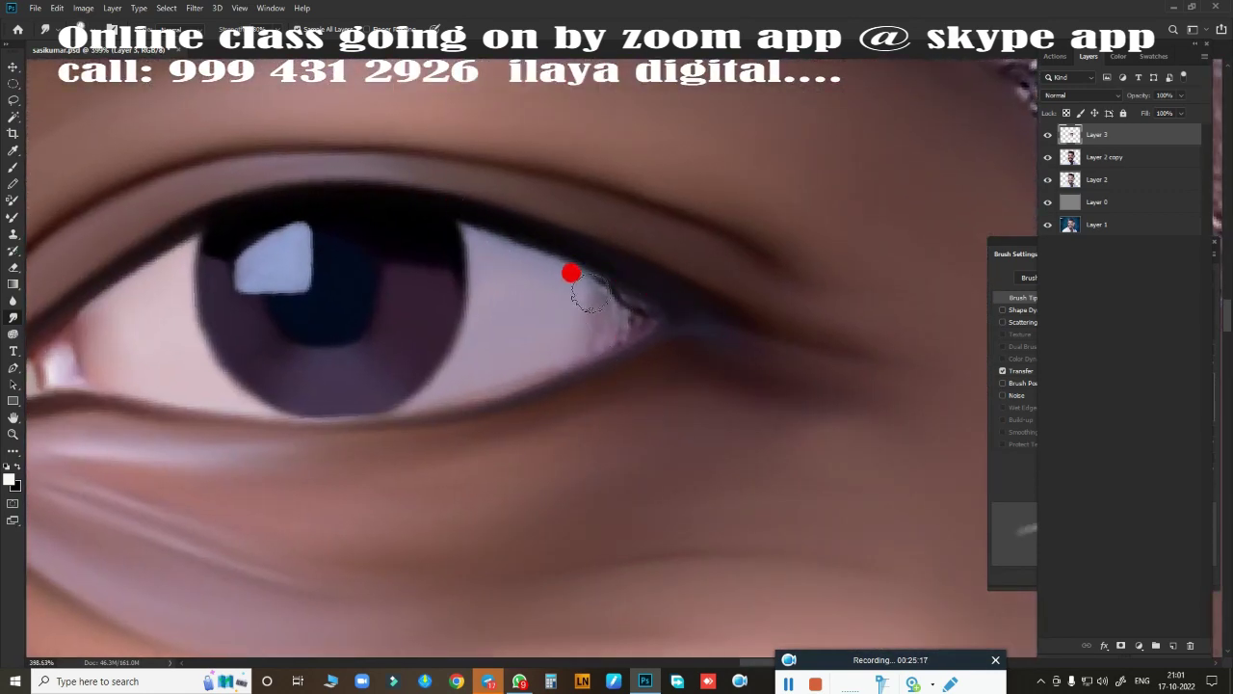
pyautogui.moveTo(613, 291); pyautogui.dragTo(570, 271)
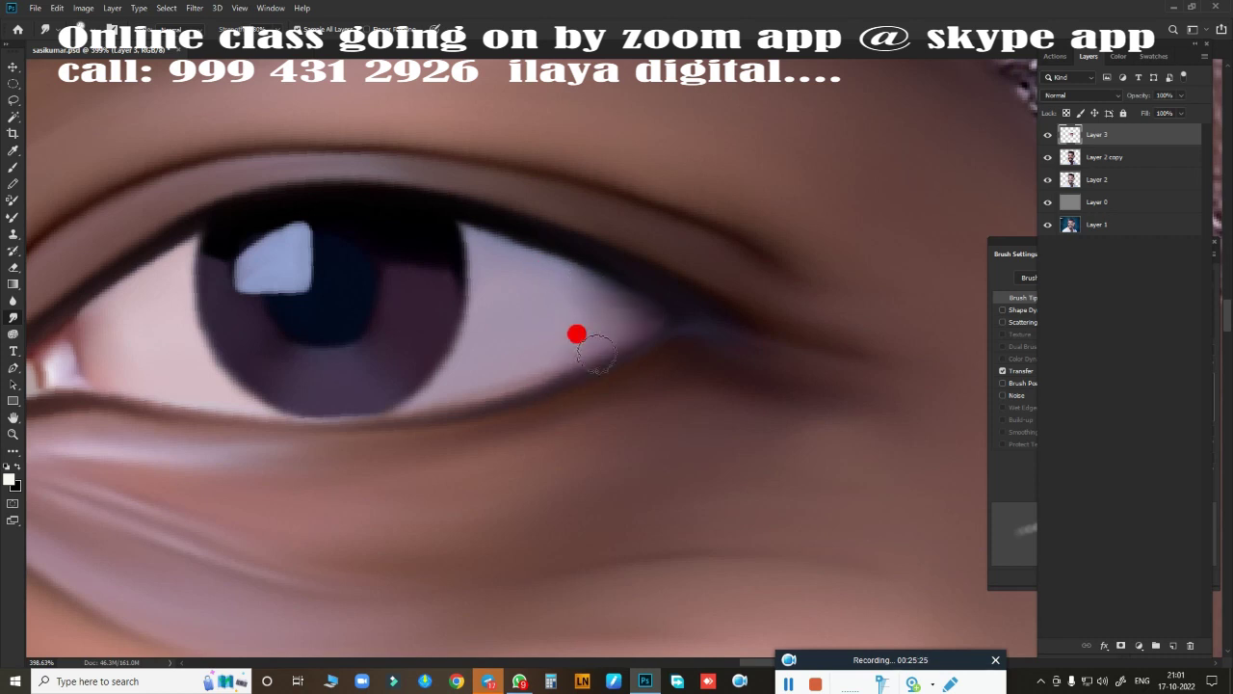
pyautogui.moveTo(458, 376)
pyautogui.mouseDown()
pyautogui.moveTo(526, 242)
pyautogui.moveTo(620, 283)
pyautogui.mouseUp()
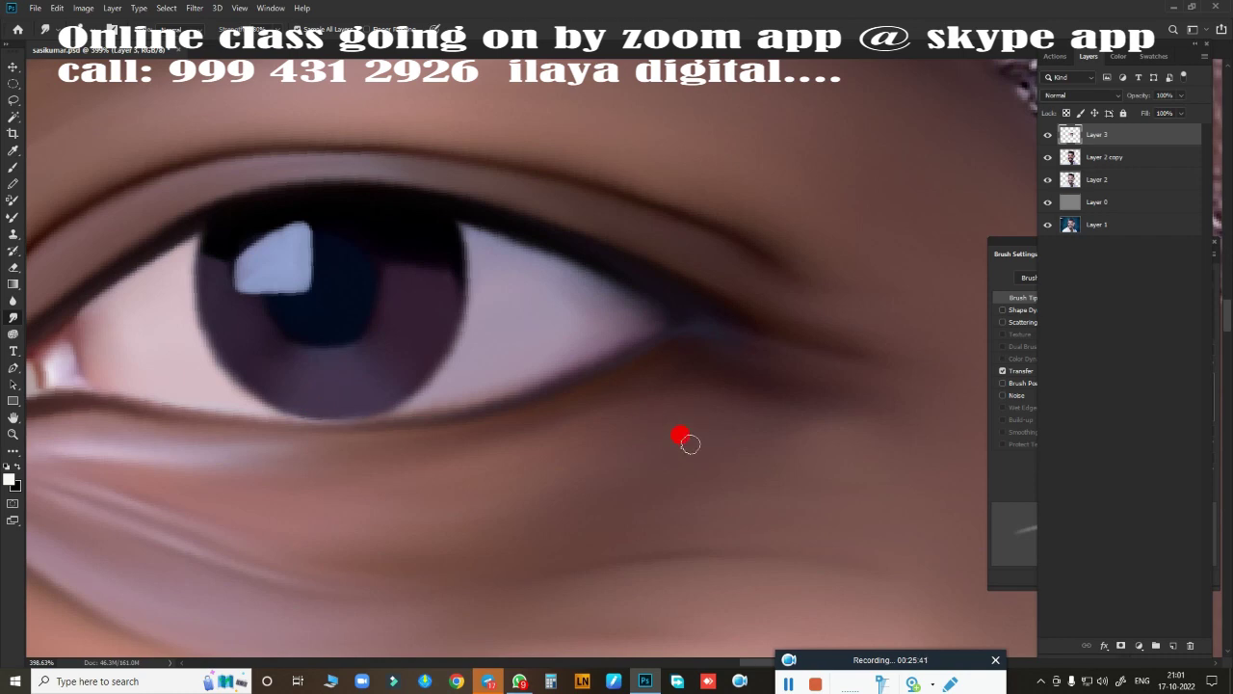
pyautogui.scroll(-1, 687, 443)
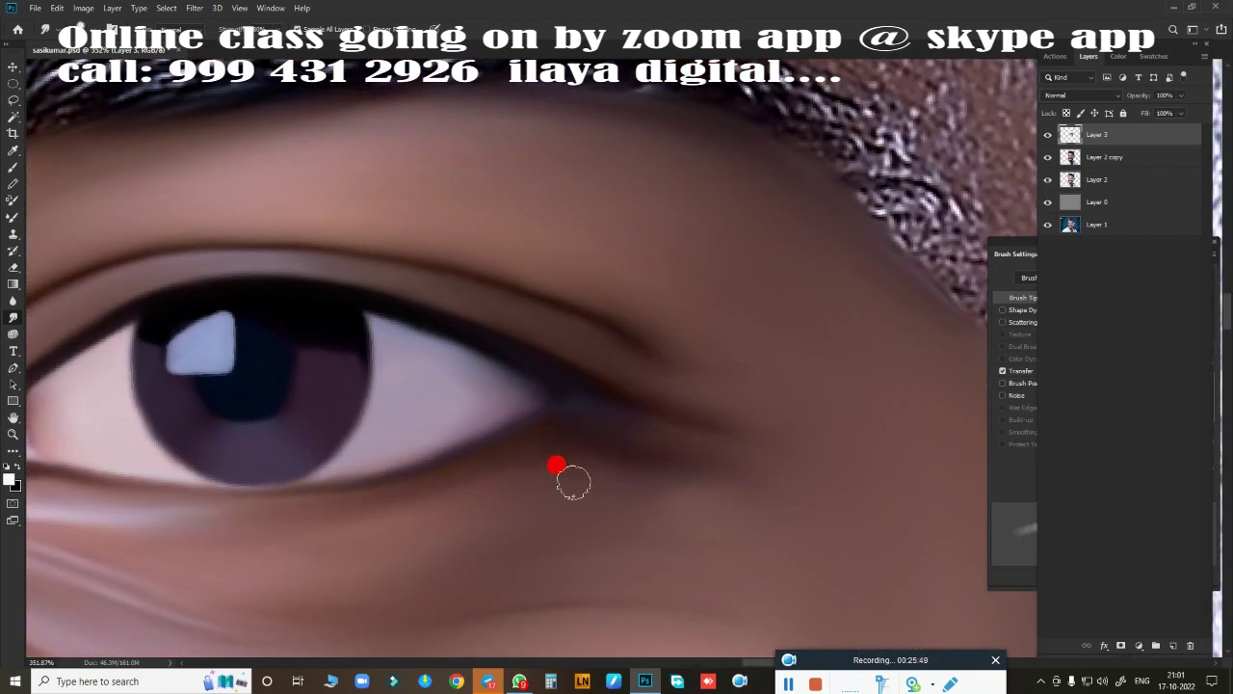
pyautogui.scroll(-10, 665, 462)
pyautogui.scroll(7, 559, 415)
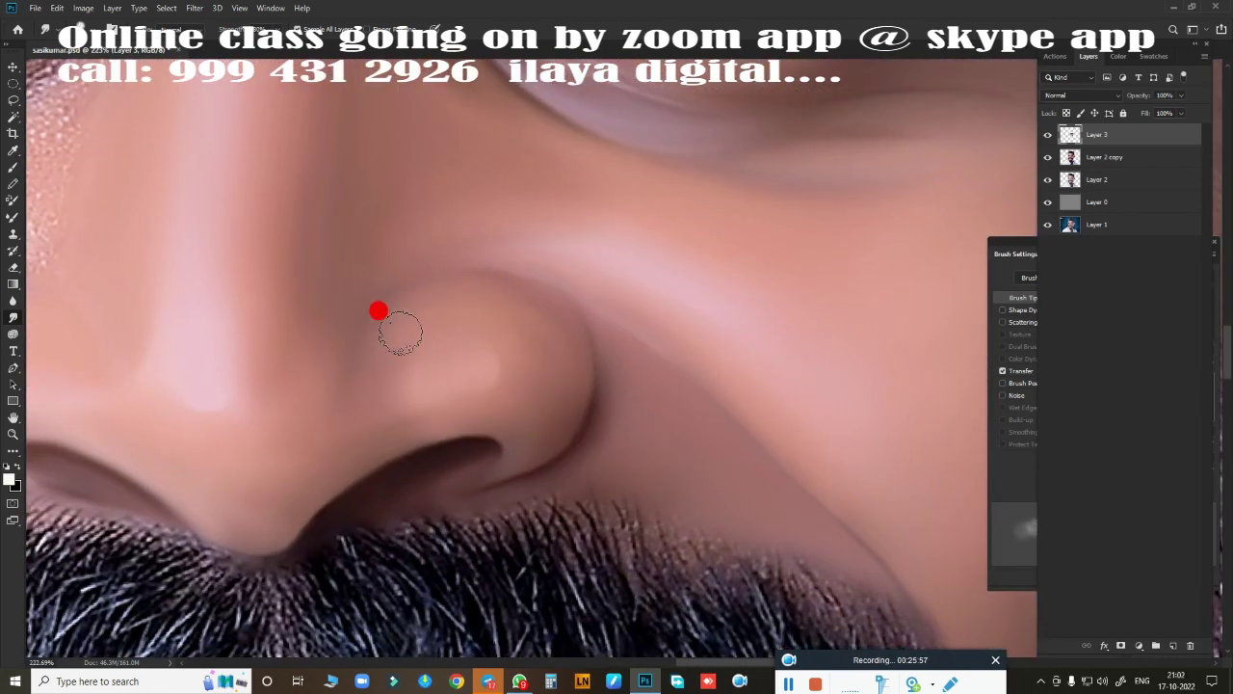
# Save, smudge the nose tip and nostril skin smooth, and save again.
pyautogui.scroll(-3, 463, 410)
pyautogui.hotkey('ctrl', 's')
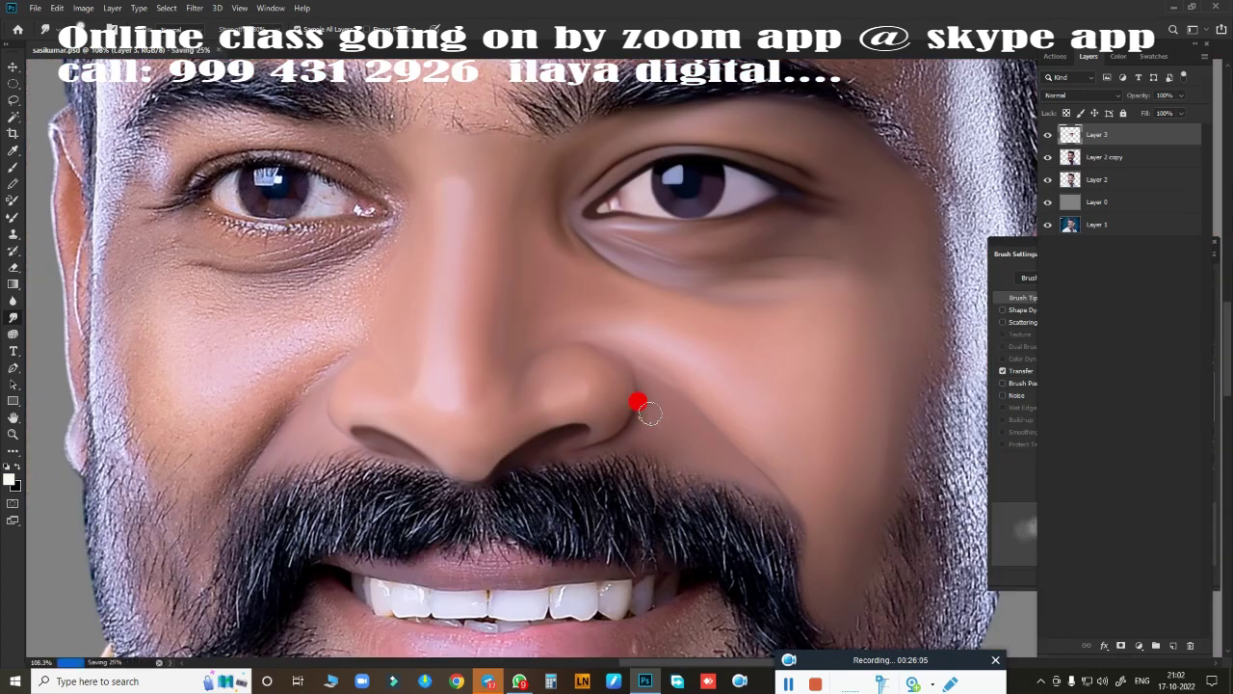
pyautogui.scroll(2, 549, 397)
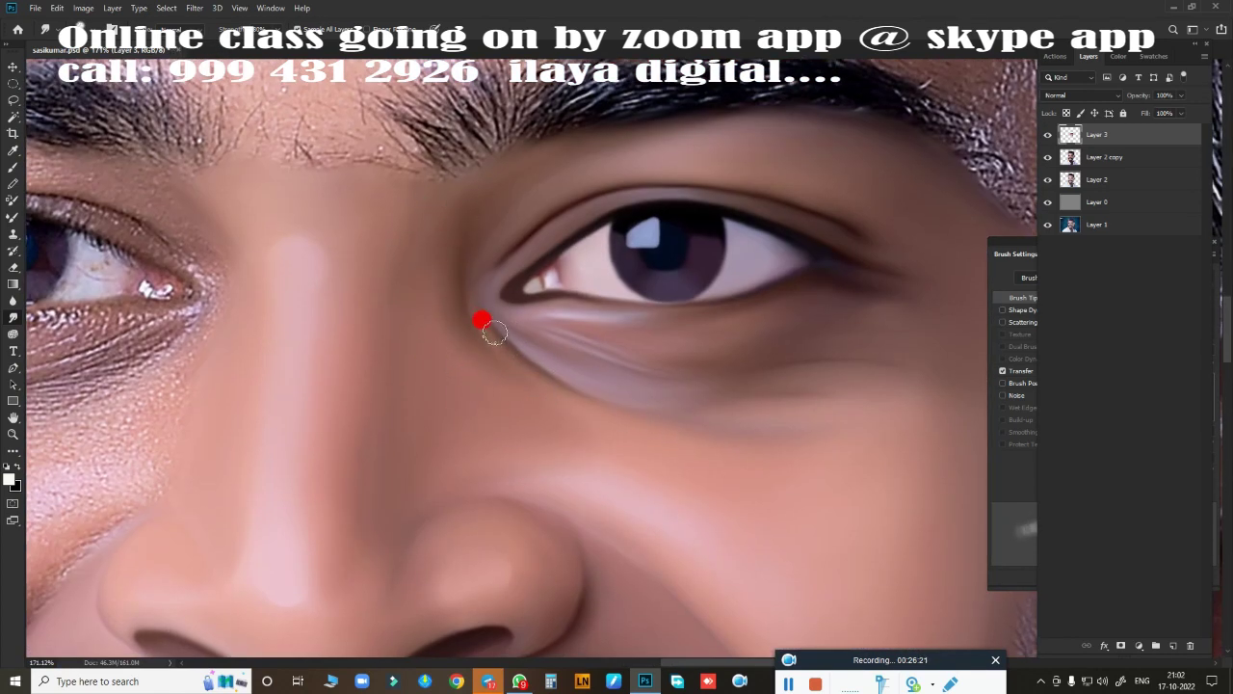
pyautogui.scroll(-3, 653, 414)
pyautogui.scroll(3, 611, 366)
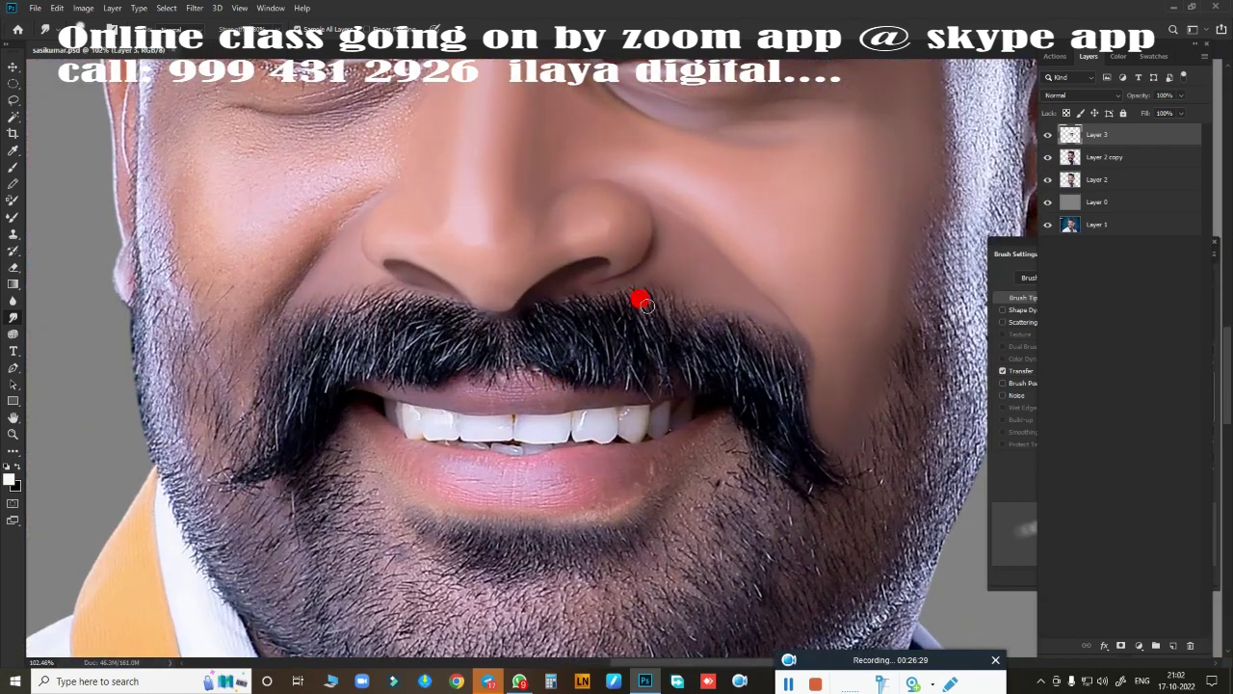
pyautogui.scroll(1, 641, 295)
pyautogui.moveTo(611, 505); pyautogui.dragTo(609, 497)
pyautogui.moveTo(465, 362); pyautogui.dragTo(555, 303)
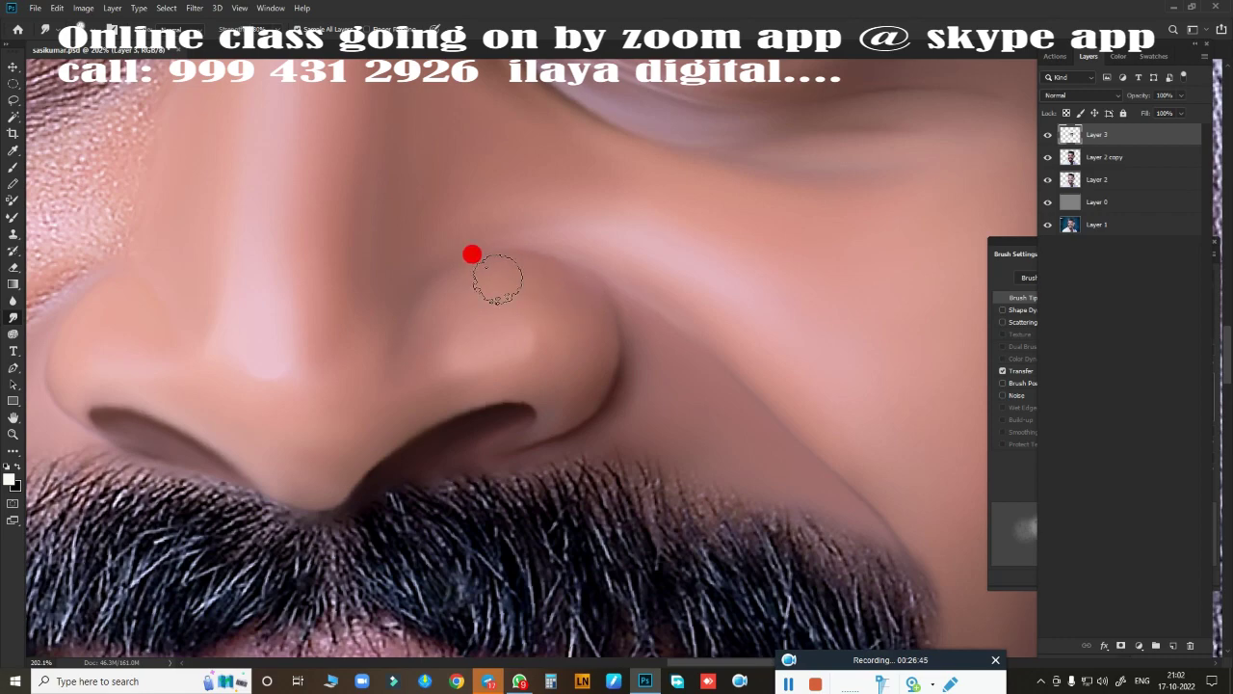
pyautogui.moveTo(492, 282); pyautogui.dragTo(473, 457)
pyautogui.hotkey('ctrl', 's')
# Rotate the view along the nose and smudge the cheek-nose crease smooth down to the nostril.
pyautogui.scroll(-5, 489, 479)
pyautogui.scroll(2, 485, 476)
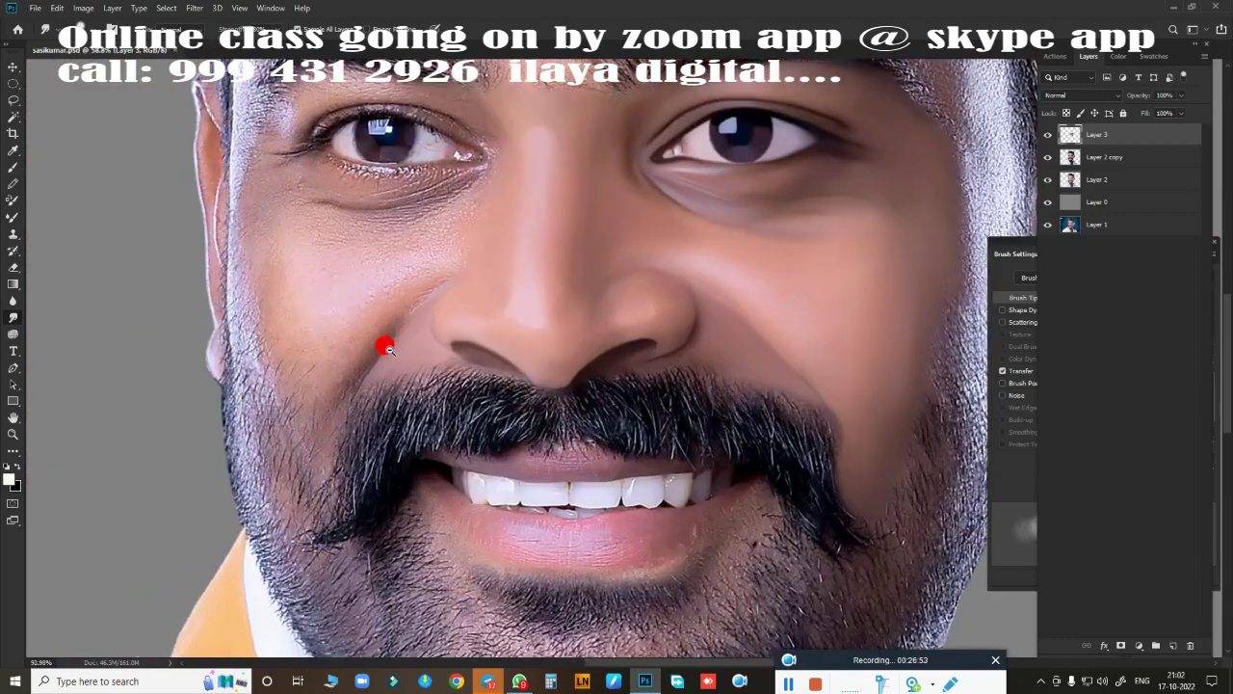
pyautogui.scroll(2, 383, 344)
pyautogui.scroll(2, 405, 338)
pyautogui.scroll(2, 548, 389)
pyautogui.scroll(-2, 478, 330)
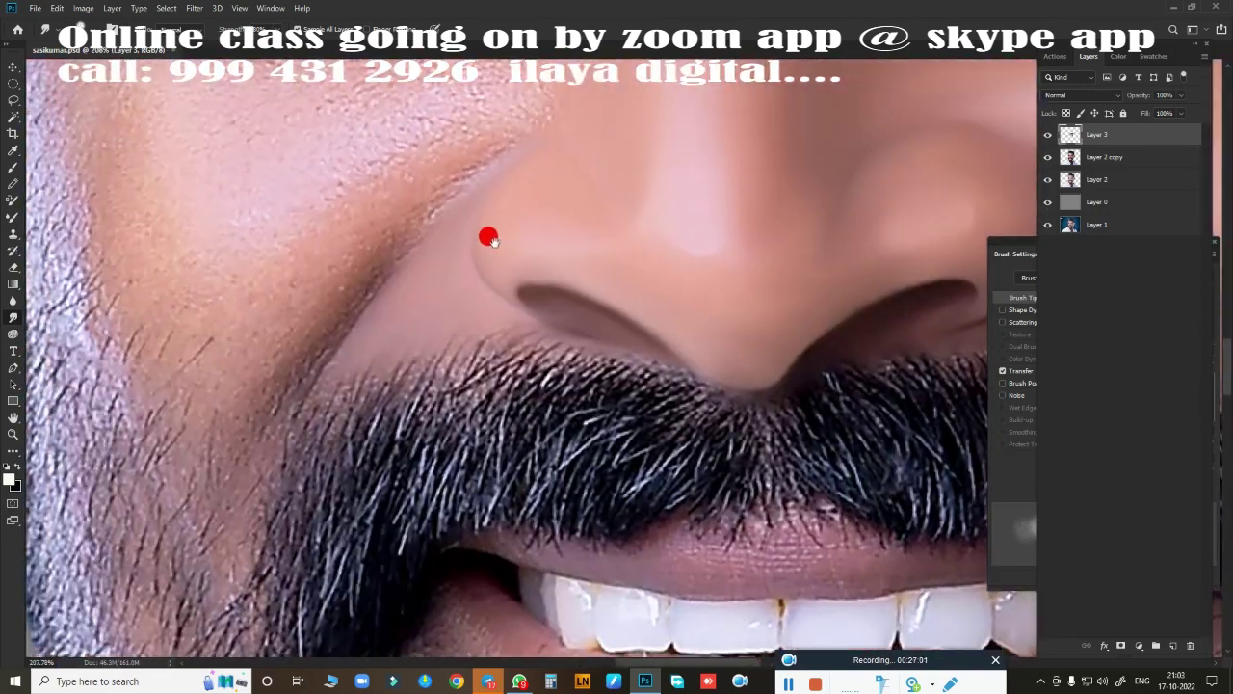
pyautogui.press('r')
pyautogui.moveTo(308, 411); pyautogui.dragTo(380, 354)
pyautogui.press('b')
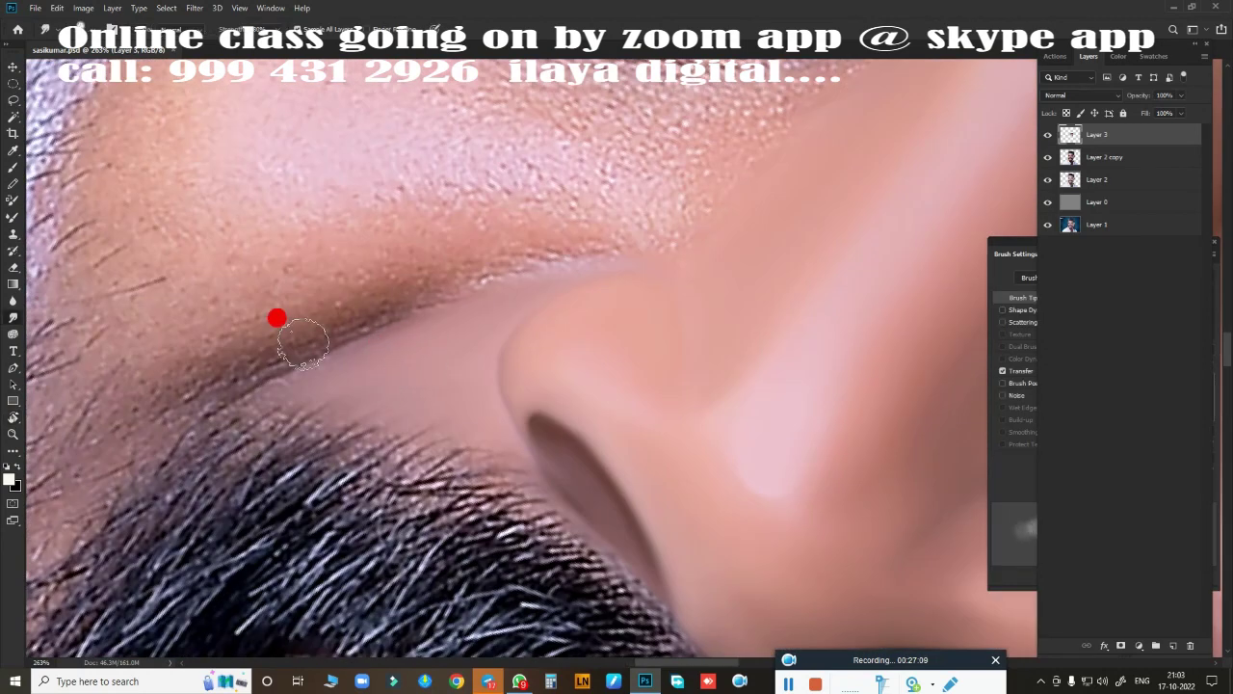
pyautogui.moveTo(192, 393); pyautogui.dragTo(487, 281)
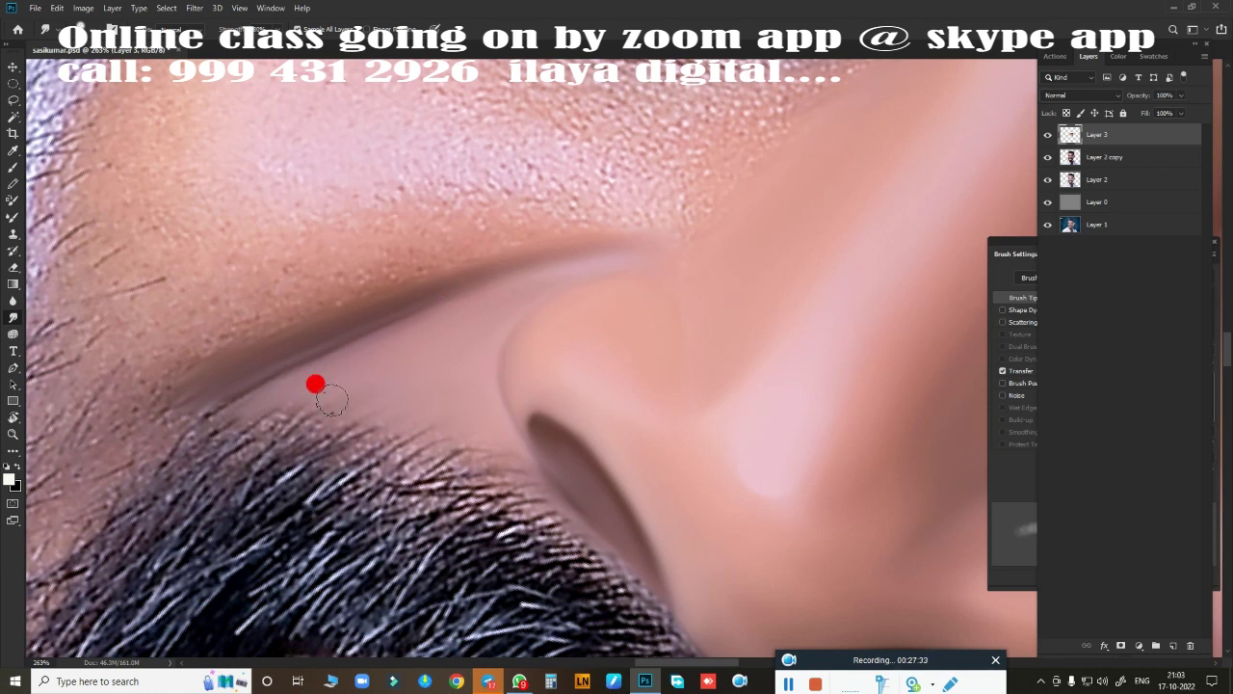
pyautogui.moveTo(210, 390)
pyautogui.mouseDown()
pyautogui.moveTo(171, 342)
pyautogui.moveTo(389, 254)
pyautogui.moveTo(628, 210)
pyautogui.moveTo(281, 325)
pyautogui.mouseUp()
pyautogui.scroll(-3, 195, 360)
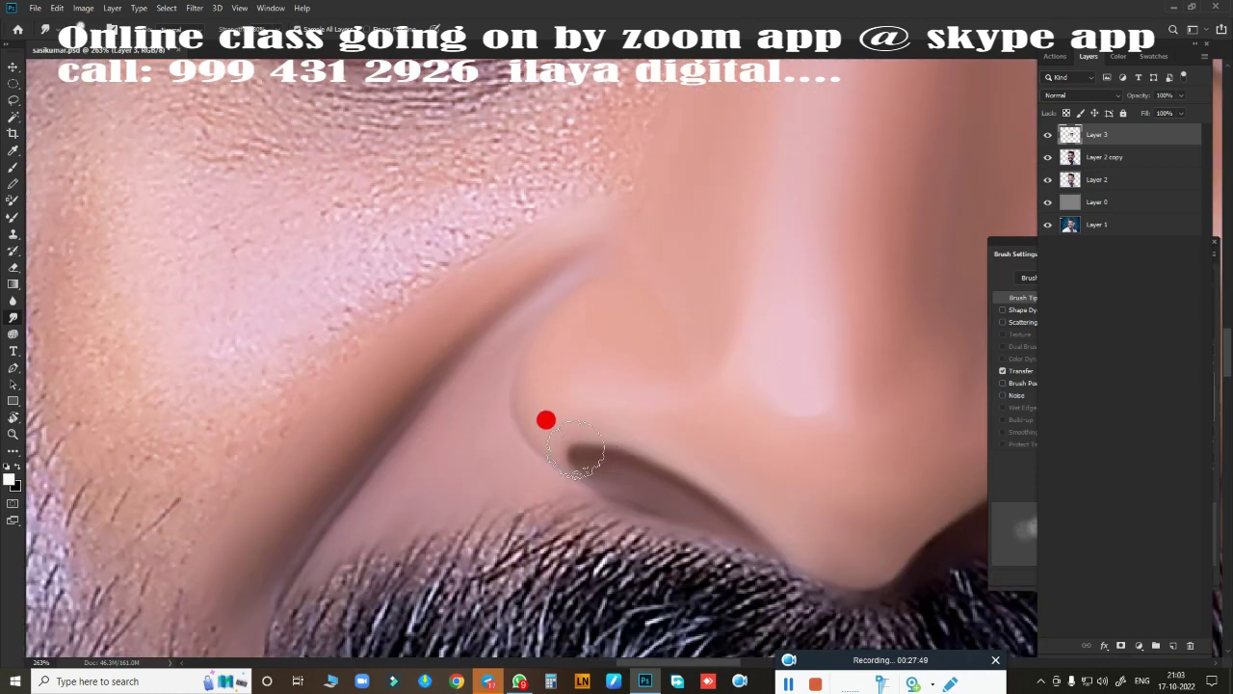
# Smudge the brow-to-eyelid skin and blend the eyebrow into the hairline beside the outer eye corner.
pyautogui.press('e')
pyautogui.scroll(-3, 426, 626)
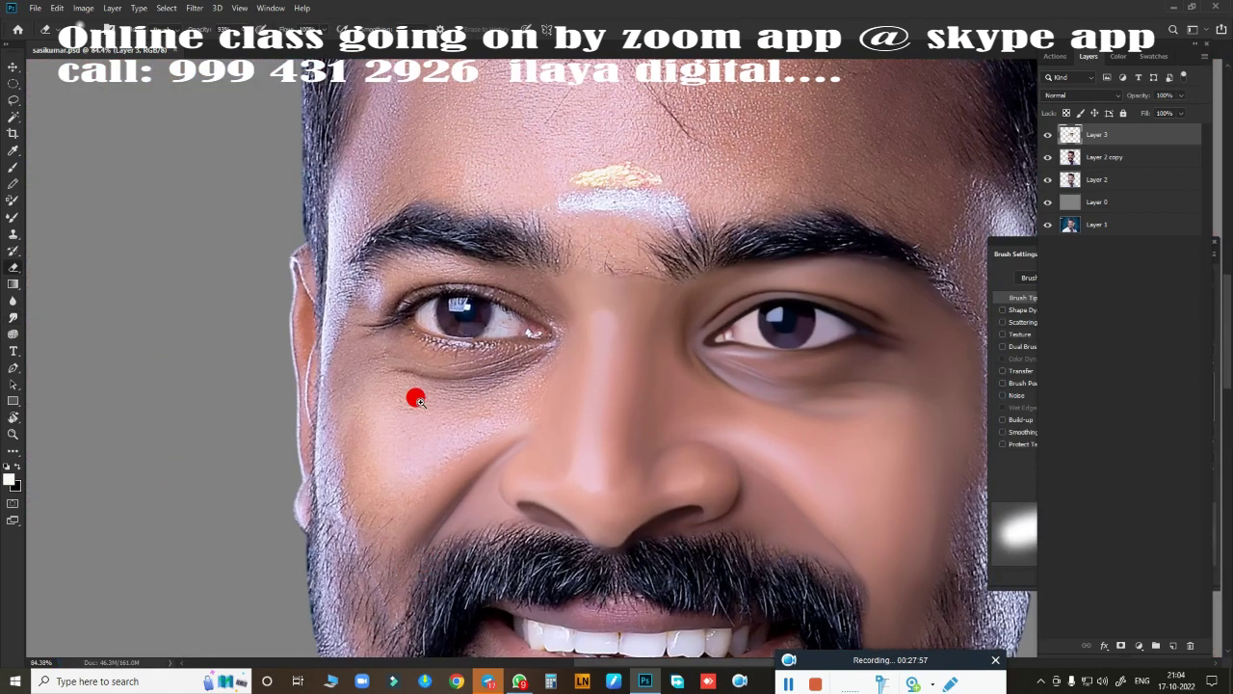
pyautogui.scroll(4, 565, 416)
pyautogui.press('b')
pyautogui.moveTo(264, 265)
pyautogui.mouseDown()
pyautogui.moveTo(281, 173)
pyautogui.moveTo(543, 199)
pyautogui.moveTo(726, 311)
pyautogui.moveTo(525, 196)
pyautogui.moveTo(650, 240)
pyautogui.moveTo(336, 171)
pyautogui.moveTo(264, 306)
pyautogui.moveTo(292, 279)
pyautogui.mouseUp()
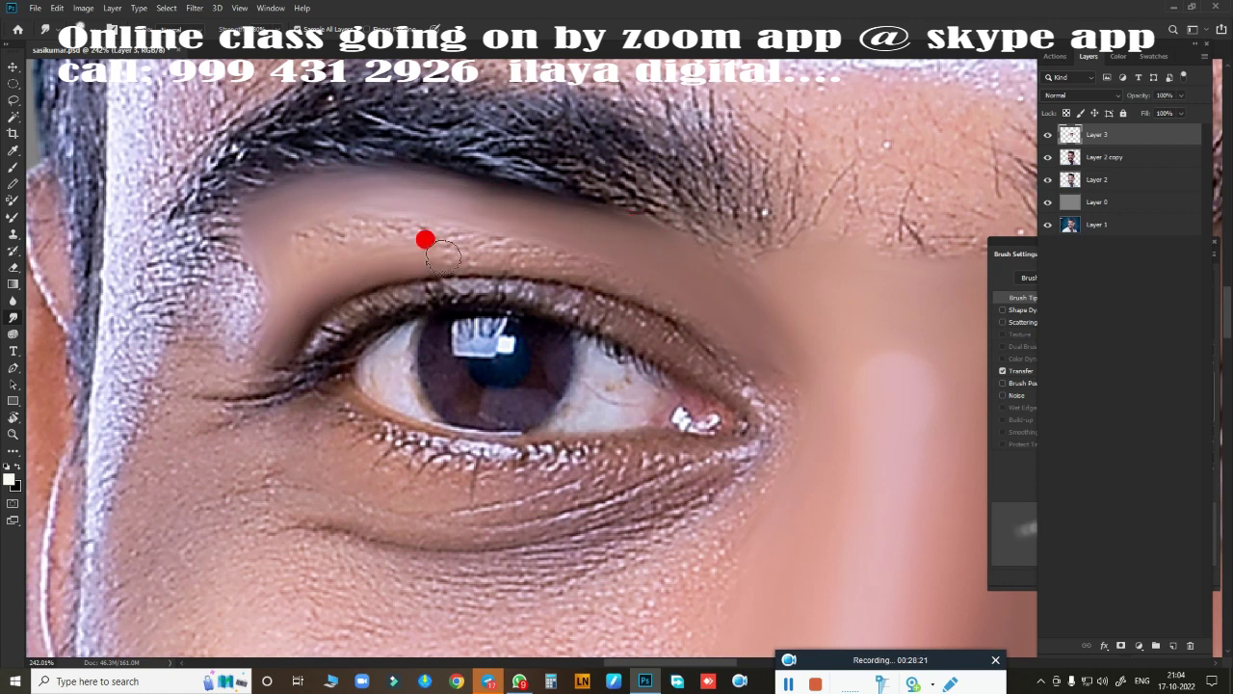
pyautogui.moveTo(425, 240)
pyautogui.mouseDown()
pyautogui.moveTo(493, 242)
pyautogui.moveTo(777, 349)
pyautogui.moveTo(256, 222)
pyautogui.moveTo(370, 202)
pyautogui.moveTo(214, 302)
pyautogui.moveTo(190, 281)
pyautogui.moveTo(220, 198)
pyautogui.moveTo(225, 300)
pyautogui.moveTo(244, 237)
pyautogui.moveTo(168, 319)
pyautogui.moveTo(157, 353)
pyautogui.moveTo(261, 317)
pyautogui.moveTo(244, 237)
pyautogui.moveTo(242, 337)
pyautogui.moveTo(143, 386)
pyautogui.moveTo(169, 413)
pyautogui.mouseUp()
pyautogui.moveTo(117, 286)
pyautogui.mouseDown()
pyautogui.moveTo(104, 524)
pyautogui.moveTo(109, 204)
pyautogui.moveTo(121, 372)
pyautogui.moveTo(160, 267)
pyautogui.moveTo(132, 245)
pyautogui.moveTo(141, 345)
pyautogui.moveTo(179, 315)
pyautogui.mouseUp()
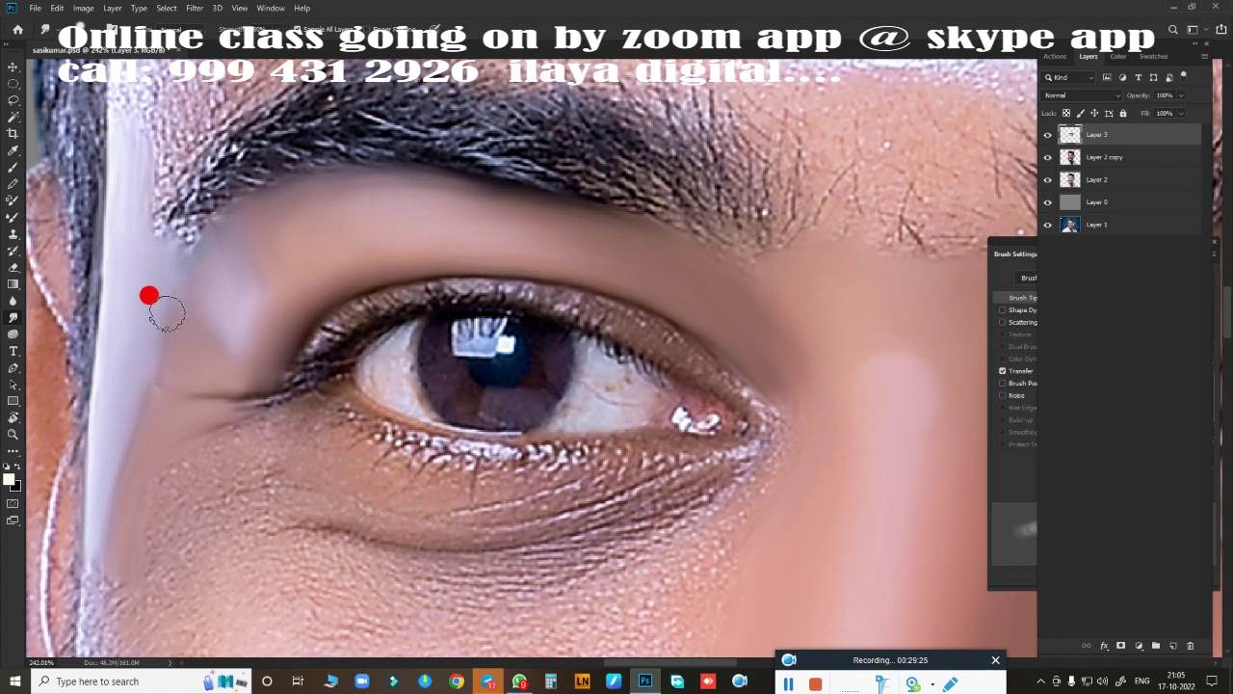
pyautogui.moveTo(191, 249)
pyautogui.mouseDown()
pyautogui.moveTo(163, 201)
pyautogui.moveTo(161, 224)
pyautogui.mouseUp()
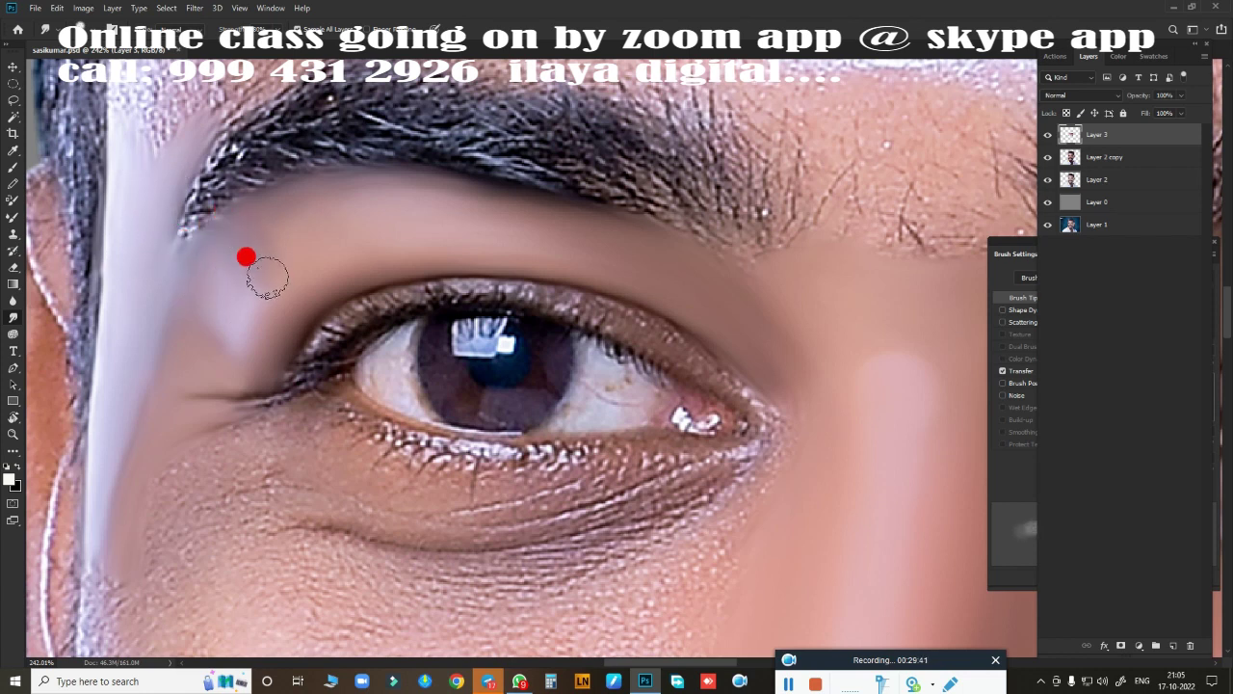
pyautogui.scroll(-3, 280, 420)
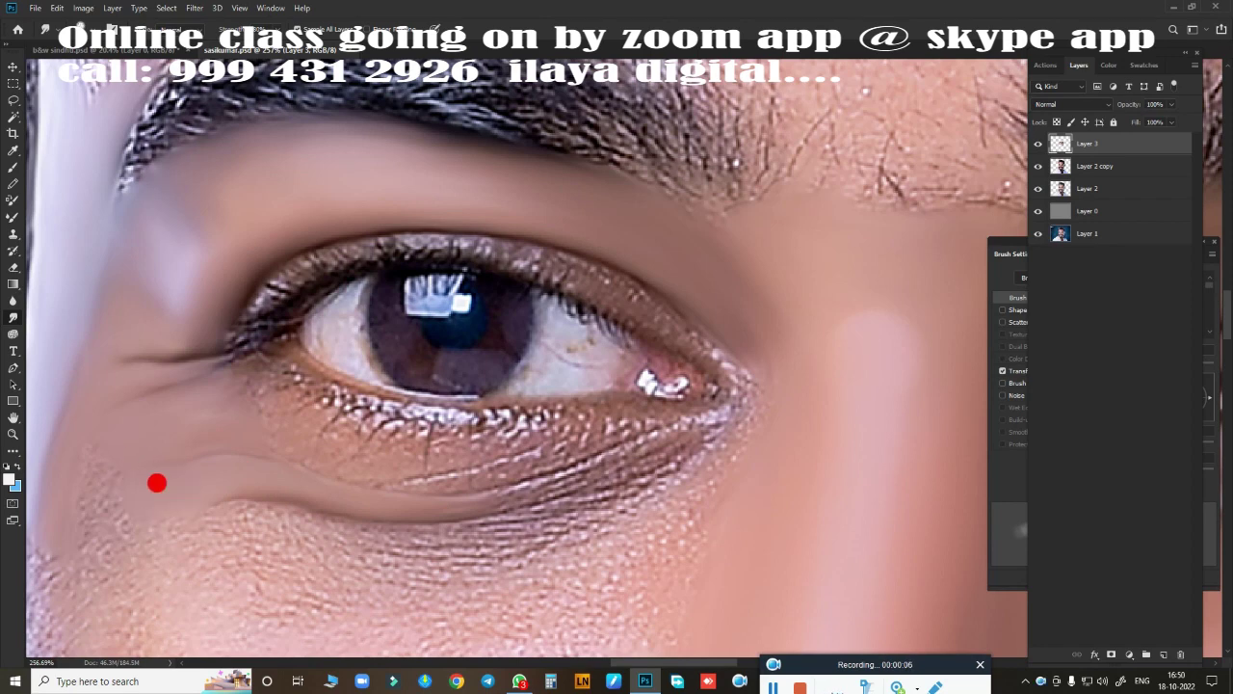
# Smudge the outer eye corner, under-eye fold and stubbly upper cheek into smooth, pore-free skin.
pyautogui.moveTo(157, 483)
pyautogui.mouseDown()
pyautogui.moveTo(90, 473)
pyautogui.moveTo(192, 424)
pyautogui.mouseUp()
pyautogui.scroll(-3, 738, 314)
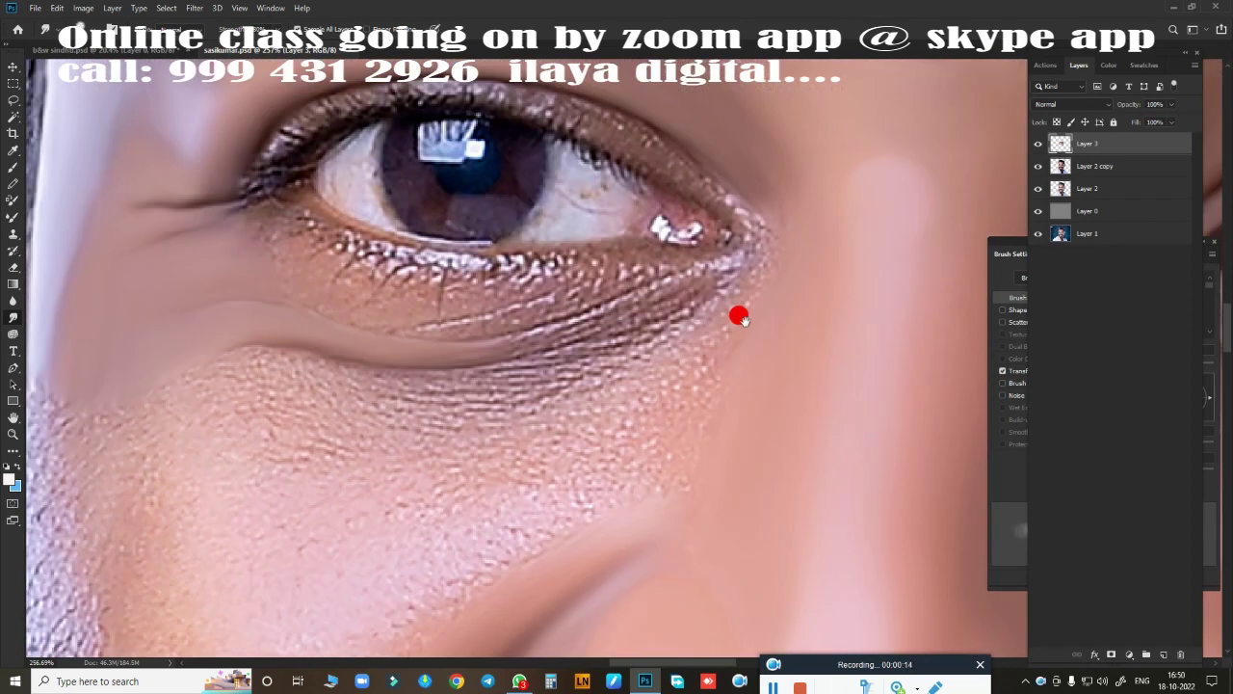
pyautogui.hotkey('shift', 'Tab')
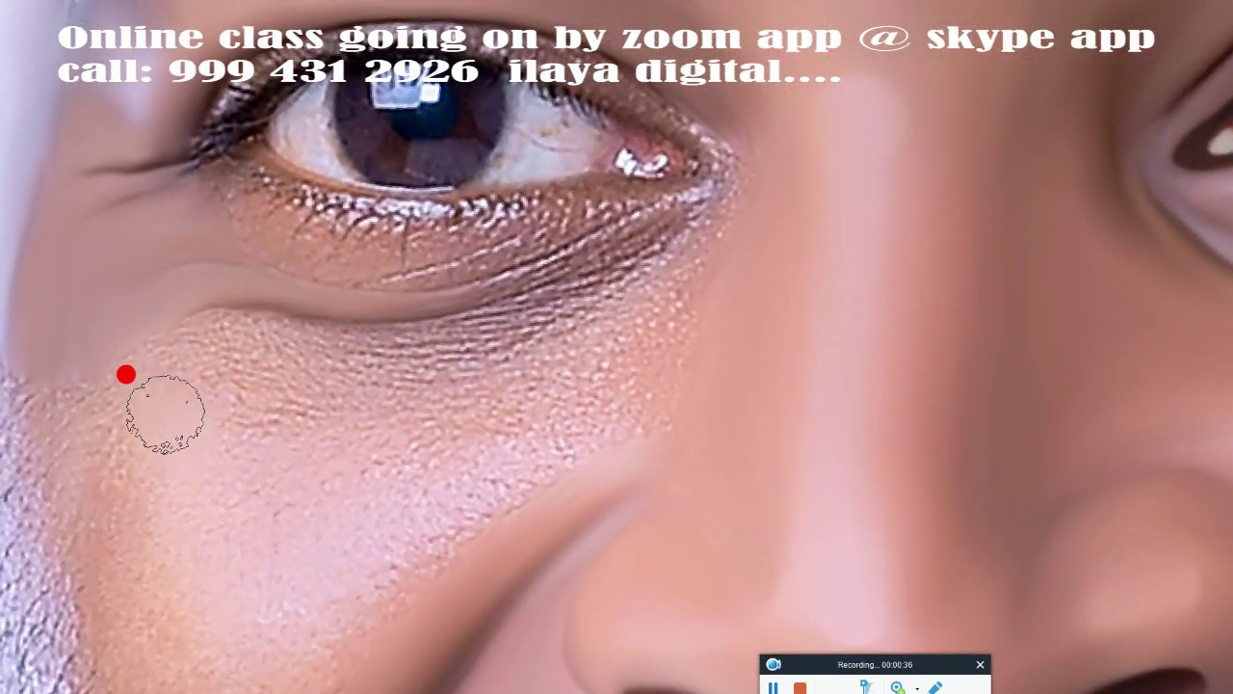
pyautogui.moveTo(124, 372); pyautogui.dragTo(286, 292)
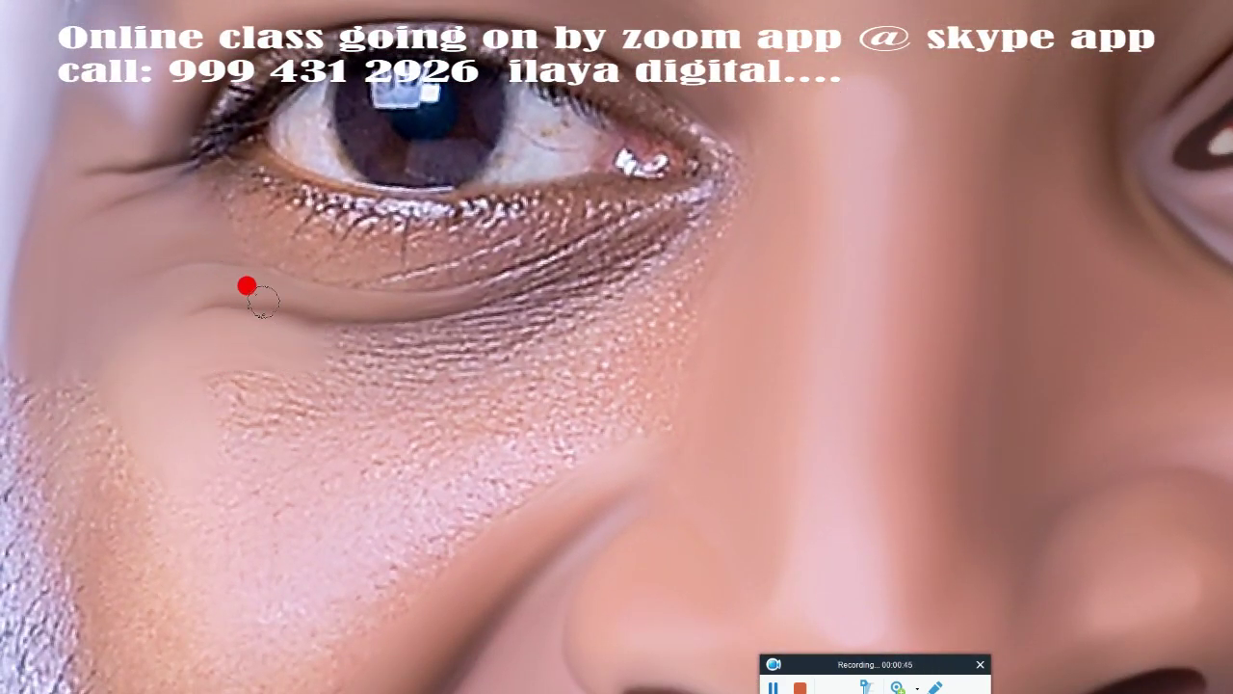
pyautogui.moveTo(88, 339)
pyautogui.mouseDown()
pyautogui.moveTo(473, 305)
pyautogui.moveTo(647, 231)
pyautogui.moveTo(585, 234)
pyautogui.moveTo(611, 231)
pyautogui.moveTo(487, 276)
pyautogui.mouseUp()
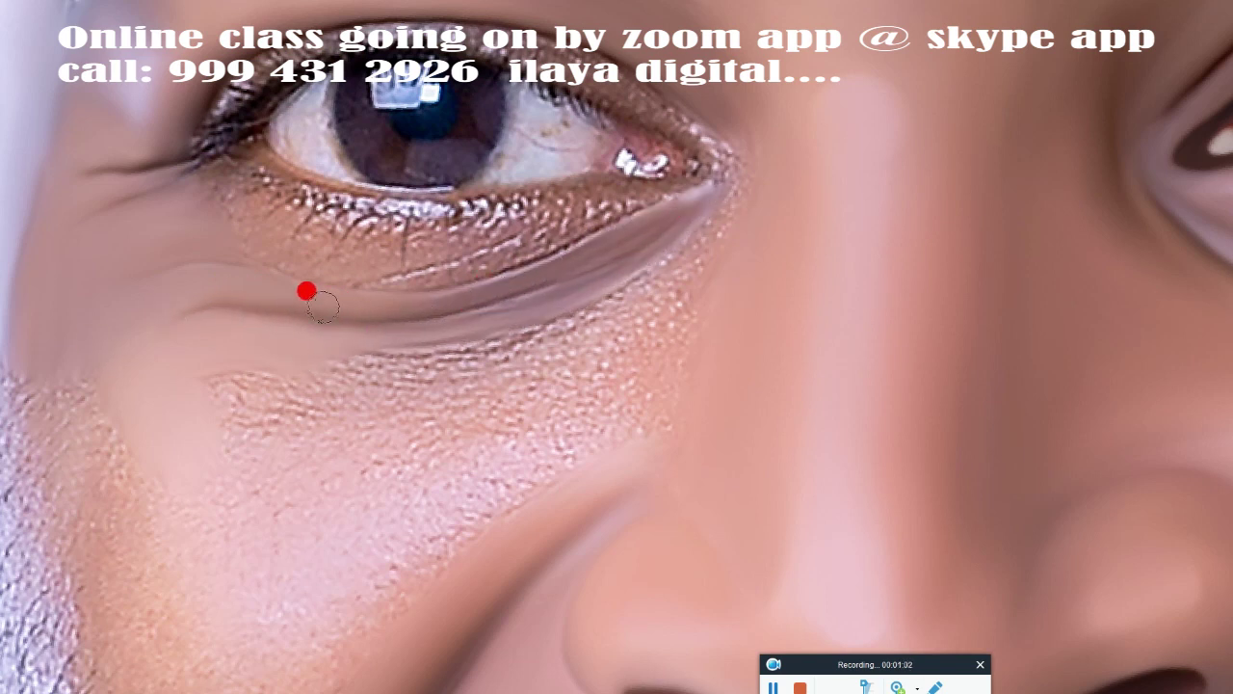
pyautogui.moveTo(324, 307)
pyautogui.mouseDown()
pyautogui.moveTo(586, 253)
pyautogui.moveTo(364, 307)
pyautogui.mouseUp()
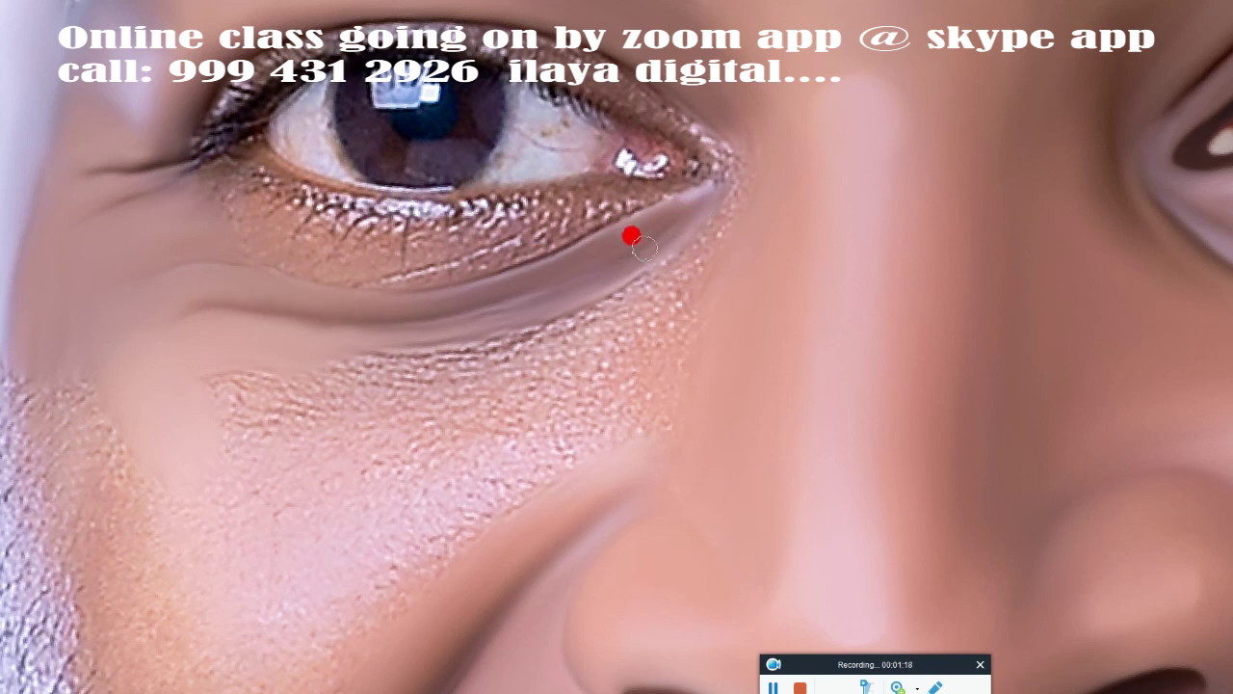
pyautogui.moveTo(674, 278)
pyautogui.mouseDown()
pyautogui.moveTo(694, 253)
pyautogui.moveTo(259, 398)
pyautogui.moveTo(273, 418)
pyautogui.moveTo(255, 375)
pyautogui.moveTo(498, 349)
pyautogui.moveTo(438, 361)
pyautogui.mouseUp()
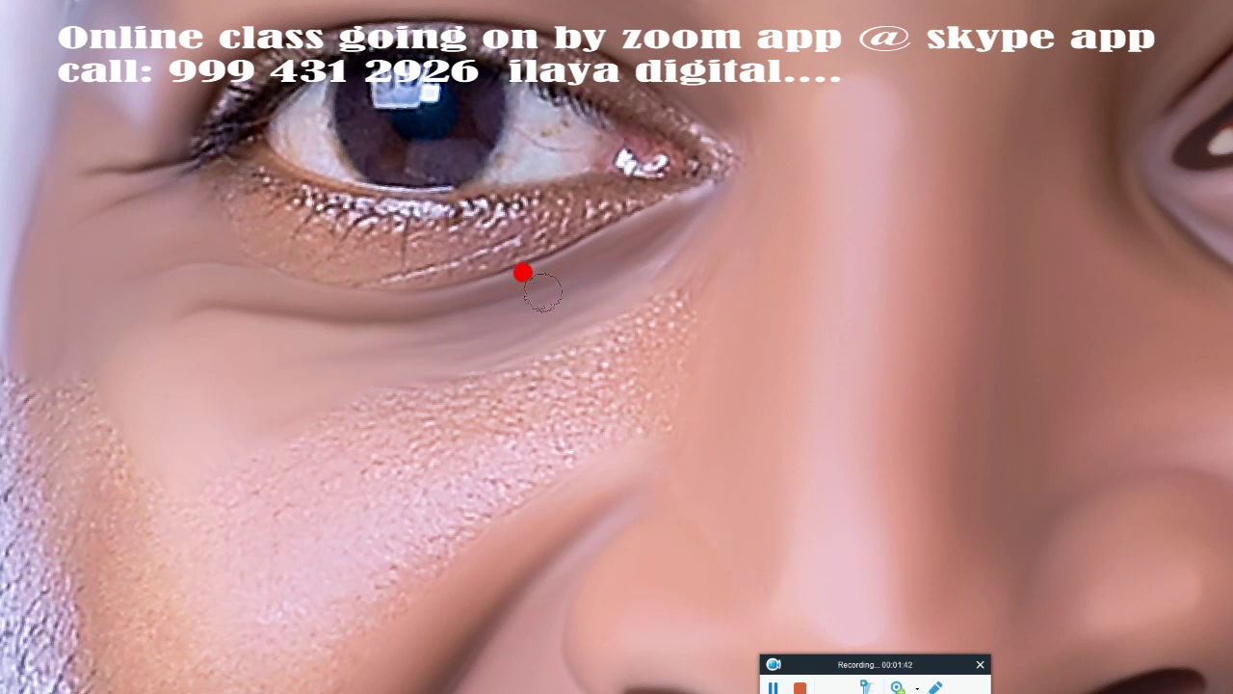
pyautogui.moveTo(236, 509)
pyautogui.mouseDown()
pyautogui.moveTo(203, 553)
pyautogui.moveTo(170, 488)
pyautogui.moveTo(289, 412)
pyautogui.moveTo(295, 568)
pyautogui.moveTo(507, 452)
pyautogui.moveTo(519, 345)
pyautogui.moveTo(421, 375)
pyautogui.moveTo(542, 344)
pyautogui.moveTo(662, 237)
pyautogui.moveTo(653, 328)
pyautogui.moveTo(620, 280)
pyautogui.moveTo(388, 358)
pyautogui.moveTo(625, 267)
pyautogui.moveTo(237, 458)
pyautogui.moveTo(415, 438)
pyautogui.moveTo(638, 337)
pyautogui.moveTo(575, 459)
pyautogui.moveTo(400, 474)
pyautogui.moveTo(392, 198)
pyautogui.moveTo(543, 383)
pyautogui.moveTo(457, 338)
pyautogui.moveTo(306, 415)
pyautogui.moveTo(336, 476)
pyautogui.moveTo(457, 564)
pyautogui.moveTo(334, 485)
pyautogui.moveTo(411, 556)
pyautogui.moveTo(325, 361)
pyautogui.moveTo(412, 532)
pyautogui.moveTo(261, 110)
pyautogui.moveTo(260, 275)
pyautogui.moveTo(251, 160)
pyautogui.moveTo(288, 187)
pyautogui.moveTo(308, 275)
pyautogui.moveTo(238, 135)
pyautogui.mouseUp()
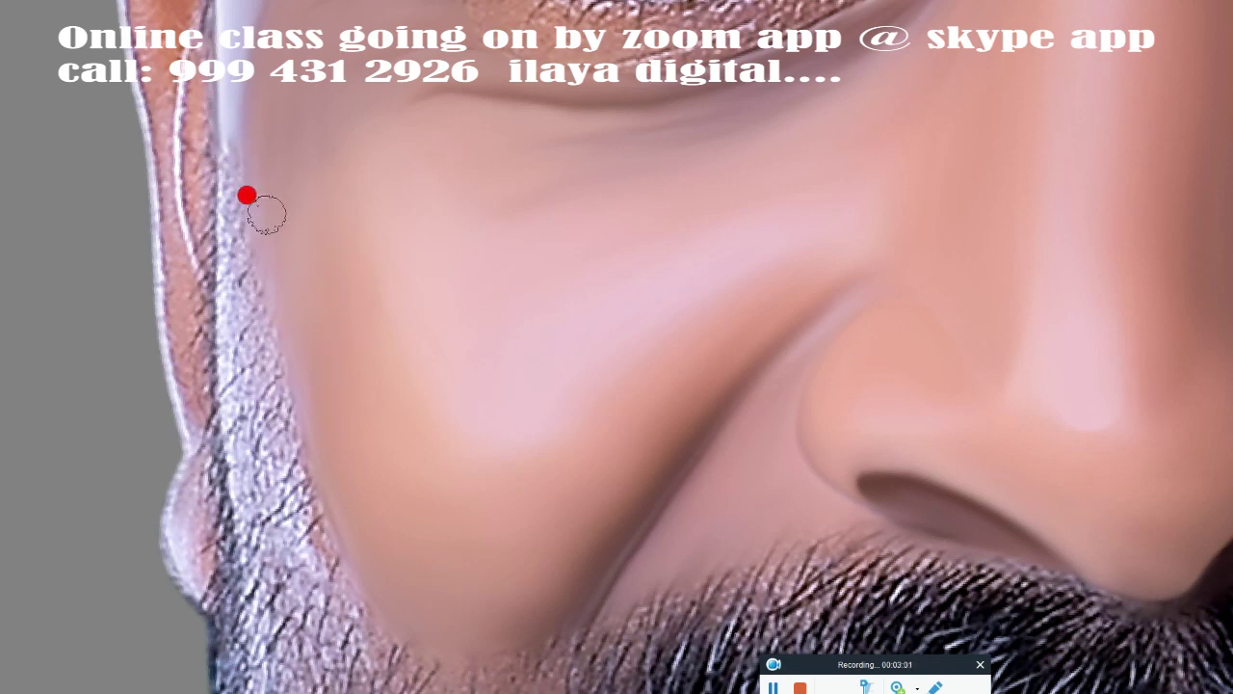
# Zoom in and smudge the moustache's outer edge into the left cheek skin.
pyautogui.moveTo(246, 196)
pyautogui.mouseDown()
pyautogui.moveTo(586, 466)
pyautogui.moveTo(396, 287)
pyautogui.moveTo(394, 337)
pyautogui.moveTo(380, 296)
pyautogui.moveTo(300, 240)
pyautogui.moveTo(314, 278)
pyautogui.moveTo(377, 237)
pyautogui.moveTo(377, 302)
pyautogui.moveTo(286, 201)
pyautogui.moveTo(372, 163)
pyautogui.moveTo(381, 138)
pyautogui.moveTo(344, 386)
pyautogui.moveTo(223, 260)
pyautogui.mouseUp()
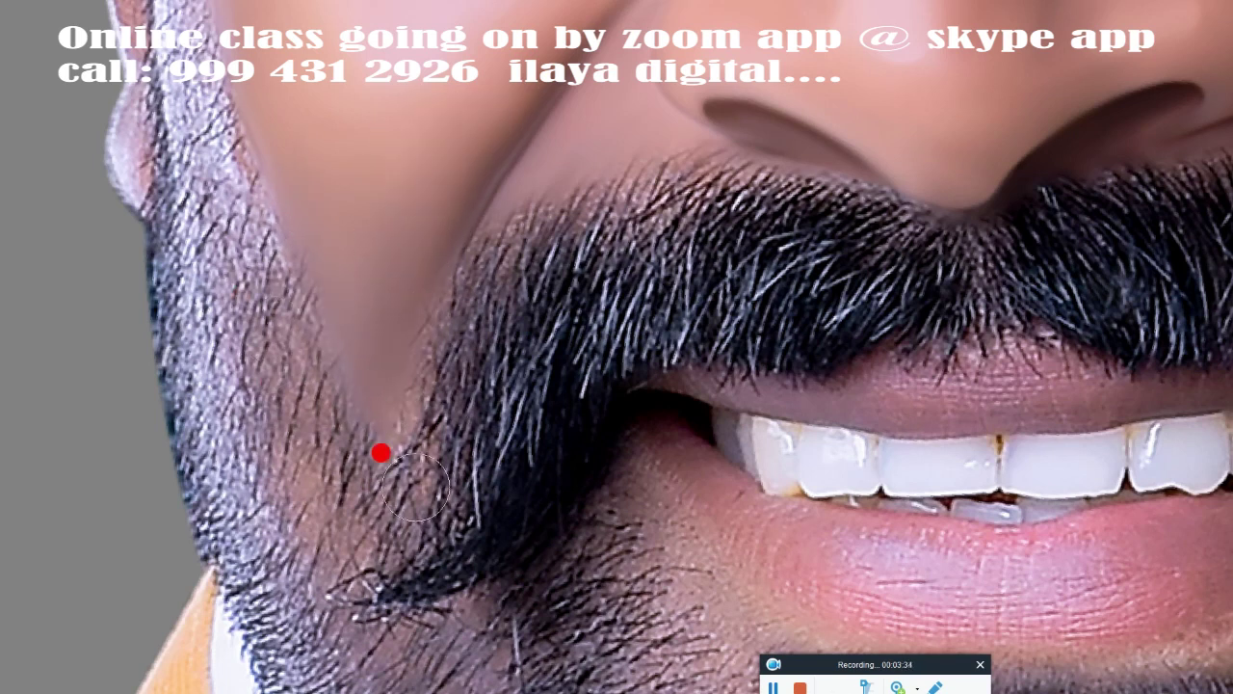
pyautogui.moveTo(416, 487); pyautogui.dragTo(588, 388)
pyautogui.scroll(-3, 588, 388)
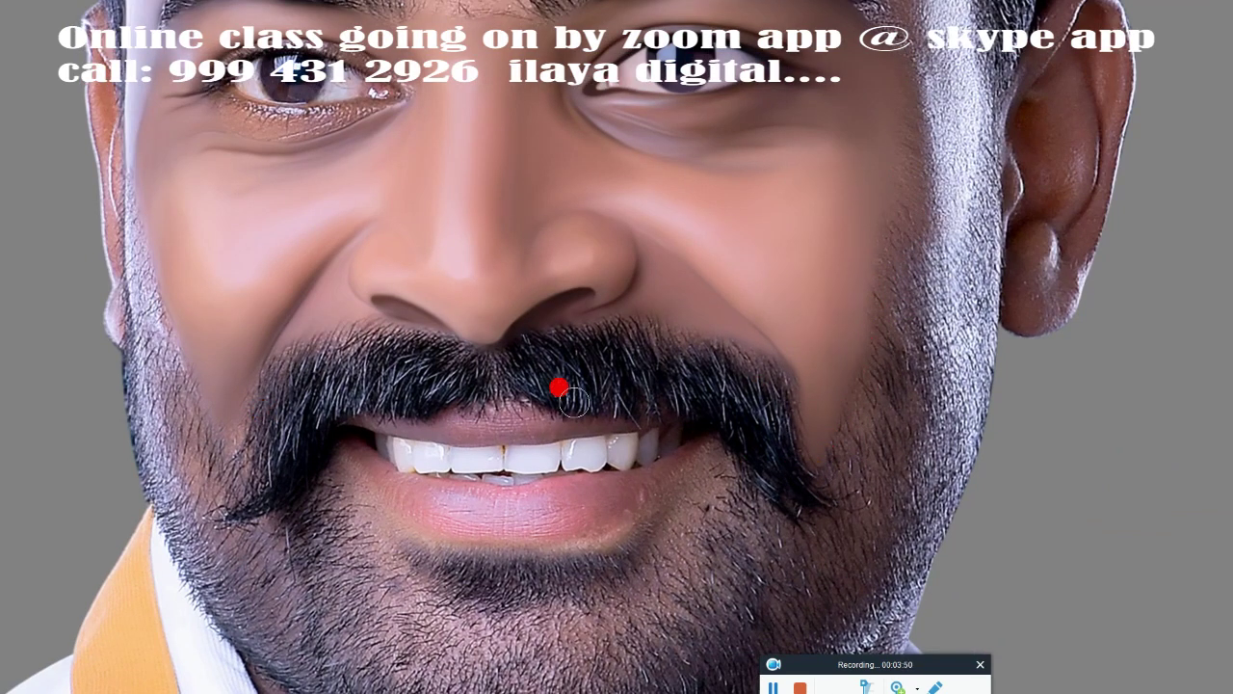
pyautogui.scroll(3, 905, 154)
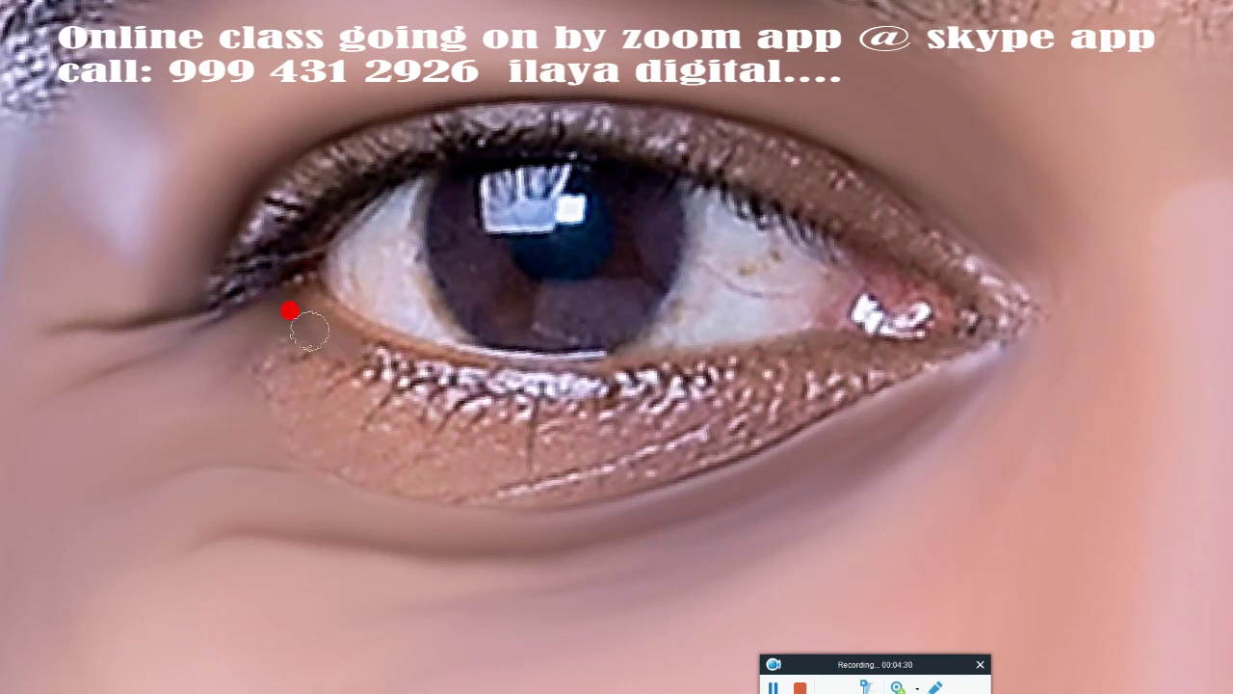
# Smudge the lower eyelid rim and its textured skin into an even brown band.
pyautogui.moveTo(310, 331)
pyautogui.mouseDown()
pyautogui.moveTo(578, 385)
pyautogui.moveTo(937, 351)
pyautogui.mouseUp()
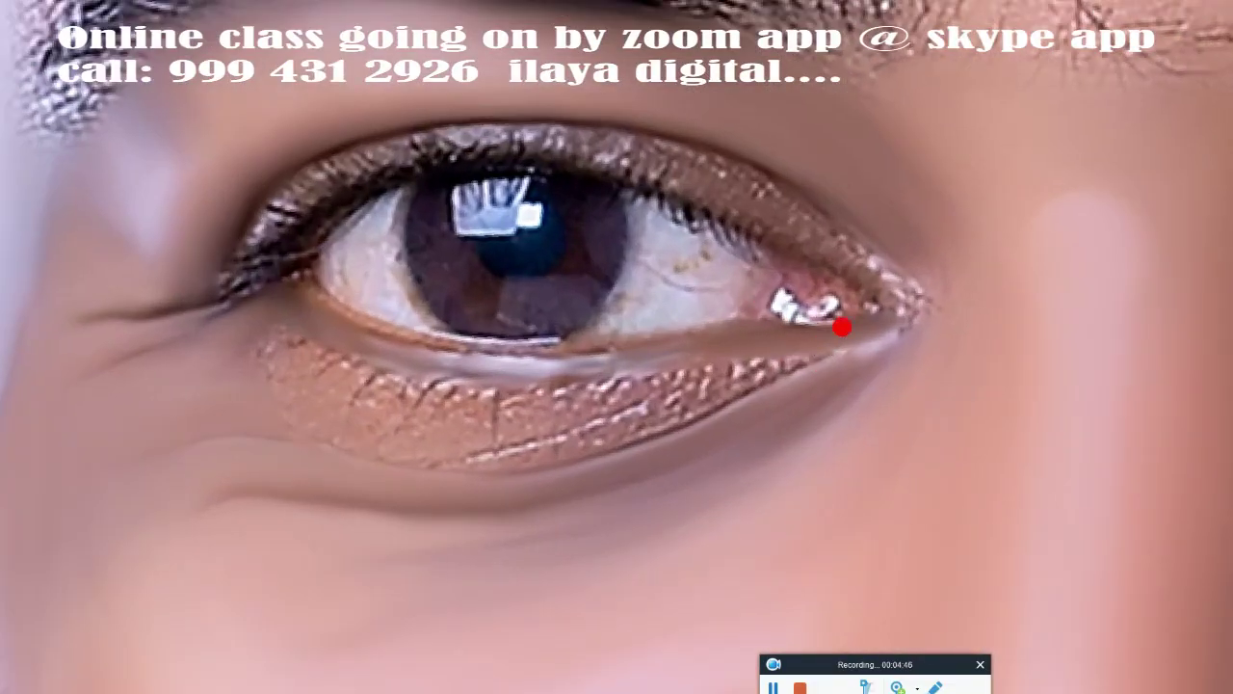
pyautogui.moveTo(254, 330)
pyautogui.mouseDown()
pyautogui.moveTo(478, 375)
pyautogui.moveTo(829, 348)
pyautogui.mouseUp()
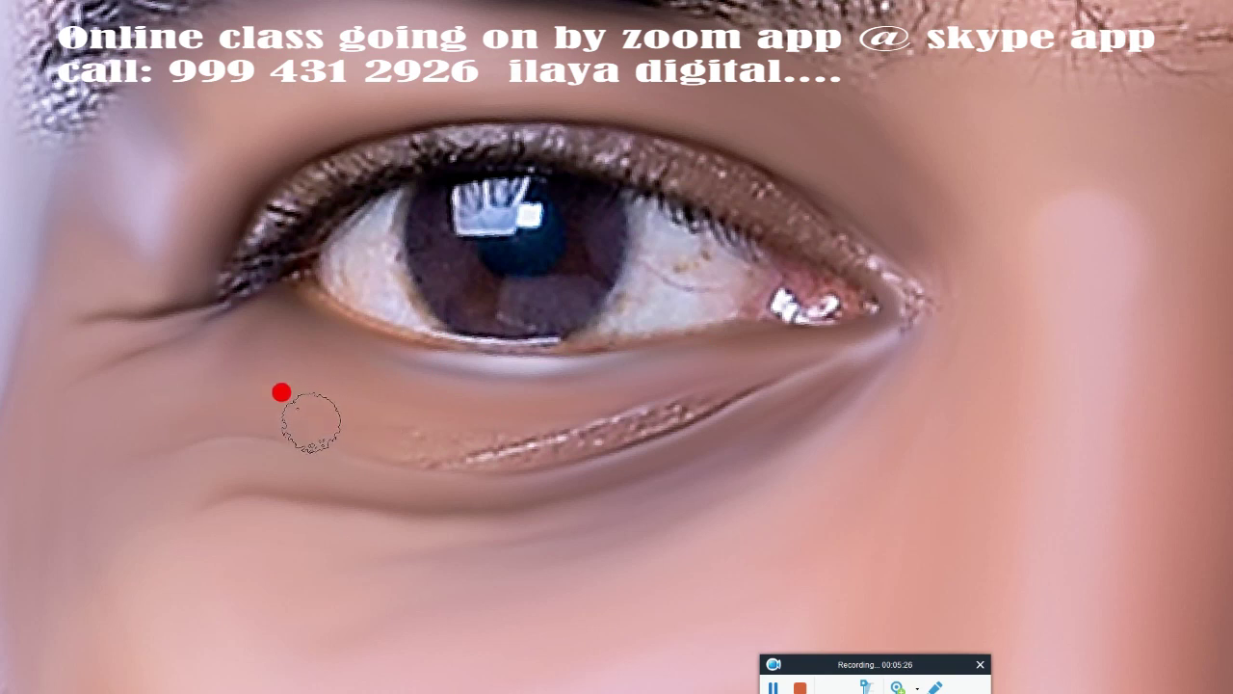
pyautogui.moveTo(312, 421)
pyautogui.mouseDown()
pyautogui.moveTo(496, 435)
pyautogui.moveTo(351, 426)
pyautogui.moveTo(363, 439)
pyautogui.mouseUp()
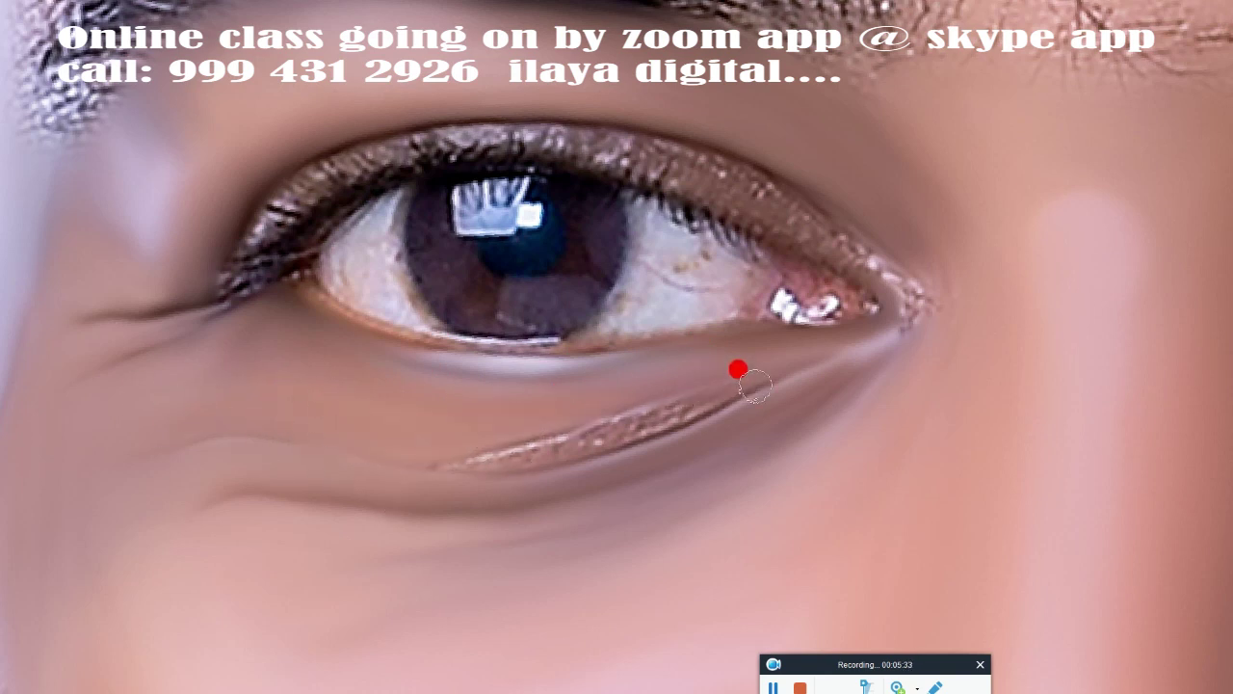
pyautogui.moveTo(756, 386)
pyautogui.mouseDown()
pyautogui.moveTo(529, 449)
pyautogui.moveTo(592, 439)
pyautogui.mouseUp()
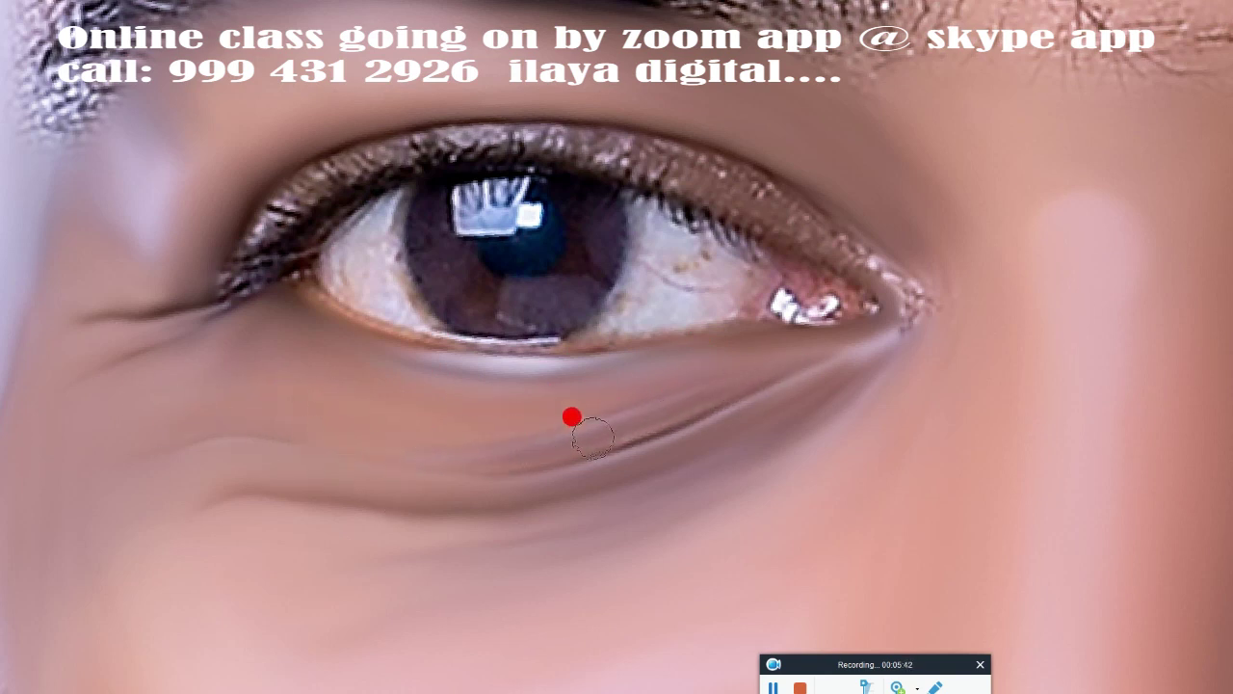
# Smooth the upper-eyelid lash texture and darken the crease at the inner eye corner.
pyautogui.moveTo(232, 231)
pyautogui.mouseDown()
pyautogui.moveTo(279, 179)
pyautogui.moveTo(645, 133)
pyautogui.moveTo(860, 255)
pyautogui.mouseUp()
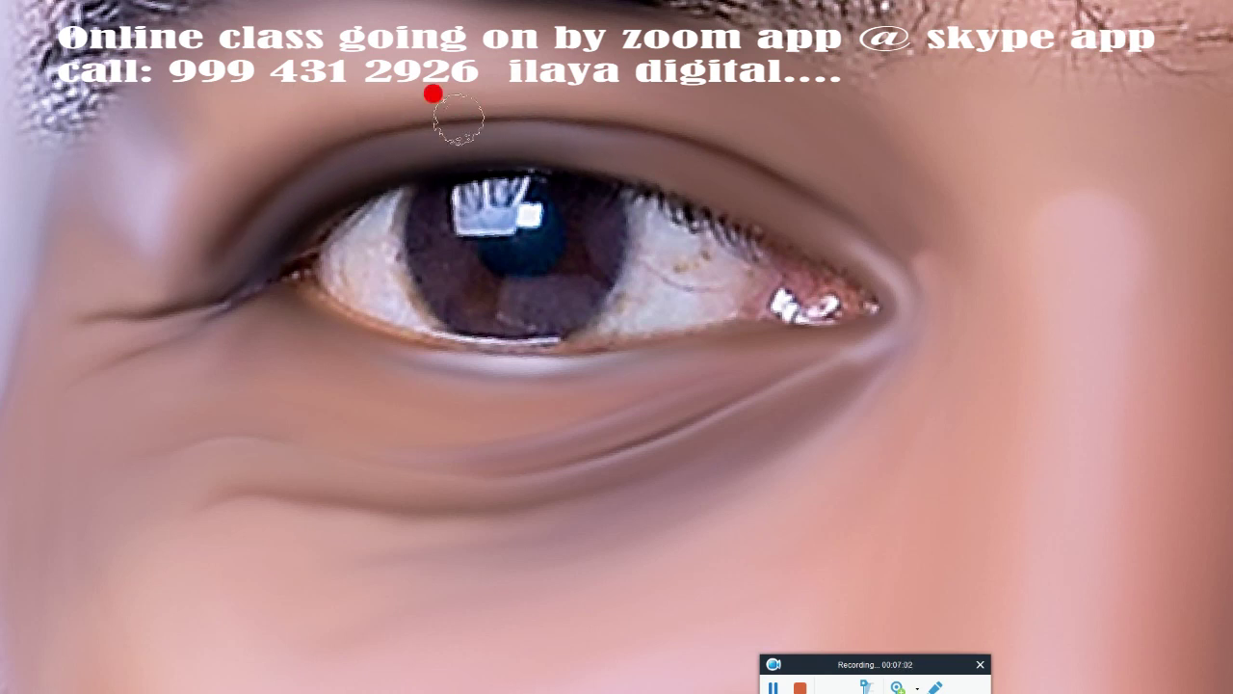
pyautogui.moveTo(286, 221); pyautogui.dragTo(50, 316)
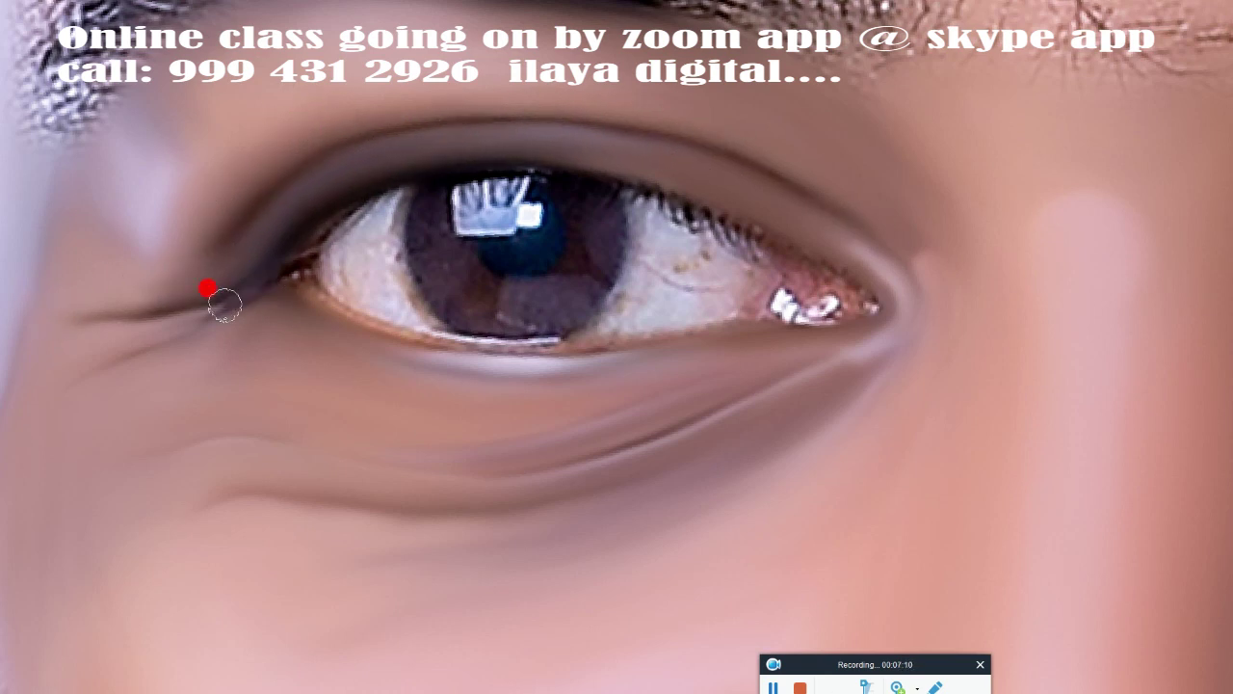
pyautogui.moveTo(224, 304); pyautogui.dragTo(275, 298)
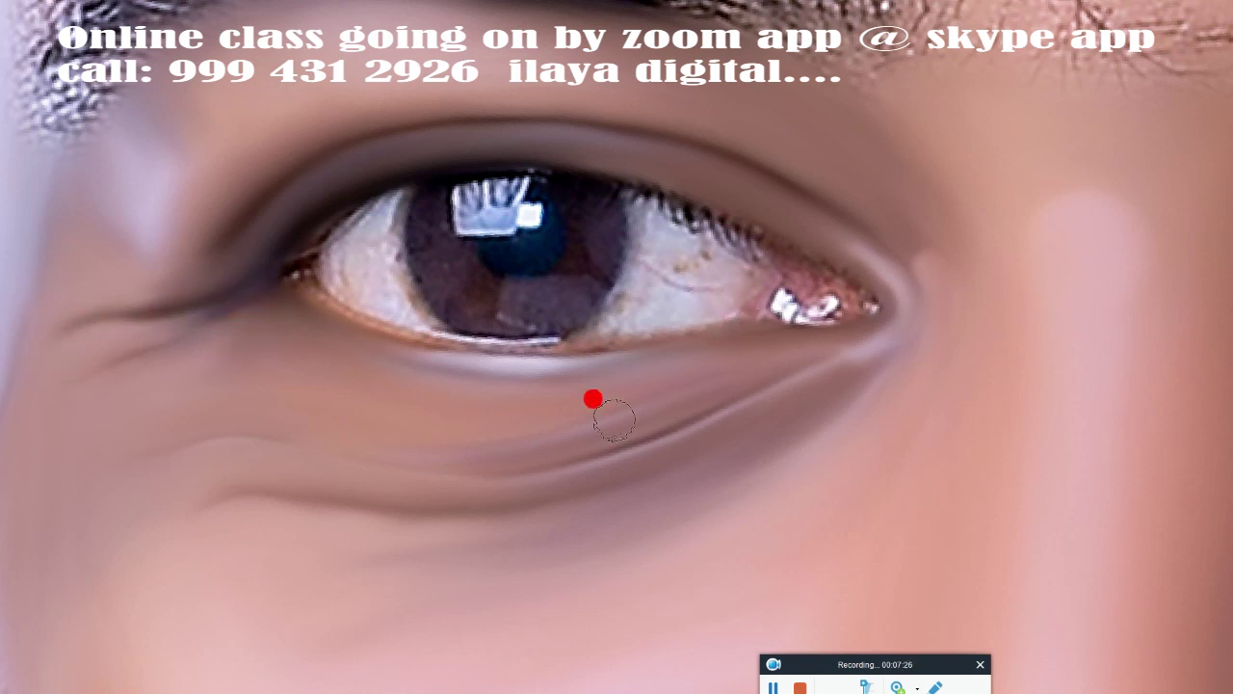
# Leave full-screen view, zoom in and draw a round elliptical selection around the iris.
pyautogui.click(615, 352)
pyautogui.press('f')
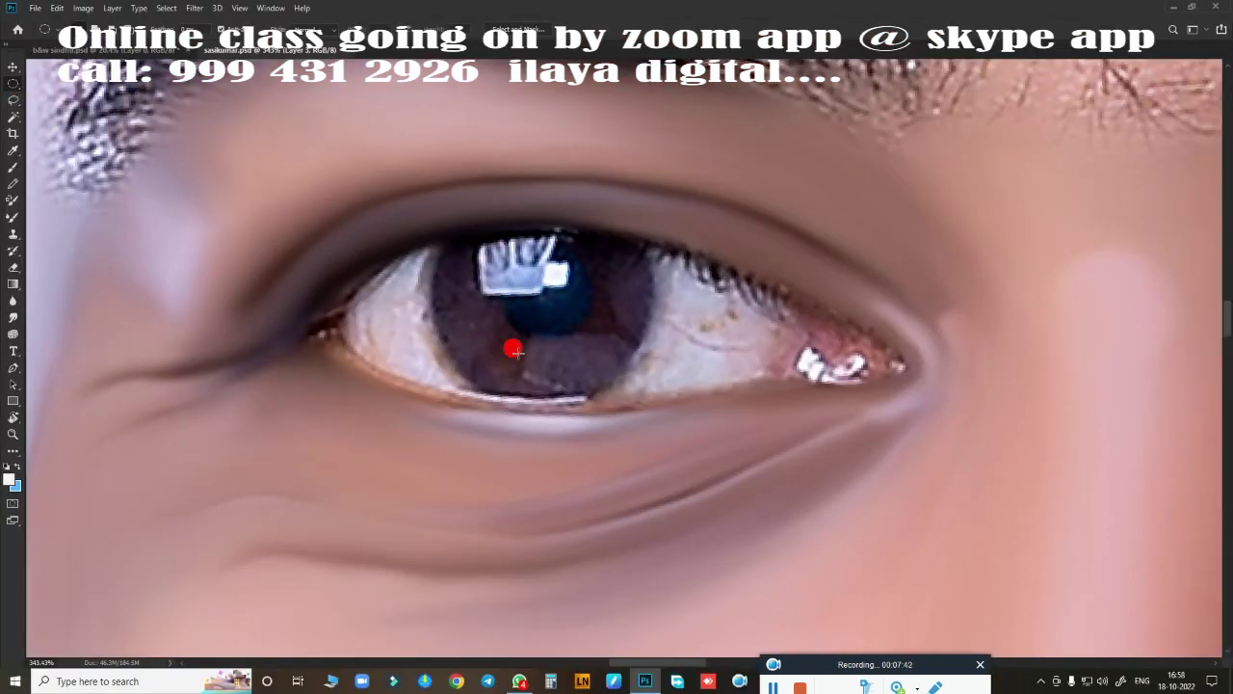
pyautogui.moveTo(515, 351); pyautogui.dragTo(546, 378)
pyautogui.moveTo(557, 270); pyautogui.dragTo(702, 460)
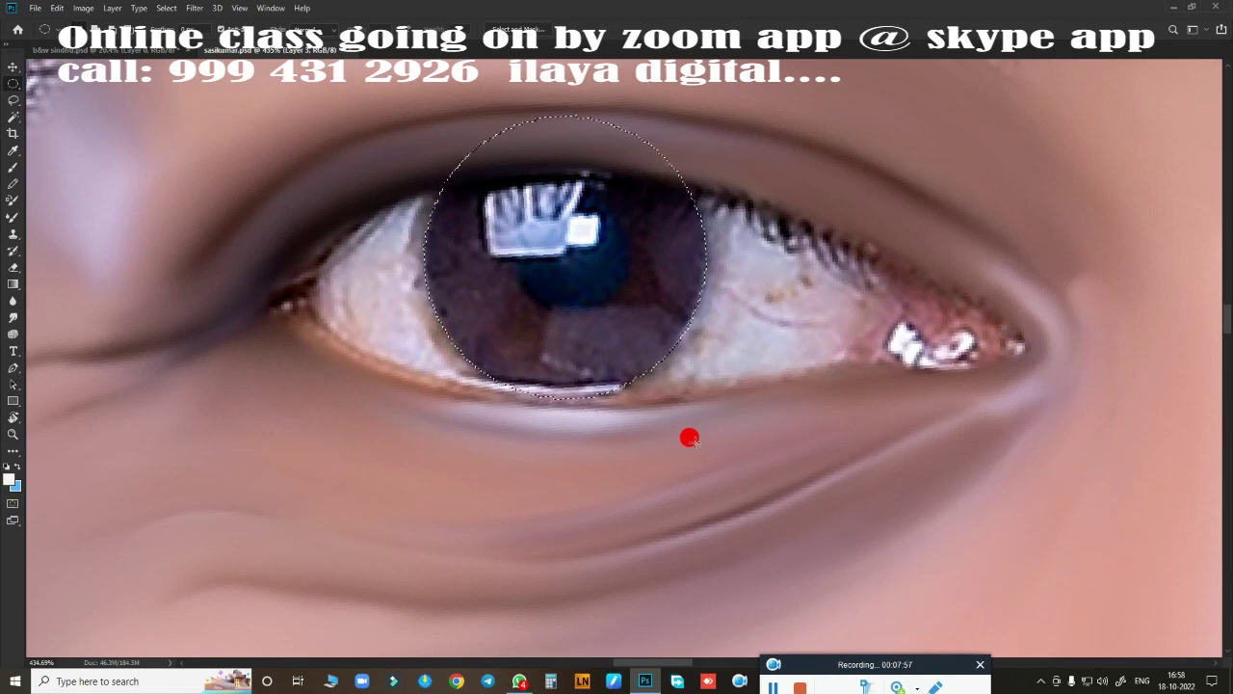
pyautogui.moveTo(557, 378); pyautogui.dragTo(569, 381)
pyautogui.scroll(-3, 569, 381)
pyautogui.scroll(1, 570, 347)
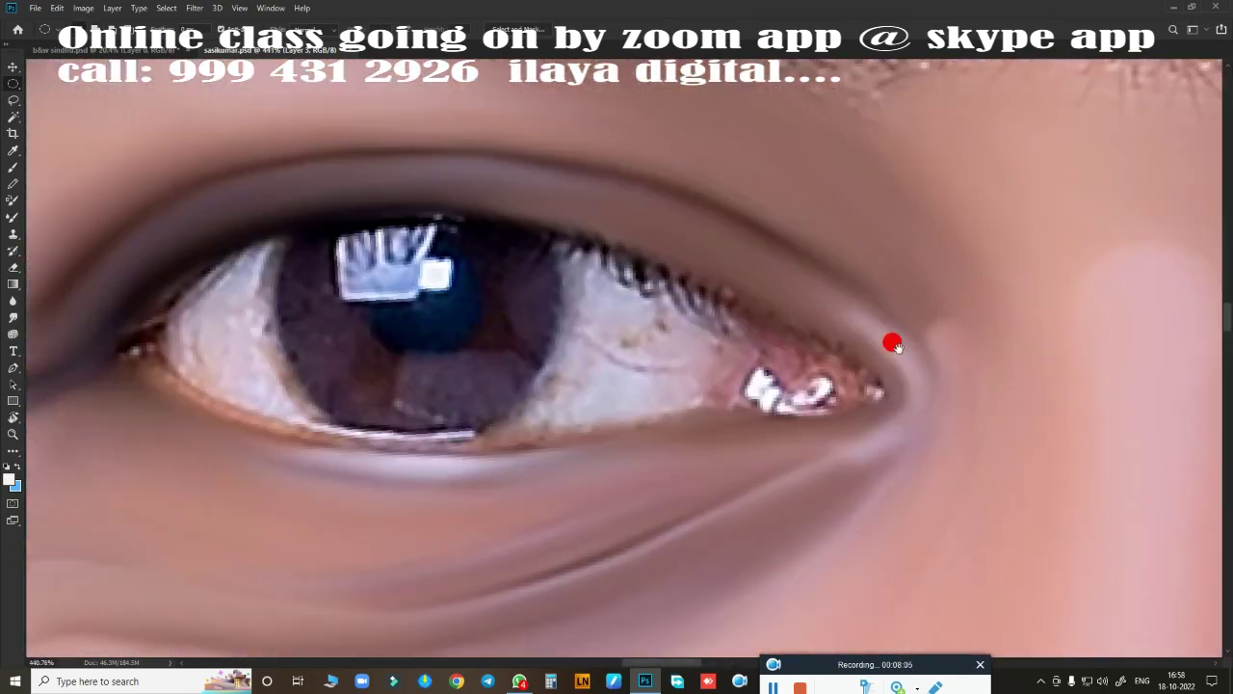
pyautogui.scroll(1, 892, 341)
pyautogui.scroll(1, 553, 358)
pyautogui.scroll(-1, 575, 395)
# Smudge the iris into smooth dark purple and blend the catchlight into a soft block.
pyautogui.press('j')
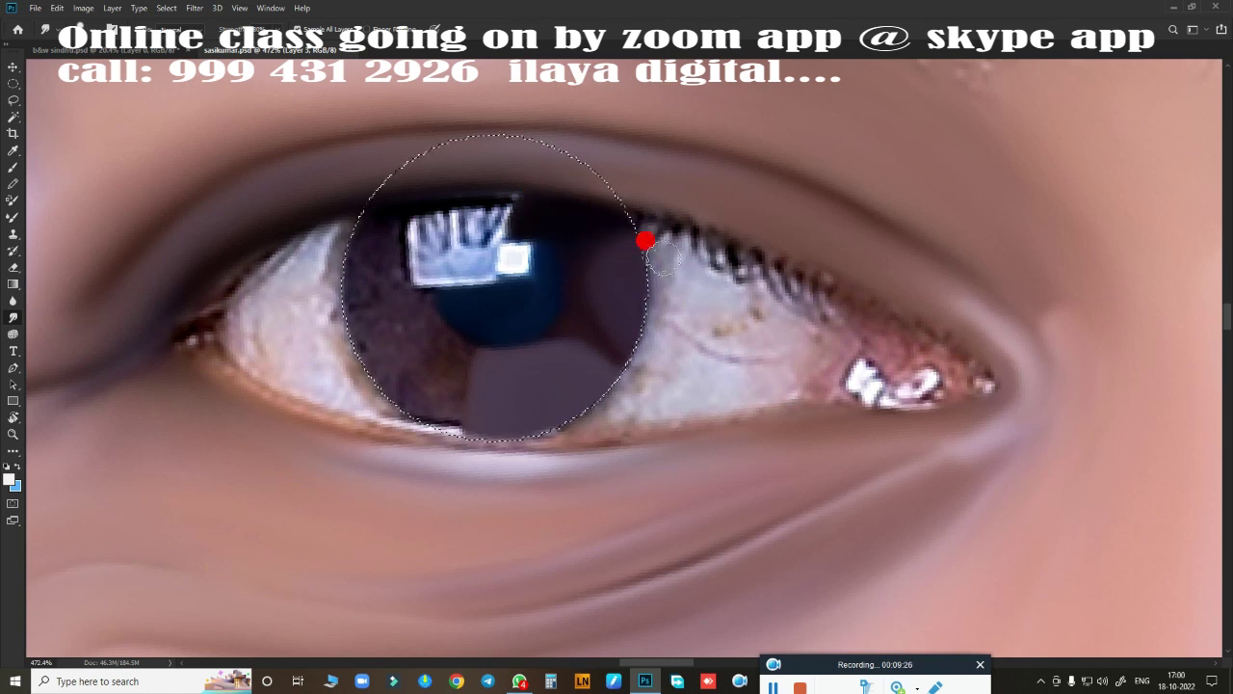
pyautogui.moveTo(376, 219); pyautogui.dragTo(405, 307)
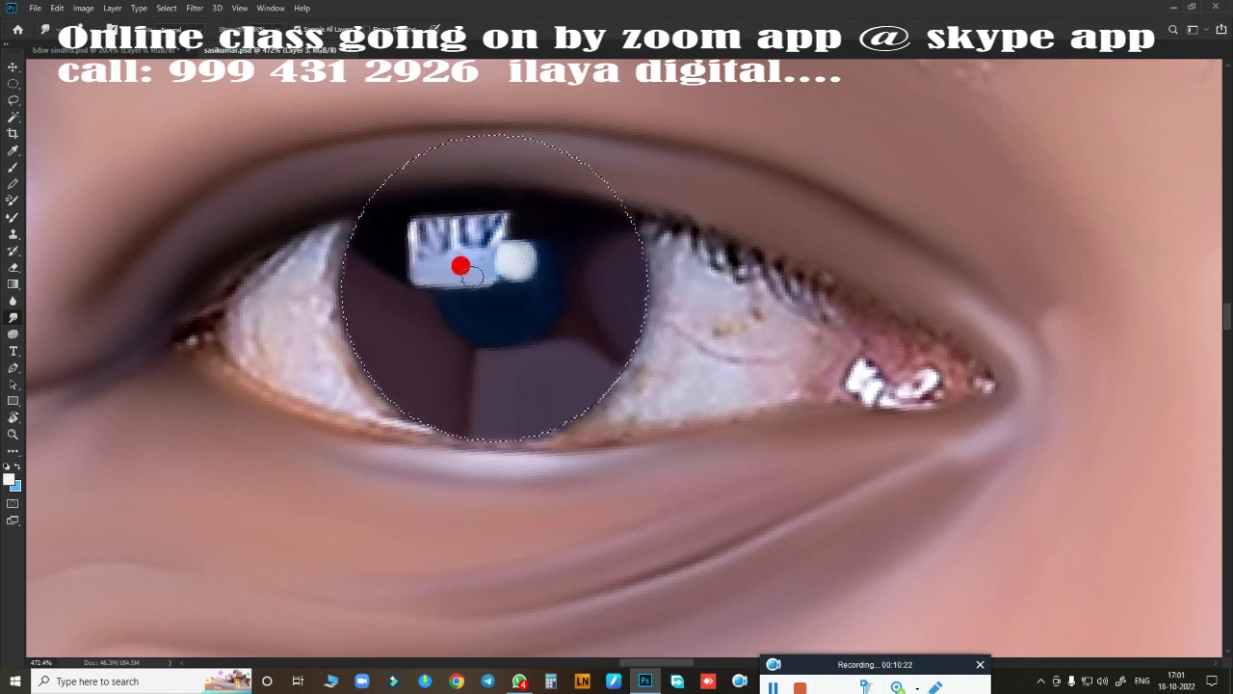
pyautogui.moveTo(410, 243); pyautogui.dragTo(423, 235)
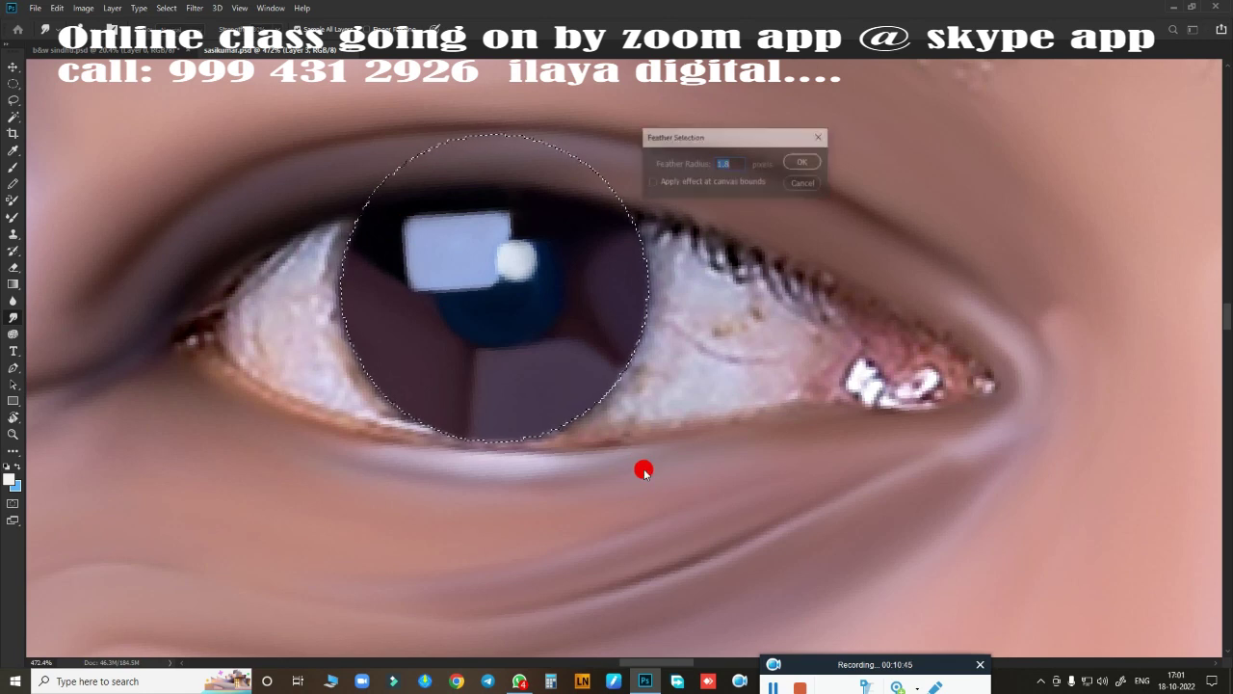
# Smudge the eye white left of the iris, the lash speckles right of it and the pink inner corner.
pyautogui.scroll(-2, 703, 408)
pyautogui.hscroll(-3, 702, 408)
pyautogui.moveTo(400, 266)
pyautogui.mouseDown()
pyautogui.moveTo(374, 278)
pyautogui.moveTo(460, 310)
pyautogui.mouseUp()
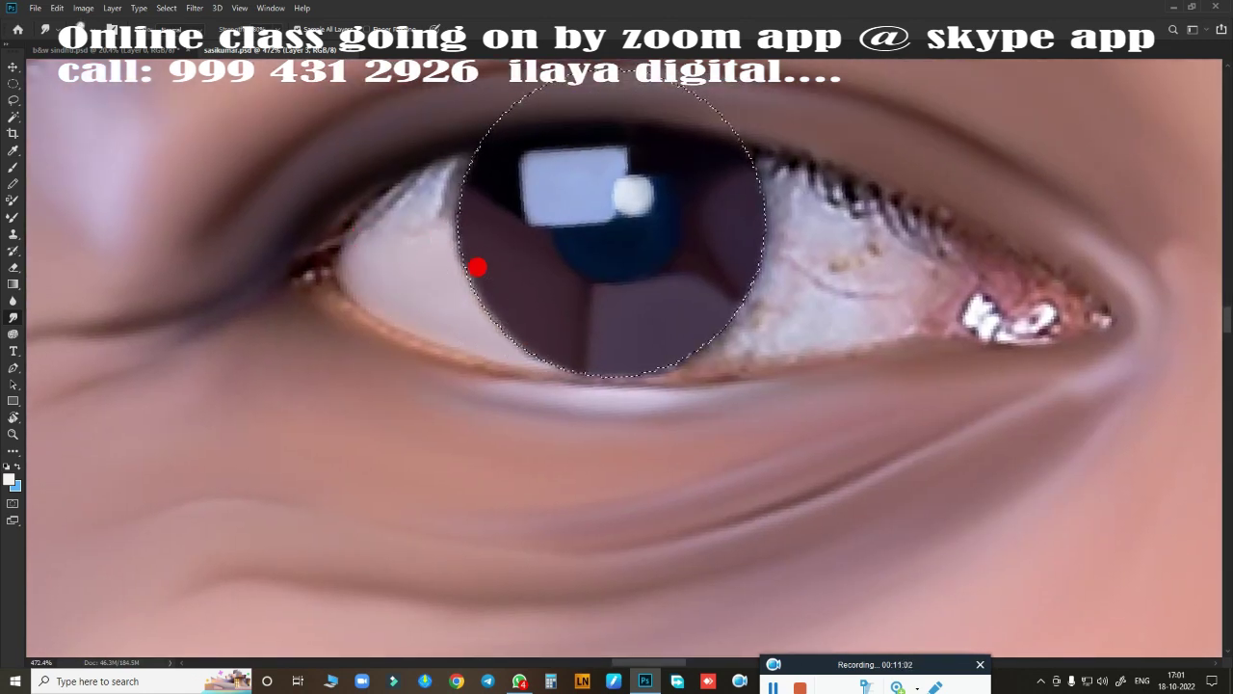
pyautogui.moveTo(384, 266)
pyautogui.mouseDown()
pyautogui.moveTo(361, 266)
pyautogui.moveTo(433, 196)
pyautogui.moveTo(413, 228)
pyautogui.moveTo(492, 300)
pyautogui.moveTo(851, 286)
pyautogui.moveTo(905, 263)
pyautogui.moveTo(925, 273)
pyautogui.moveTo(906, 297)
pyautogui.moveTo(870, 281)
pyautogui.moveTo(881, 309)
pyautogui.moveTo(777, 339)
pyautogui.moveTo(621, 350)
pyautogui.moveTo(858, 286)
pyautogui.moveTo(708, 318)
pyautogui.mouseUp()
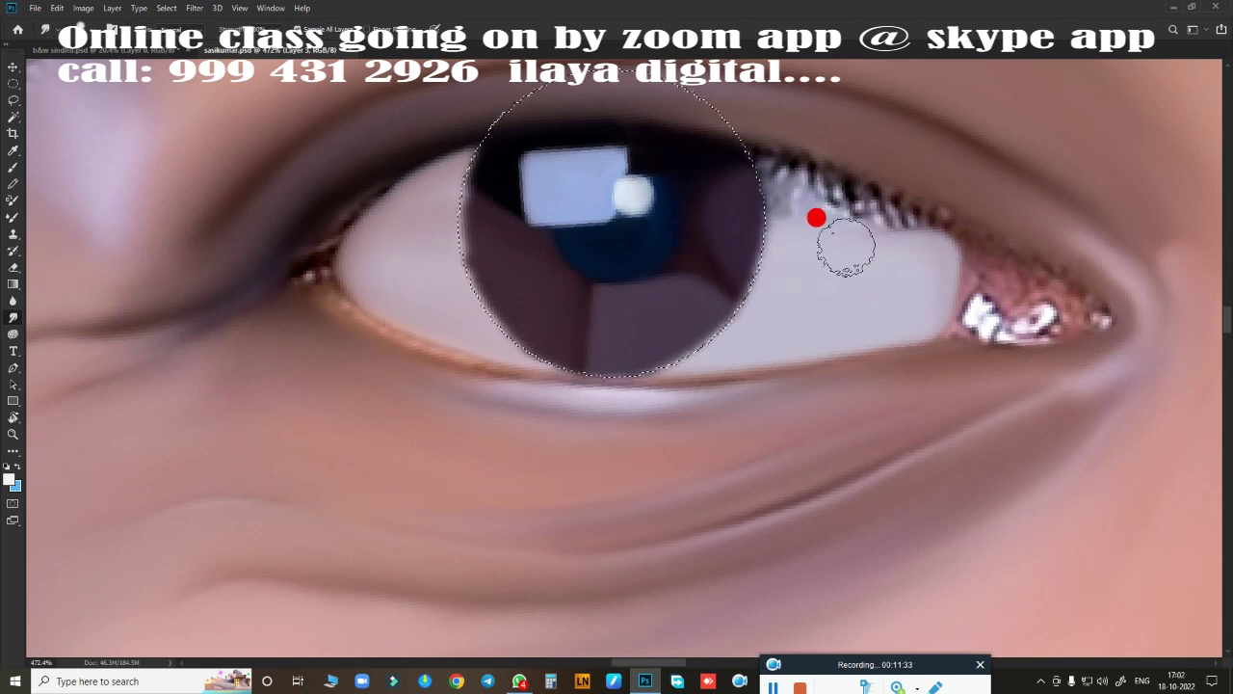
pyautogui.moveTo(846, 246)
pyautogui.mouseDown()
pyautogui.moveTo(922, 253)
pyautogui.moveTo(778, 190)
pyautogui.mouseUp()
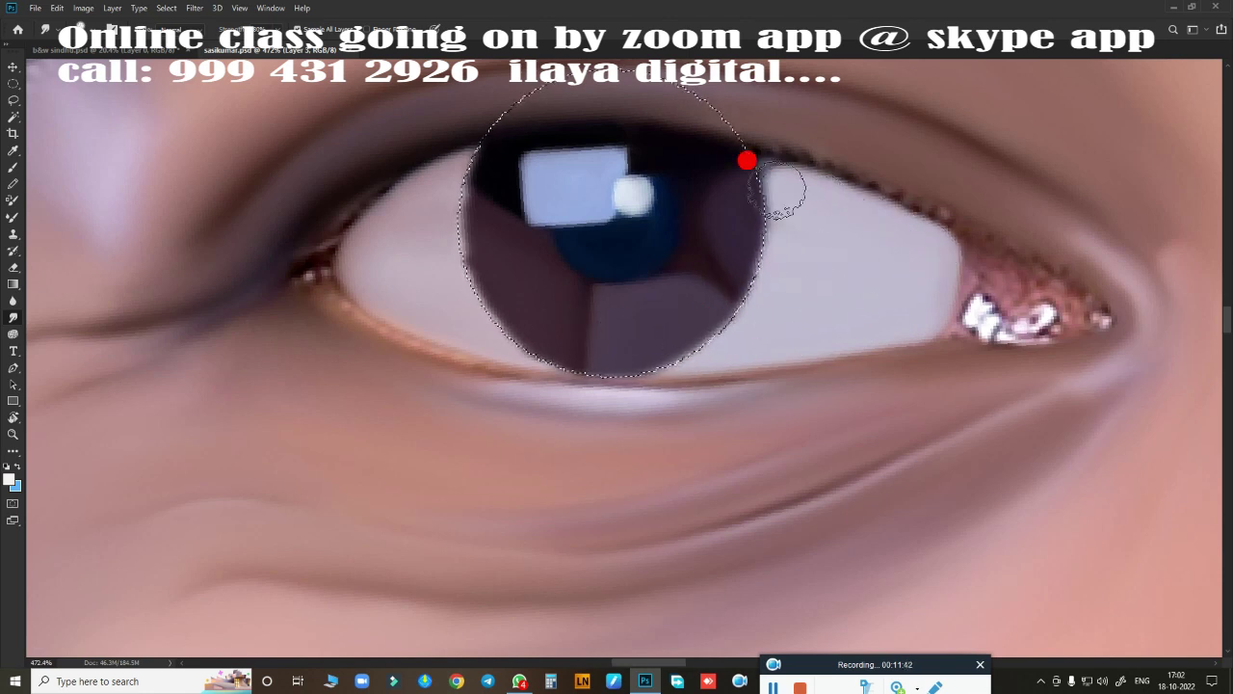
pyautogui.moveTo(798, 272)
pyautogui.mouseDown()
pyautogui.moveTo(944, 261)
pyautogui.moveTo(931, 292)
pyautogui.moveTo(955, 283)
pyautogui.moveTo(831, 373)
pyautogui.moveTo(625, 446)
pyautogui.mouseUp()
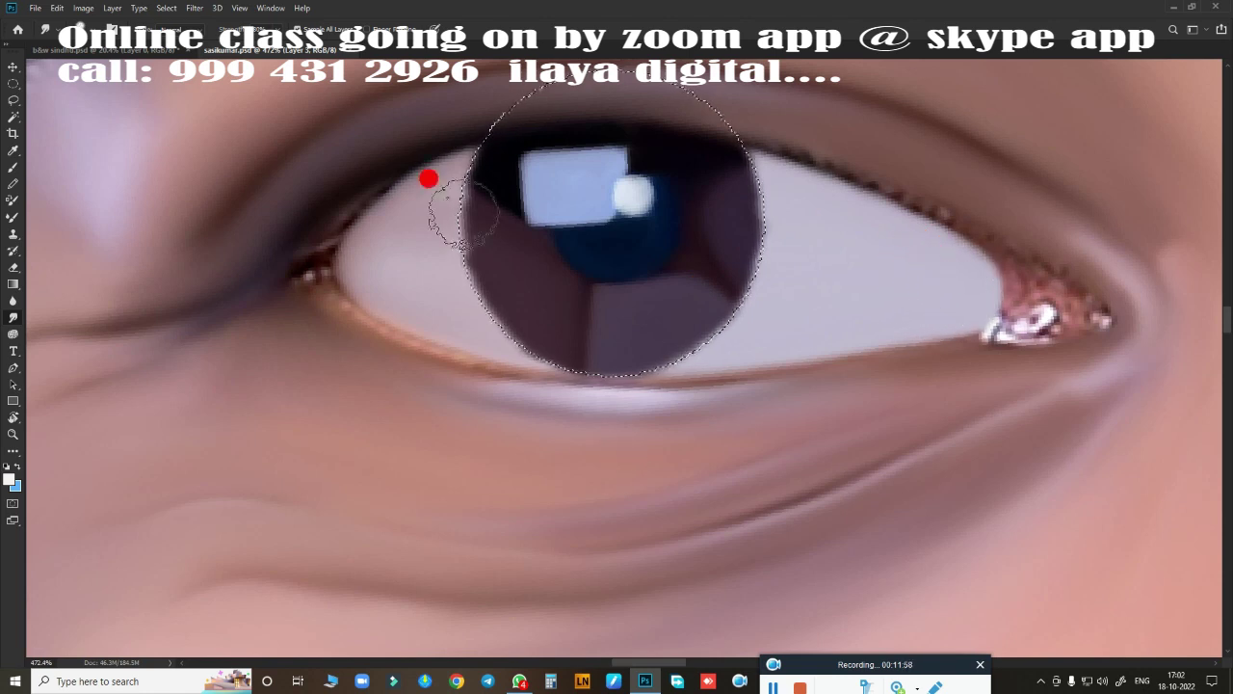
pyautogui.moveTo(462, 213); pyautogui.dragTo(453, 289)
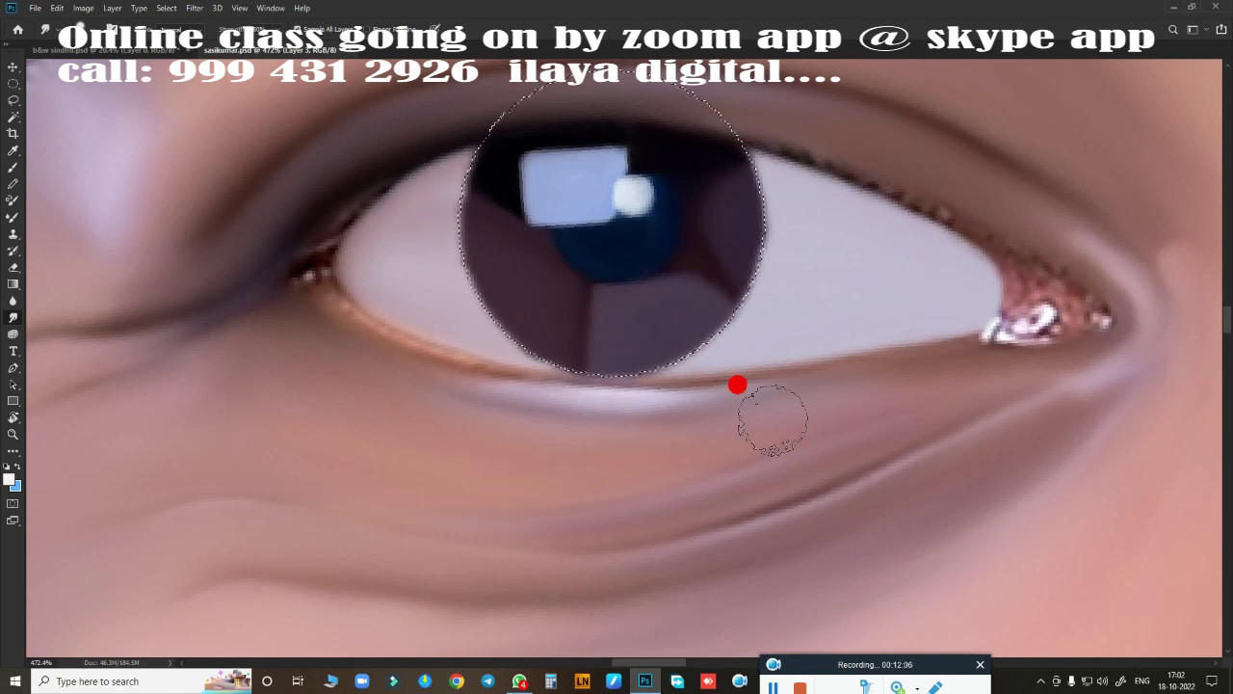
pyautogui.scroll(-5, 737, 385)
pyautogui.scroll(2, 550, 385)
pyautogui.scroll(2, 462, 386)
pyautogui.scroll(1, 623, 473)
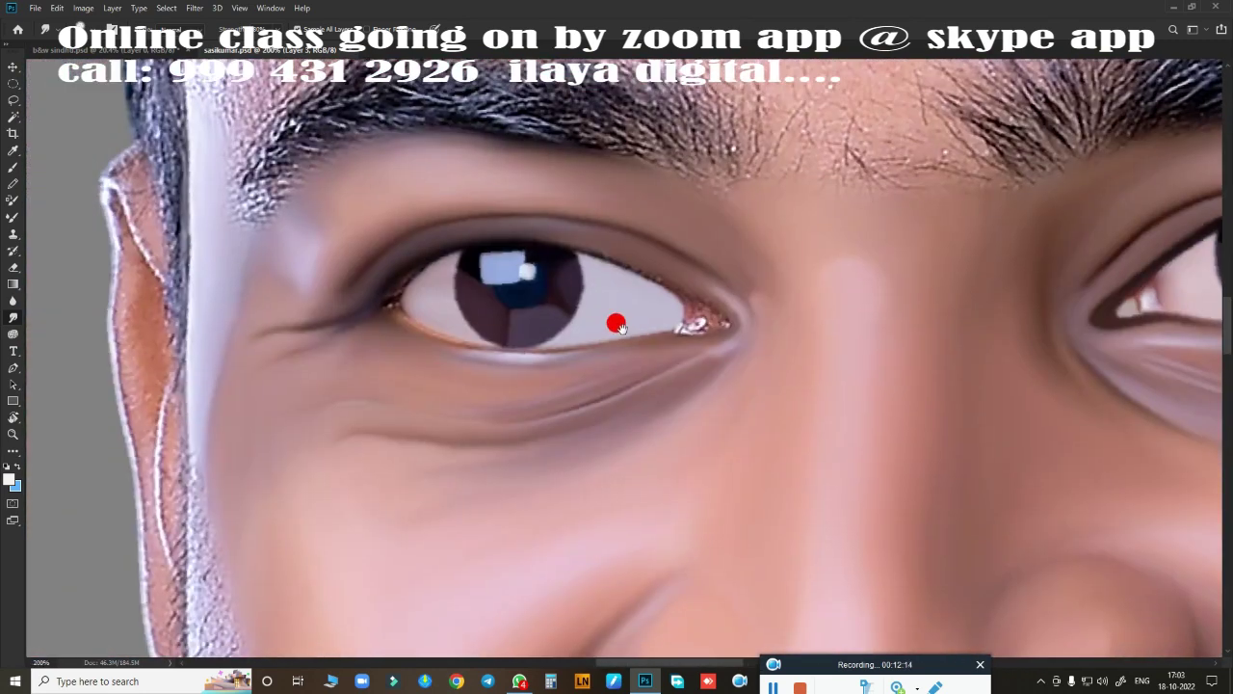
# With Layer 3 hidden, trace the eye opening with the Pen, make it a selection, then re-show Layer 3.
pyautogui.press('F7')
pyautogui.click(1037, 143)
pyautogui.scroll(2, 639, 361)
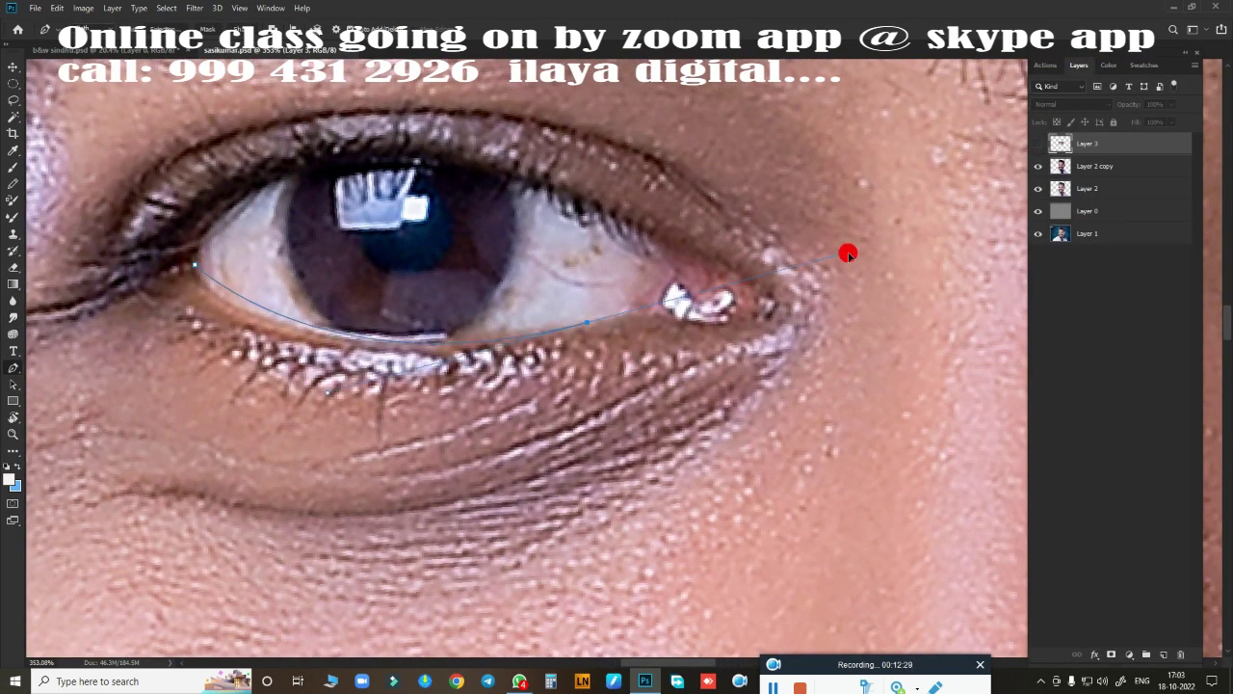
pyautogui.moveTo(848, 253); pyautogui.dragTo(958, 264)
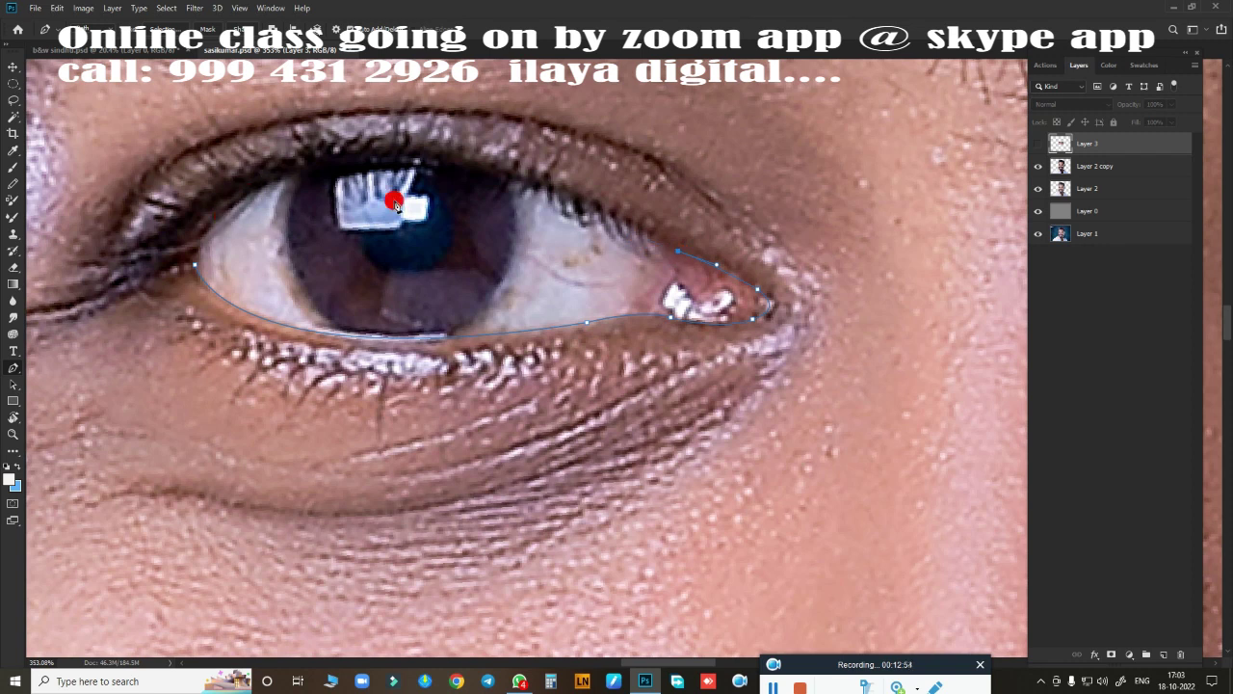
pyautogui.moveTo(199, 239); pyautogui.dragTo(51, 412)
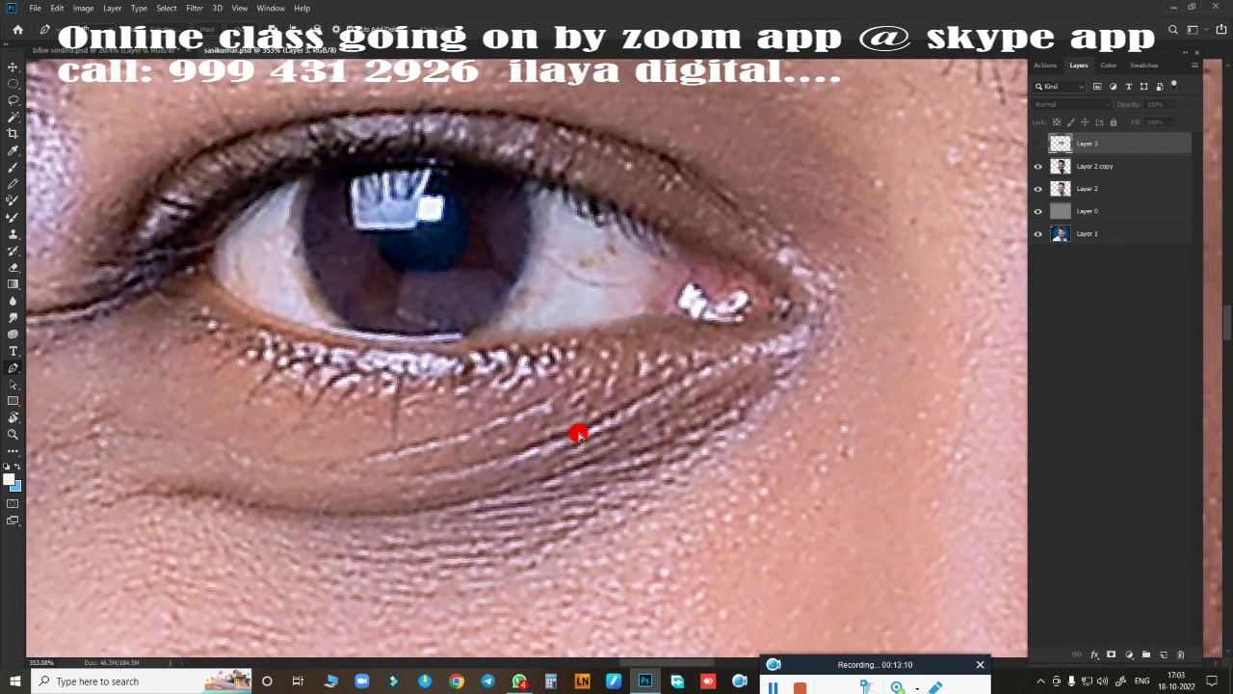
pyautogui.rightClick(578, 432)
pyautogui.press('Return')
pyautogui.hotkey('ctrl', '+')
pyautogui.click(1038, 145)
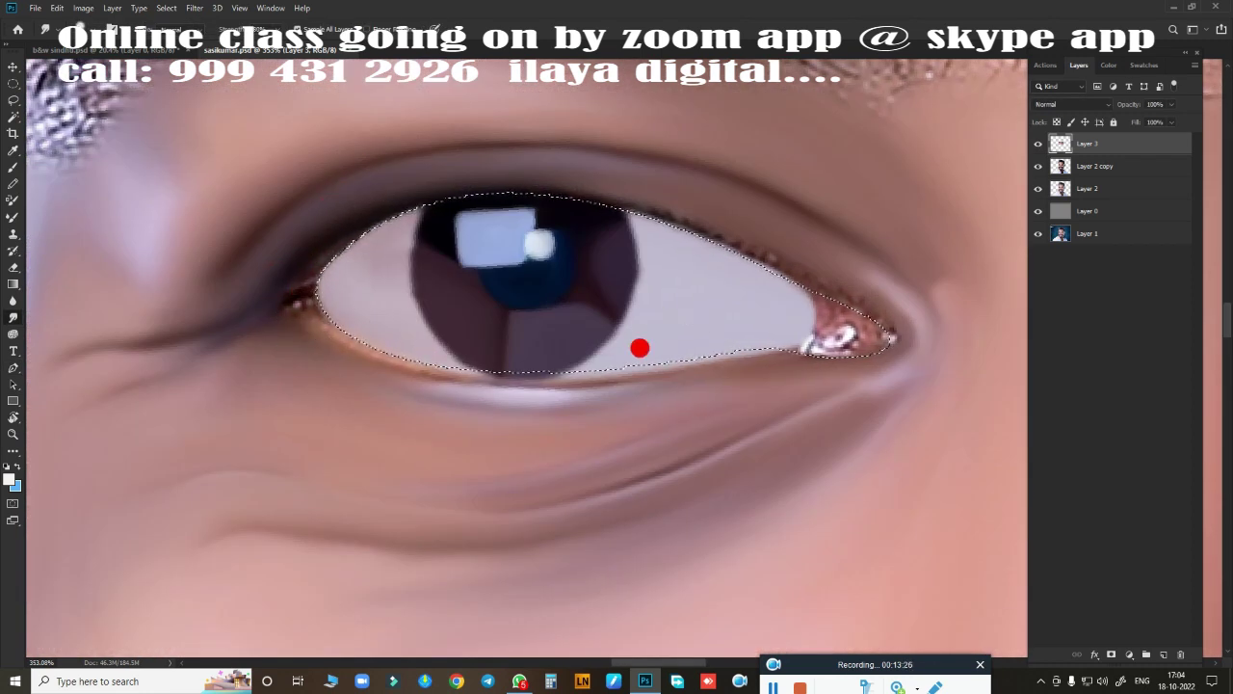
# Smudge the eye's right-corner highlight to lavender and switch to a larger brush preset.
pyautogui.moveTo(894, 332)
pyautogui.mouseDown()
pyautogui.moveTo(840, 376)
pyautogui.moveTo(796, 356)
pyautogui.moveTo(860, 331)
pyautogui.mouseUp()
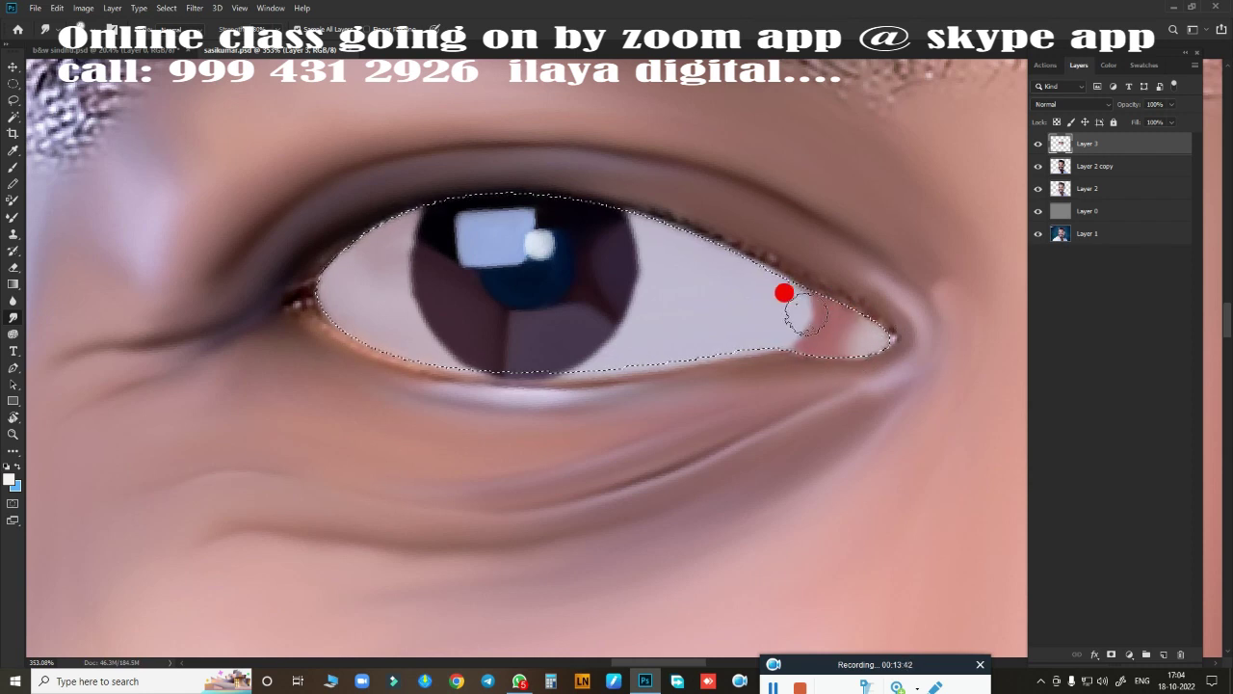
pyautogui.moveTo(785, 293); pyautogui.dragTo(751, 325)
pyautogui.press(']')
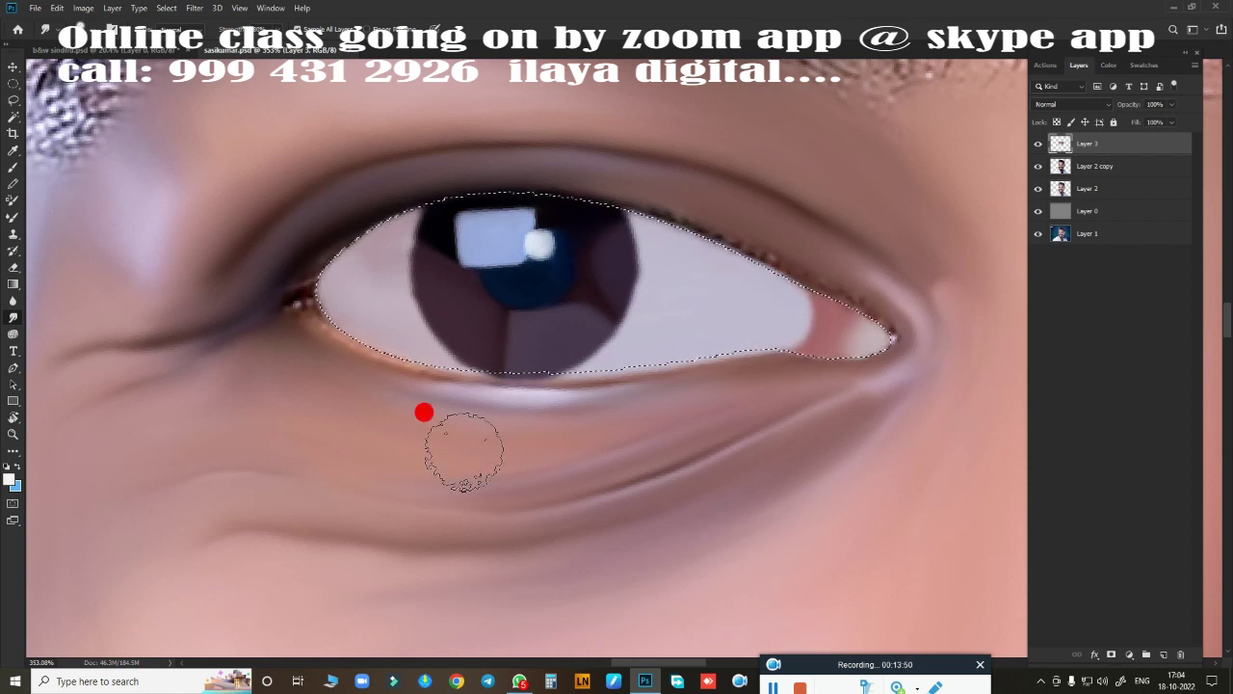
pyautogui.scroll(-5, 424, 412)
pyautogui.scroll(6, 579, 443)
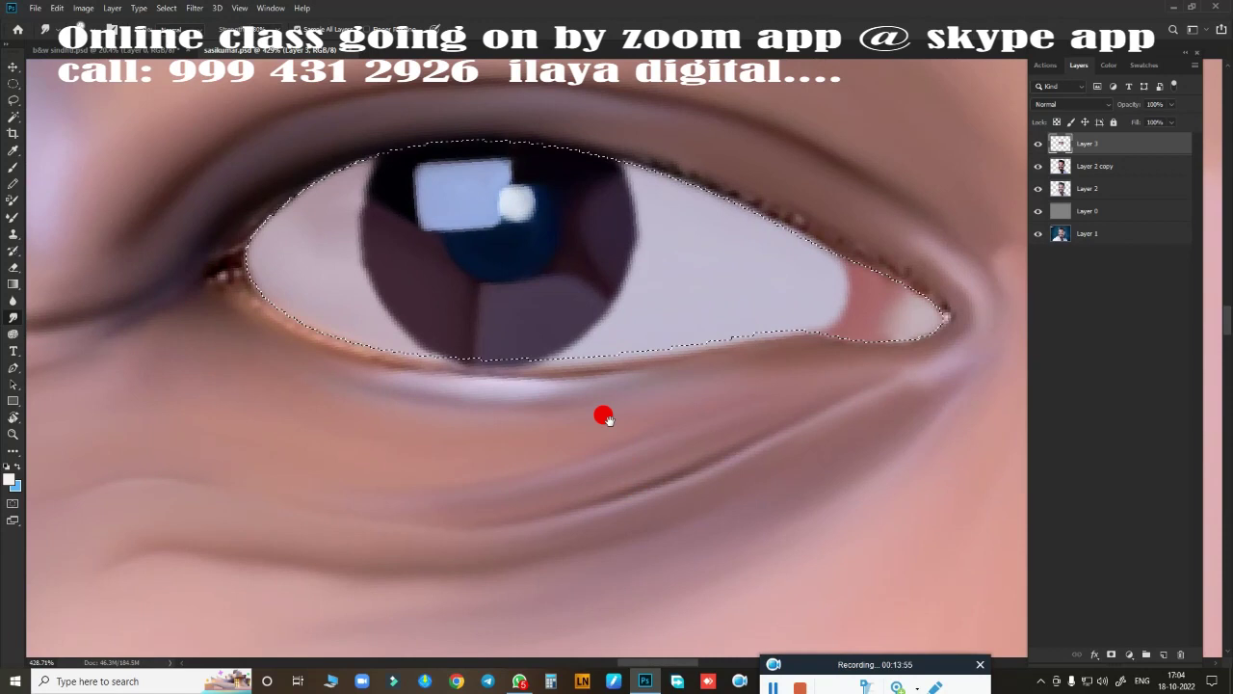
pyautogui.rightClick(604, 358)
pyautogui.doubleClick(834, 529)
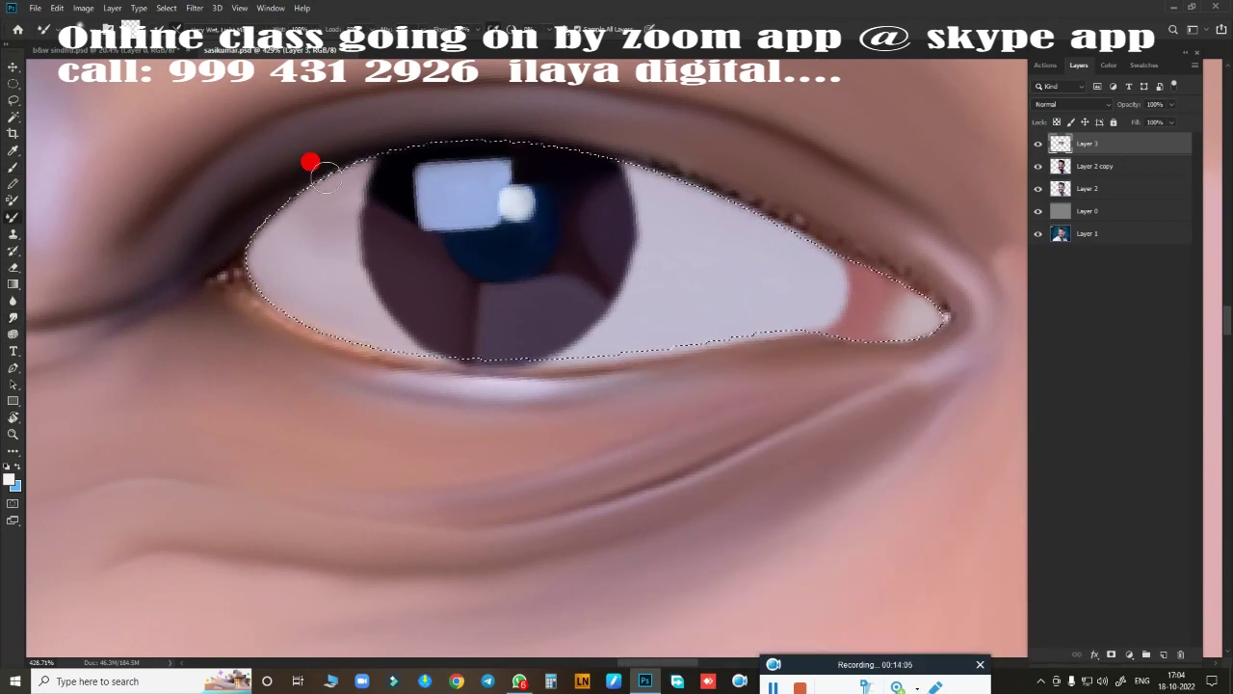
# Smooth the upper eyelid and lower lid edge inside the selection, then view the whole face.
pyautogui.moveTo(325, 176)
pyautogui.mouseDown()
pyautogui.moveTo(237, 231)
pyautogui.moveTo(258, 221)
pyautogui.moveTo(187, 245)
pyautogui.moveTo(221, 294)
pyautogui.moveTo(253, 212)
pyautogui.moveTo(242, 286)
pyautogui.moveTo(260, 327)
pyautogui.moveTo(245, 280)
pyautogui.moveTo(286, 314)
pyautogui.moveTo(242, 283)
pyautogui.moveTo(446, 359)
pyautogui.moveTo(878, 339)
pyautogui.mouseUp()
pyautogui.moveTo(633, 405)
pyautogui.mouseDown()
pyautogui.moveTo(488, 315)
pyautogui.moveTo(829, 338)
pyautogui.mouseUp()
pyautogui.moveTo(360, 189)
pyautogui.mouseDown()
pyautogui.moveTo(572, 163)
pyautogui.moveTo(805, 242)
pyautogui.mouseUp()
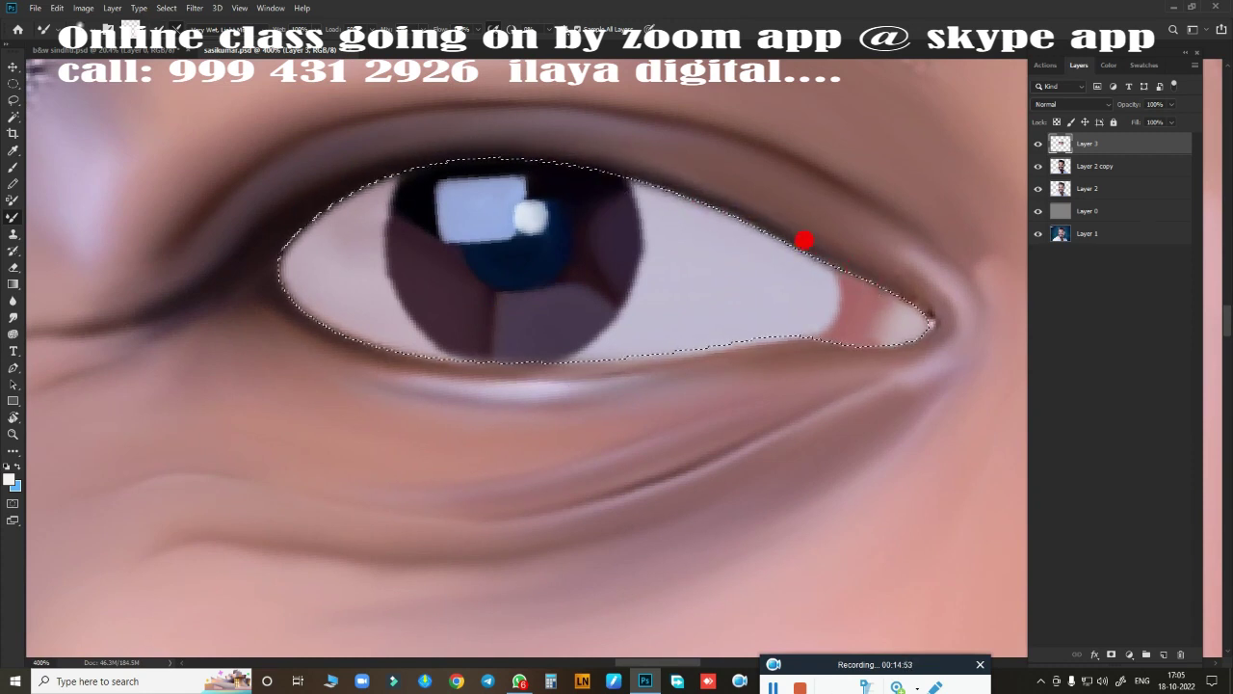
pyautogui.moveTo(932, 337)
pyautogui.mouseDown()
pyautogui.moveTo(835, 357)
pyautogui.moveTo(762, 342)
pyautogui.mouseUp()
pyautogui.moveTo(418, 349)
pyautogui.mouseDown()
pyautogui.moveTo(694, 341)
pyautogui.moveTo(394, 337)
pyautogui.moveTo(503, 366)
pyautogui.mouseUp()
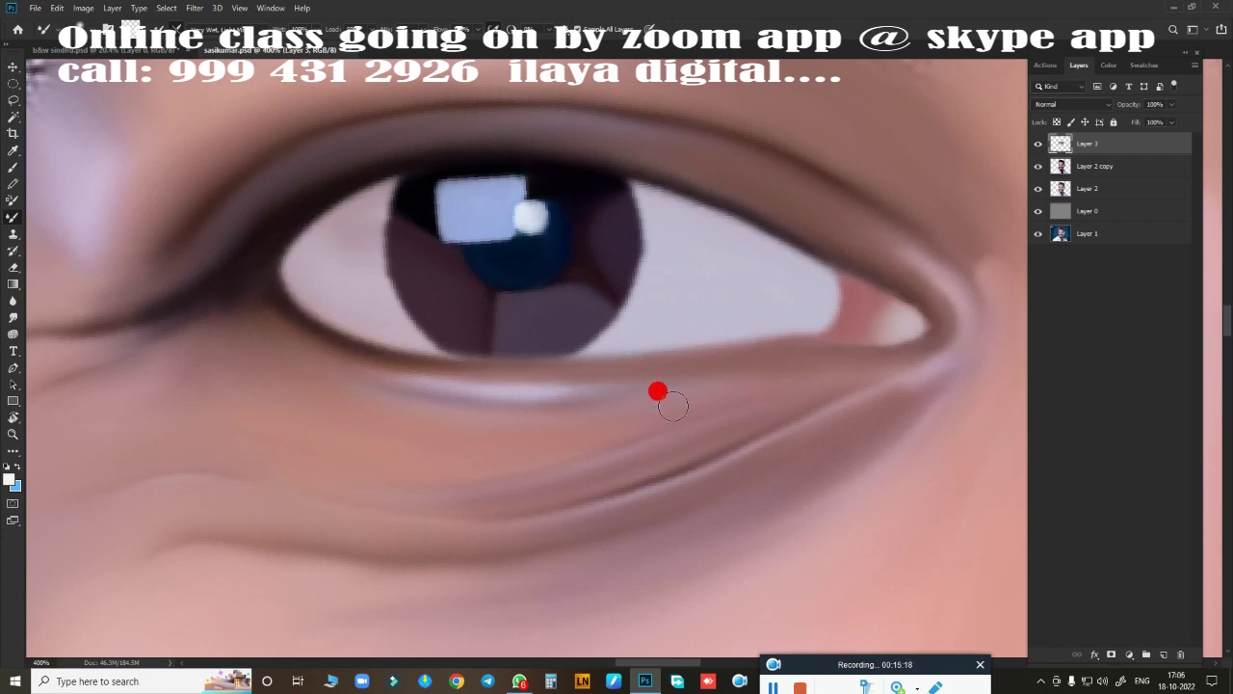
pyautogui.hotkey('ctrl', '0')
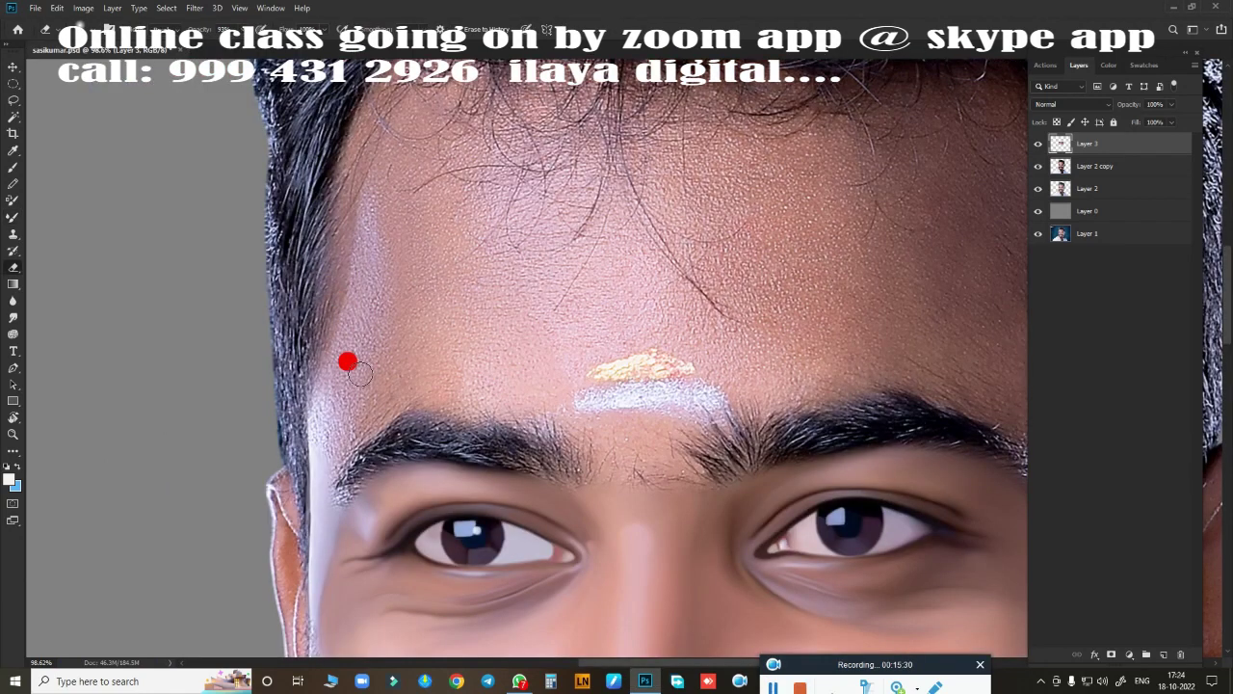
# In full-screen view, brighten and extend the white highlight up the hairline.
pyautogui.scroll(3, 346, 362)
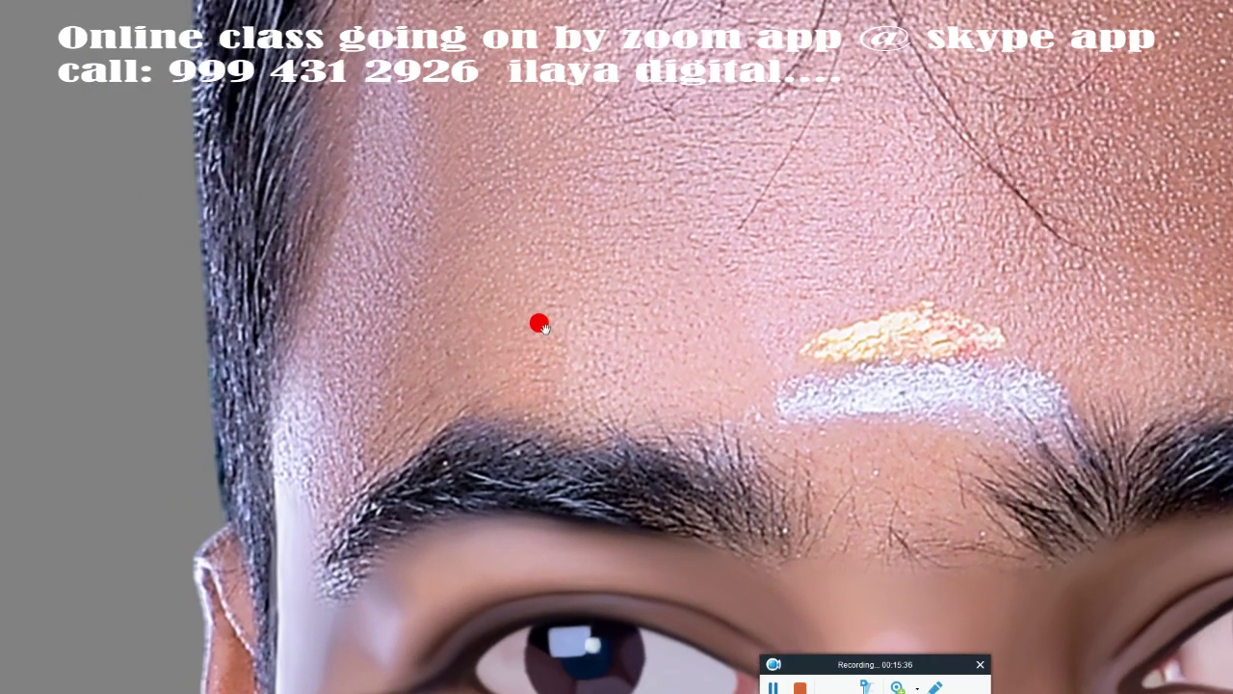
pyautogui.press('f')
pyautogui.moveTo(366, 439); pyautogui.dragTo(365, 434)
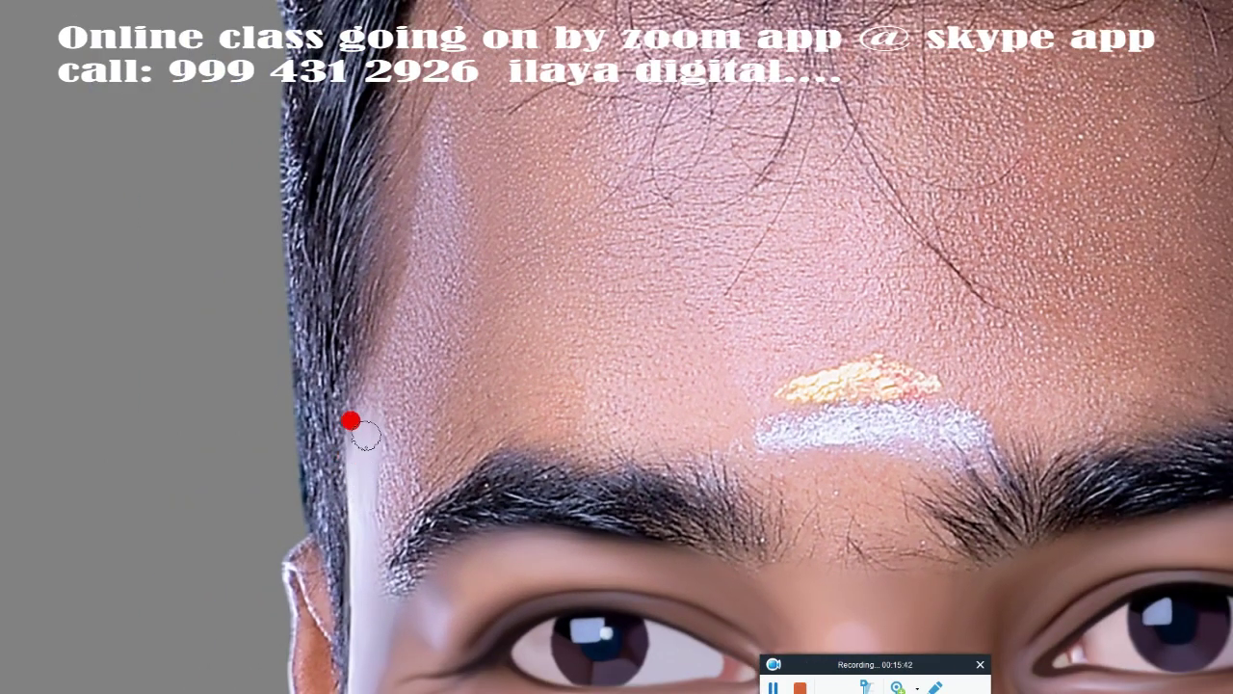
pyautogui.moveTo(386, 481); pyautogui.dragTo(401, 374)
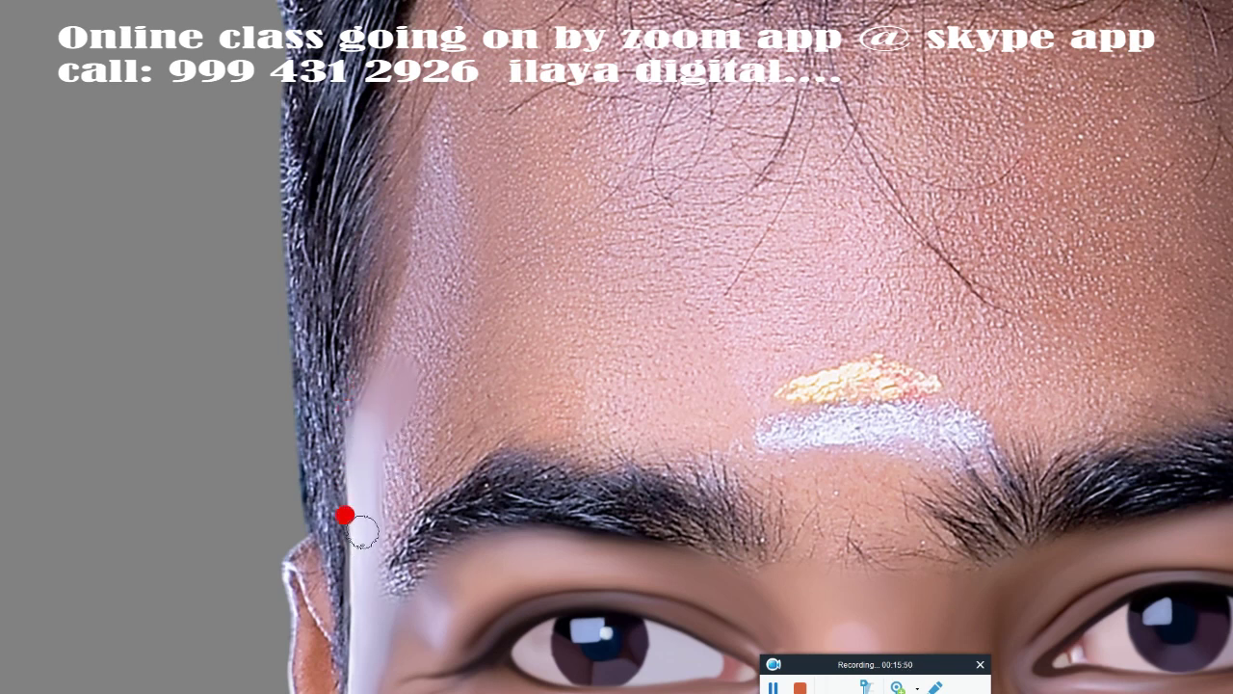
pyautogui.moveTo(367, 559); pyautogui.dragTo(396, 513)
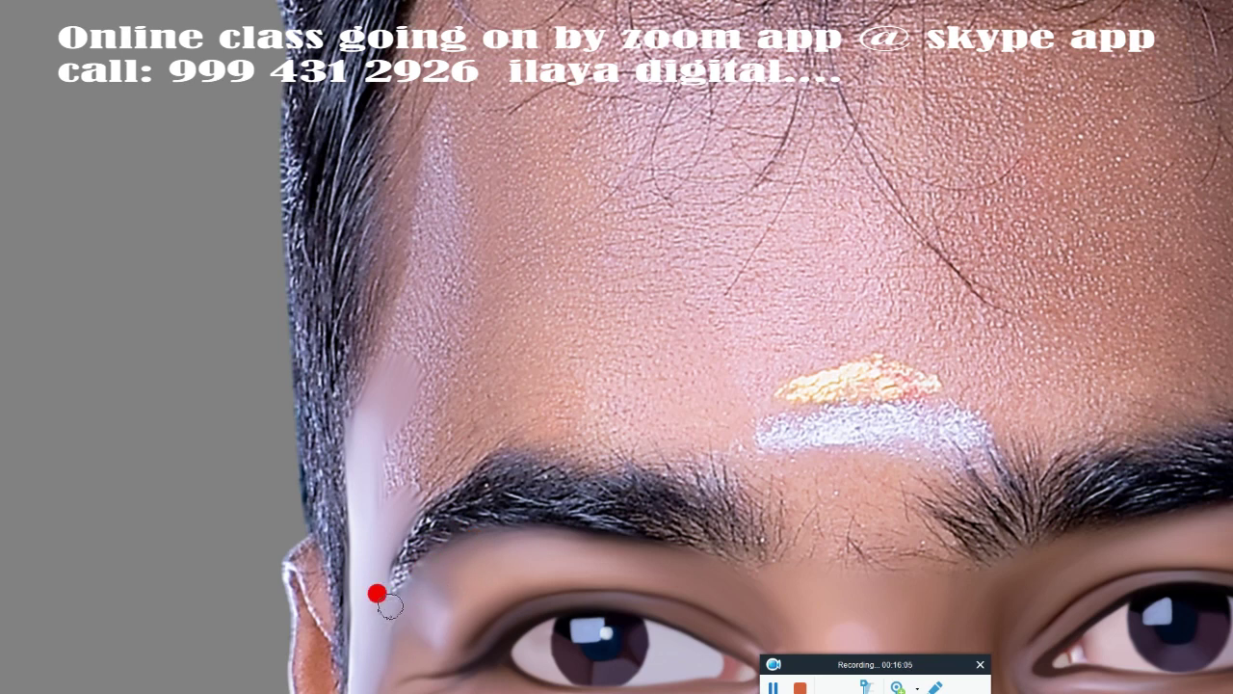
# Smudge the temple and upper forehead into one smooth band of skin below the hairline.
pyautogui.moveTo(410, 442)
pyautogui.mouseDown()
pyautogui.moveTo(418, 382)
pyautogui.moveTo(402, 325)
pyautogui.moveTo(394, 482)
pyautogui.moveTo(459, 438)
pyautogui.moveTo(452, 454)
pyautogui.moveTo(447, 148)
pyautogui.moveTo(409, 302)
pyautogui.moveTo(446, 203)
pyautogui.moveTo(405, 411)
pyautogui.moveTo(446, 121)
pyautogui.mouseUp()
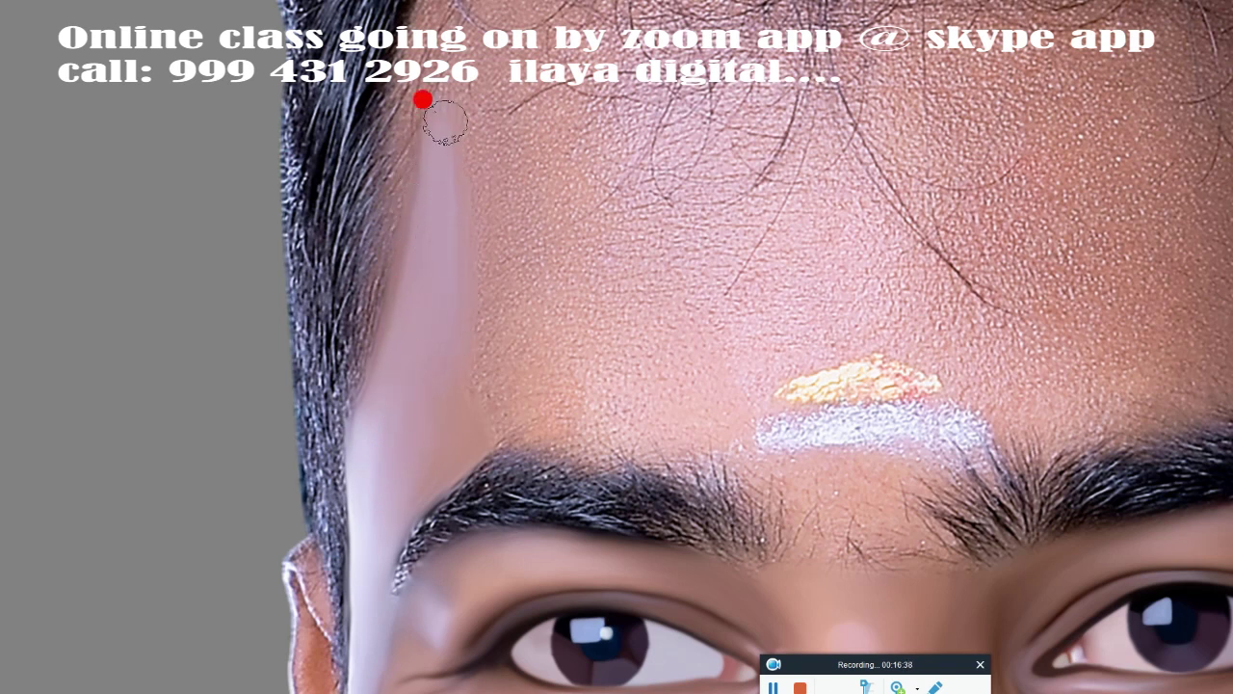
pyautogui.moveTo(382, 246)
pyautogui.mouseDown()
pyautogui.moveTo(471, 96)
pyautogui.moveTo(465, 171)
pyautogui.moveTo(539, 129)
pyautogui.moveTo(442, 259)
pyautogui.moveTo(473, 44)
pyautogui.moveTo(531, 218)
pyautogui.moveTo(410, 396)
pyautogui.moveTo(595, 368)
pyautogui.moveTo(415, 366)
pyautogui.moveTo(358, 430)
pyautogui.mouseUp()
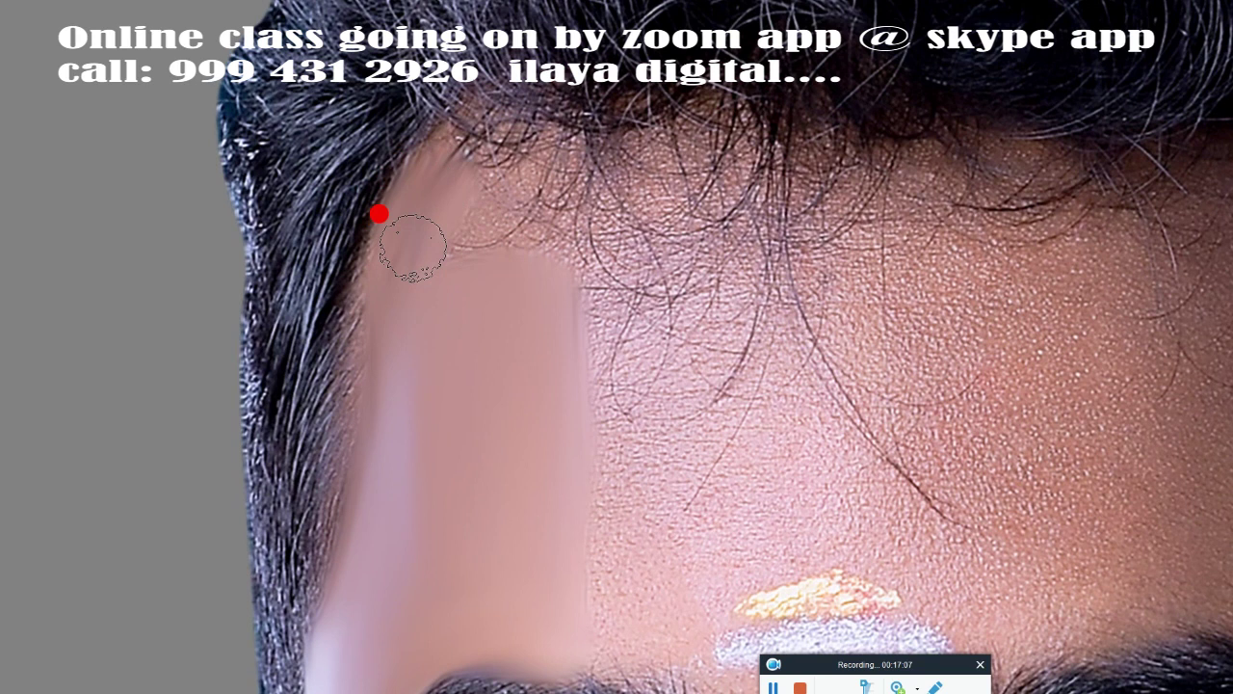
pyautogui.moveTo(380, 212)
pyautogui.mouseDown()
pyautogui.moveTo(465, 119)
pyautogui.moveTo(512, 124)
pyautogui.moveTo(487, 113)
pyautogui.mouseUp()
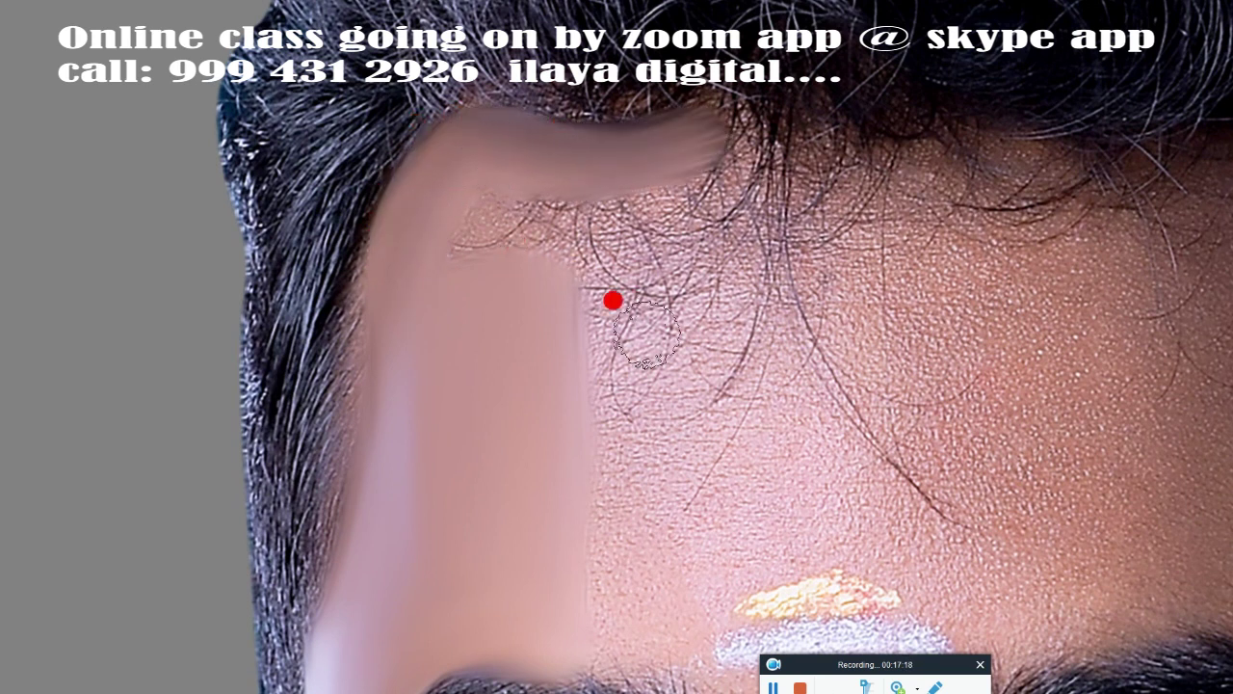
pyautogui.moveTo(611, 298)
pyautogui.mouseDown()
pyautogui.moveTo(636, 116)
pyautogui.moveTo(853, 140)
pyautogui.moveTo(969, 126)
pyautogui.moveTo(675, 129)
pyautogui.moveTo(421, 180)
pyautogui.moveTo(475, 132)
pyautogui.moveTo(449, 127)
pyautogui.moveTo(349, 237)
pyautogui.moveTo(354, 444)
pyautogui.moveTo(567, 267)
pyautogui.moveTo(842, 309)
pyautogui.moveTo(665, 228)
pyautogui.moveTo(452, 322)
pyautogui.moveTo(823, 125)
pyautogui.moveTo(861, 190)
pyautogui.moveTo(559, 336)
pyautogui.moveTo(570, 165)
pyautogui.moveTo(603, 302)
pyautogui.moveTo(415, 221)
pyautogui.moveTo(488, 270)
pyautogui.moveTo(385, 251)
pyautogui.moveTo(221, 157)
pyautogui.moveTo(425, 268)
pyautogui.moveTo(440, 82)
pyautogui.moveTo(328, 96)
pyautogui.moveTo(705, 183)
pyautogui.moveTo(664, 311)
pyautogui.moveTo(685, 67)
pyautogui.moveTo(377, 66)
pyautogui.mouseUp()
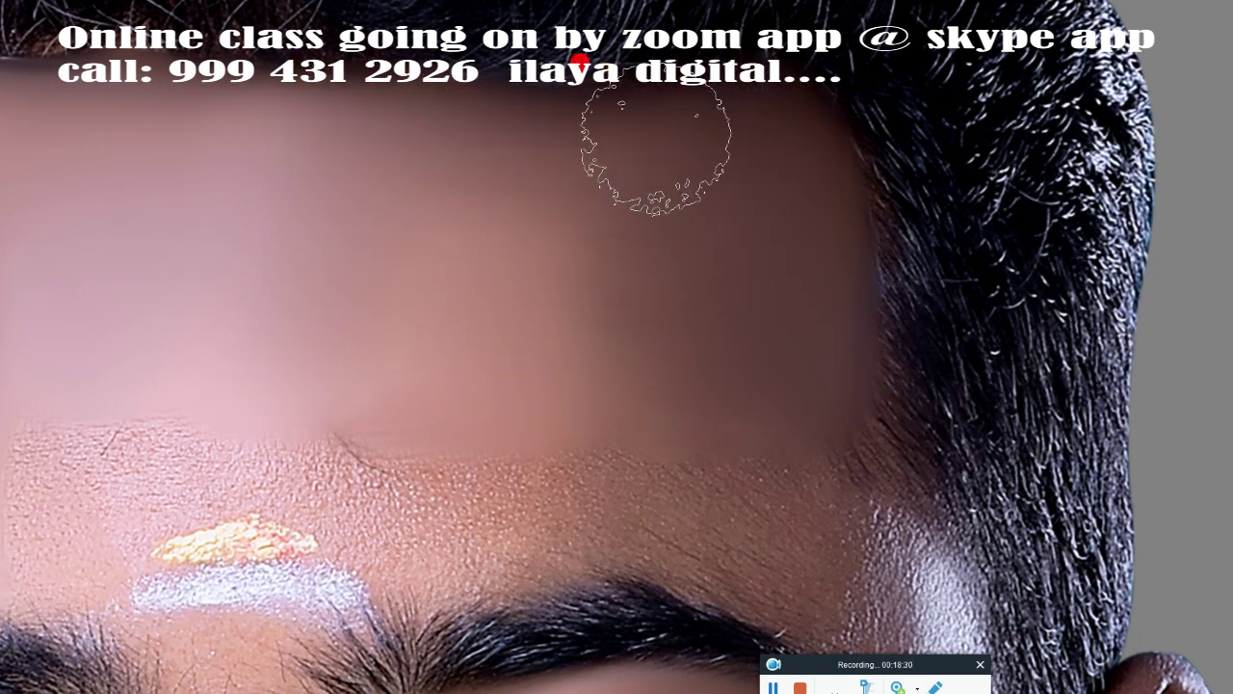
# Smooth the upper forehead and paint a bright white streak down the temple.
pyautogui.moveTo(633, 190); pyautogui.dragTo(439, 226)
pyautogui.scroll(-5, 578, 157)
pyautogui.hscroll(3, 579, 157)
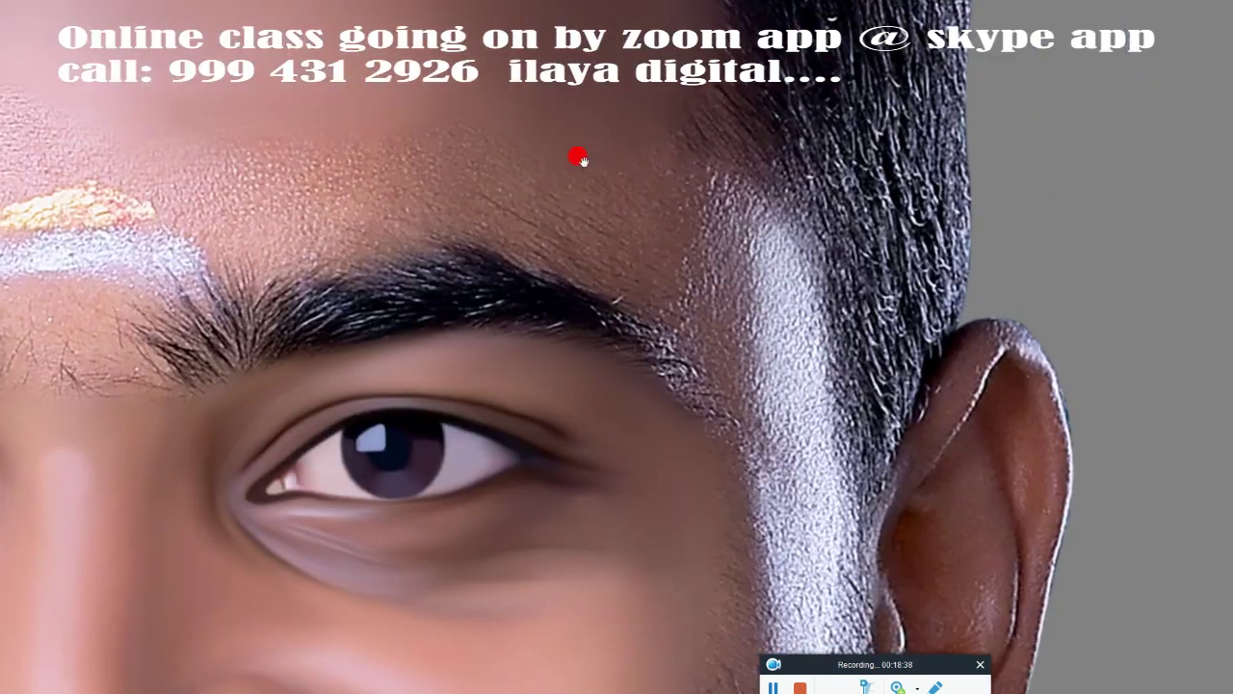
pyautogui.moveTo(672, 313)
pyautogui.mouseDown()
pyautogui.moveTo(663, 202)
pyautogui.moveTo(679, 224)
pyautogui.moveTo(678, 298)
pyautogui.moveTo(700, 408)
pyautogui.moveTo(606, 206)
pyautogui.moveTo(617, 240)
pyautogui.moveTo(621, 202)
pyautogui.mouseUp()
pyautogui.moveTo(591, 123)
pyautogui.mouseDown()
pyautogui.moveTo(669, 230)
pyautogui.moveTo(609, 266)
pyautogui.moveTo(579, 148)
pyautogui.moveTo(604, 157)
pyautogui.moveTo(427, 178)
pyautogui.moveTo(558, 264)
pyautogui.moveTo(393, 142)
pyautogui.mouseUp()
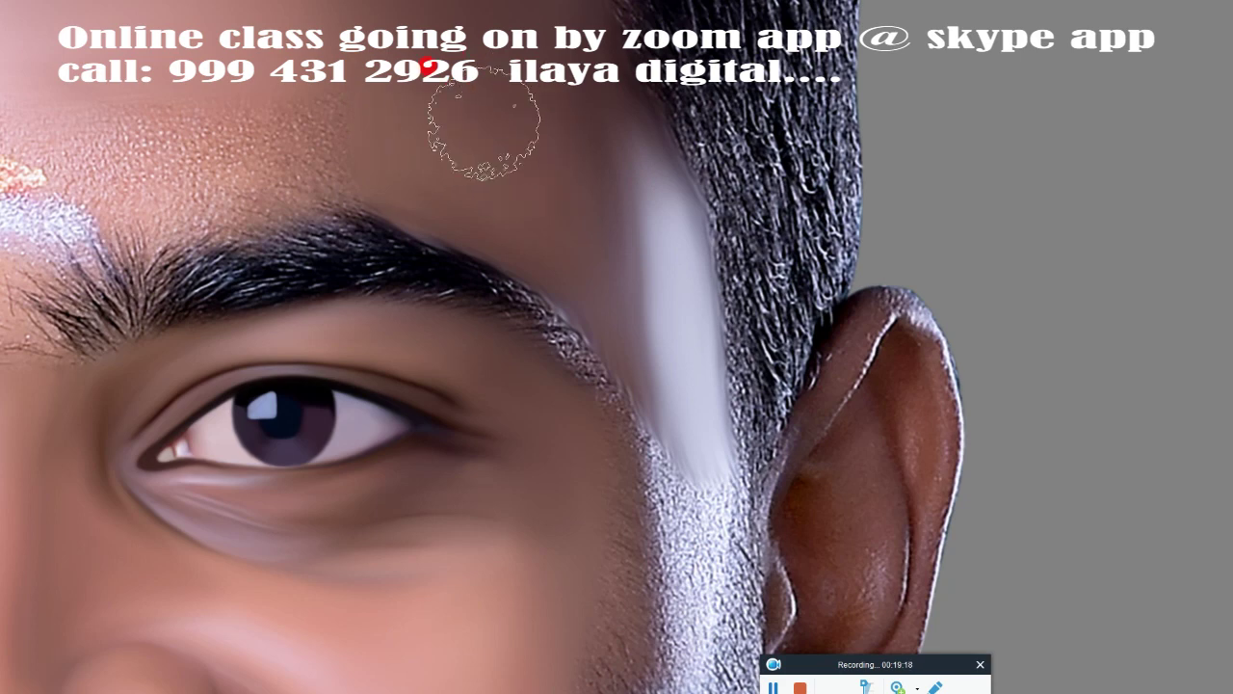
pyautogui.hscroll(-5, 501, 135)
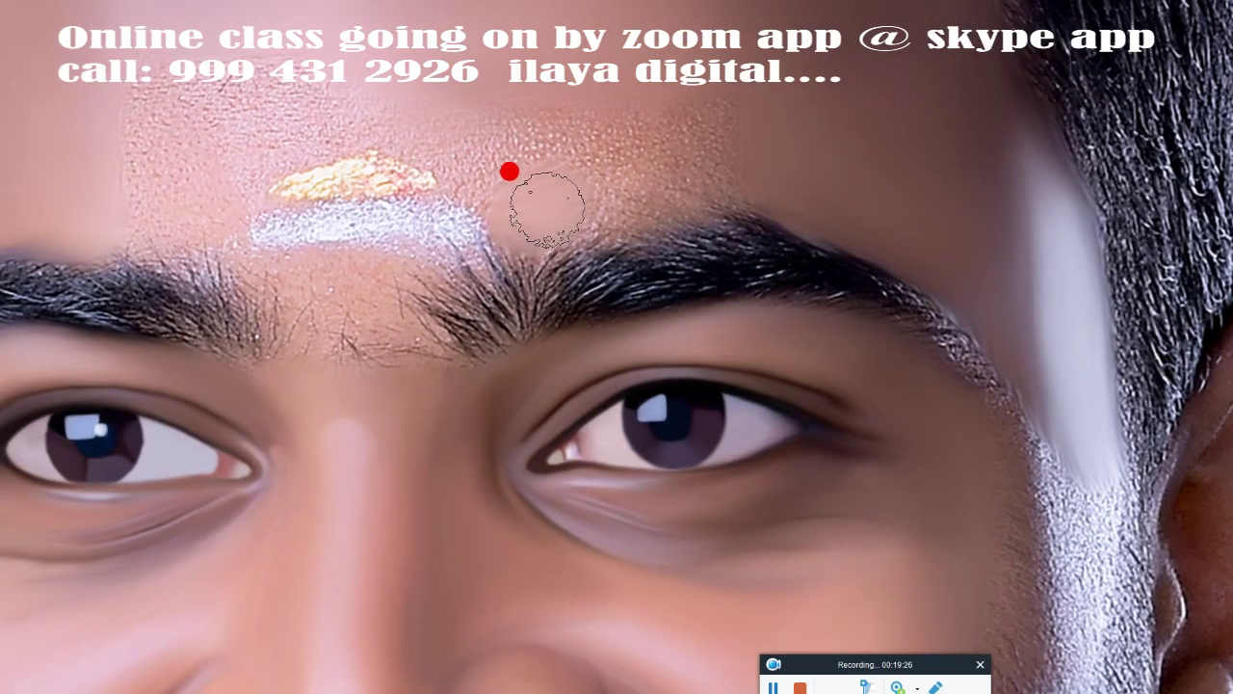
pyautogui.moveTo(509, 172)
pyautogui.mouseDown()
pyautogui.moveTo(688, 132)
pyautogui.moveTo(504, 187)
pyautogui.moveTo(421, 86)
pyautogui.moveTo(591, 84)
pyautogui.moveTo(568, 70)
pyautogui.mouseUp()
pyautogui.moveTo(480, 89)
pyautogui.mouseDown()
pyautogui.moveTo(325, 88)
pyautogui.moveTo(423, 72)
pyautogui.moveTo(184, 176)
pyautogui.moveTo(922, 388)
pyautogui.moveTo(495, 270)
pyautogui.moveTo(589, 174)
pyautogui.mouseUp()
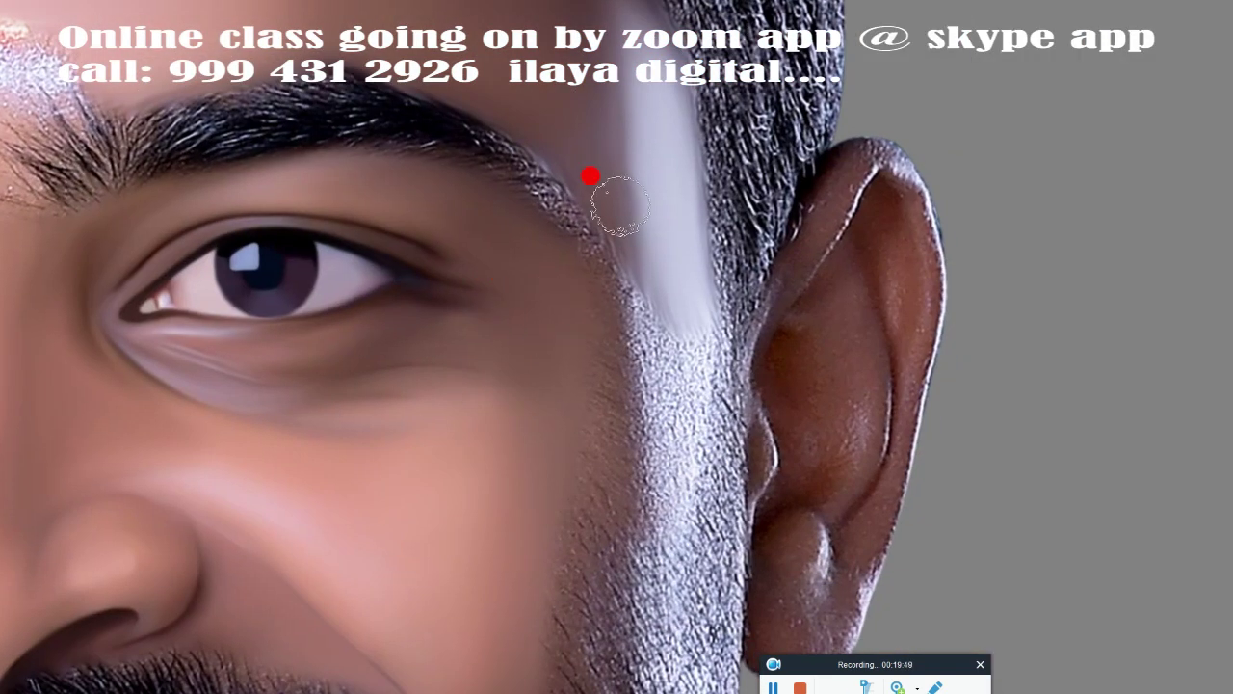
# Extend and blend the temple streak downward, and smudge the beard edge into the cheek.
pyautogui.moveTo(655, 377)
pyautogui.mouseDown()
pyautogui.moveTo(645, 504)
pyautogui.moveTo(614, 198)
pyautogui.mouseUp()
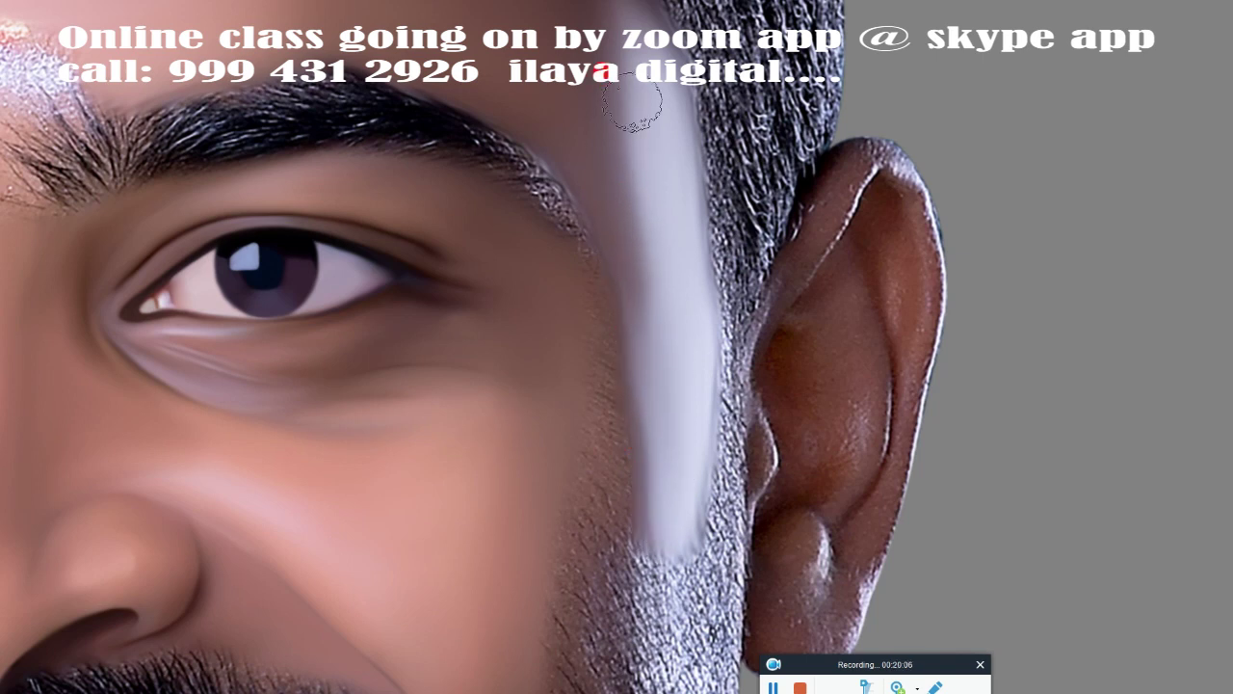
pyautogui.moveTo(633, 101)
pyautogui.mouseDown()
pyautogui.moveTo(661, 330)
pyautogui.moveTo(647, 150)
pyautogui.mouseUp()
pyautogui.moveTo(657, 342)
pyautogui.mouseDown()
pyautogui.moveTo(642, 180)
pyautogui.moveTo(675, 542)
pyautogui.mouseUp()
pyautogui.scroll(1, 691, 379)
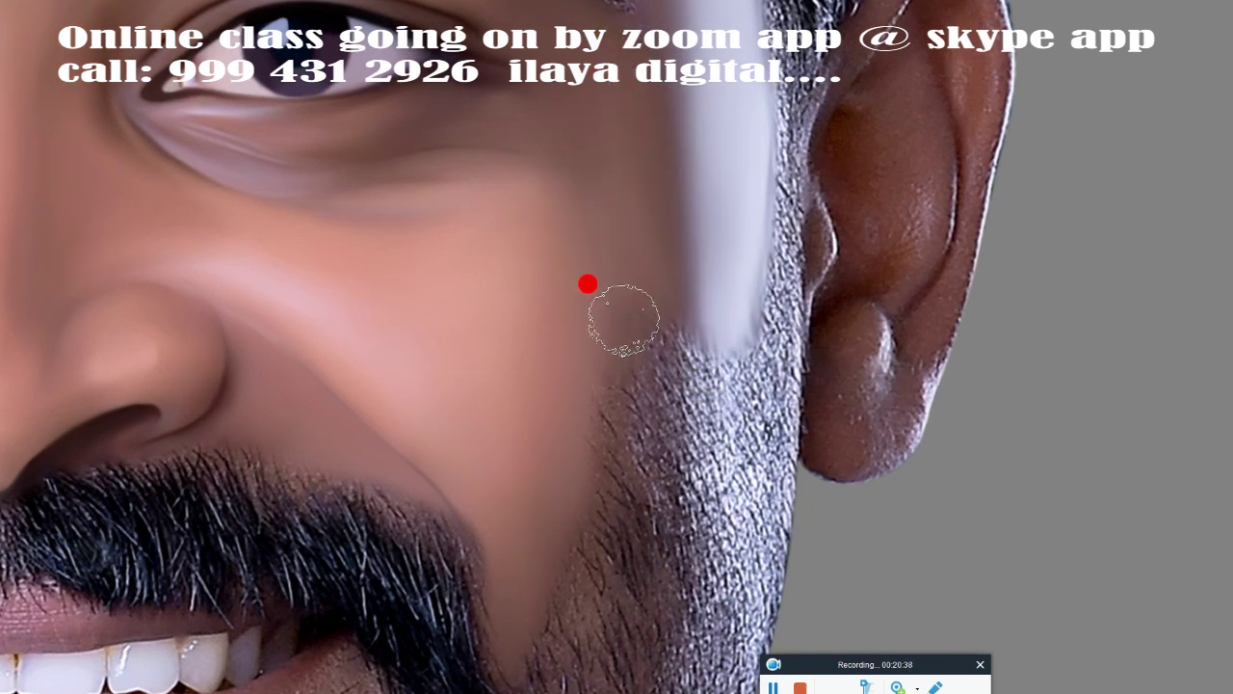
pyautogui.moveTo(625, 317); pyautogui.dragTo(641, 315)
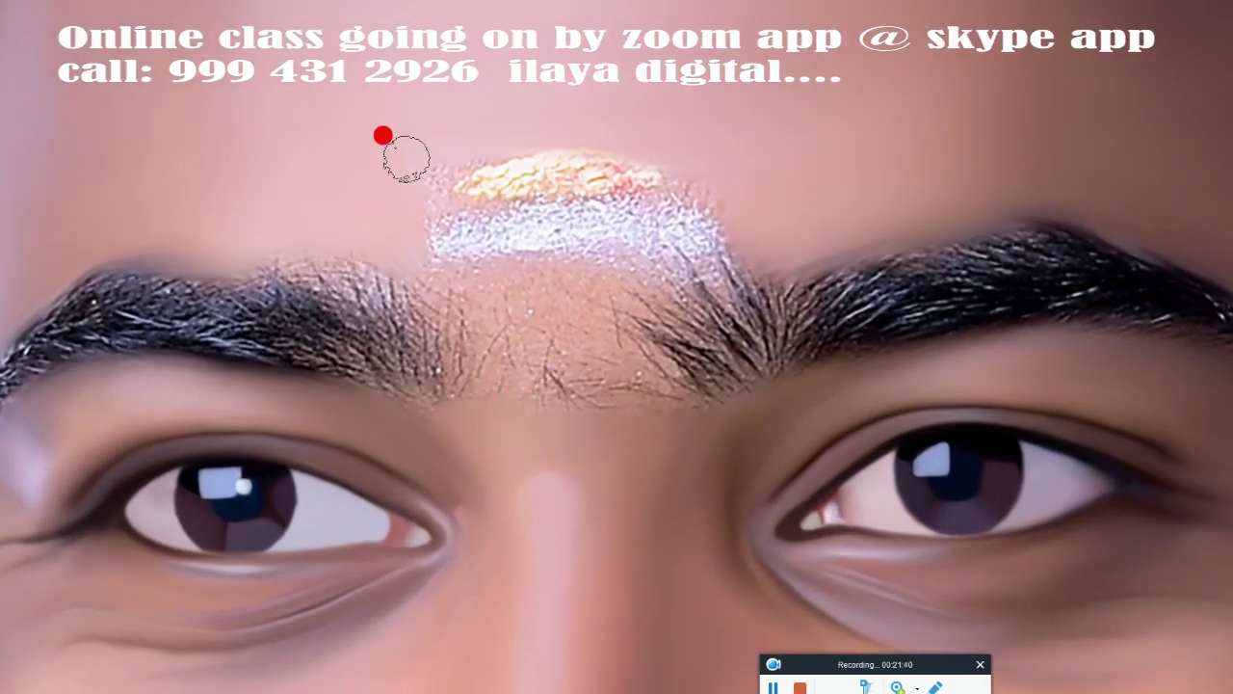
# Smudge away the stray hair between the brows into smooth skin.
pyautogui.moveTo(383, 136)
pyautogui.mouseDown()
pyautogui.moveTo(245, 218)
pyautogui.moveTo(415, 292)
pyautogui.moveTo(218, 225)
pyautogui.mouseUp()
pyautogui.moveTo(343, 233)
pyautogui.mouseDown()
pyautogui.moveTo(501, 311)
pyautogui.moveTo(424, 260)
pyautogui.moveTo(741, 211)
pyautogui.moveTo(664, 250)
pyautogui.mouseUp()
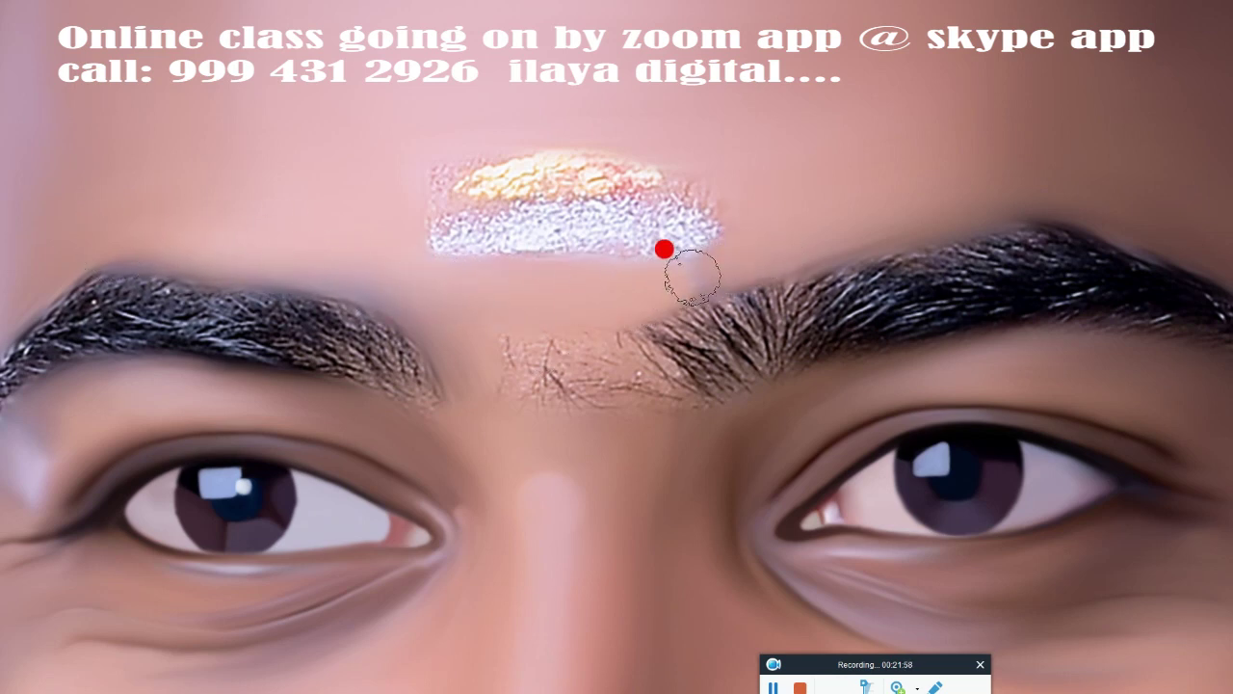
pyautogui.moveTo(586, 258)
pyautogui.mouseDown()
pyautogui.moveTo(649, 280)
pyautogui.moveTo(747, 225)
pyautogui.mouseUp()
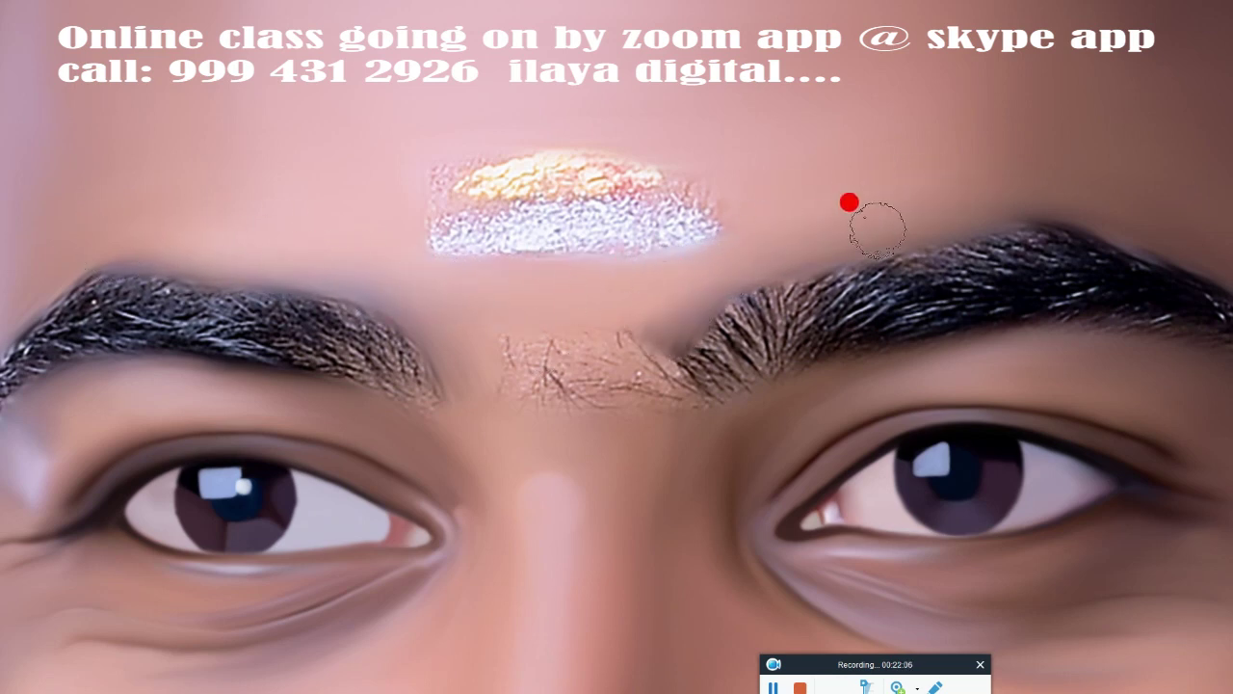
pyautogui.moveTo(849, 202)
pyautogui.mouseDown()
pyautogui.moveTo(586, 388)
pyautogui.moveTo(661, 272)
pyautogui.moveTo(660, 293)
pyautogui.mouseUp()
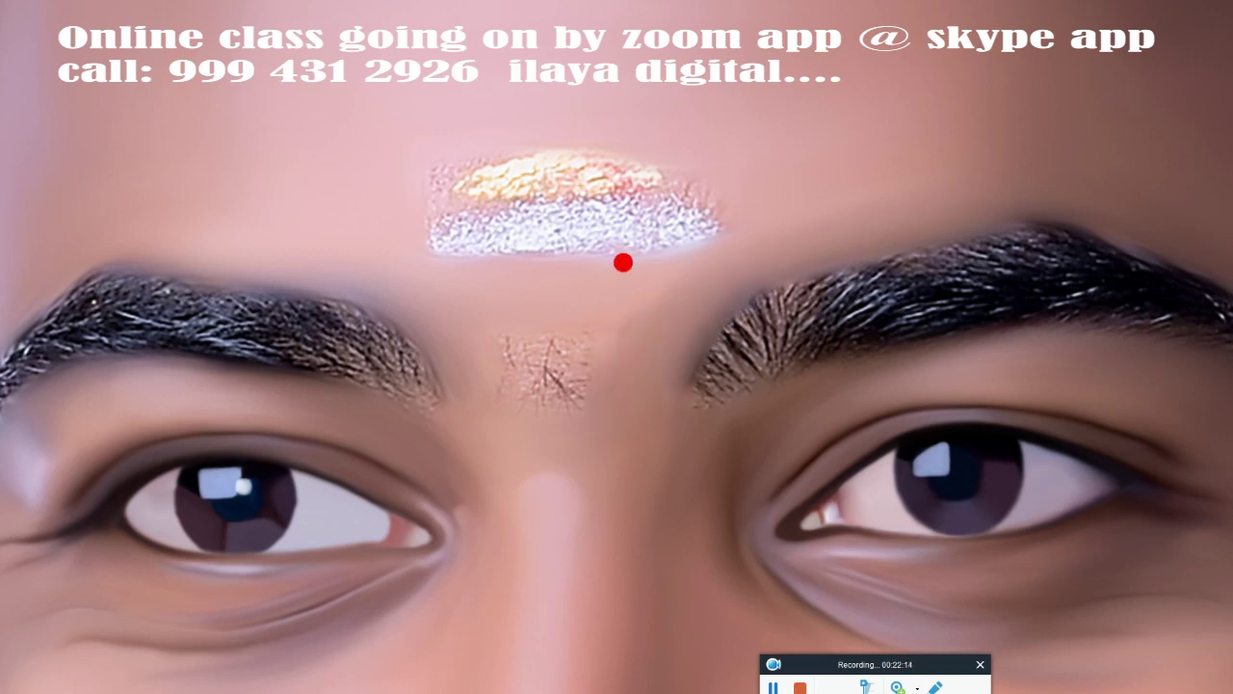
pyautogui.moveTo(427, 294)
pyautogui.mouseDown()
pyautogui.moveTo(559, 338)
pyautogui.moveTo(626, 266)
pyautogui.mouseUp()
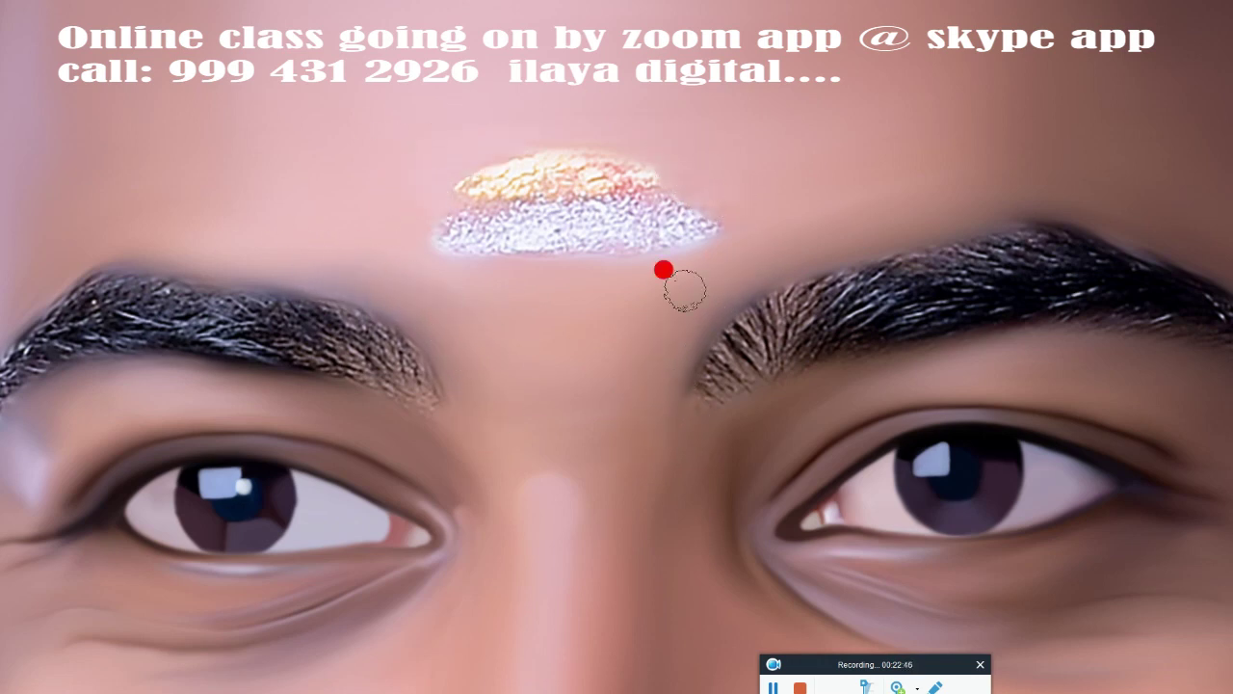
# Soften both eyebrows, including the tail, into smooth blurred strokes.
pyautogui.hscroll(5, 663, 270)
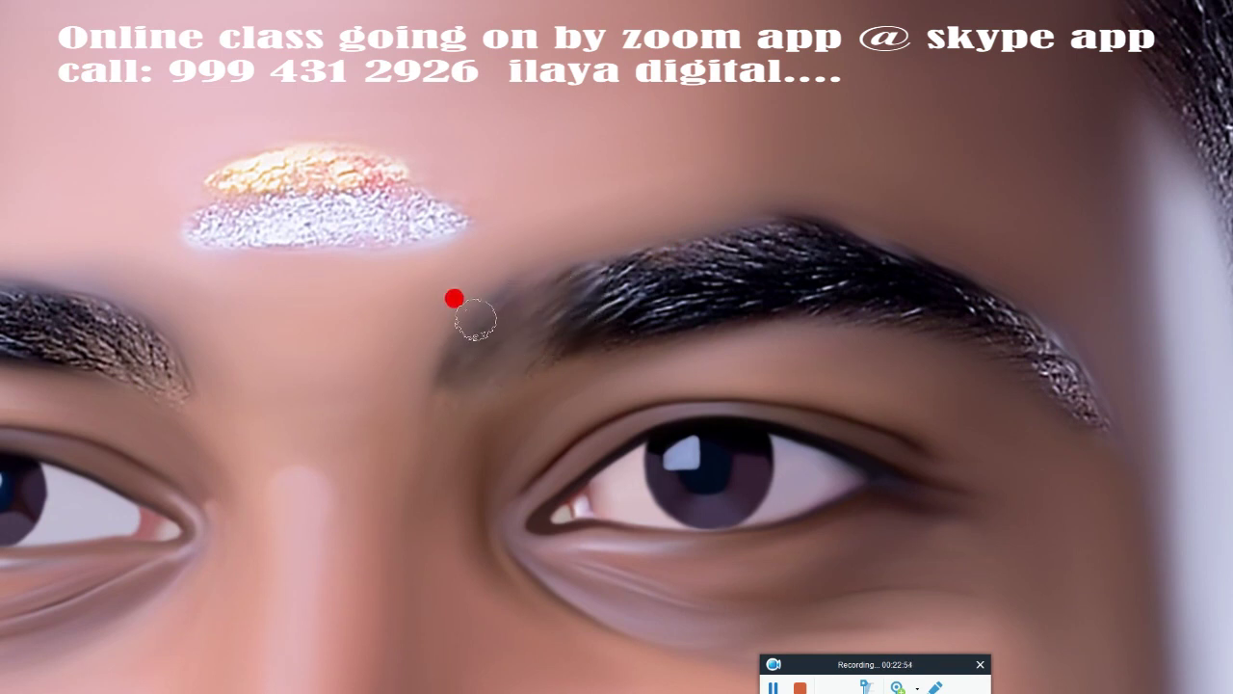
pyautogui.moveTo(662, 276)
pyautogui.mouseDown()
pyautogui.moveTo(546, 330)
pyautogui.moveTo(642, 259)
pyautogui.moveTo(768, 215)
pyautogui.moveTo(929, 277)
pyautogui.moveTo(986, 322)
pyautogui.mouseUp()
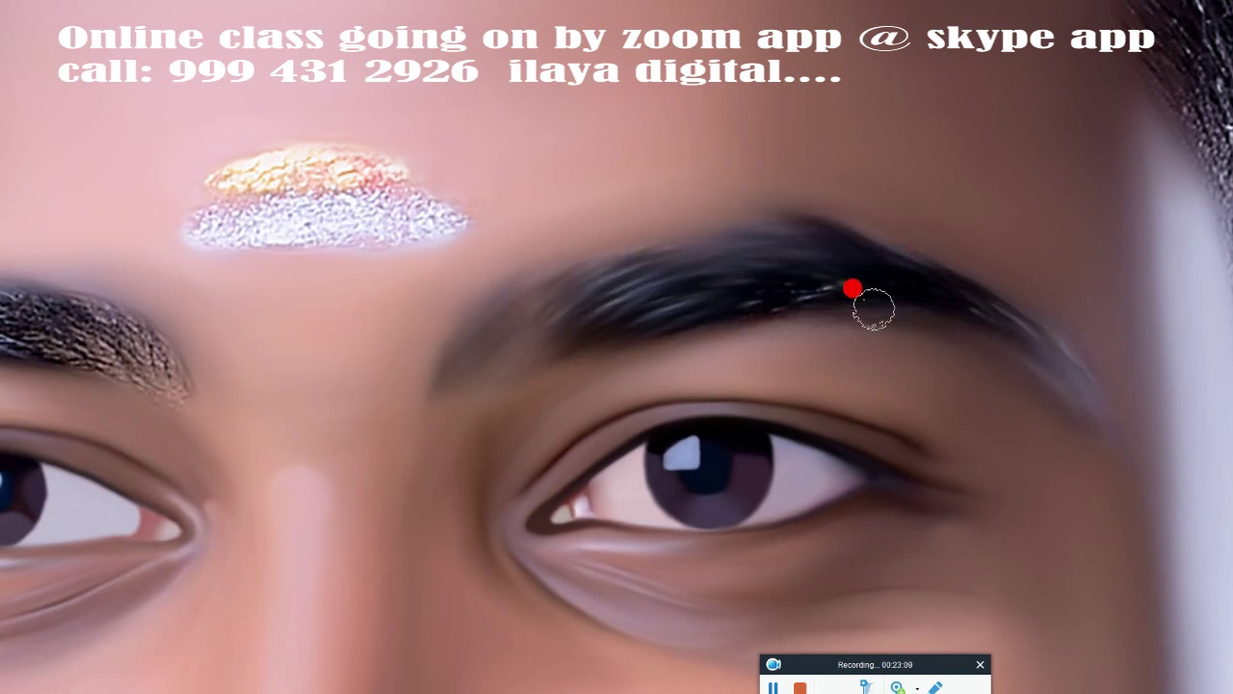
pyautogui.moveTo(873, 309)
pyautogui.mouseDown()
pyautogui.moveTo(971, 316)
pyautogui.moveTo(654, 261)
pyautogui.mouseUp()
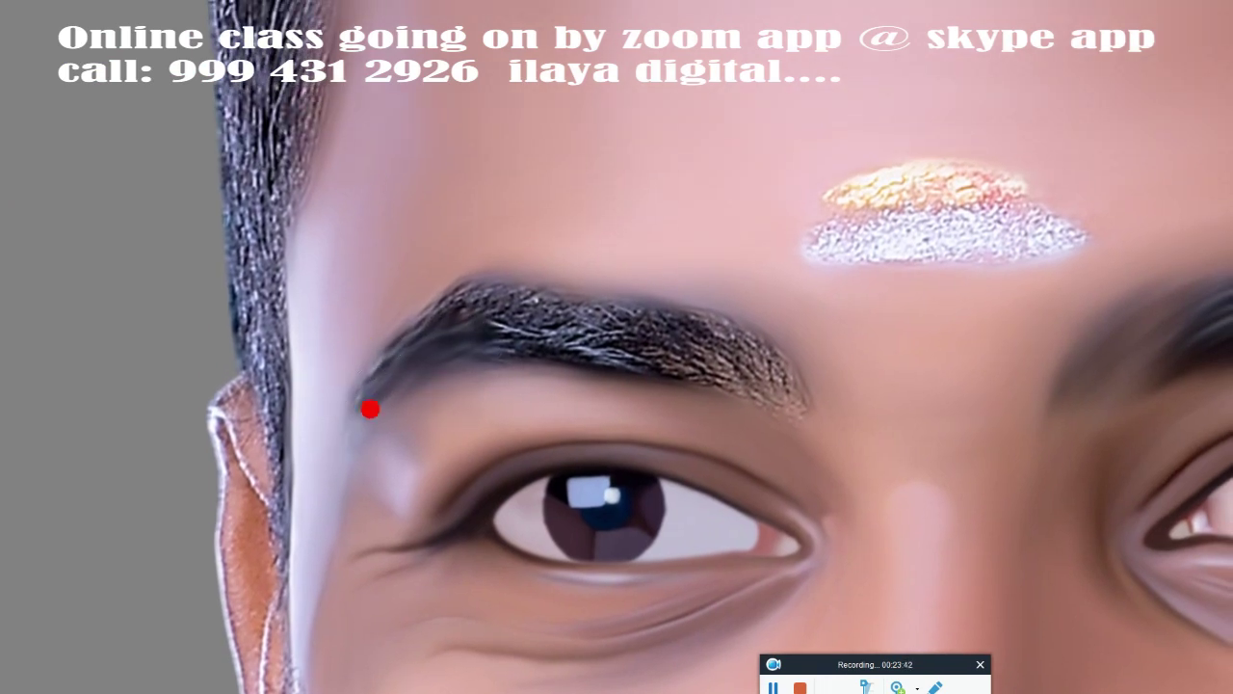
pyautogui.moveTo(340, 417)
pyautogui.mouseDown()
pyautogui.moveTo(529, 297)
pyautogui.moveTo(493, 352)
pyautogui.moveTo(749, 360)
pyautogui.moveTo(800, 383)
pyautogui.moveTo(627, 357)
pyautogui.moveTo(710, 334)
pyautogui.moveTo(771, 374)
pyautogui.mouseUp()
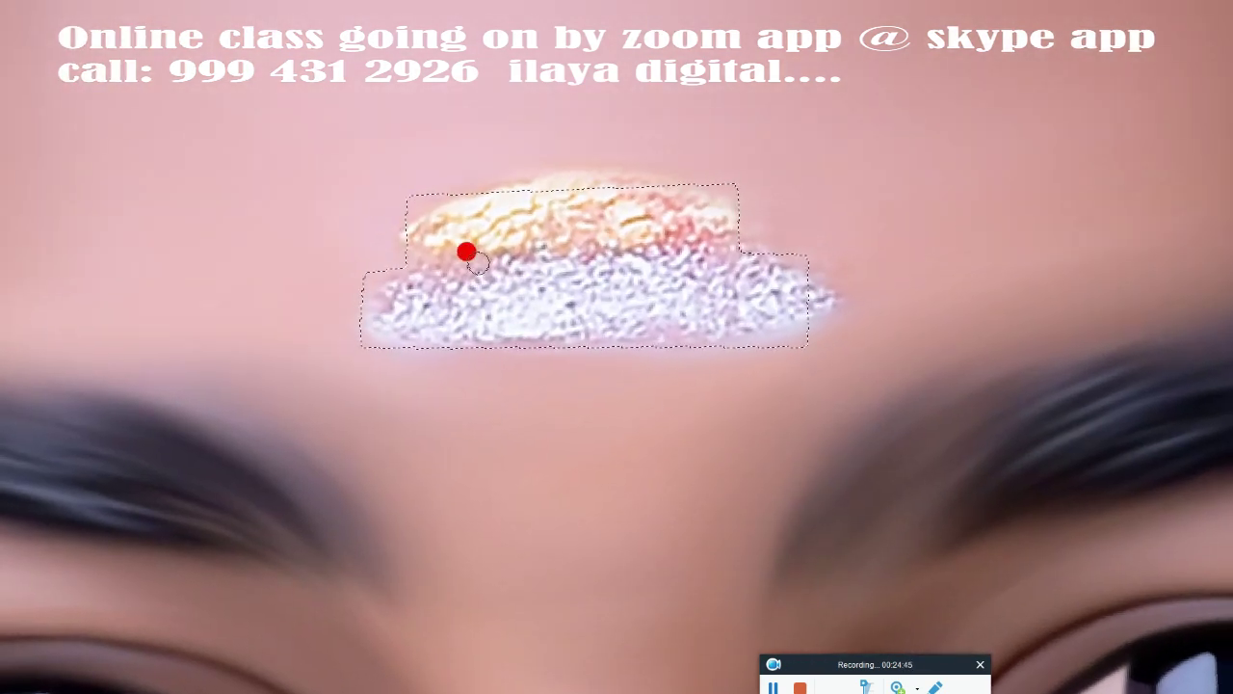
# Smudge the yellow and white bands of the forehead mark into soft smears, zooming in closer.
pyautogui.moveTo(605, 242)
pyautogui.mouseDown()
pyautogui.moveTo(617, 221)
pyautogui.moveTo(724, 206)
pyautogui.mouseUp()
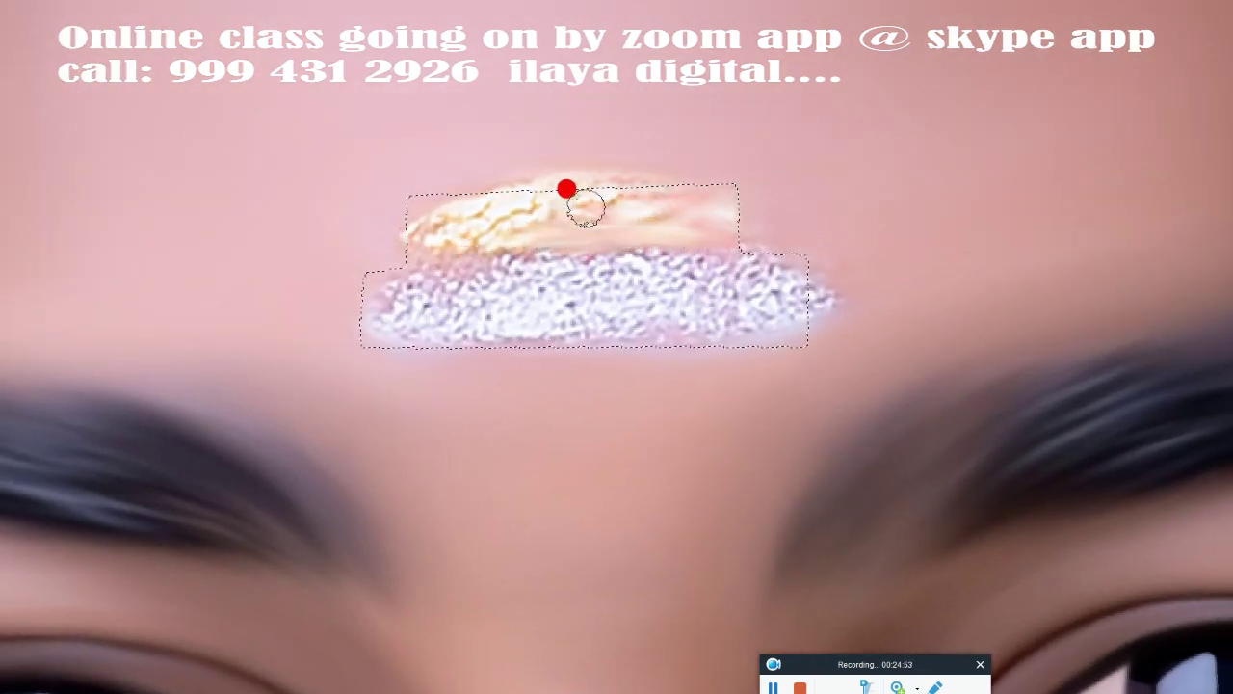
pyautogui.moveTo(406, 236)
pyautogui.mouseDown()
pyautogui.moveTo(488, 244)
pyautogui.moveTo(644, 225)
pyautogui.mouseUp()
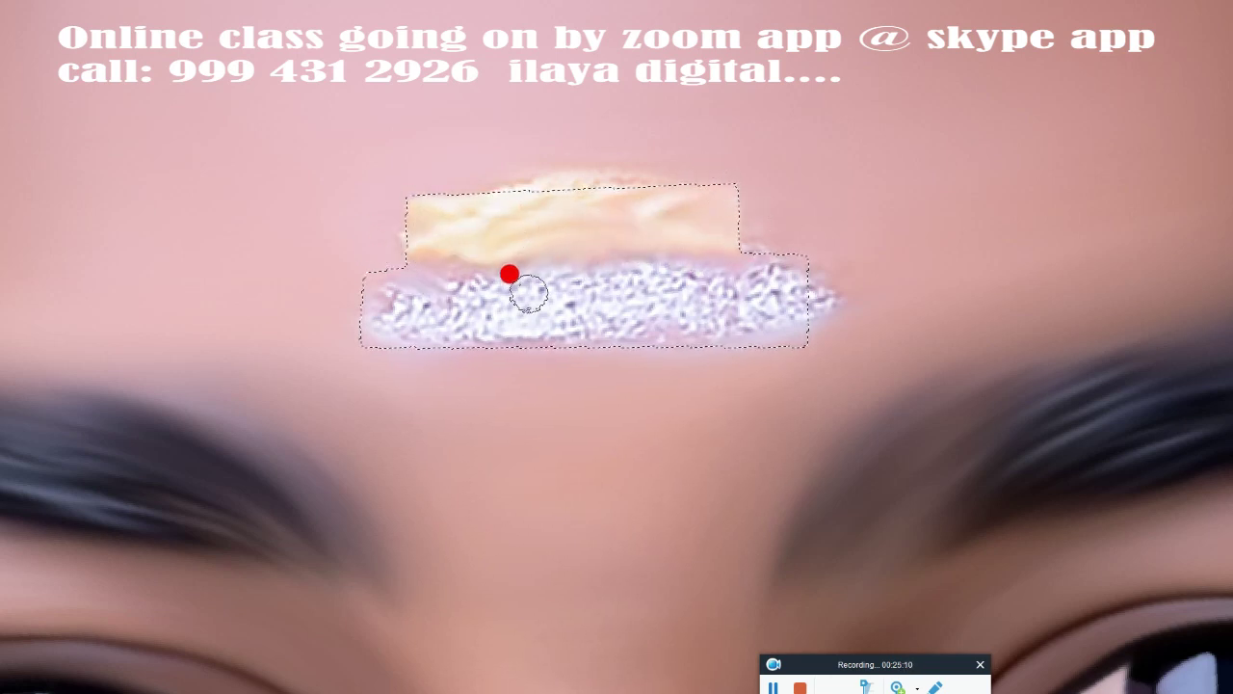
pyautogui.moveTo(529, 293); pyautogui.dragTo(356, 292)
pyautogui.moveTo(573, 292)
pyautogui.mouseDown()
pyautogui.moveTo(742, 308)
pyautogui.moveTo(584, 336)
pyautogui.moveTo(597, 333)
pyautogui.moveTo(487, 315)
pyautogui.mouseUp()
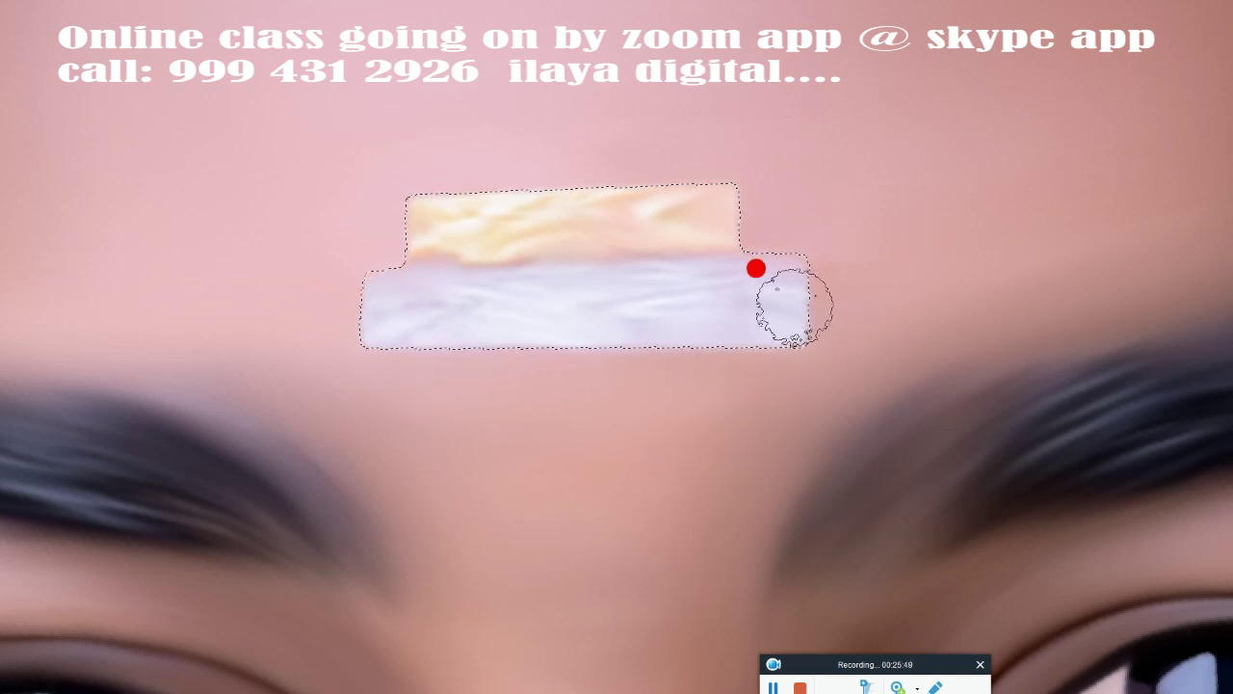
pyautogui.click(637, 447)
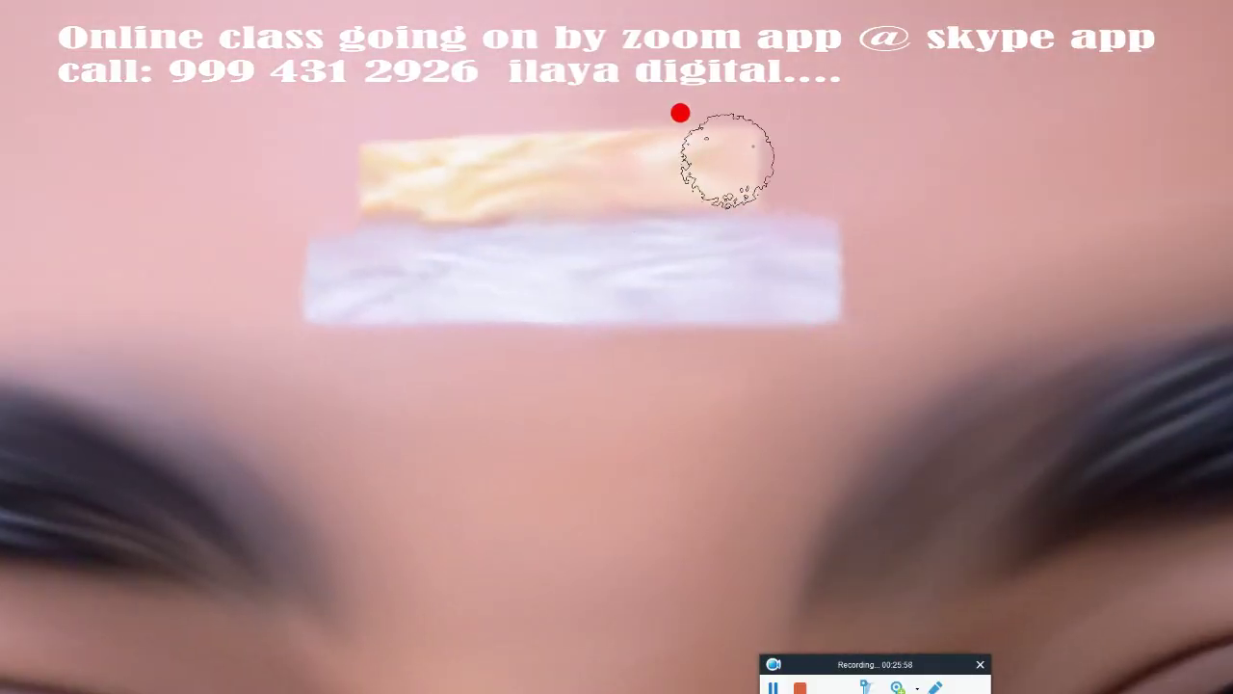
pyautogui.moveTo(558, 141)
pyautogui.mouseDown()
pyautogui.moveTo(372, 220)
pyautogui.moveTo(800, 201)
pyautogui.moveTo(546, 210)
pyautogui.mouseUp()
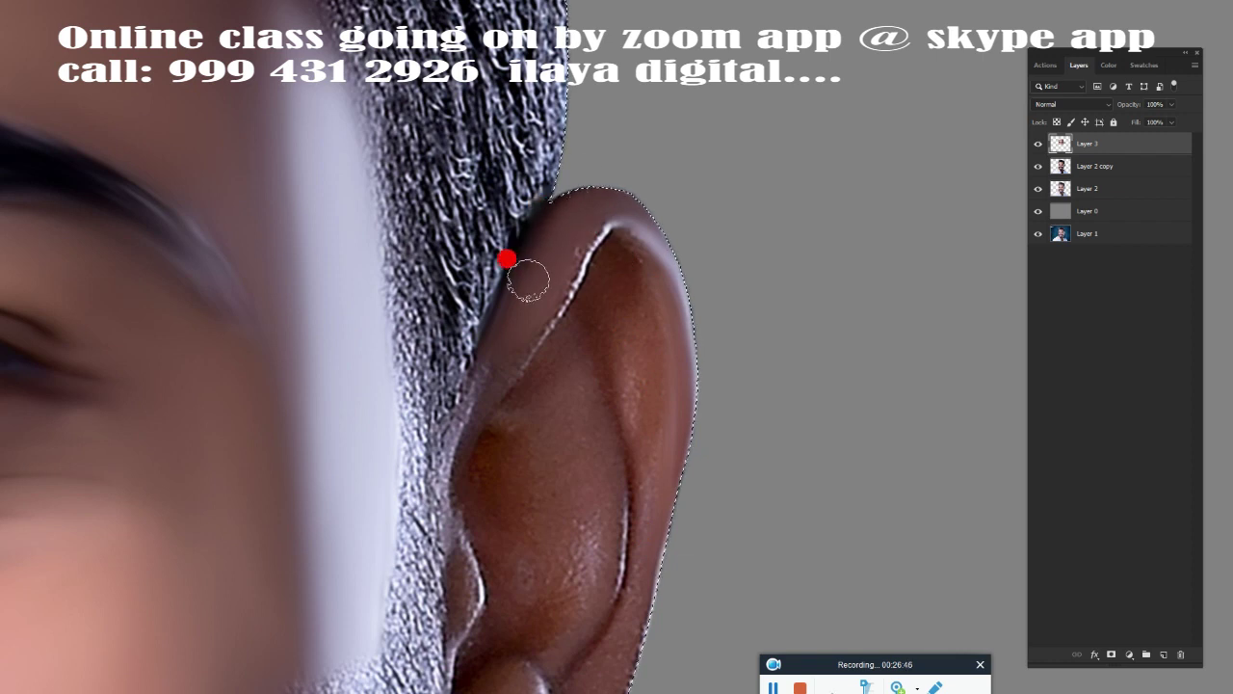
# Smudge the ear rim, inner ear and earlobe smooth, removing the bright highlight spots.
pyautogui.moveTo(676, 345)
pyautogui.mouseDown()
pyautogui.moveTo(488, 336)
pyautogui.moveTo(449, 413)
pyautogui.moveTo(435, 543)
pyautogui.moveTo(447, 405)
pyautogui.mouseUp()
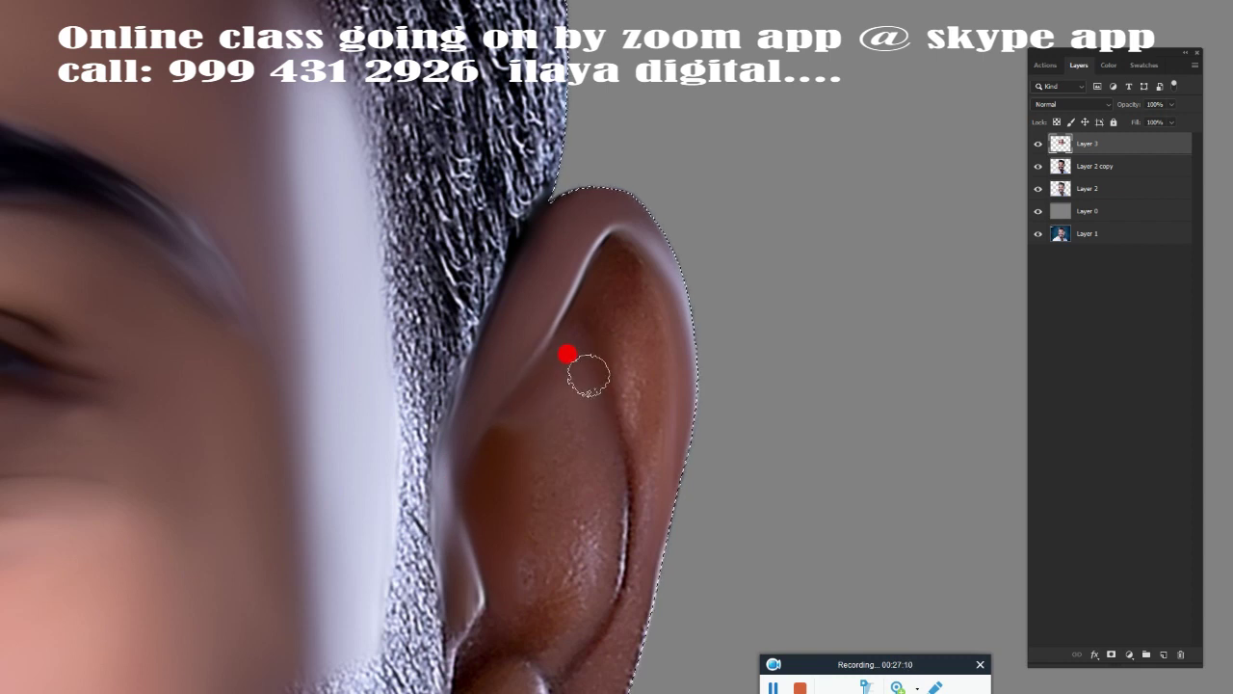
pyautogui.moveTo(567, 353)
pyautogui.mouseDown()
pyautogui.moveTo(565, 570)
pyautogui.moveTo(623, 479)
pyautogui.mouseUp()
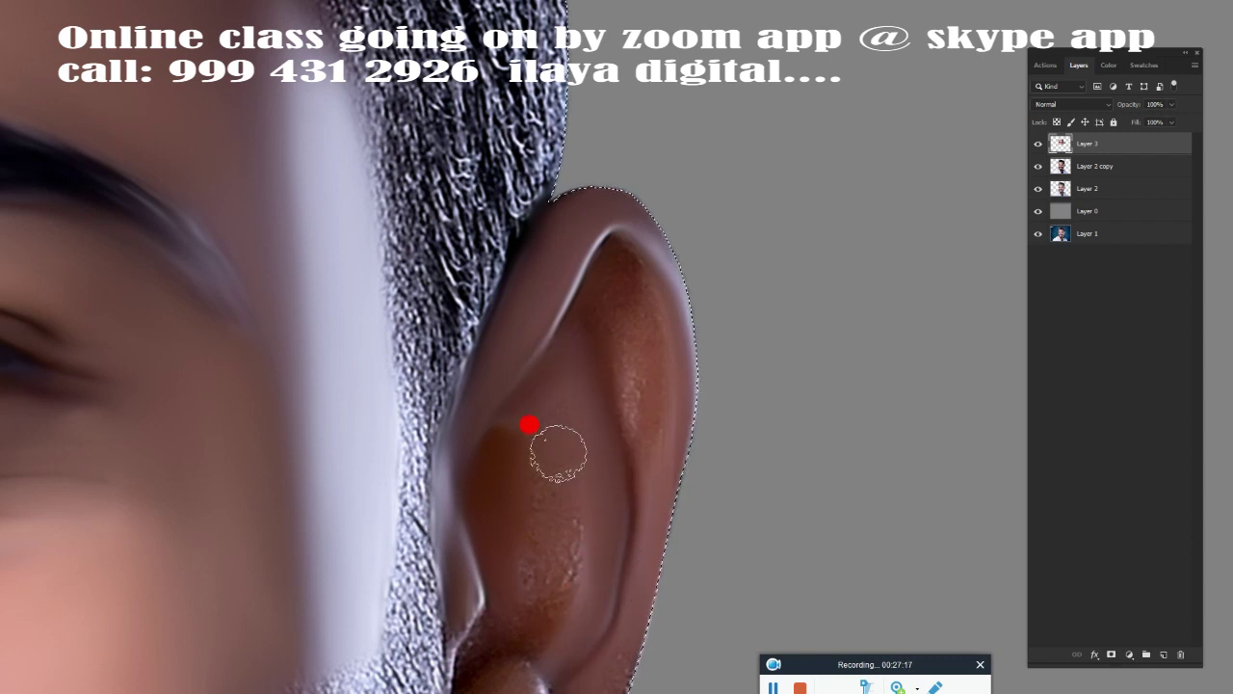
pyautogui.moveTo(508, 466); pyautogui.dragTo(509, 606)
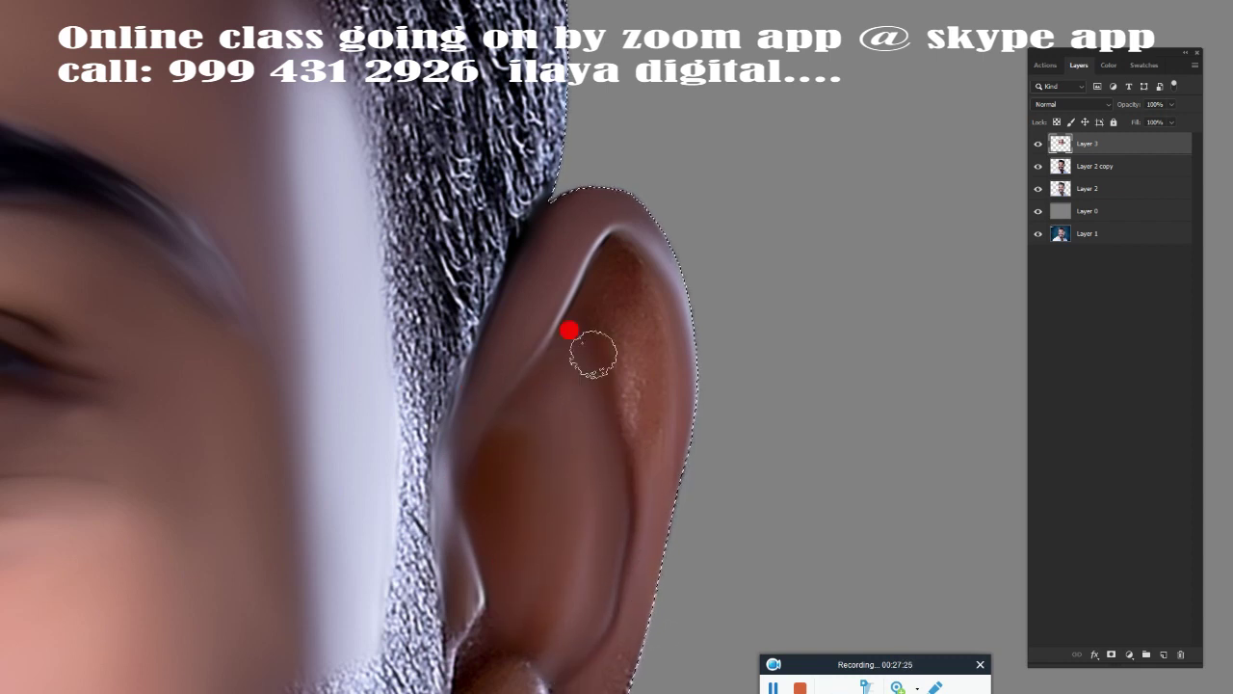
pyautogui.moveTo(632, 272)
pyautogui.mouseDown()
pyautogui.moveTo(644, 504)
pyautogui.moveTo(683, 512)
pyautogui.moveTo(713, 296)
pyautogui.mouseUp()
pyautogui.scroll(-5, 622, 496)
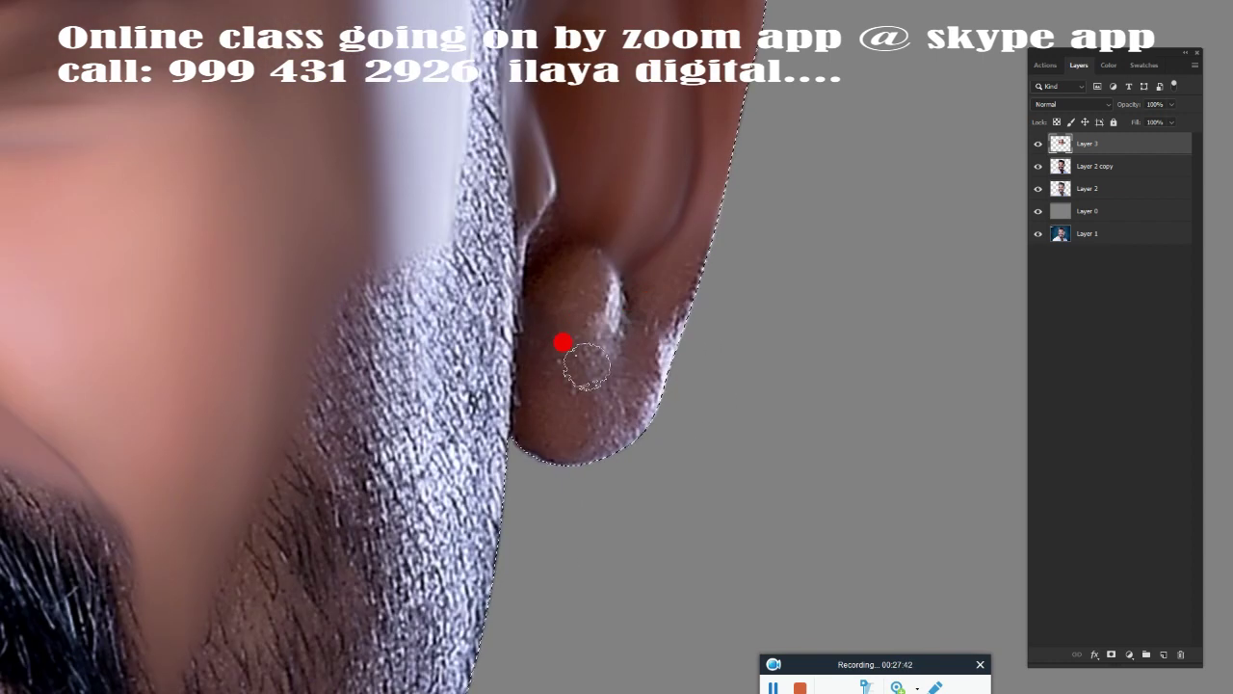
pyautogui.moveTo(560, 190)
pyautogui.mouseDown()
pyautogui.moveTo(575, 278)
pyautogui.moveTo(485, 311)
pyautogui.moveTo(511, 366)
pyautogui.moveTo(570, 284)
pyautogui.moveTo(520, 411)
pyautogui.moveTo(621, 267)
pyautogui.moveTo(639, 392)
pyautogui.moveTo(674, 289)
pyautogui.moveTo(626, 457)
pyautogui.moveTo(590, 236)
pyautogui.mouseUp()
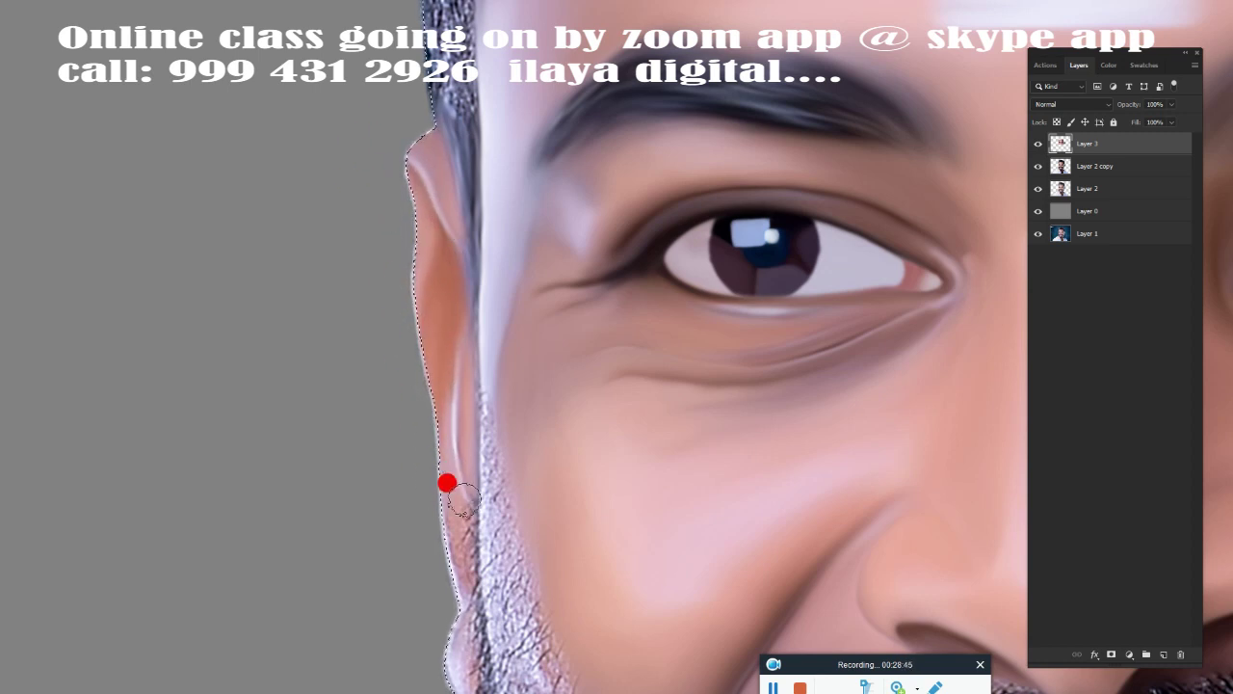
pyautogui.moveTo(447, 483); pyautogui.dragTo(413, 244)
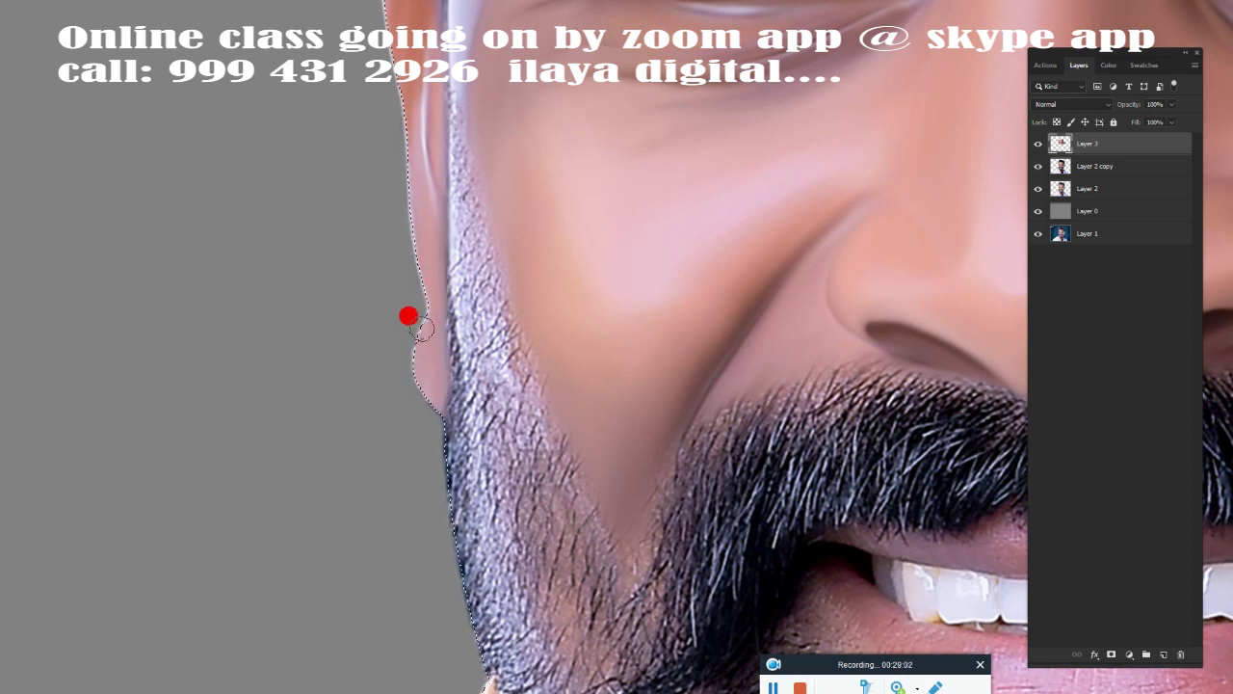
pyautogui.hotkey('shift', 'F6')
# Select Layer 2 copy and add a new empty Layer 4 above it for the hair.
pyautogui.press('Return')
pyautogui.click(1106, 165)
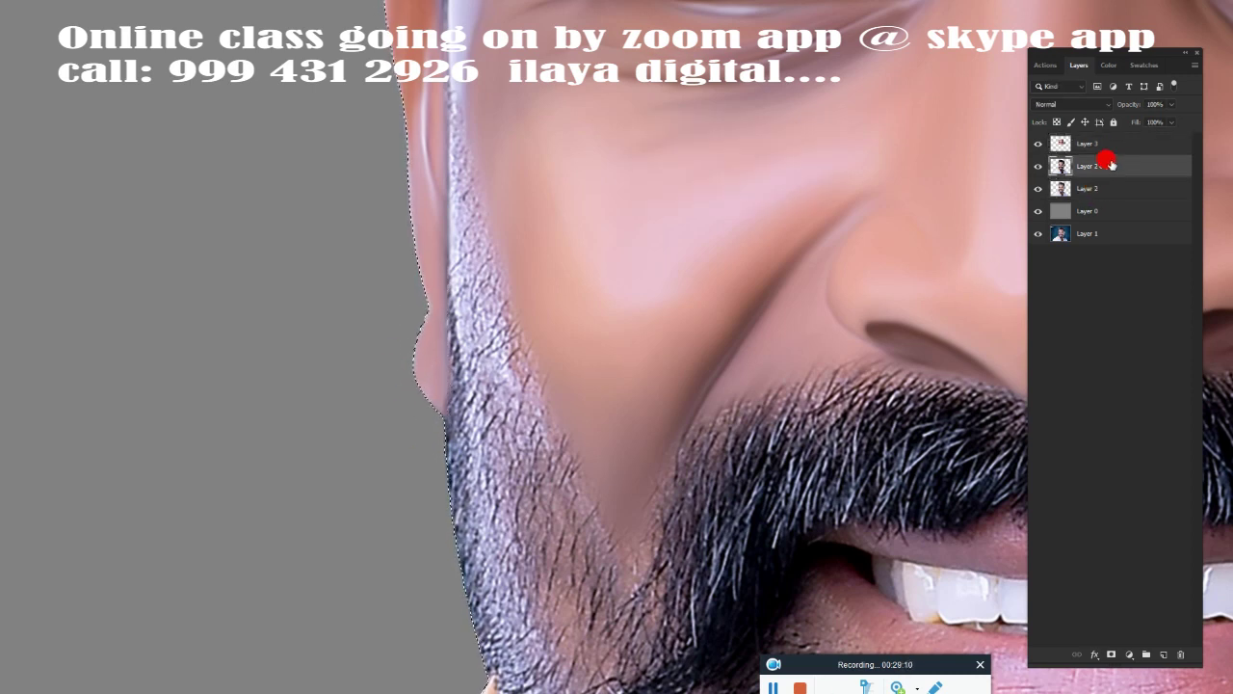
pyautogui.scroll(-3, 630, 333)
pyautogui.scroll(2, 589, 344)
pyautogui.scroll(3, 581, 397)
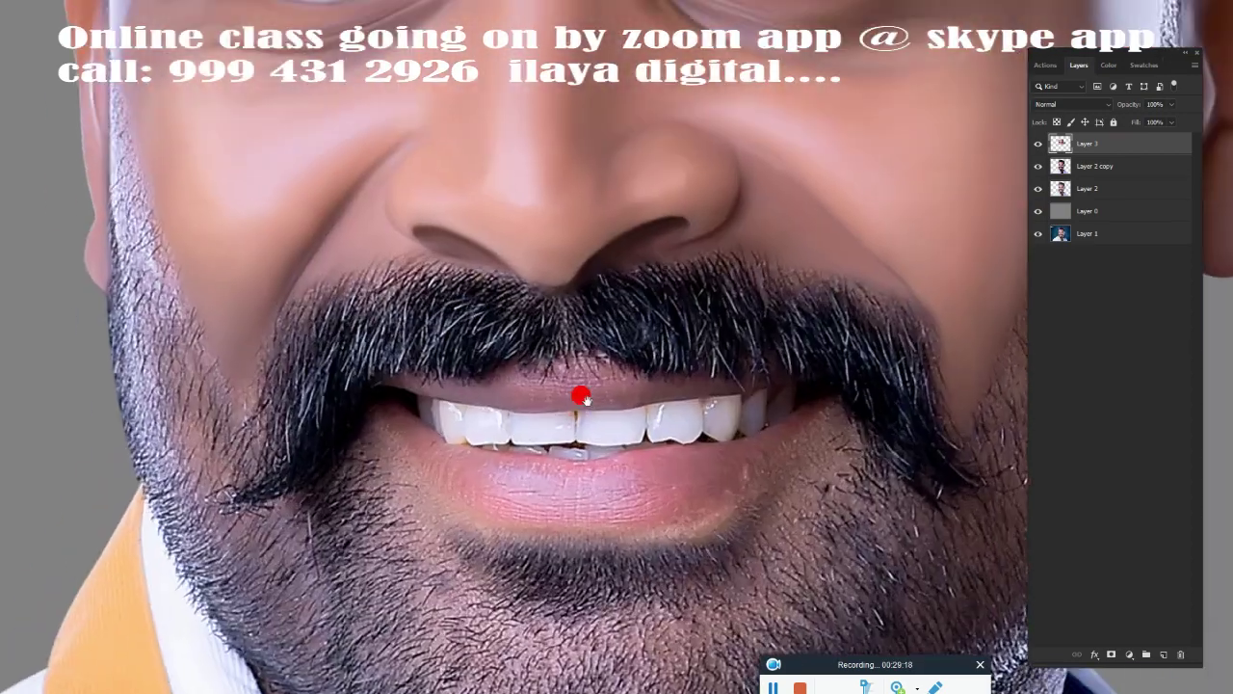
pyautogui.scroll(-2, 581, 397)
pyautogui.scroll(-2, 578, 527)
pyautogui.scroll(3, 529, 534)
pyautogui.scroll(2, 562, 468)
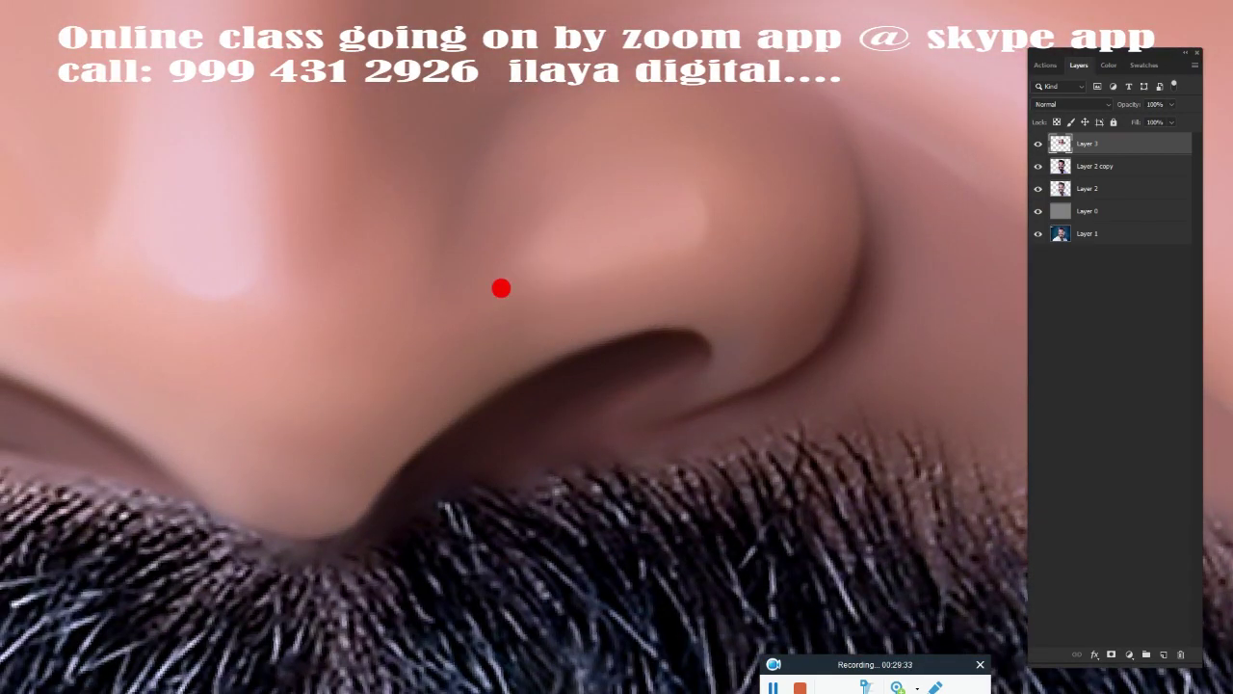
pyautogui.scroll(-3, 501, 286)
pyautogui.scroll(1, 688, 413)
pyautogui.scroll(1, 605, 385)
pyautogui.hotkey('ctrl', 'shift', 'alt', 'n')
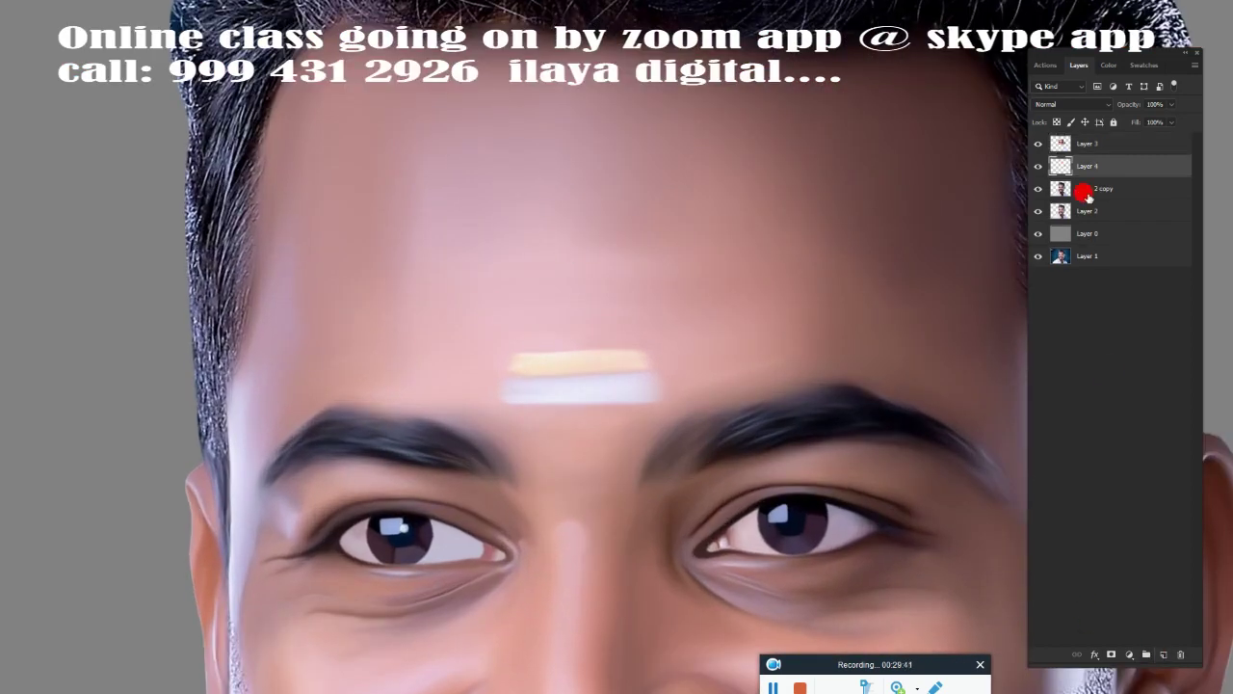
pyautogui.scroll(1, 676, 420)
pyautogui.scroll(2, 675, 420)
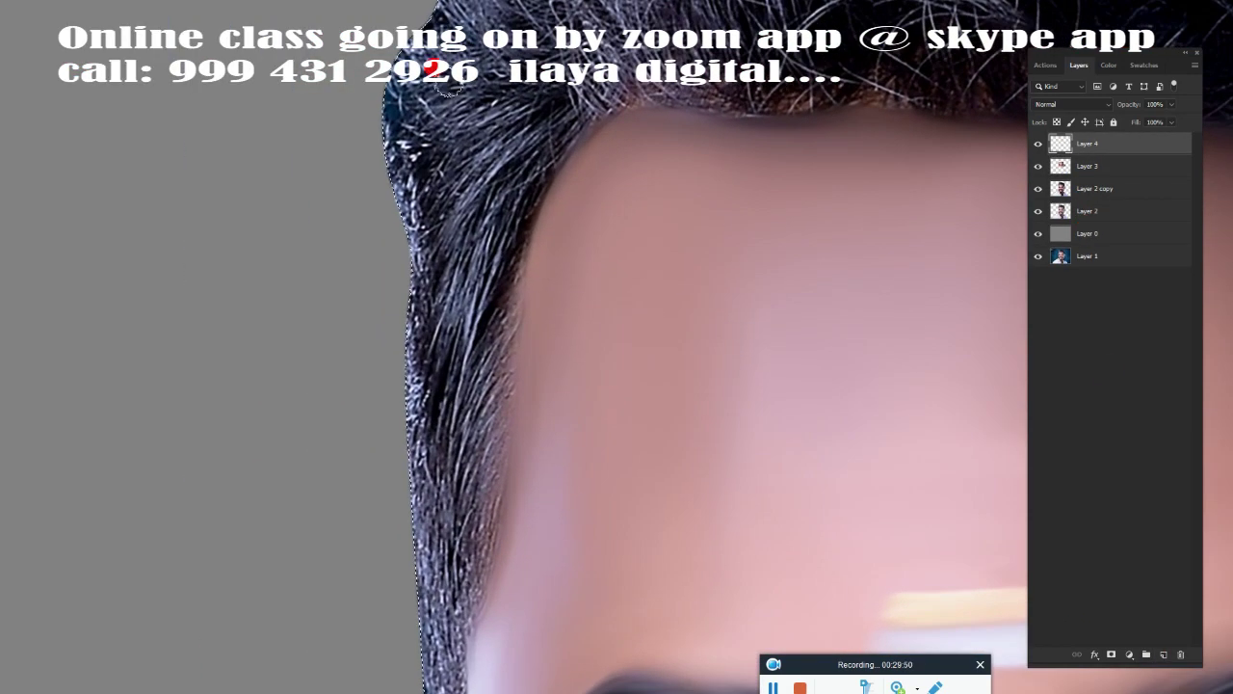
# Smudge the bright wiry strands along the left hairline into smooth dark hair.
pyautogui.moveTo(447, 110)
pyautogui.mouseDown()
pyautogui.moveTo(401, 173)
pyautogui.moveTo(429, 148)
pyautogui.moveTo(377, 245)
pyautogui.moveTo(412, 217)
pyautogui.moveTo(512, 209)
pyautogui.moveTo(495, 413)
pyautogui.moveTo(488, 187)
pyautogui.moveTo(446, 380)
pyautogui.moveTo(374, 350)
pyautogui.moveTo(452, 80)
pyautogui.mouseUp()
pyautogui.moveTo(508, 192)
pyautogui.mouseDown()
pyautogui.moveTo(504, 394)
pyautogui.moveTo(518, 360)
pyautogui.moveTo(473, 402)
pyautogui.moveTo(486, 382)
pyautogui.mouseUp()
pyautogui.scroll(3, 501, 474)
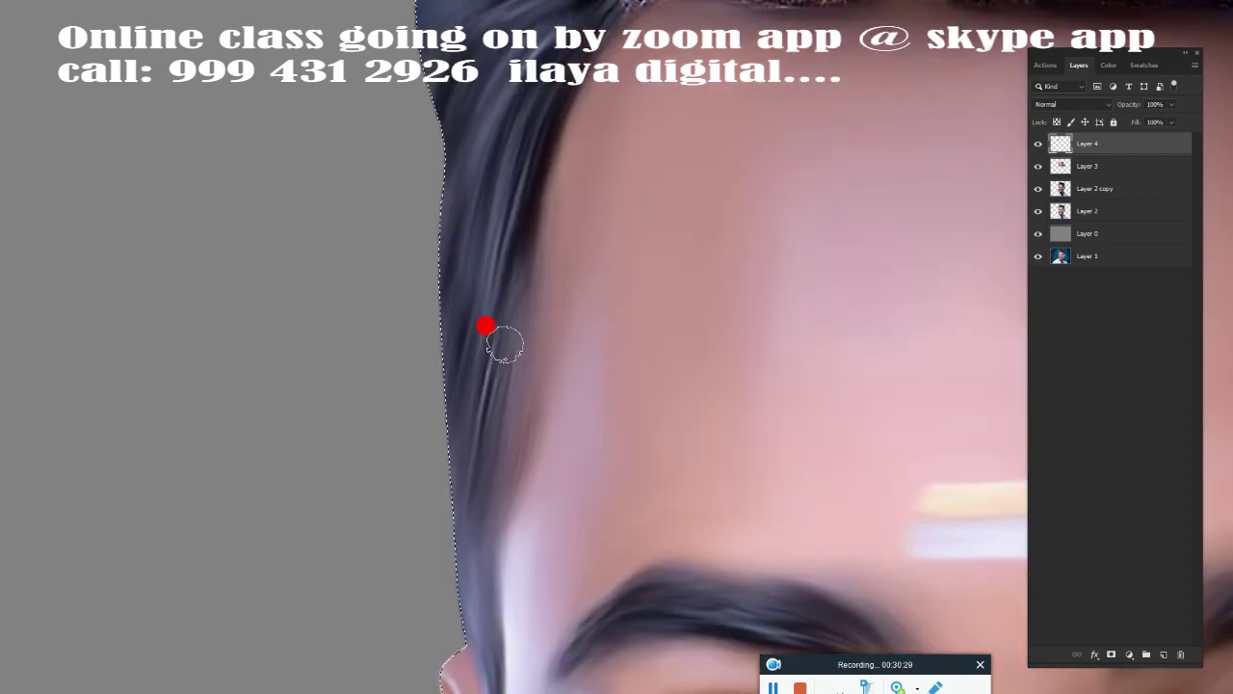
pyautogui.moveTo(488, 324)
pyautogui.mouseDown()
pyautogui.moveTo(471, 356)
pyautogui.moveTo(463, 511)
pyautogui.mouseUp()
pyautogui.scroll(2, 463, 512)
pyautogui.moveTo(486, 345)
pyautogui.mouseDown()
pyautogui.moveTo(440, 434)
pyautogui.moveTo(357, 394)
pyautogui.moveTo(440, 298)
pyautogui.moveTo(494, 302)
pyautogui.moveTo(412, 190)
pyautogui.moveTo(500, 68)
pyautogui.moveTo(645, 42)
pyautogui.moveTo(493, 124)
pyautogui.moveTo(449, 121)
pyautogui.moveTo(523, 253)
pyautogui.mouseUp()
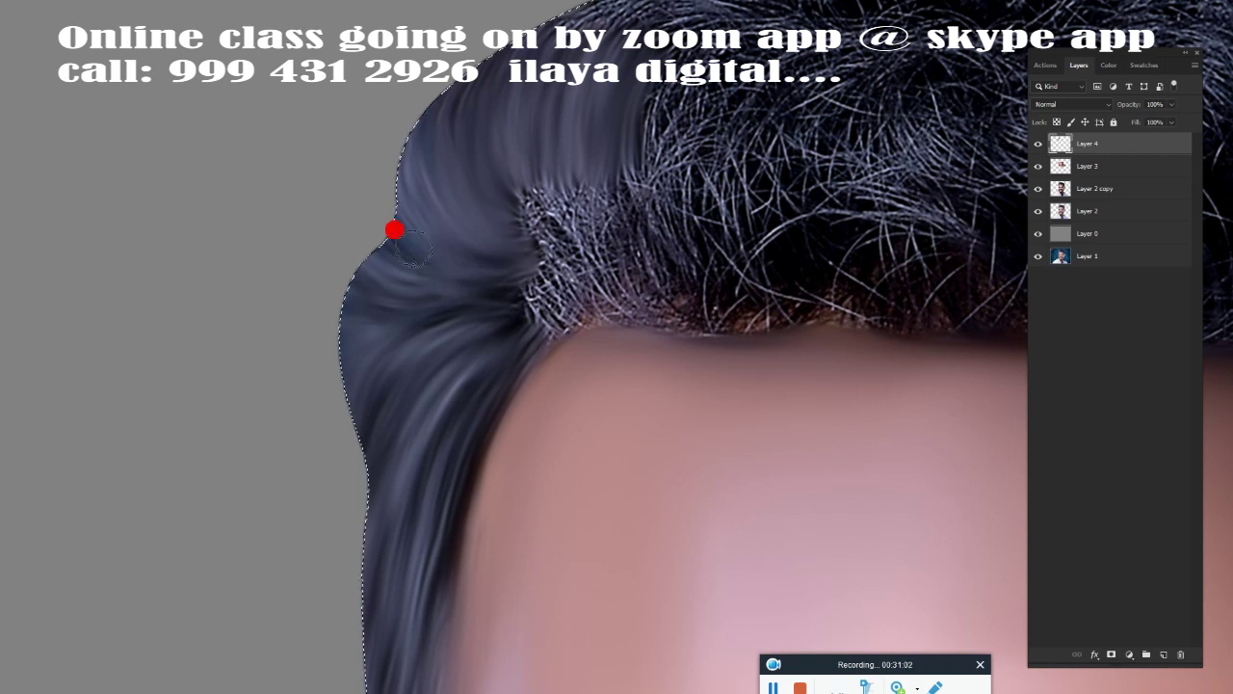
# Smooth the upper and top hair strands into dark hair, zooming in and out.
pyautogui.hotkey('ctrl', '+')
pyautogui.moveTo(441, 350)
pyautogui.mouseDown()
pyautogui.moveTo(283, 222)
pyautogui.moveTo(491, 295)
pyautogui.moveTo(550, 370)
pyautogui.mouseUp()
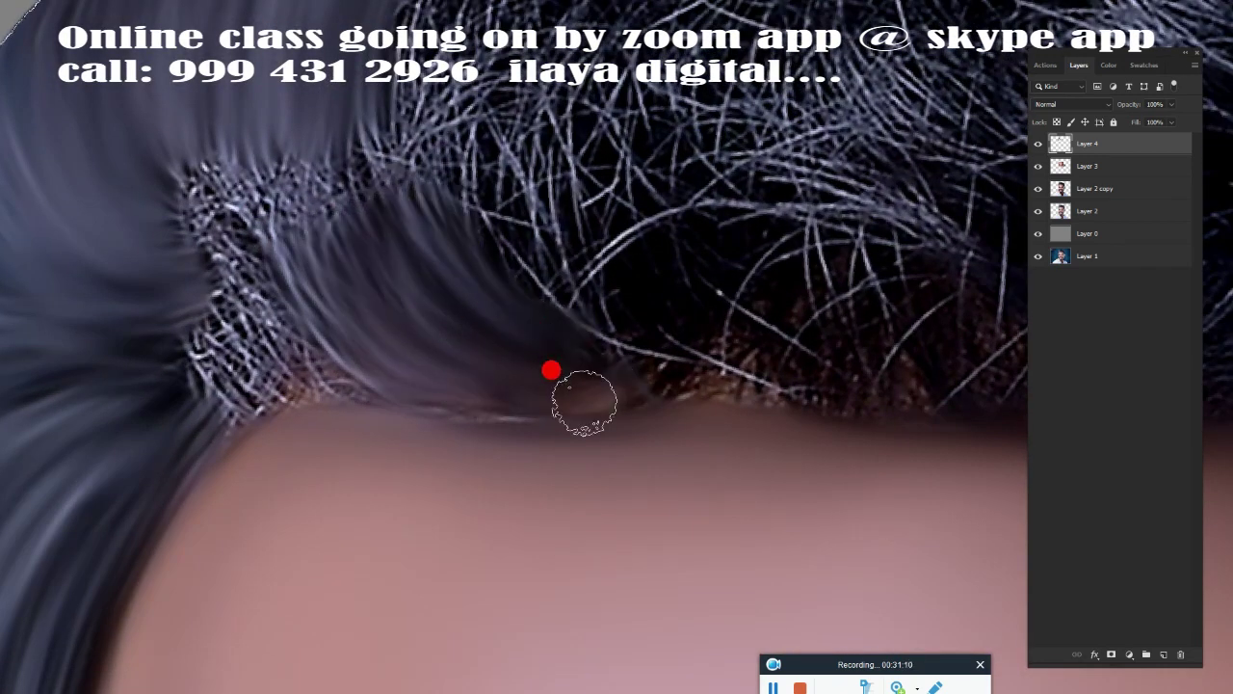
pyautogui.hotkey('ctrl', '-')
pyautogui.moveTo(394, 303)
pyautogui.mouseDown()
pyautogui.moveTo(556, 346)
pyautogui.moveTo(578, 144)
pyautogui.moveTo(626, 318)
pyautogui.mouseUp()
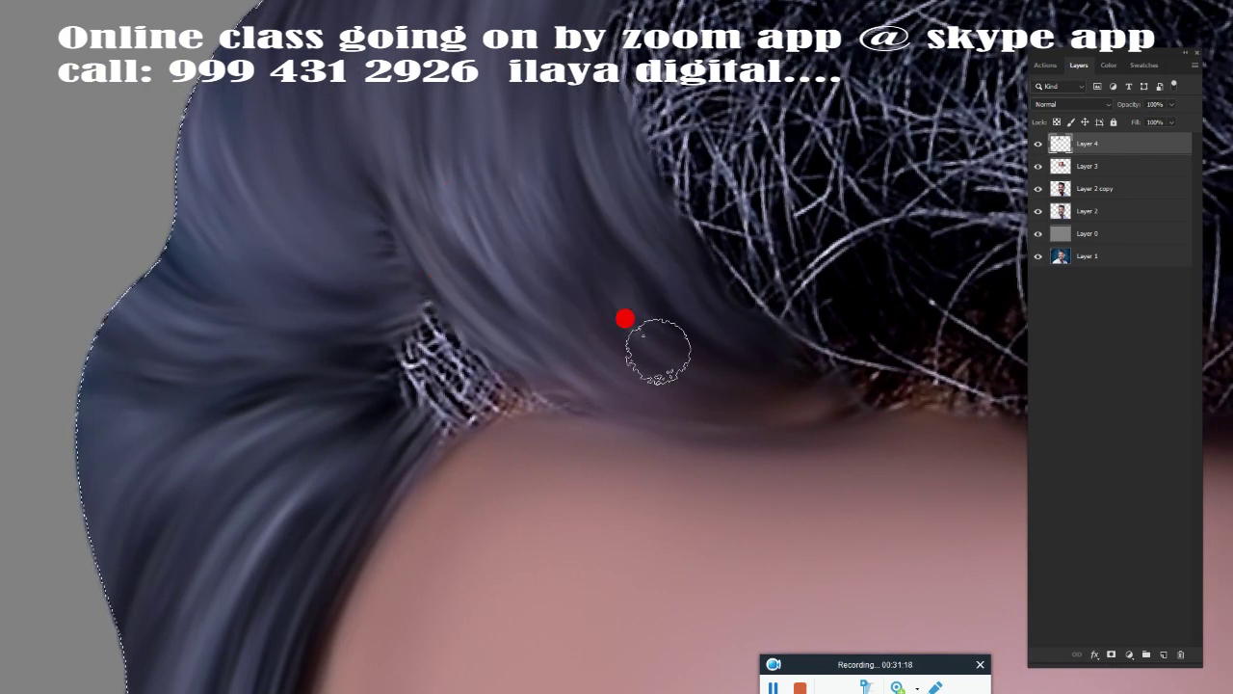
pyautogui.moveTo(333, 165)
pyautogui.mouseDown()
pyautogui.moveTo(353, 303)
pyautogui.moveTo(504, 369)
pyautogui.mouseUp()
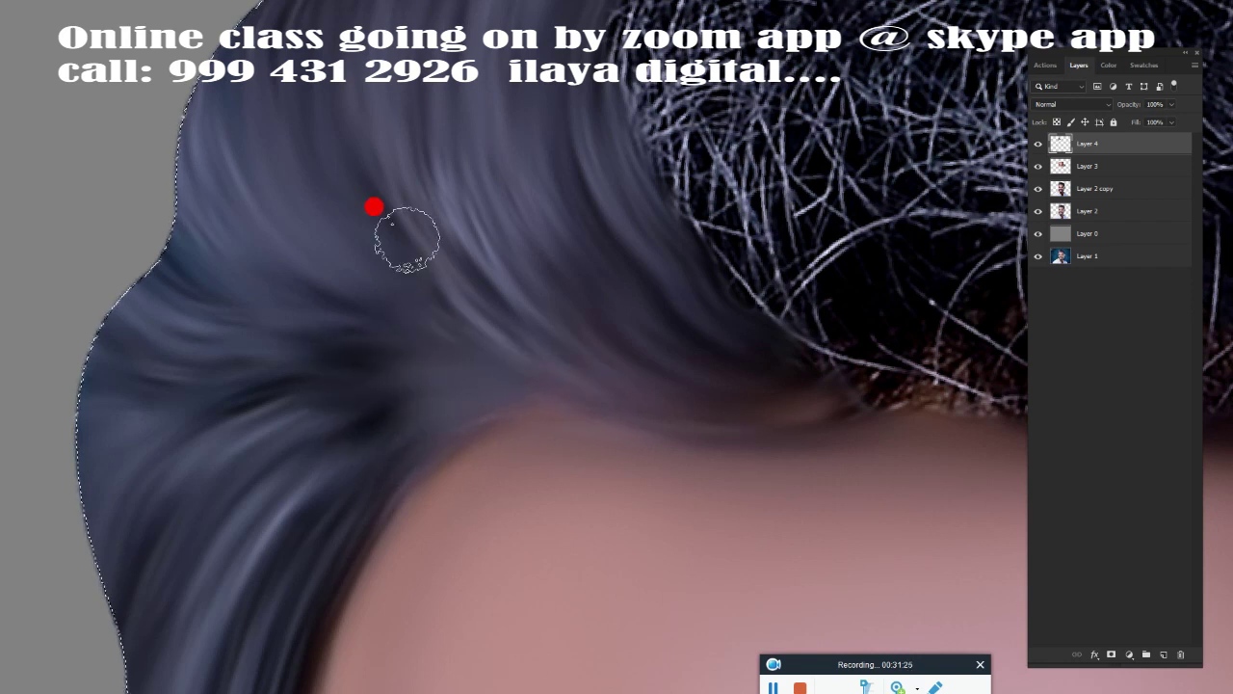
pyautogui.moveTo(713, 438); pyautogui.dragTo(743, 284)
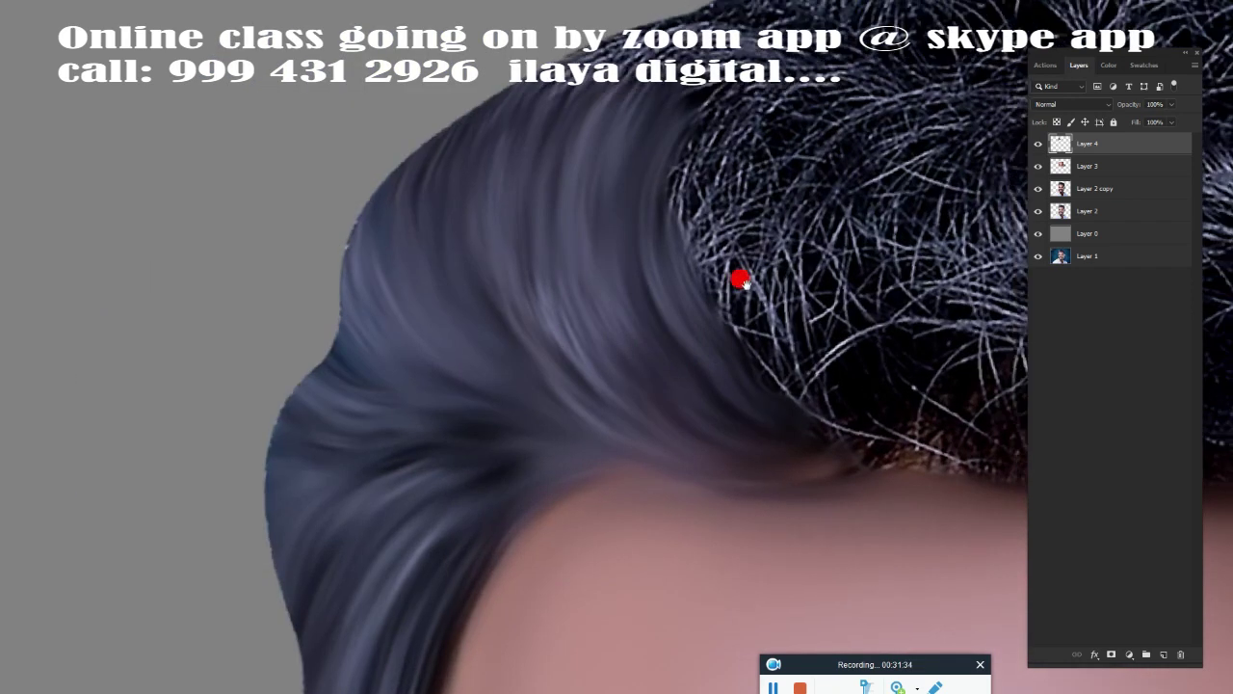
pyautogui.hotkey('ctrl', '-')
pyautogui.moveTo(352, 298)
pyautogui.mouseDown()
pyautogui.moveTo(413, 179)
pyautogui.moveTo(586, 170)
pyautogui.moveTo(690, 221)
pyautogui.moveTo(835, 262)
pyautogui.moveTo(785, 214)
pyautogui.moveTo(591, 234)
pyautogui.moveTo(522, 207)
pyautogui.mouseUp()
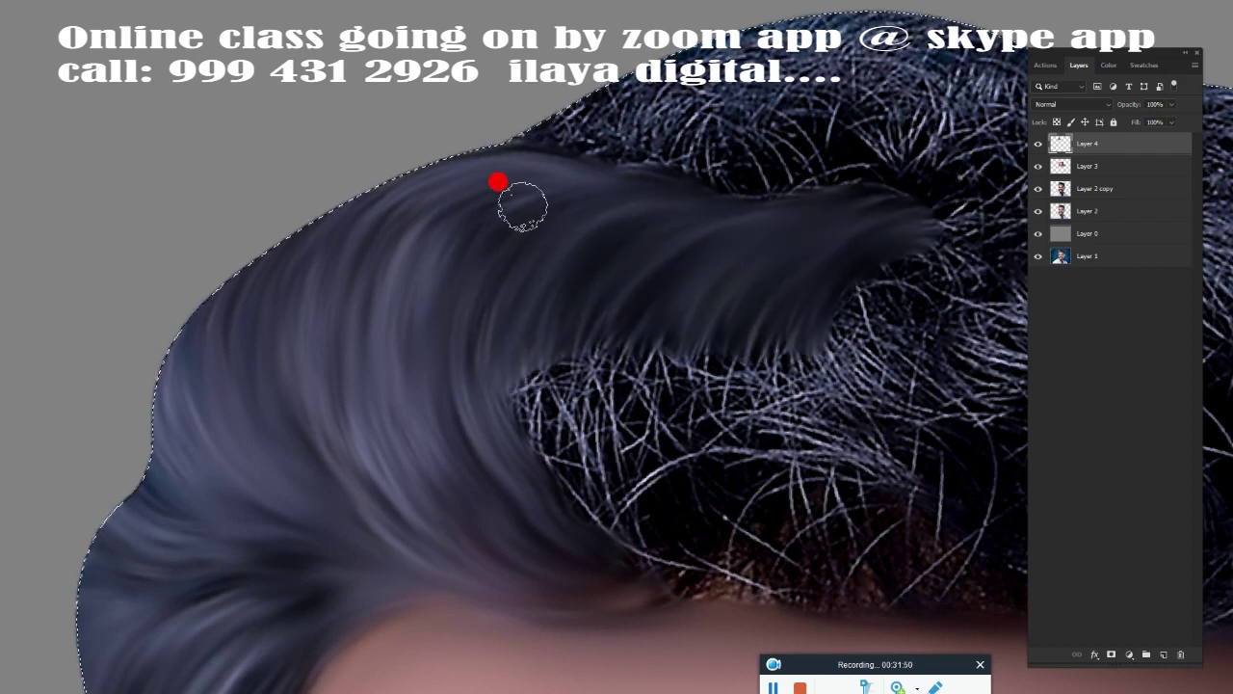
# Blend bright strands at the front of the hair into smooth dark hair, extending right.
pyautogui.scroll(-2, 498, 182)
pyautogui.hscroll(6, 408, 427)
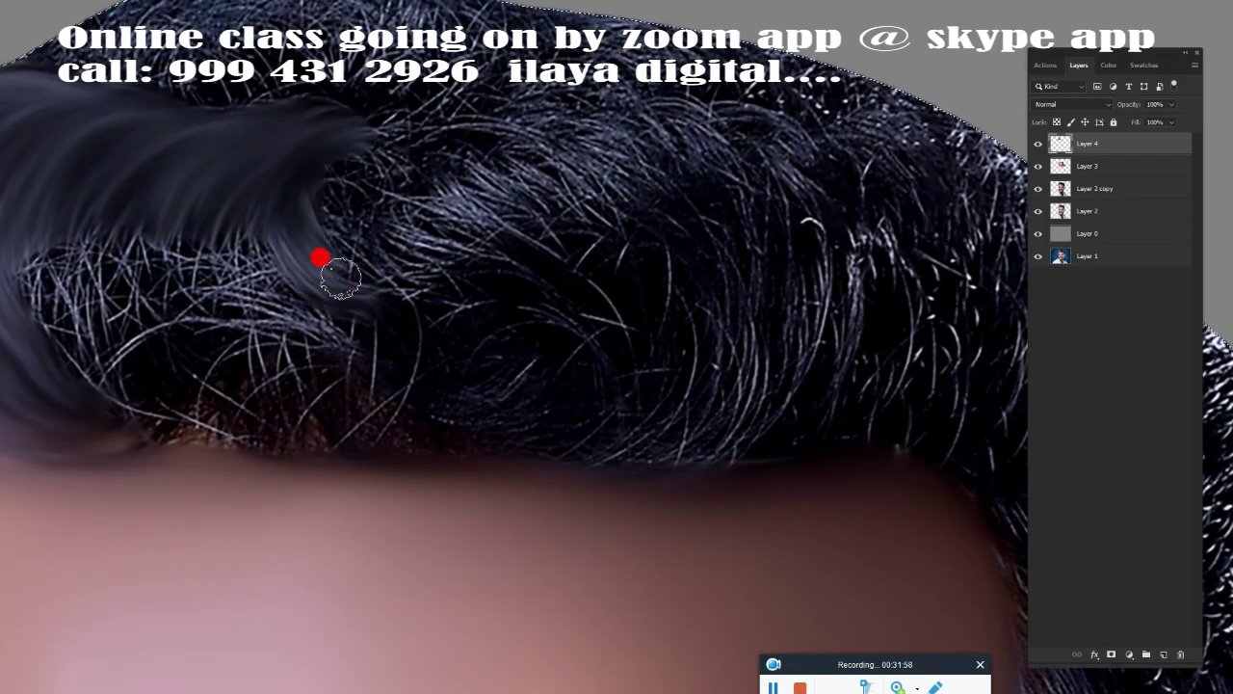
pyautogui.moveTo(340, 279)
pyautogui.mouseDown()
pyautogui.moveTo(372, 202)
pyautogui.moveTo(244, 298)
pyautogui.moveTo(399, 321)
pyautogui.moveTo(348, 229)
pyautogui.moveTo(478, 413)
pyautogui.moveTo(280, 352)
pyautogui.mouseUp()
pyautogui.scroll(1, 410, 229)
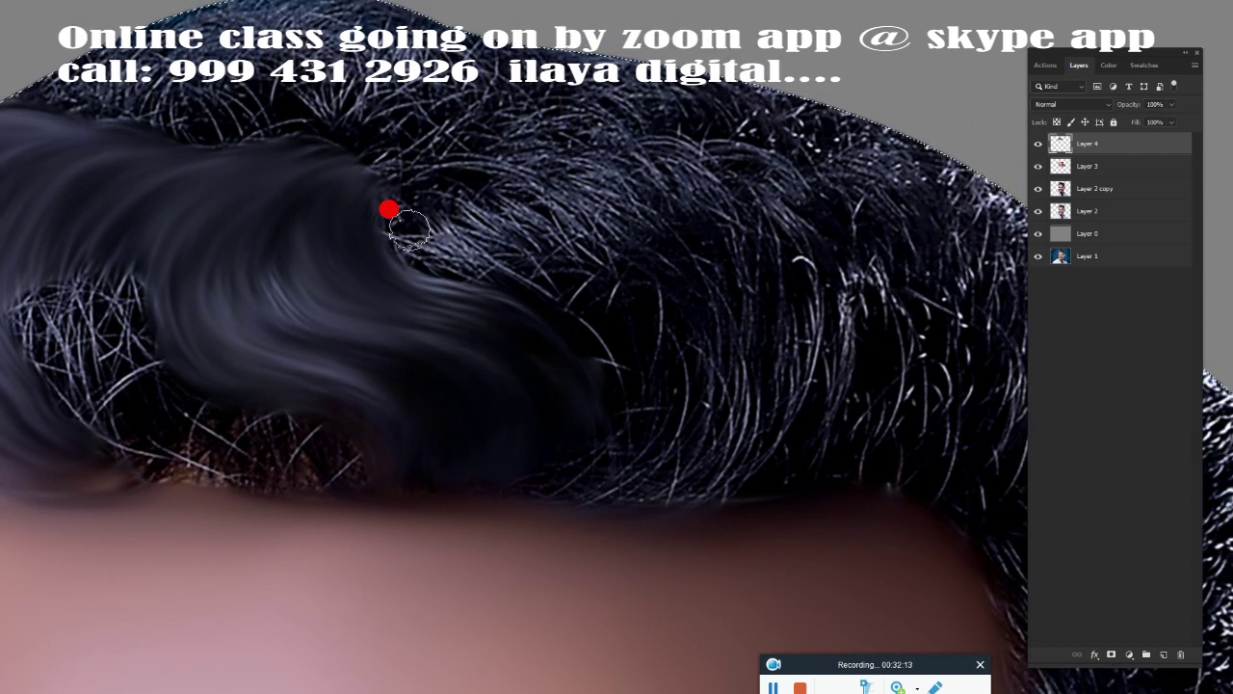
pyautogui.moveTo(408, 229)
pyautogui.mouseDown()
pyautogui.moveTo(703, 207)
pyautogui.moveTo(799, 180)
pyautogui.moveTo(517, 197)
pyautogui.moveTo(639, 199)
pyautogui.mouseUp()
pyautogui.scroll(3, 610, 408)
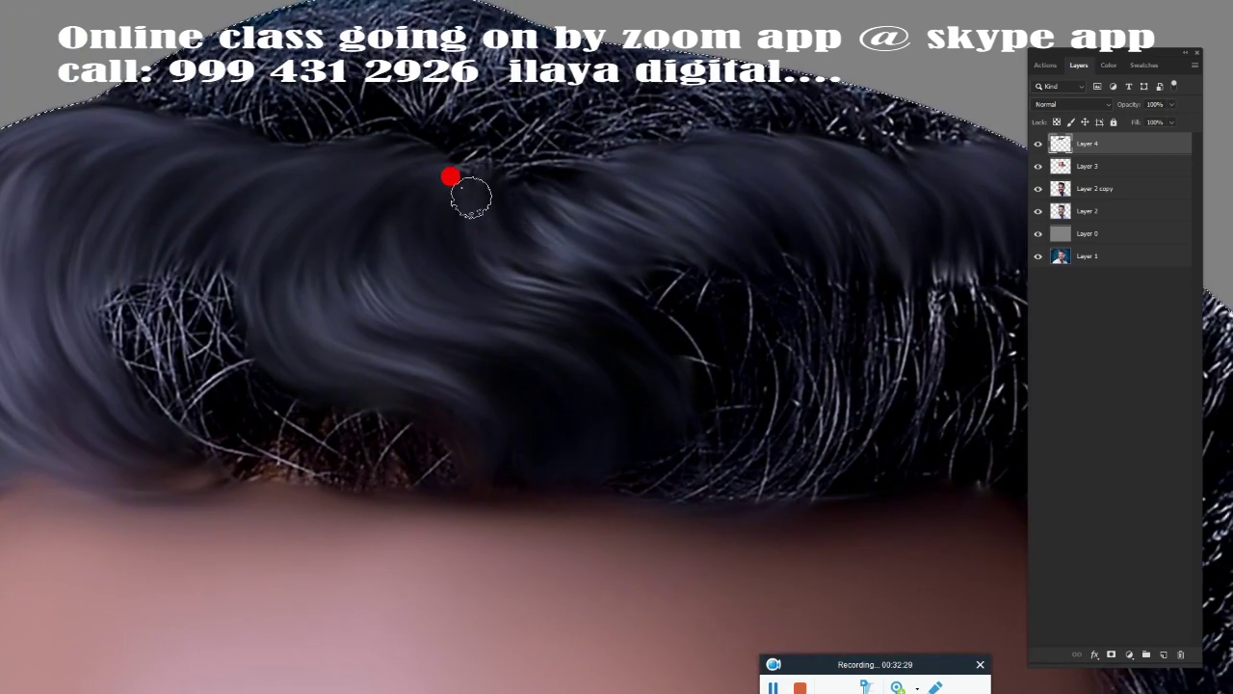
pyautogui.scroll(-3, 556, 311)
pyautogui.scroll(4, 447, 382)
pyautogui.scroll(-1, 350, 283)
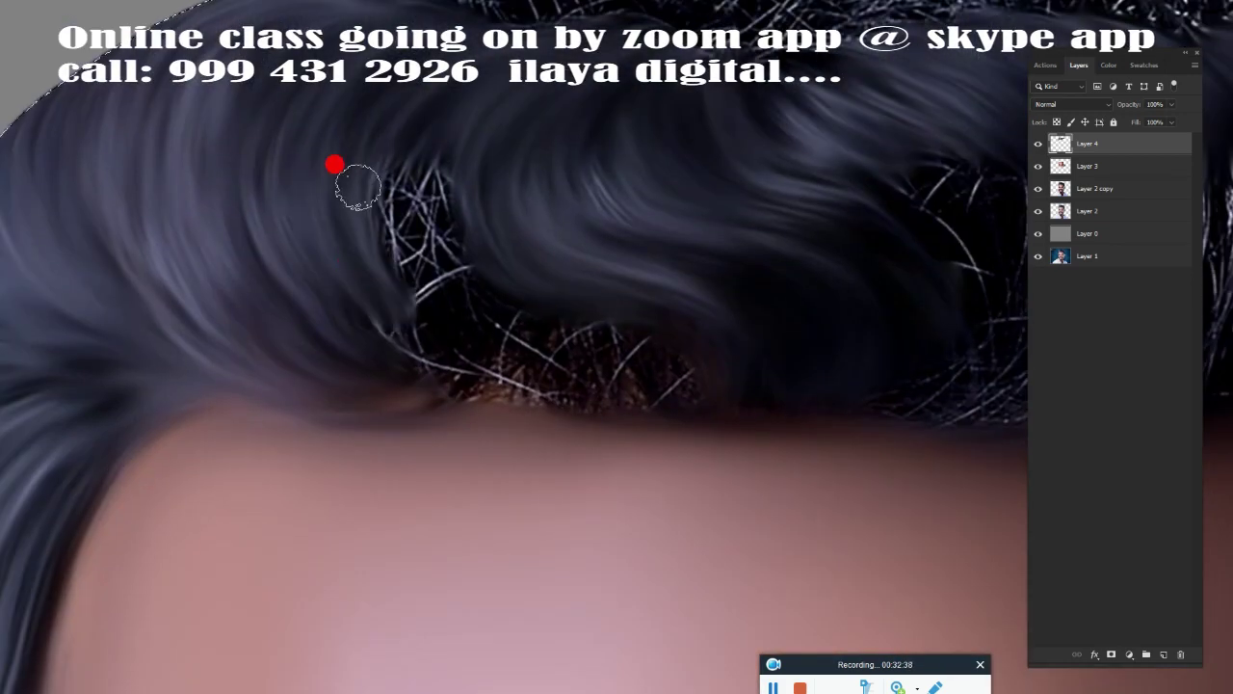
# Smudge away stray white and wiry strands above the forehead and on the right.
pyautogui.moveTo(357, 188)
pyautogui.mouseDown()
pyautogui.moveTo(418, 192)
pyautogui.moveTo(312, 221)
pyautogui.moveTo(399, 298)
pyautogui.moveTo(690, 391)
pyautogui.mouseUp()
pyautogui.moveTo(361, 315); pyautogui.dragTo(550, 421)
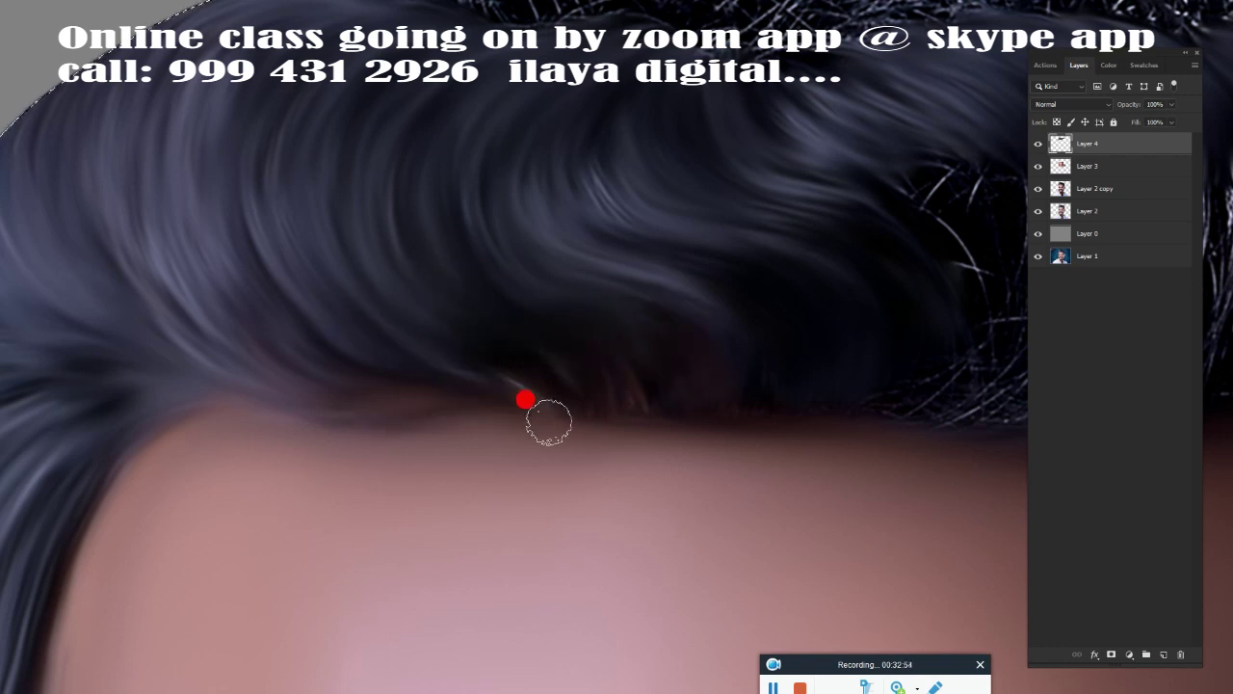
pyautogui.scroll(-1, 316, 272)
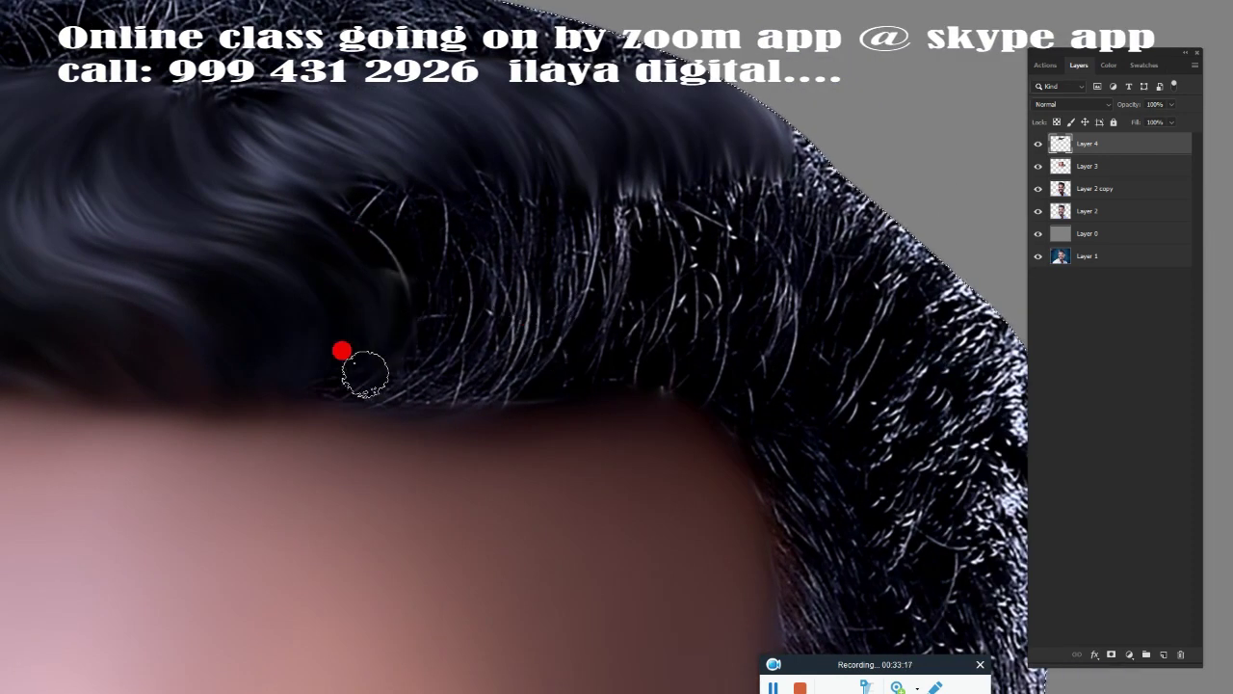
pyautogui.moveTo(385, 398)
pyautogui.mouseDown()
pyautogui.moveTo(537, 372)
pyautogui.moveTo(716, 286)
pyautogui.moveTo(672, 374)
pyautogui.moveTo(425, 232)
pyautogui.moveTo(496, 157)
pyautogui.moveTo(511, 344)
pyautogui.moveTo(623, 129)
pyautogui.moveTo(709, 126)
pyautogui.moveTo(786, 249)
pyautogui.mouseUp()
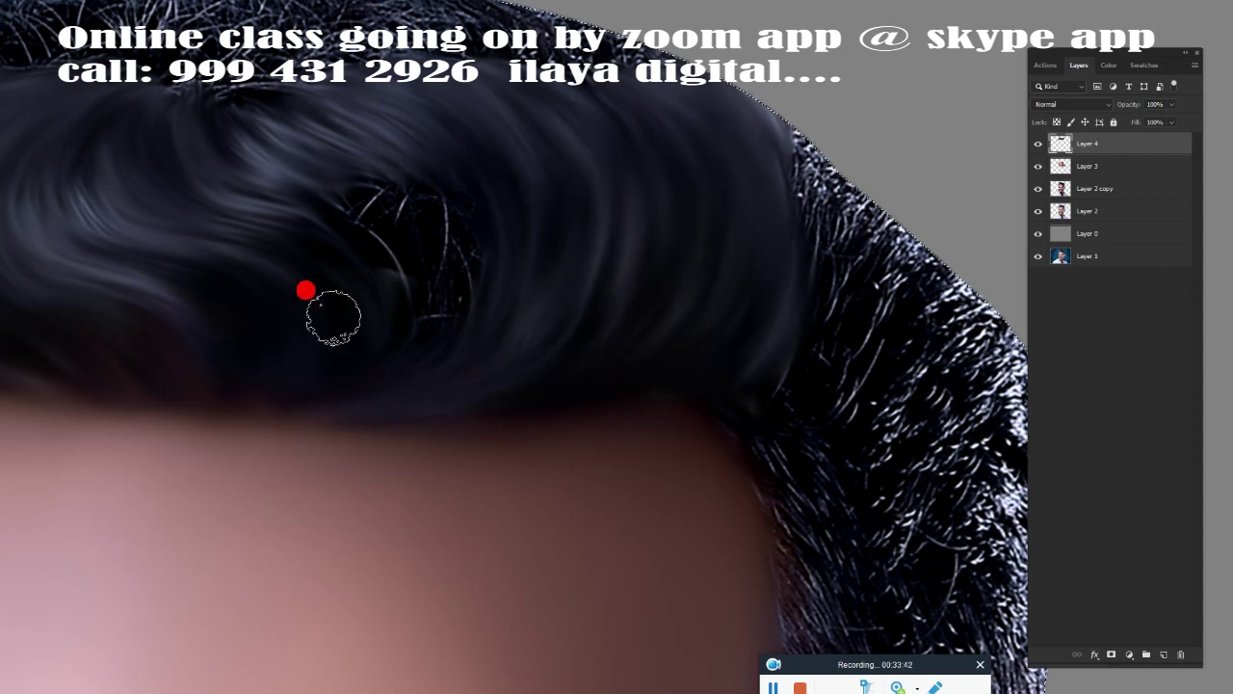
pyautogui.moveTo(306, 290)
pyautogui.mouseDown()
pyautogui.moveTo(295, 174)
pyautogui.moveTo(347, 130)
pyautogui.moveTo(330, 352)
pyautogui.mouseUp()
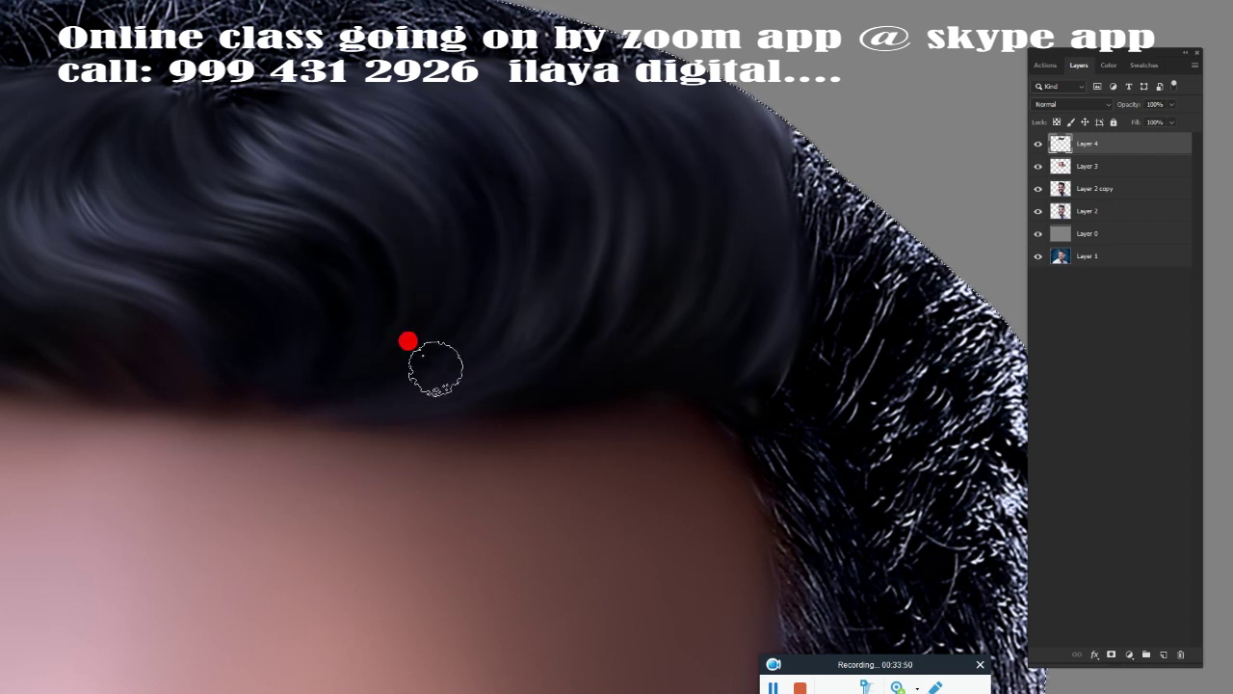
pyautogui.hscroll(3, 825, 488)
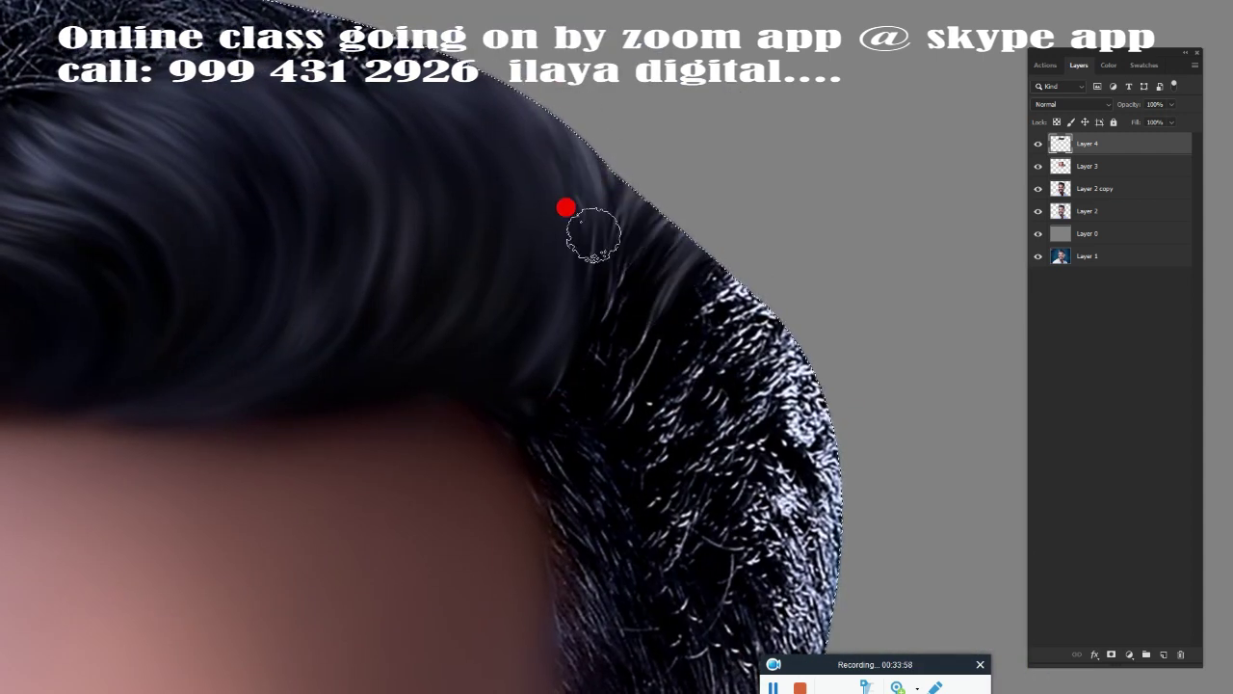
# Smooth and darken the wiry strands along the right edge of the hair.
pyautogui.moveTo(507, 382)
pyautogui.mouseDown()
pyautogui.moveTo(688, 284)
pyautogui.moveTo(754, 377)
pyautogui.moveTo(820, 569)
pyautogui.mouseUp()
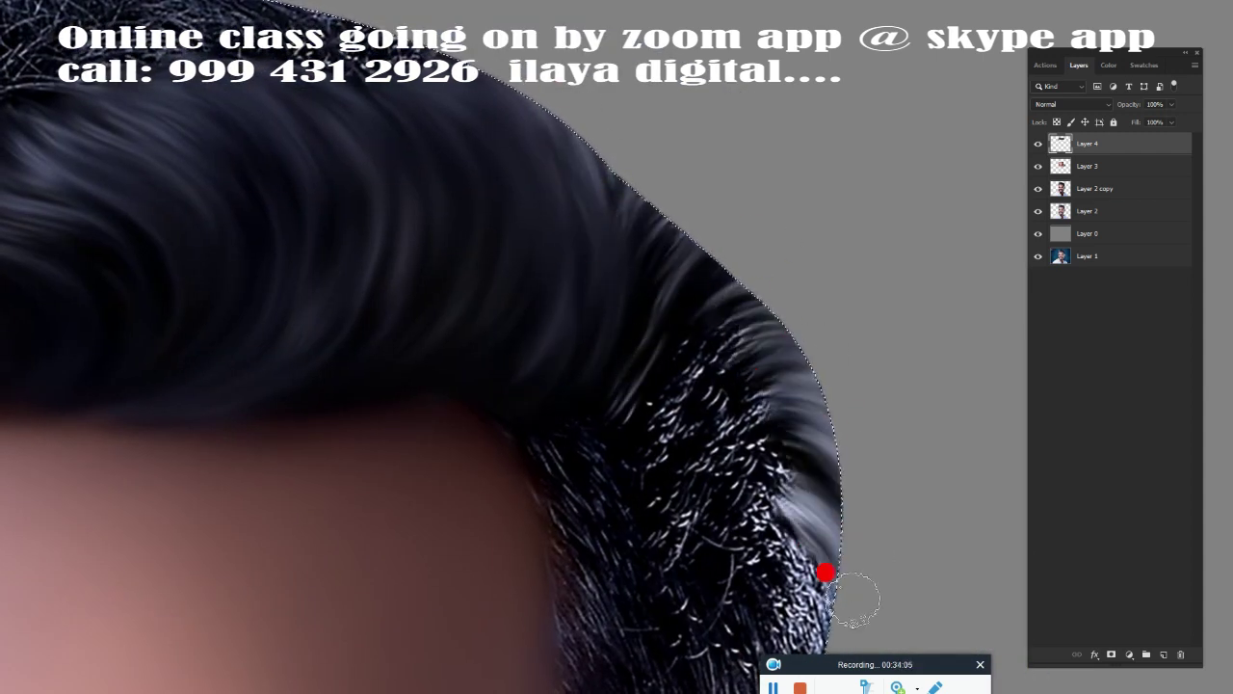
pyautogui.scroll(-3, 788, 247)
pyautogui.scroll(2, 710, 372)
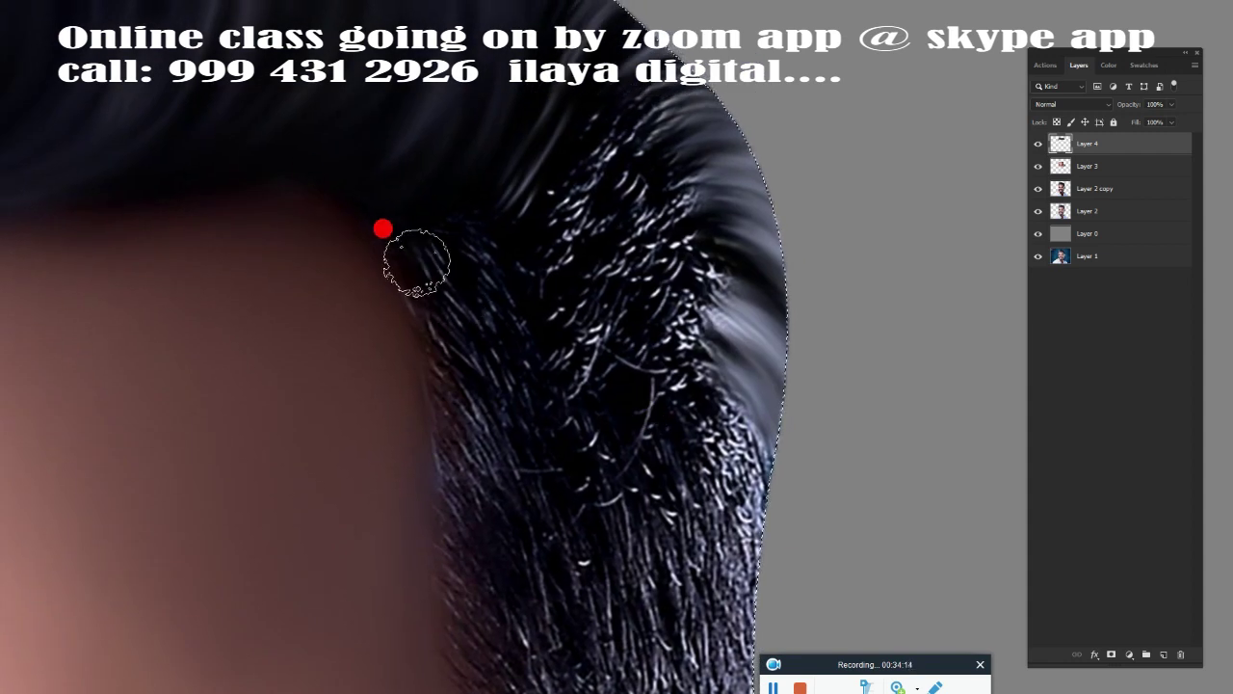
pyautogui.scroll(-2, 483, 232)
pyautogui.moveTo(572, 298)
pyautogui.mouseDown()
pyautogui.moveTo(724, 276)
pyautogui.moveTo(852, 192)
pyautogui.moveTo(897, 358)
pyautogui.moveTo(784, 279)
pyautogui.moveTo(922, 518)
pyautogui.mouseUp()
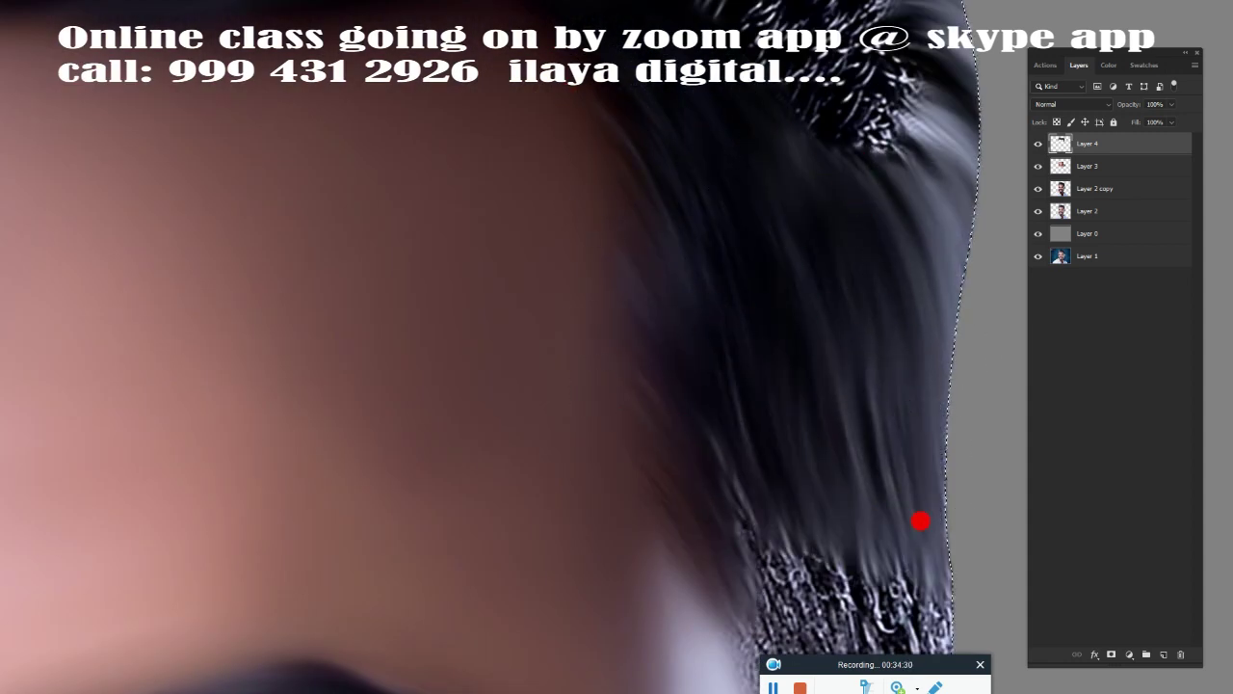
pyautogui.scroll(-2, 923, 517)
pyautogui.moveTo(693, 306)
pyautogui.mouseDown()
pyautogui.moveTo(729, 174)
pyautogui.moveTo(818, 388)
pyautogui.moveTo(875, 244)
pyautogui.moveTo(877, 197)
pyautogui.moveTo(766, 262)
pyautogui.moveTo(688, 501)
pyautogui.mouseUp()
pyautogui.scroll(-2, 879, 198)
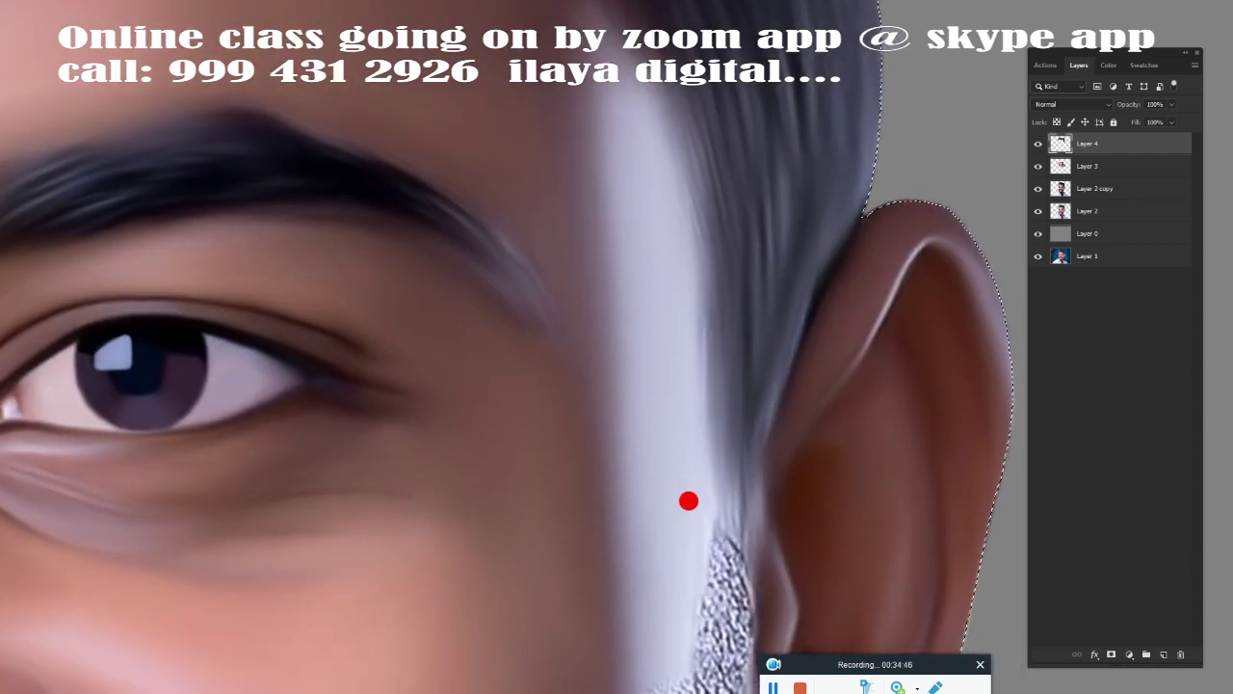
pyautogui.scroll(2, 688, 501)
pyautogui.scroll(-2, 620, 449)
pyautogui.scroll(2, 642, 143)
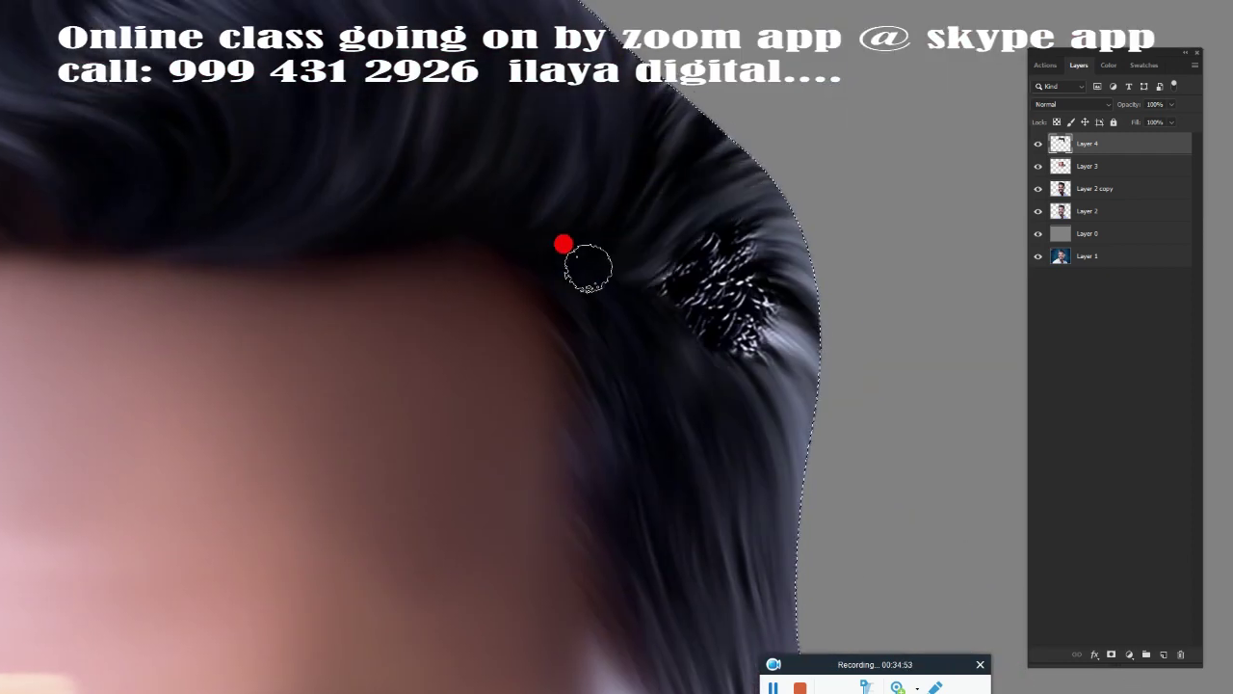
# Smear smooth dark hair over the remaining wiry patch at the crown.
pyautogui.moveTo(643, 258); pyautogui.dragTo(771, 322)
pyautogui.scroll(2, 600, 369)
pyautogui.scroll(2, 414, 248)
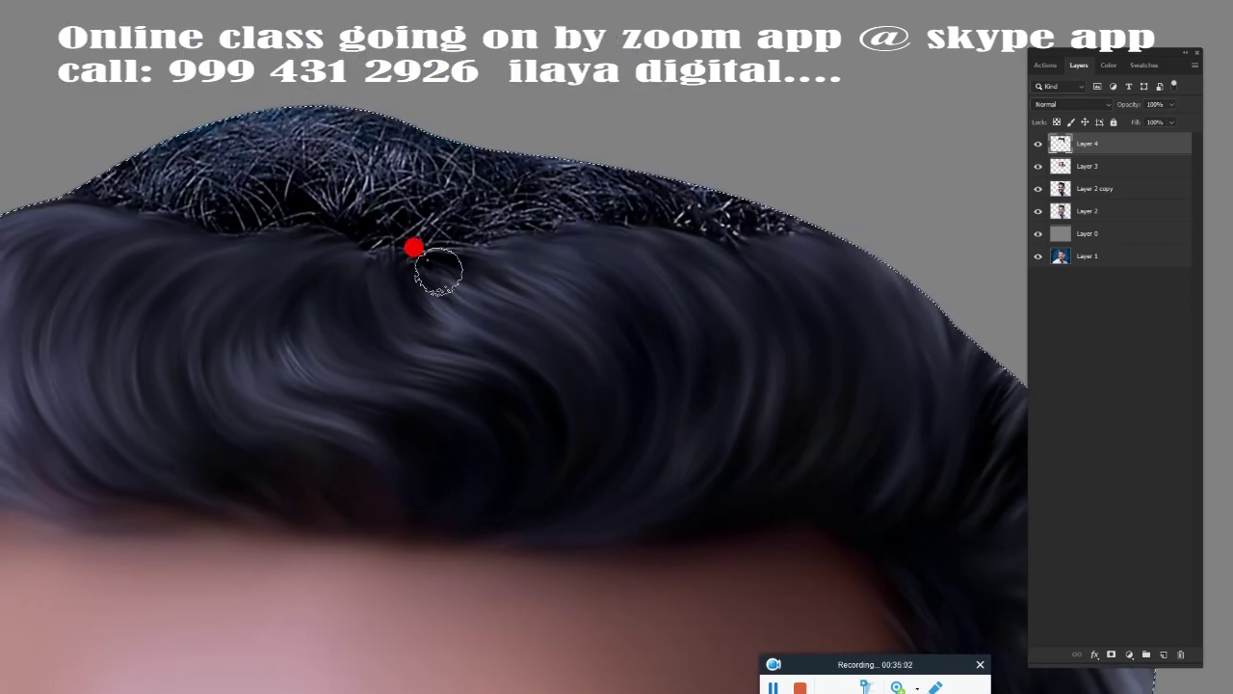
pyautogui.scroll(1, 552, 270)
pyautogui.moveTo(546, 312); pyautogui.dragTo(710, 248)
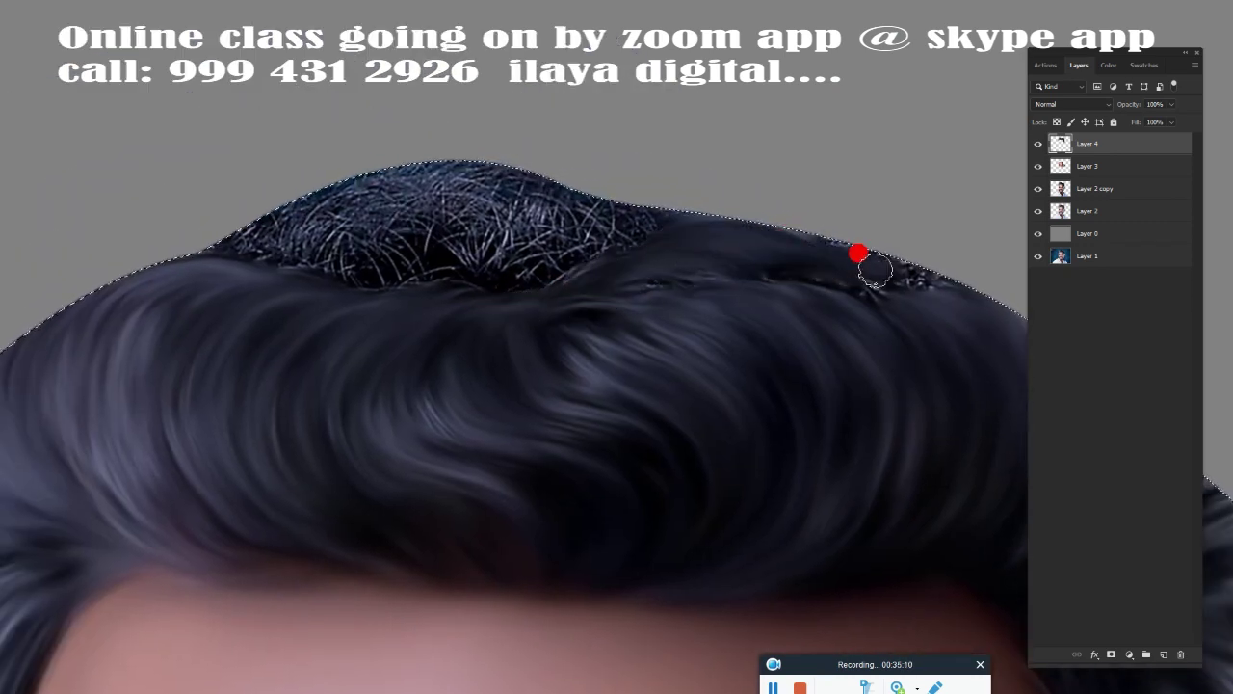
pyautogui.moveTo(875, 273); pyautogui.dragTo(776, 274)
pyautogui.moveTo(675, 277)
pyautogui.mouseDown()
pyautogui.moveTo(523, 242)
pyautogui.moveTo(622, 221)
pyautogui.moveTo(454, 281)
pyautogui.moveTo(301, 240)
pyautogui.moveTo(454, 207)
pyautogui.moveTo(375, 276)
pyautogui.moveTo(151, 267)
pyautogui.moveTo(271, 235)
pyautogui.mouseUp()
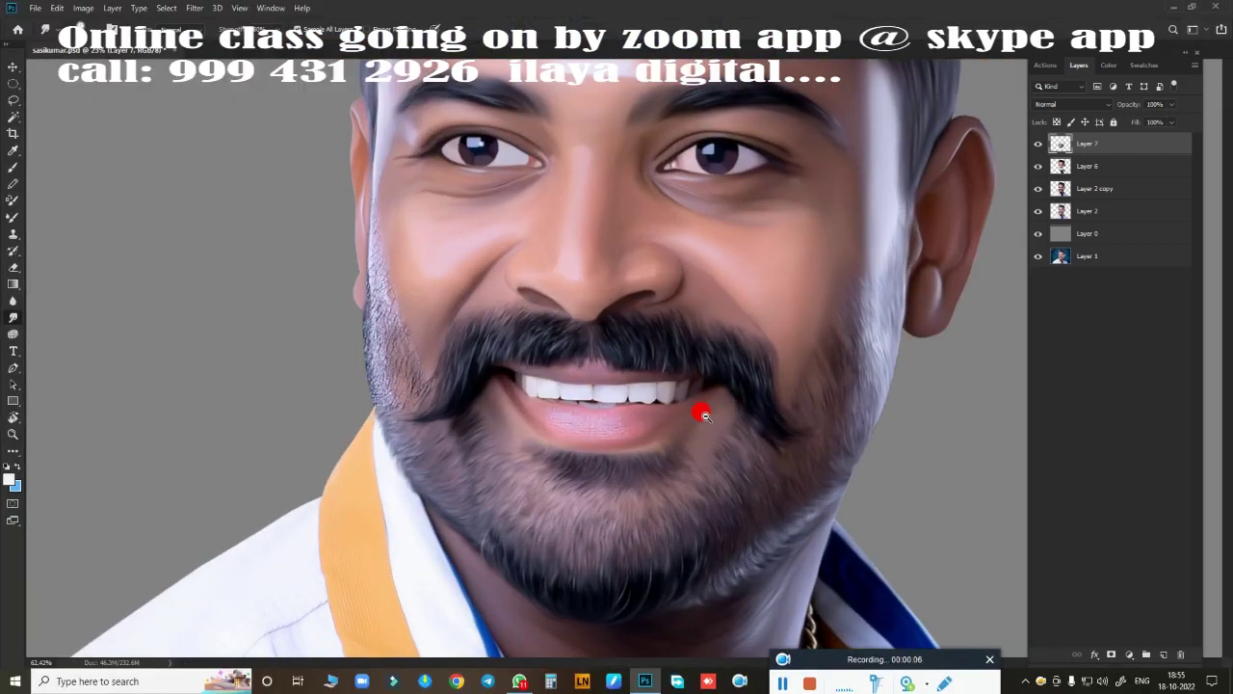
# Zoom in on the left beard and smear its speckled texture down the cheek edge.
pyautogui.keyDown('alt'); pyautogui.click(704, 414); pyautogui.keyUp('alt')
pyautogui.click(408, 393)
pyautogui.click(348, 470)
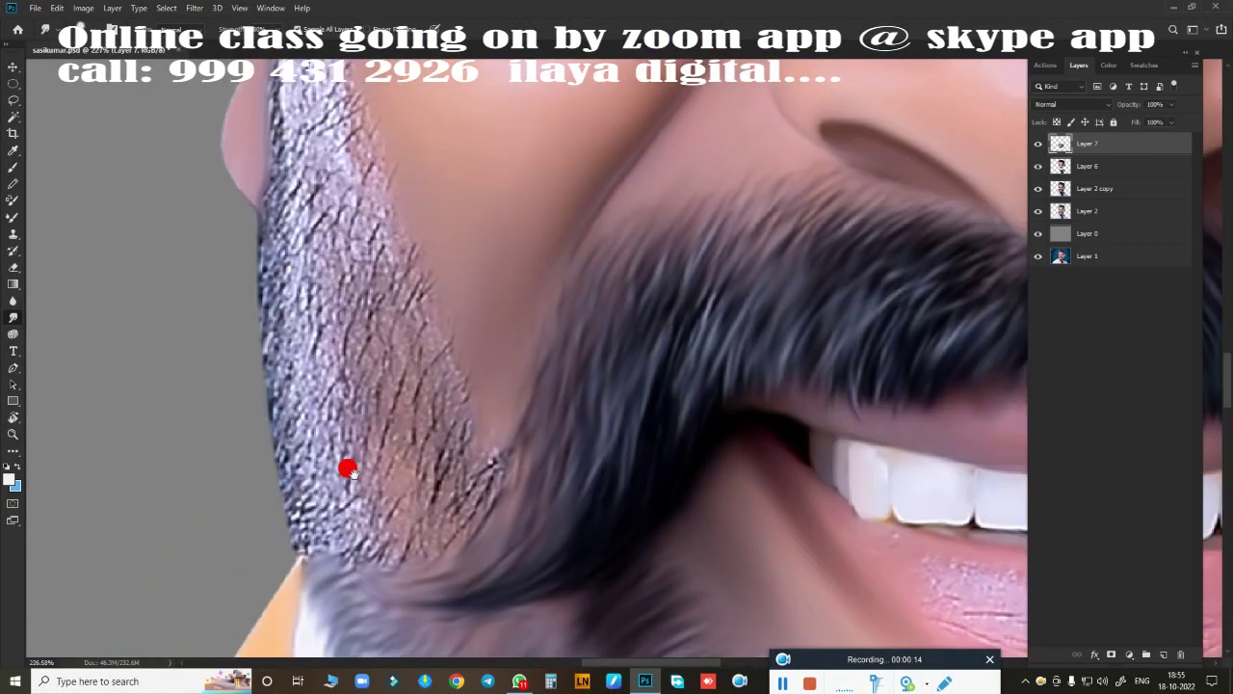
pyautogui.scroll(3, 348, 469)
pyautogui.moveTo(261, 216)
pyautogui.mouseDown()
pyautogui.moveTo(239, 206)
pyautogui.moveTo(306, 331)
pyautogui.moveTo(286, 495)
pyautogui.moveTo(389, 504)
pyautogui.mouseUp()
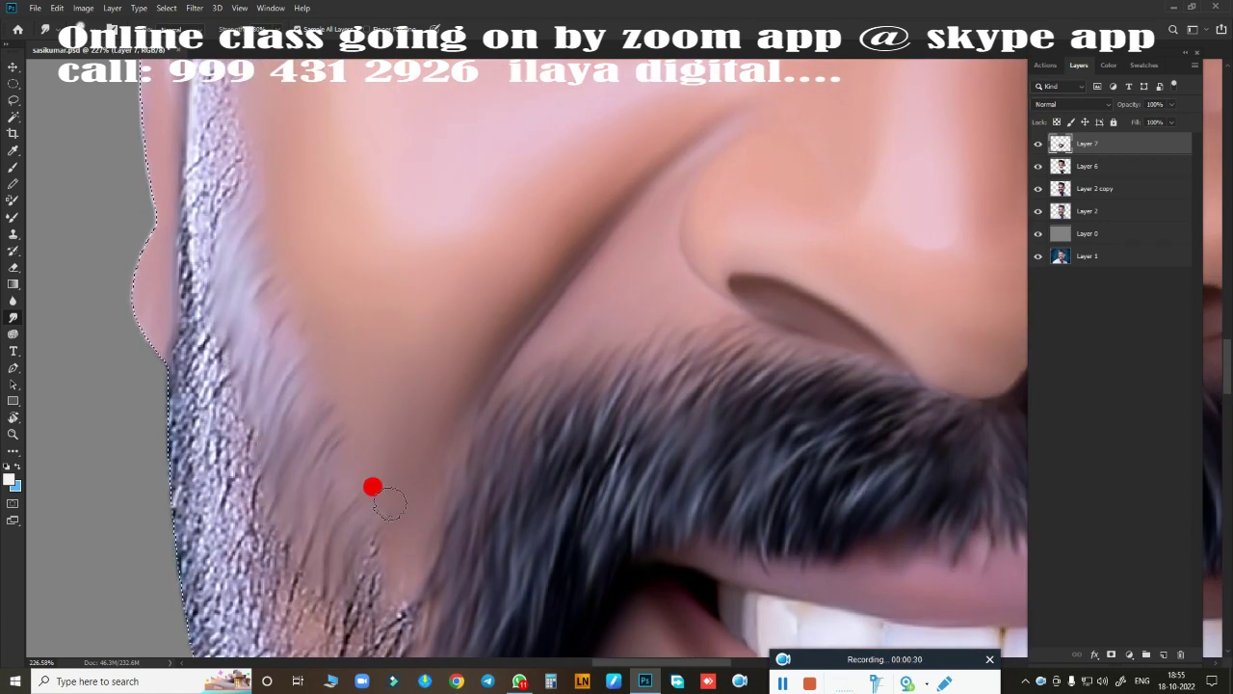
pyautogui.scroll(-5, 388, 504)
pyautogui.moveTo(197, 147)
pyautogui.mouseDown()
pyautogui.moveTo(192, 319)
pyautogui.moveTo(208, 314)
pyautogui.mouseUp()
pyautogui.moveTo(247, 381); pyautogui.dragTo(237, 421)
# Keep smudging the beard along the jaw until its texture reads smooth.
pyautogui.scroll(5, 332, 450)
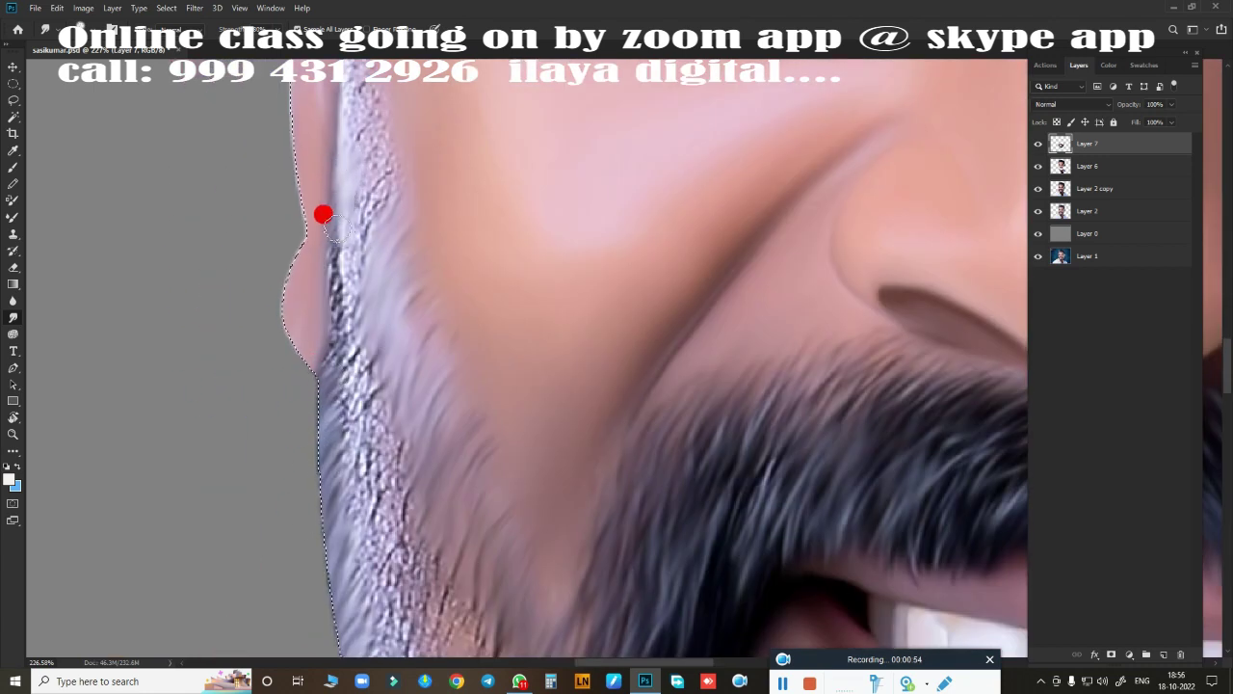
pyautogui.moveTo(329, 340)
pyautogui.mouseDown()
pyautogui.moveTo(372, 360)
pyautogui.moveTo(465, 452)
pyautogui.mouseUp()
pyautogui.scroll(-5, 466, 452)
pyautogui.moveTo(347, 197)
pyautogui.mouseDown()
pyautogui.moveTo(295, 292)
pyautogui.moveTo(364, 289)
pyautogui.moveTo(325, 431)
pyautogui.mouseUp()
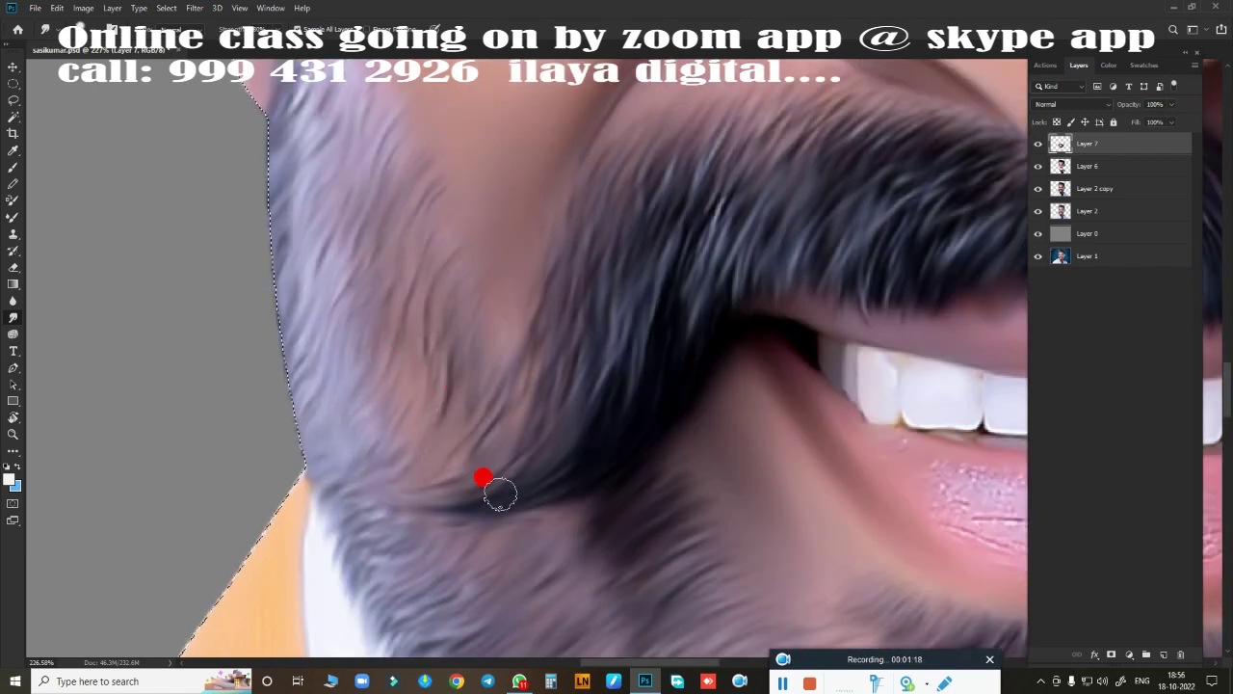
pyautogui.moveTo(482, 478); pyautogui.dragTo(382, 438)
pyautogui.scroll(5, 509, 553)
pyautogui.scroll(5, 509, 553)
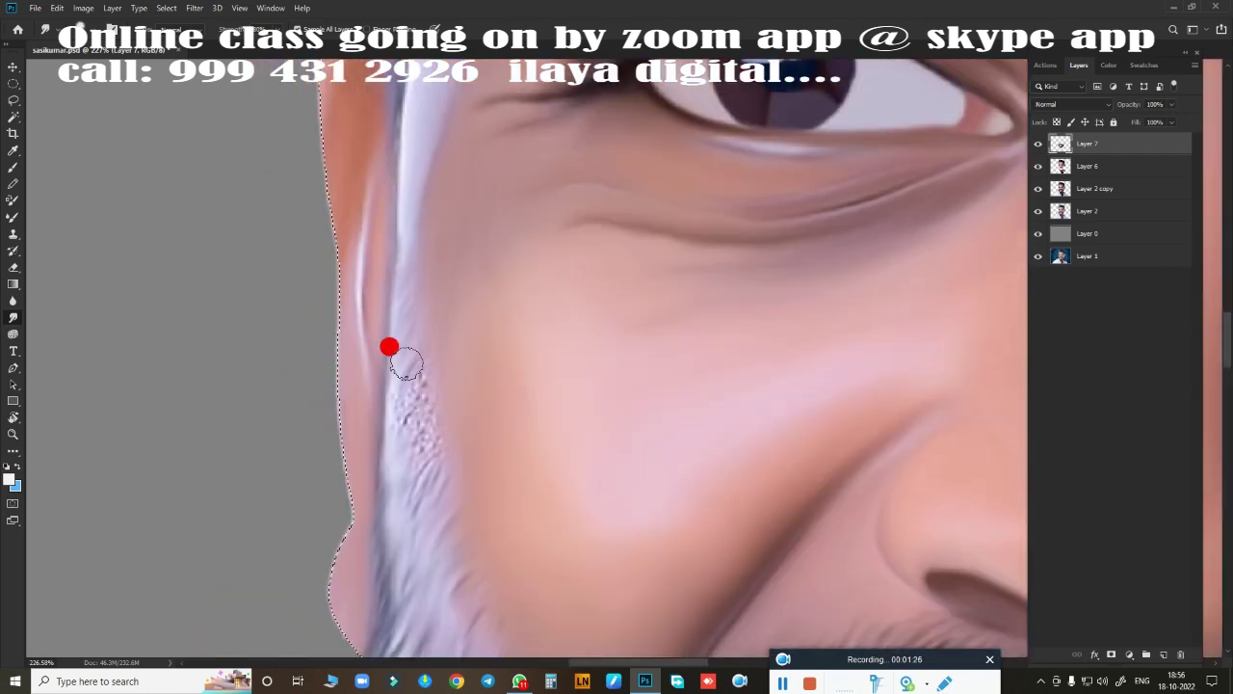
pyautogui.scroll(-2, 395, 376)
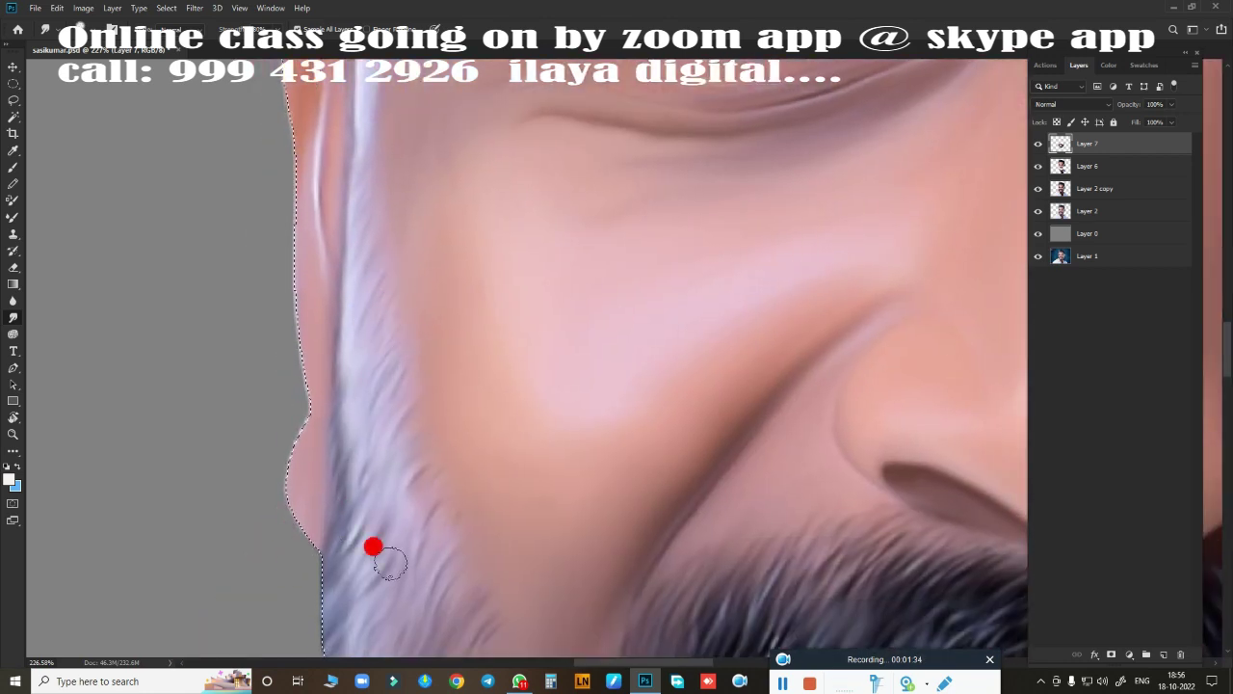
# Compare Layers 6 and 7 against the original photo, save, and clear the selection.
pyautogui.hotkey('ctrl', '0')
pyautogui.click(1038, 142)
pyautogui.click(1038, 165)
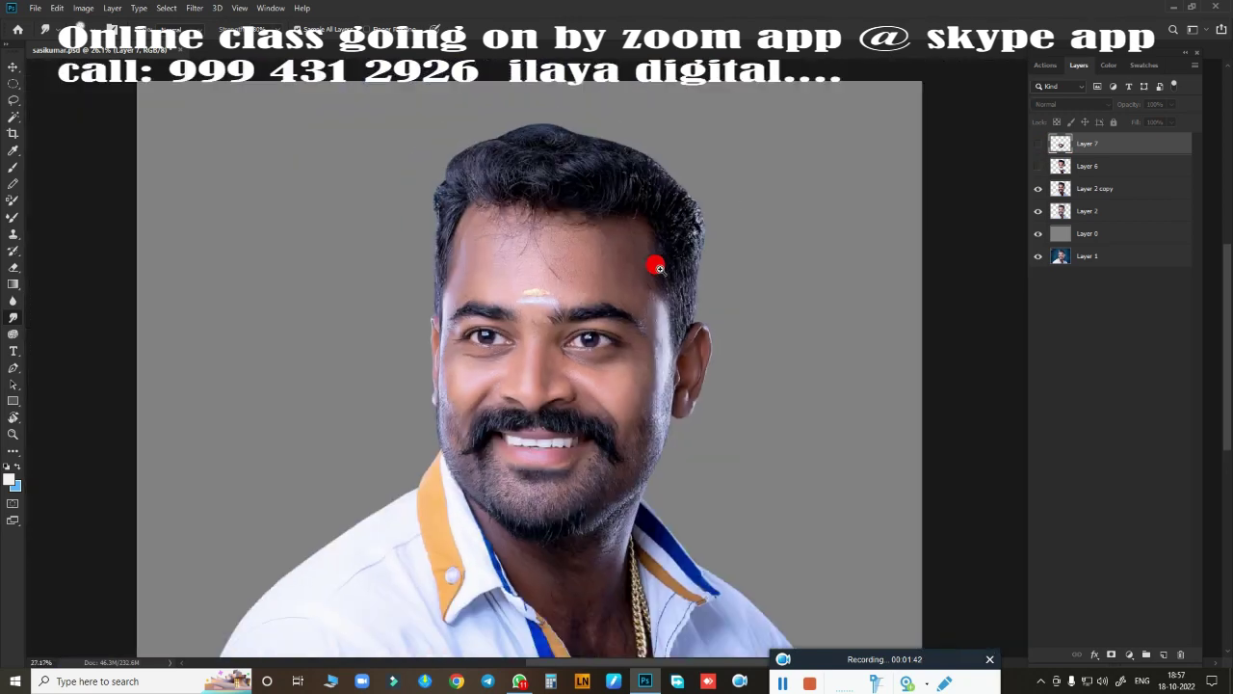
pyautogui.click(1038, 143)
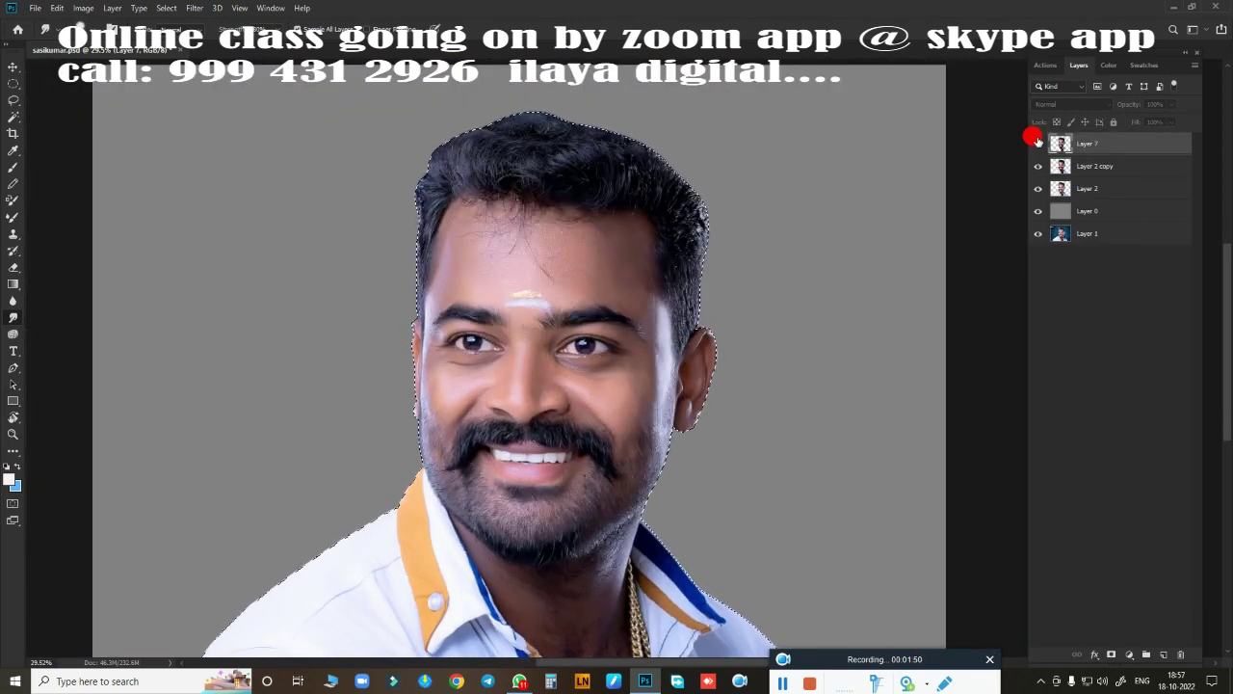
pyautogui.hotkey('ctrl', 's')
pyautogui.scroll(-2, 707, 371)
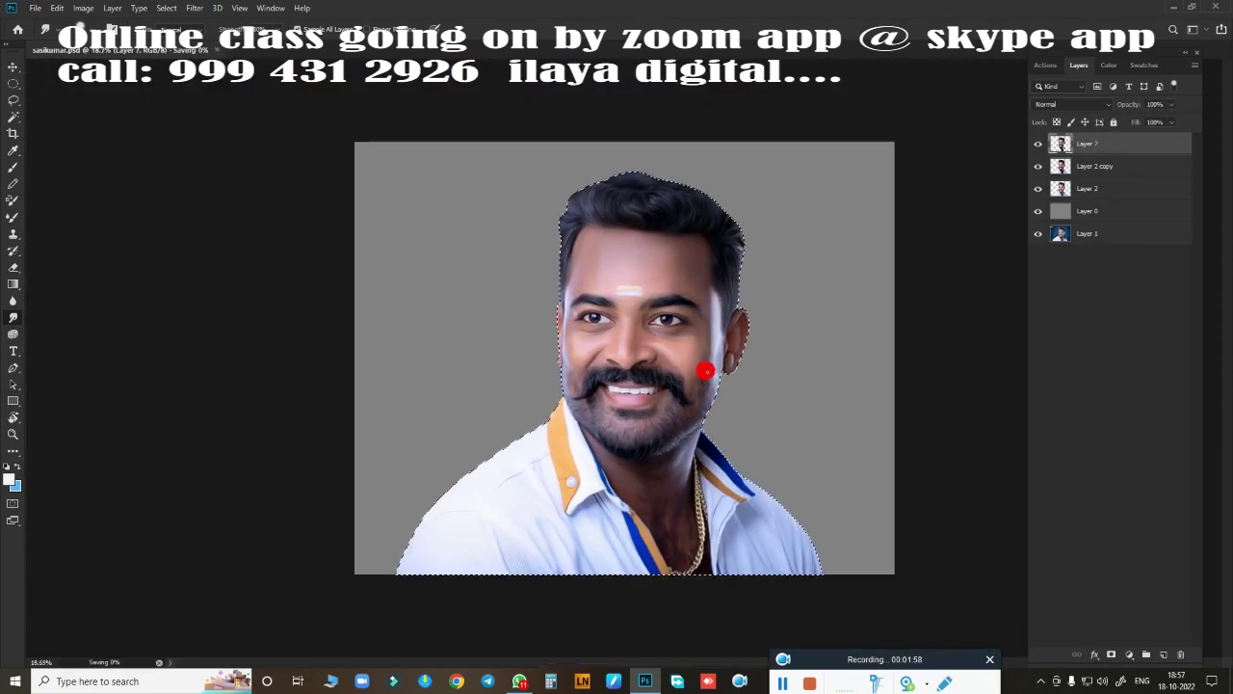
pyautogui.hotkey('ctrl', 'd')
pyautogui.scroll(-1, 754, 333)
# Dodge Layer 7's shirt below the left shoulder, around the collar and over the right shoulder.
pyautogui.scroll(3, 803, 366)
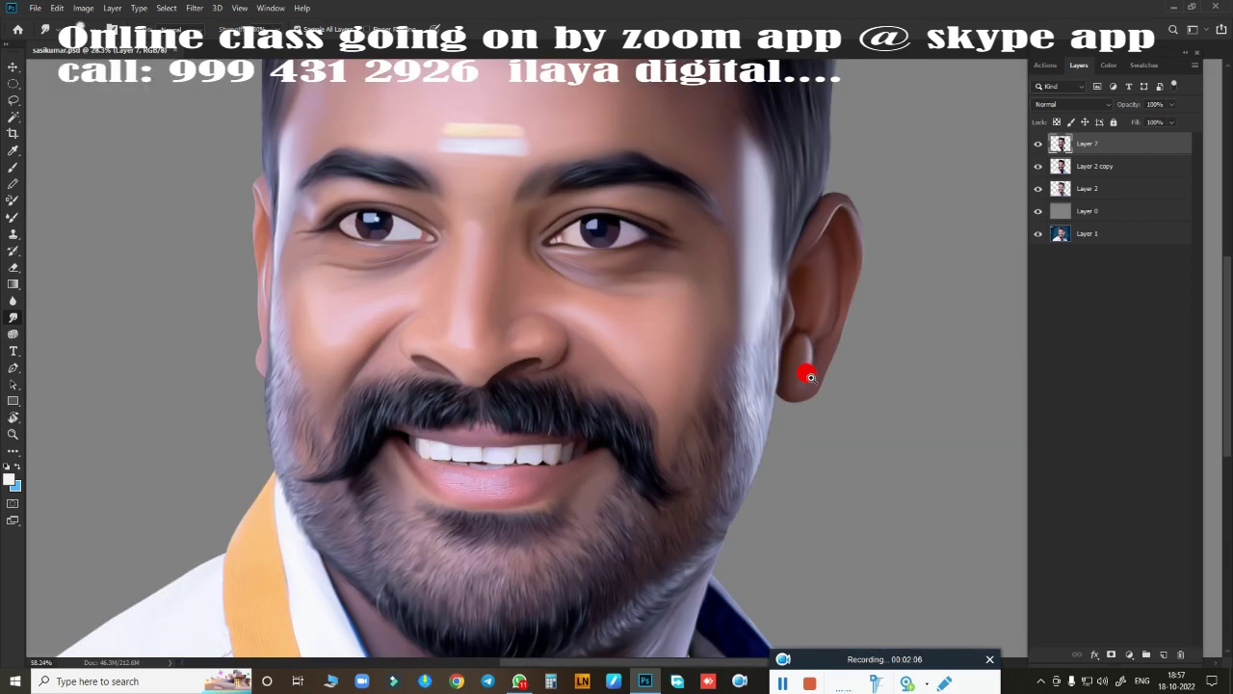
pyautogui.scroll(-2, 722, 328)
pyautogui.scroll(1, 755, 342)
pyautogui.scroll(2, 627, 334)
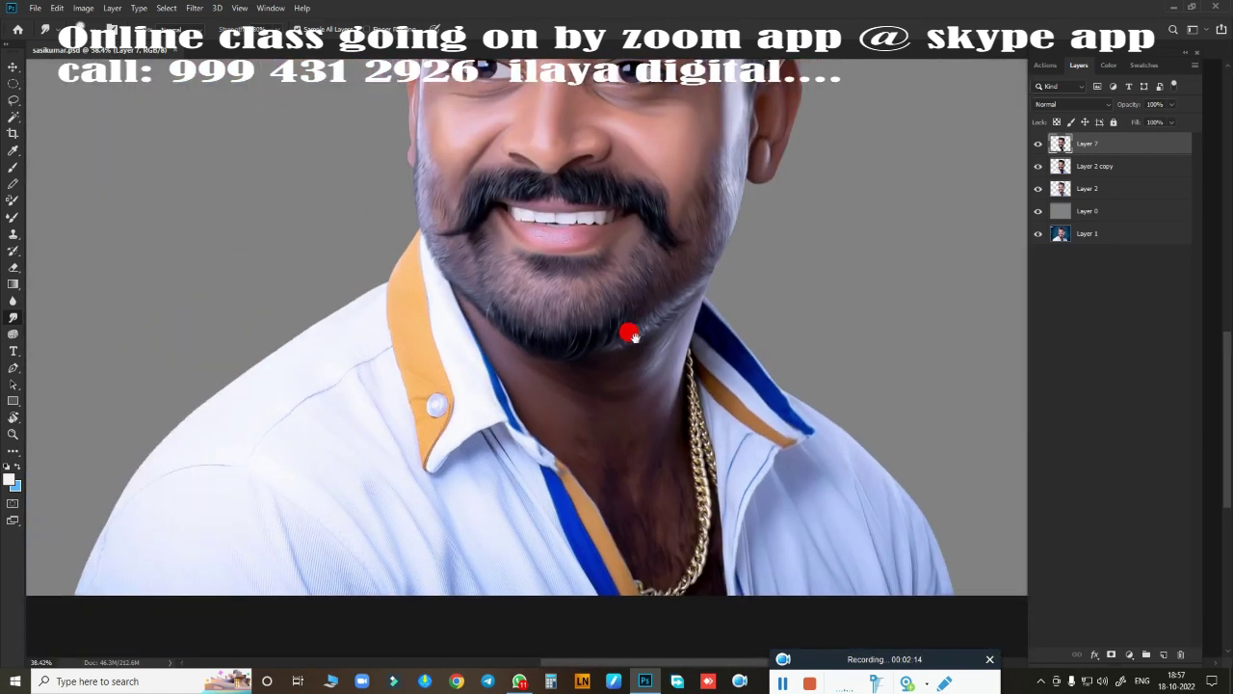
pyautogui.scroll(1, 973, 199)
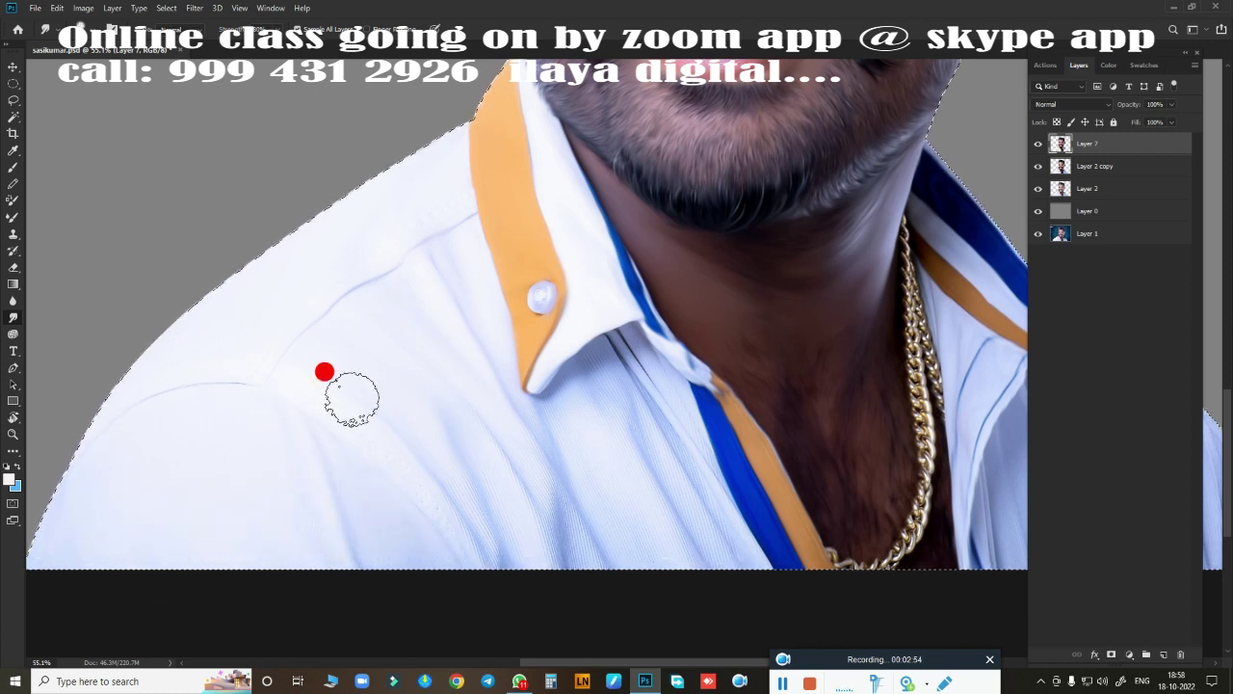
pyautogui.moveTo(351, 398); pyautogui.dragTo(545, 464)
pyautogui.moveTo(585, 392); pyautogui.dragTo(677, 482)
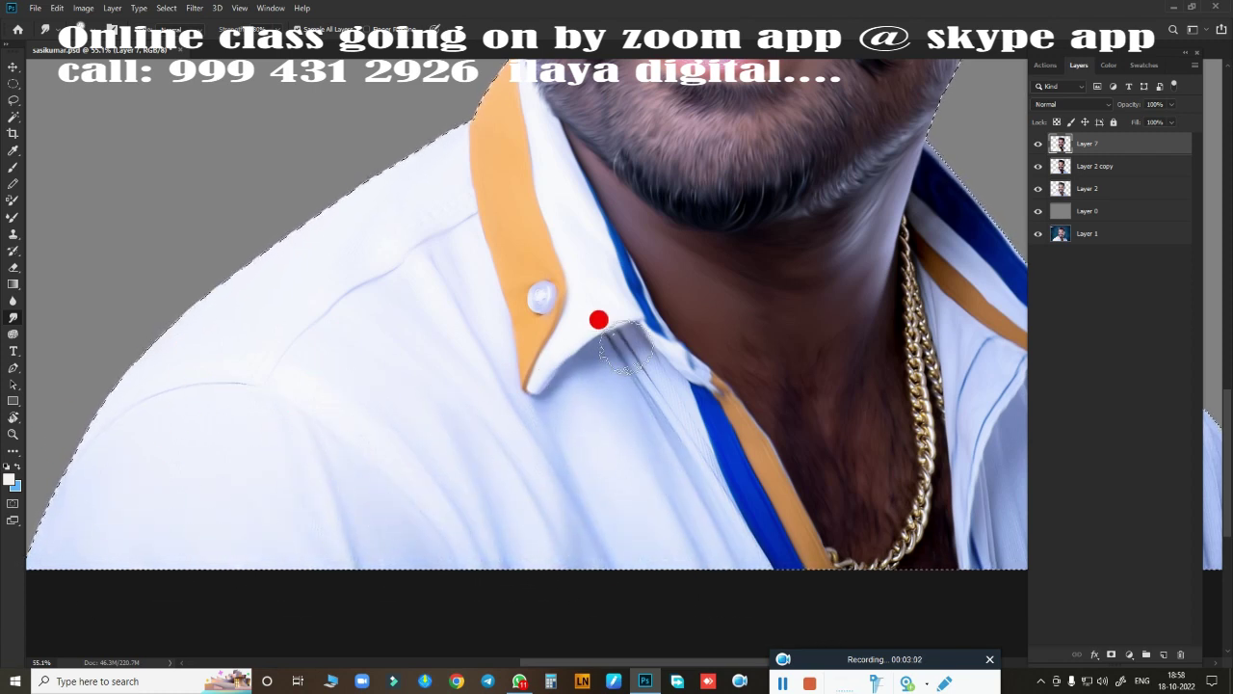
pyautogui.hscroll(5, 605, 354)
pyautogui.moveTo(694, 350); pyautogui.dragTo(811, 518)
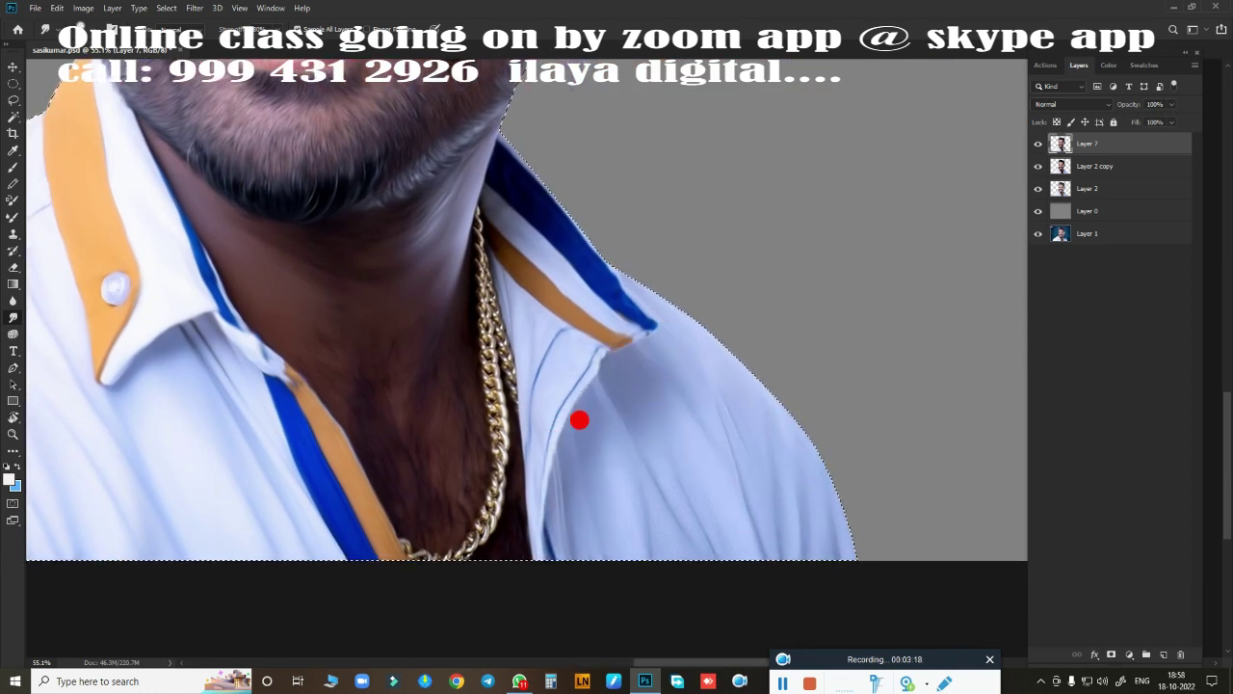
pyautogui.scroll(-3, 607, 424)
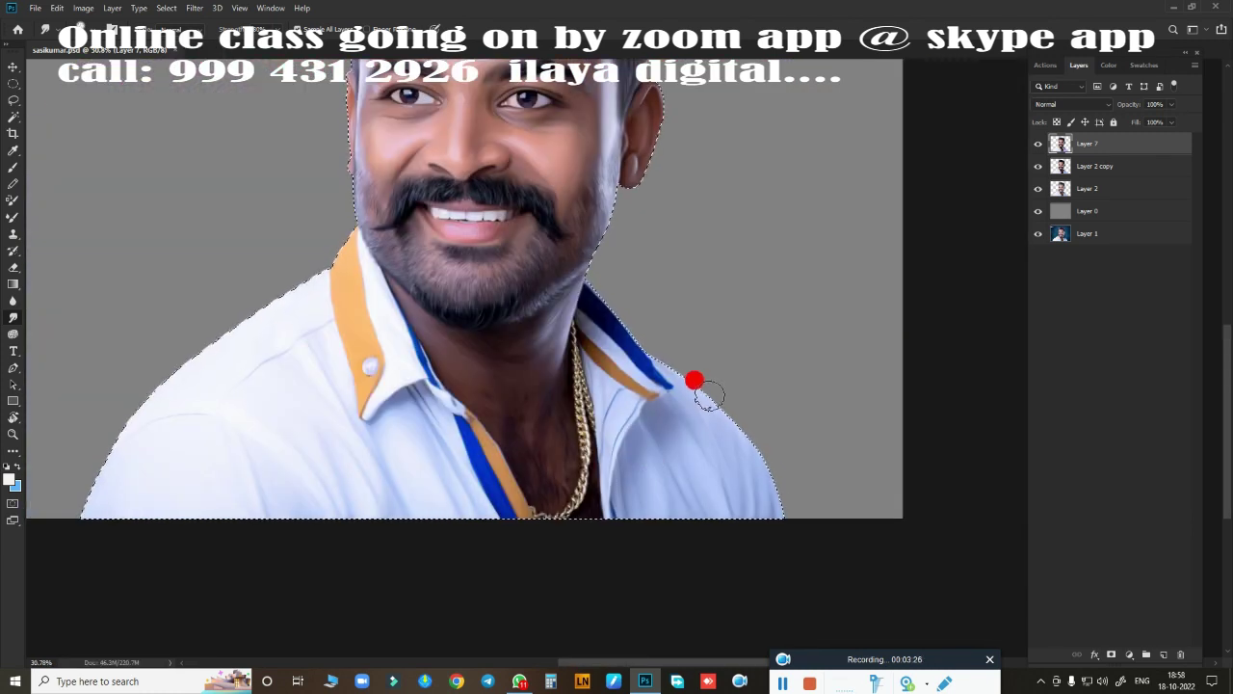
pyautogui.scroll(-1, 771, 366)
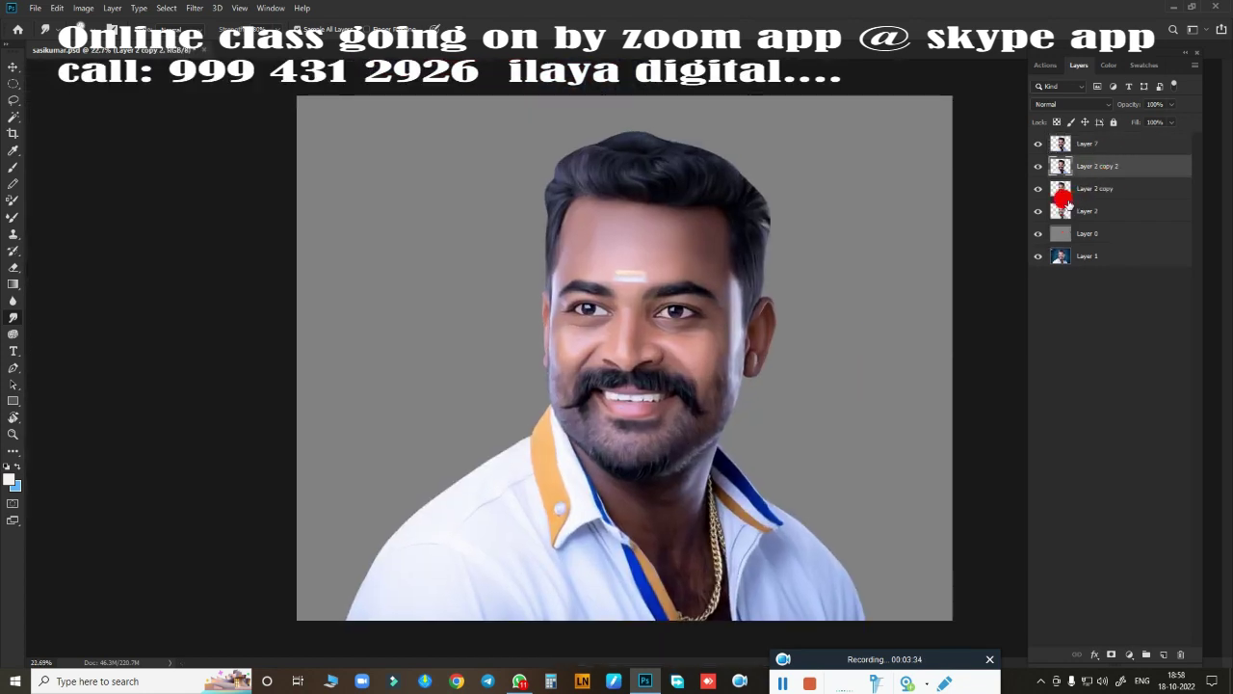
# Make the grey background layer solid black with Hue/Saturation Lightness -100.
pyautogui.click(1092, 213)
pyautogui.hotkey('ctrl', 'u')
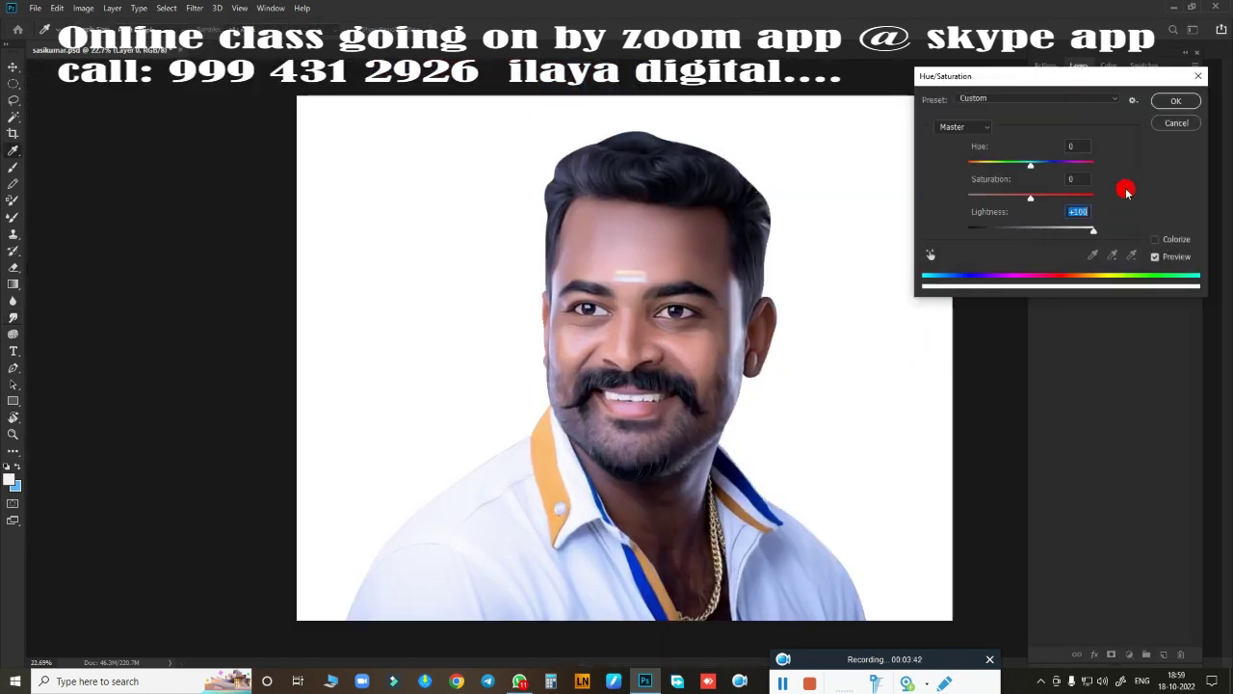
pyautogui.moveTo(1124, 187); pyautogui.dragTo(964, 198)
pyautogui.click(1170, 101)
pyautogui.click(1089, 144)
pyautogui.scroll(3, 756, 359)
pyautogui.scroll(-3, 759, 360)
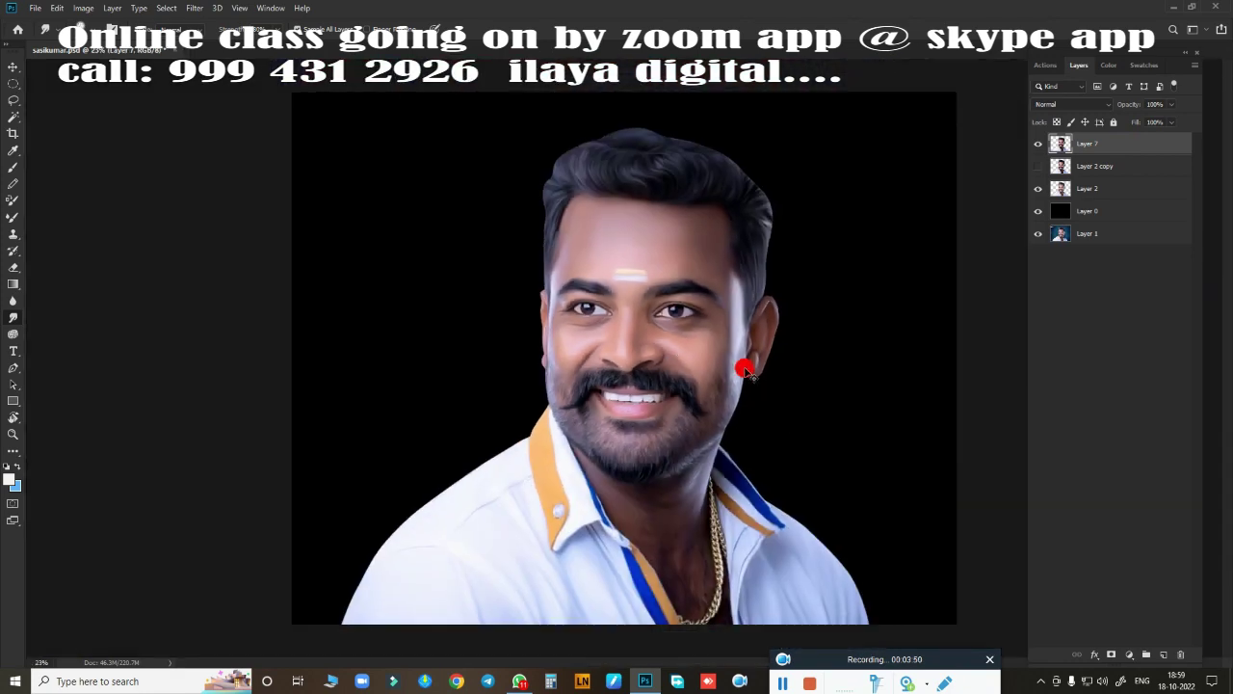
pyautogui.scroll(3, 723, 338)
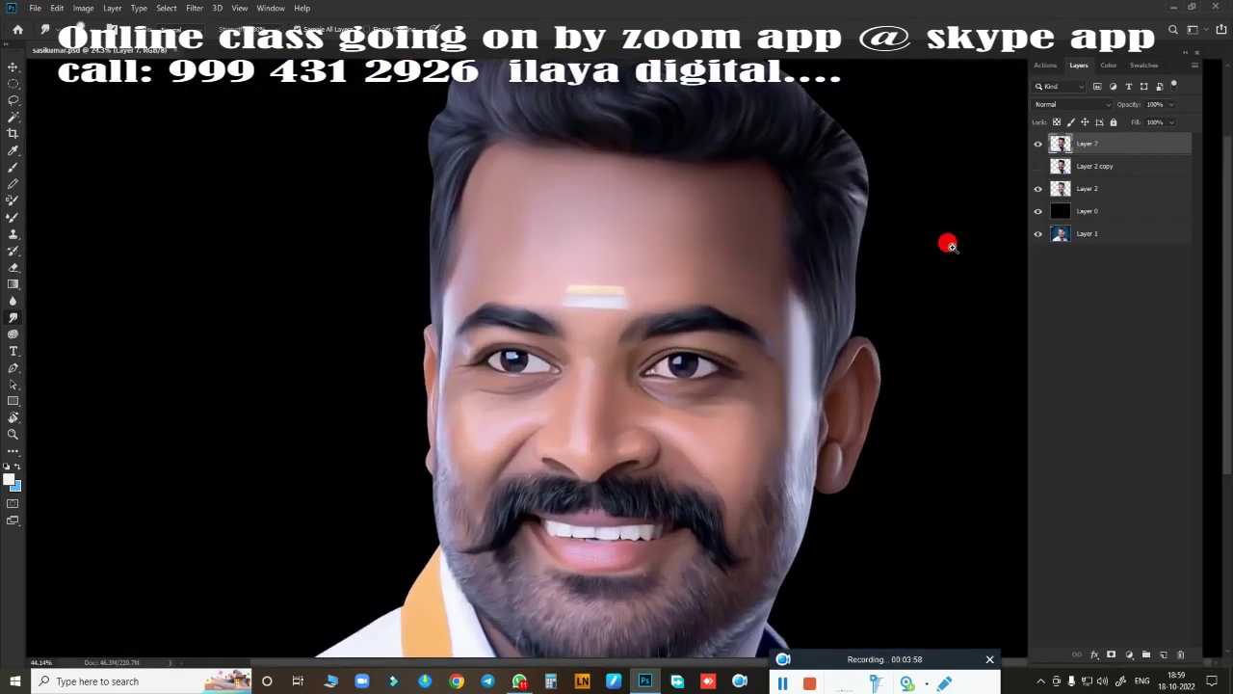
# Toggle the painted layer to compare with the original, then save the document.
pyautogui.click(1037, 144)
pyautogui.click(1038, 144)
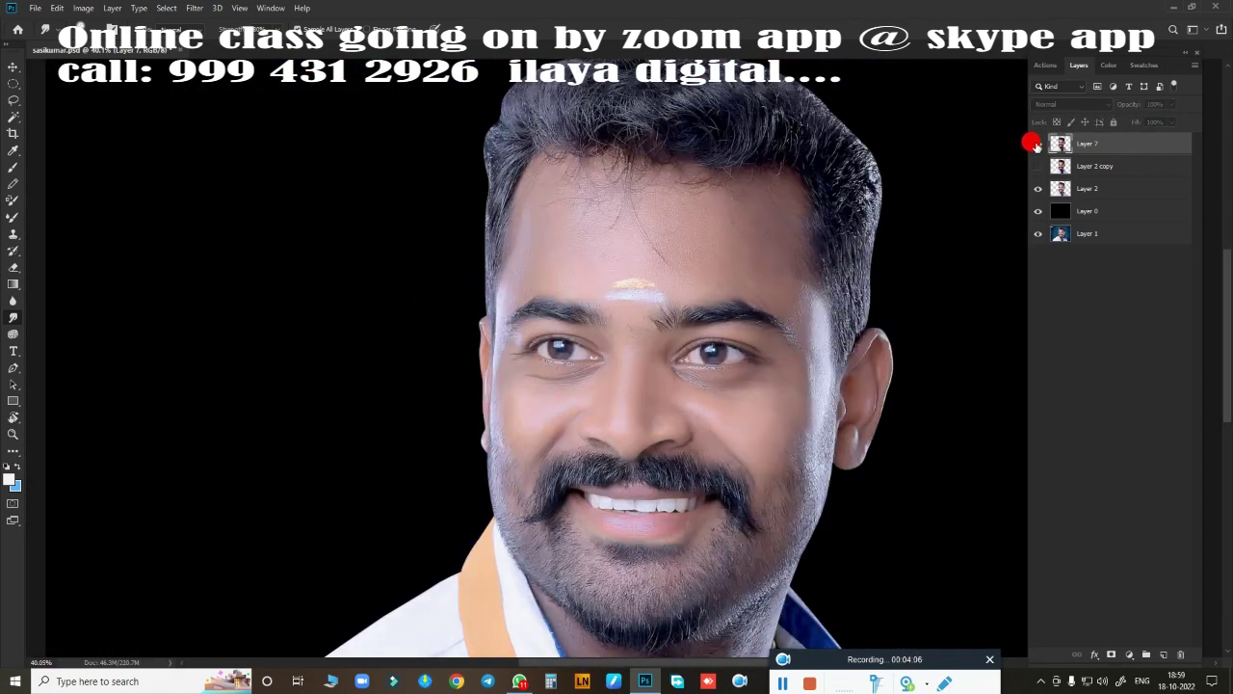
pyautogui.hotkey('ctrl', 's')
pyautogui.scroll(-3, 846, 328)
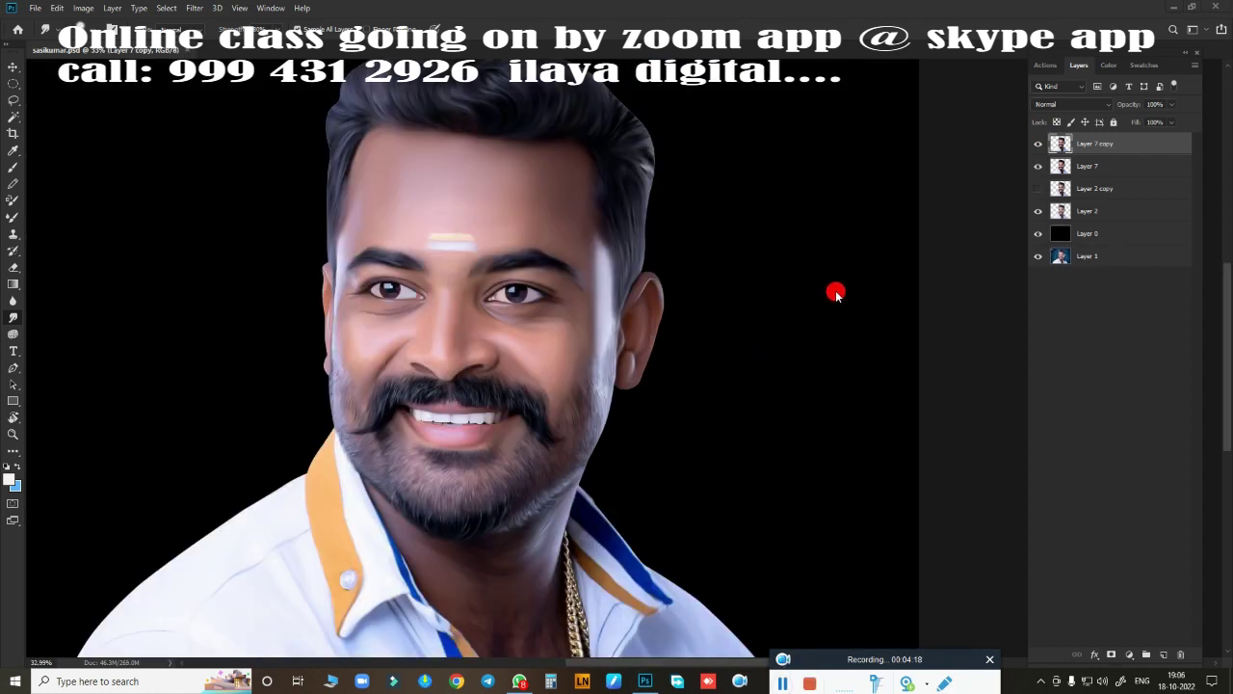
pyautogui.hotkey('ctrl', 'u')
# Boost the layer's saturation to +46.
pyautogui.moveTo(1031, 195)
pyautogui.mouseDown()
pyautogui.moveTo(1060, 197)
pyautogui.moveTo(1033, 179)
pyautogui.mouseUp()
pyautogui.press('Return')
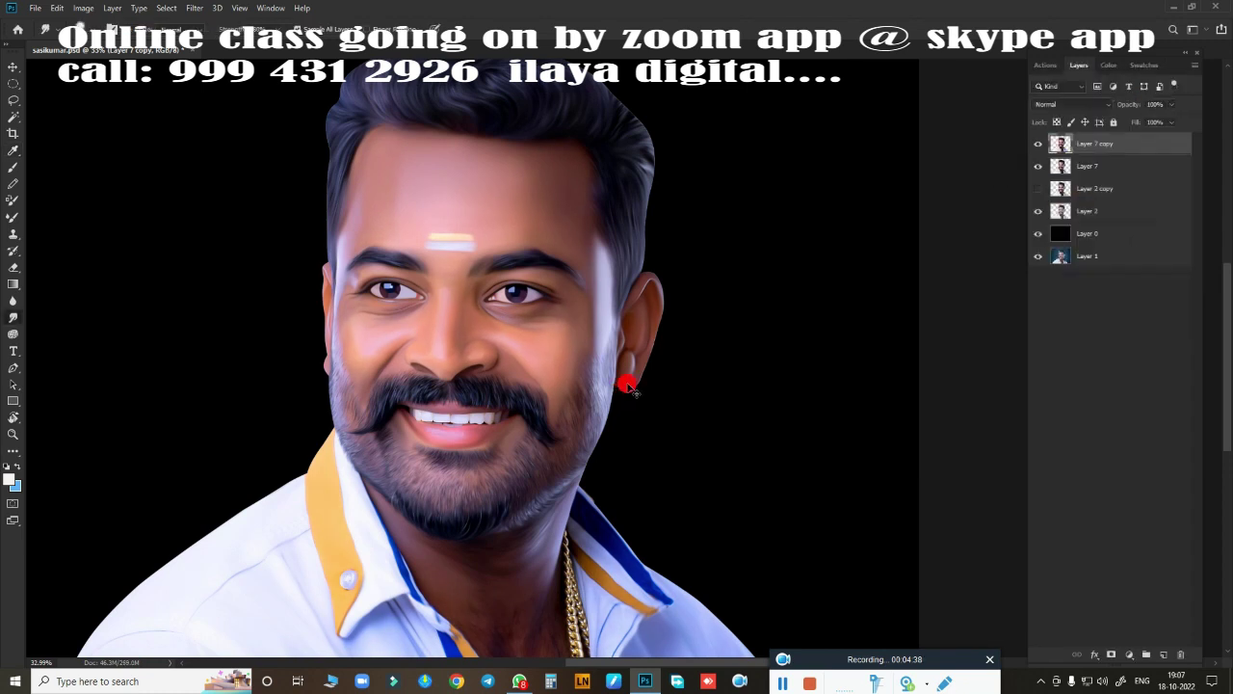
pyautogui.hotkey('ctrl', 'b')
pyautogui.click(1027, 147)
# Select the skin tones by colour range and shift their yellow–blue colour balance.
pyautogui.click(166, 8)
pyautogui.click(193, 135)
pyautogui.click(718, 157)
pyautogui.hotkey('ctrl', 'b')
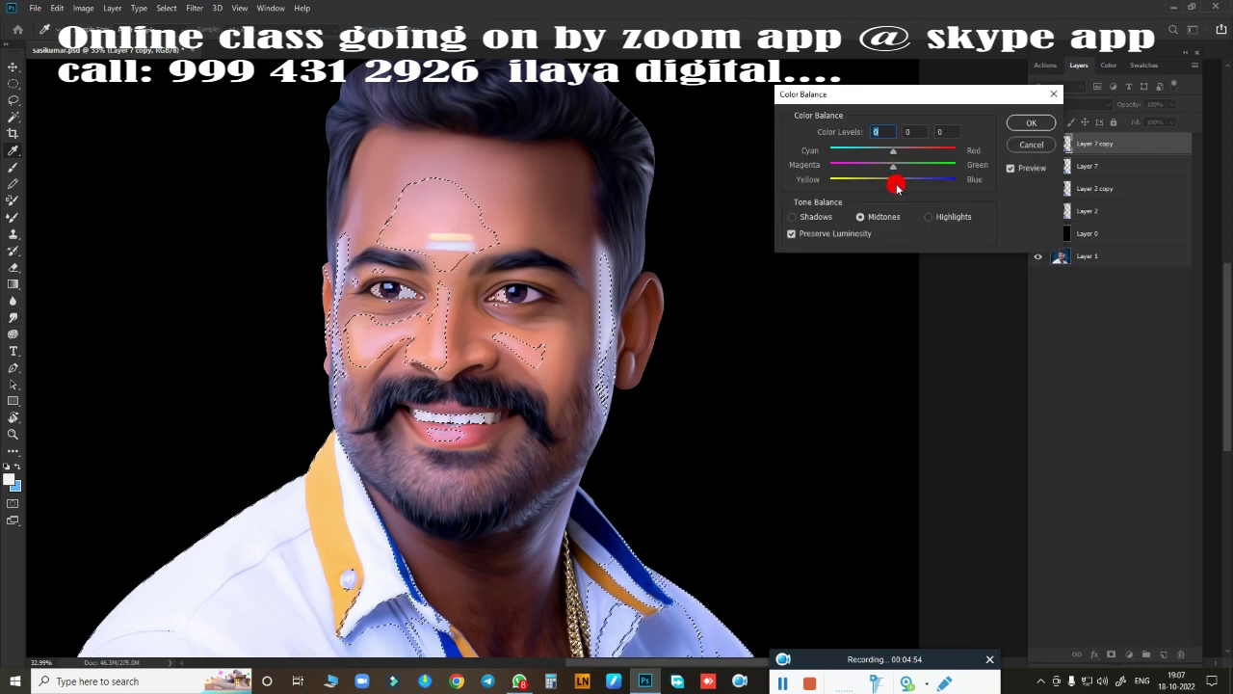
pyautogui.moveTo(895, 181); pyautogui.dragTo(910, 185)
pyautogui.press('Return')
# Apply Curves deepening shadows, brightening highlights and adjusting Blue, then add an empty layer.
pyautogui.hotkey('ctrl', 'm')
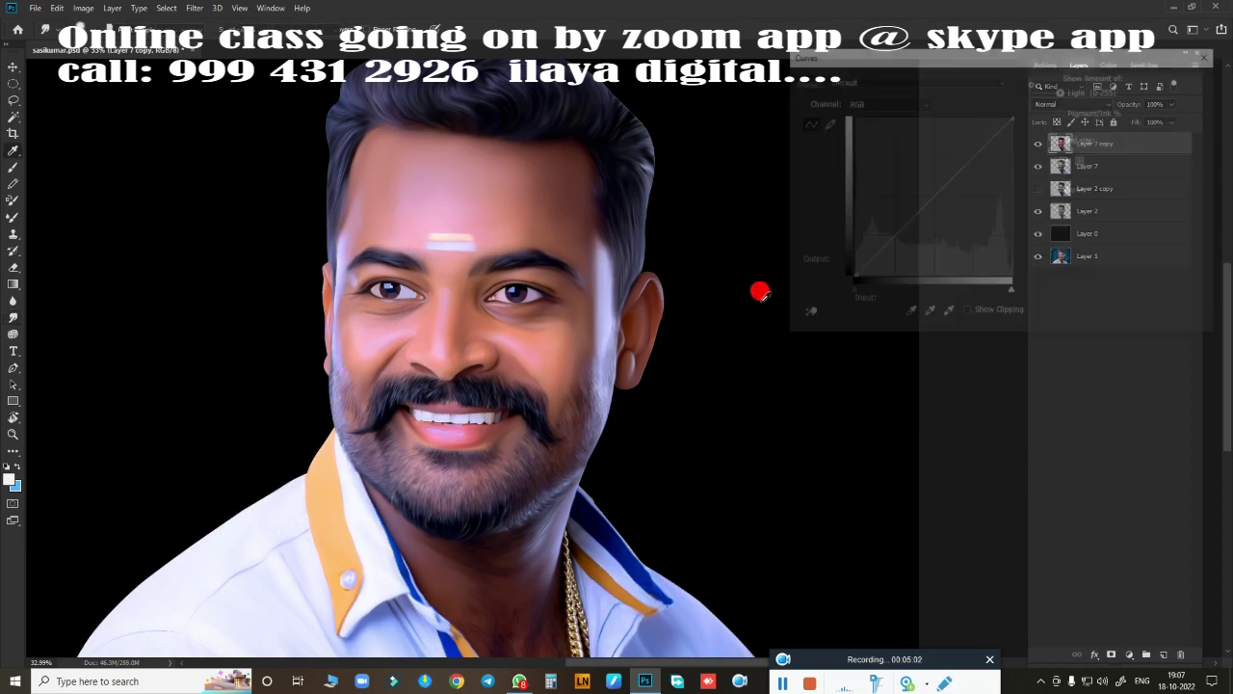
pyautogui.moveTo(848, 292); pyautogui.dragTo(856, 292)
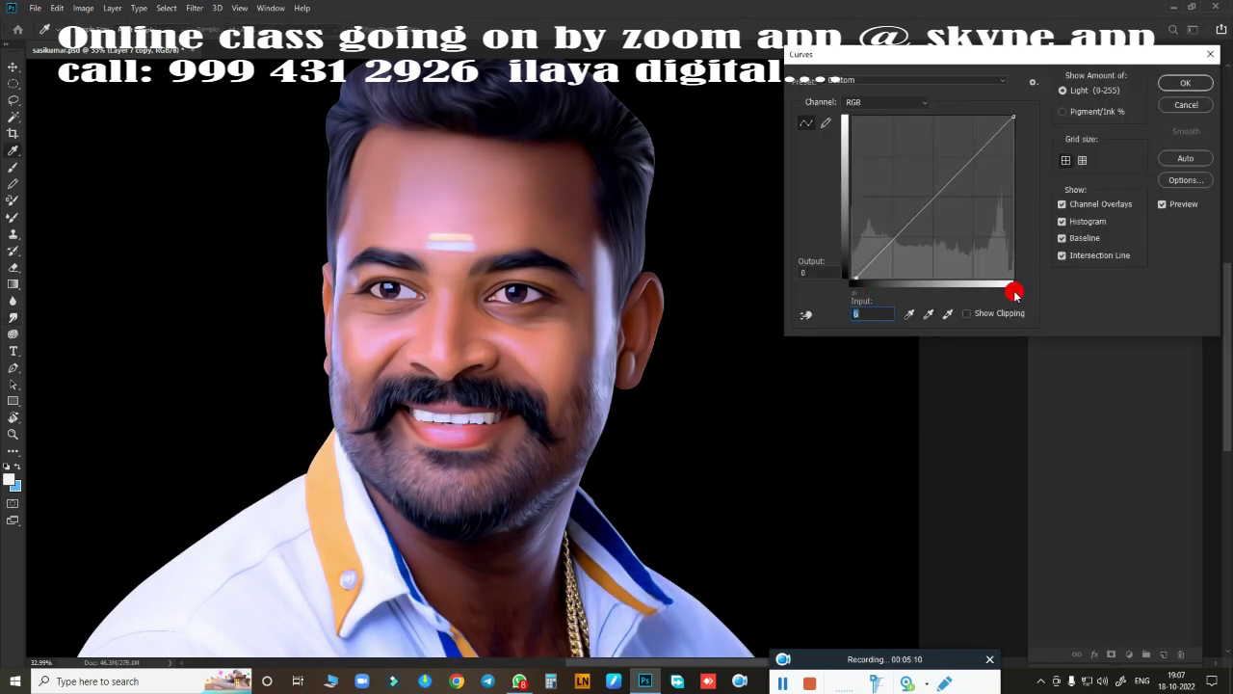
pyautogui.moveTo(1015, 295); pyautogui.dragTo(1003, 294)
pyautogui.click(885, 102)
pyautogui.click(867, 143)
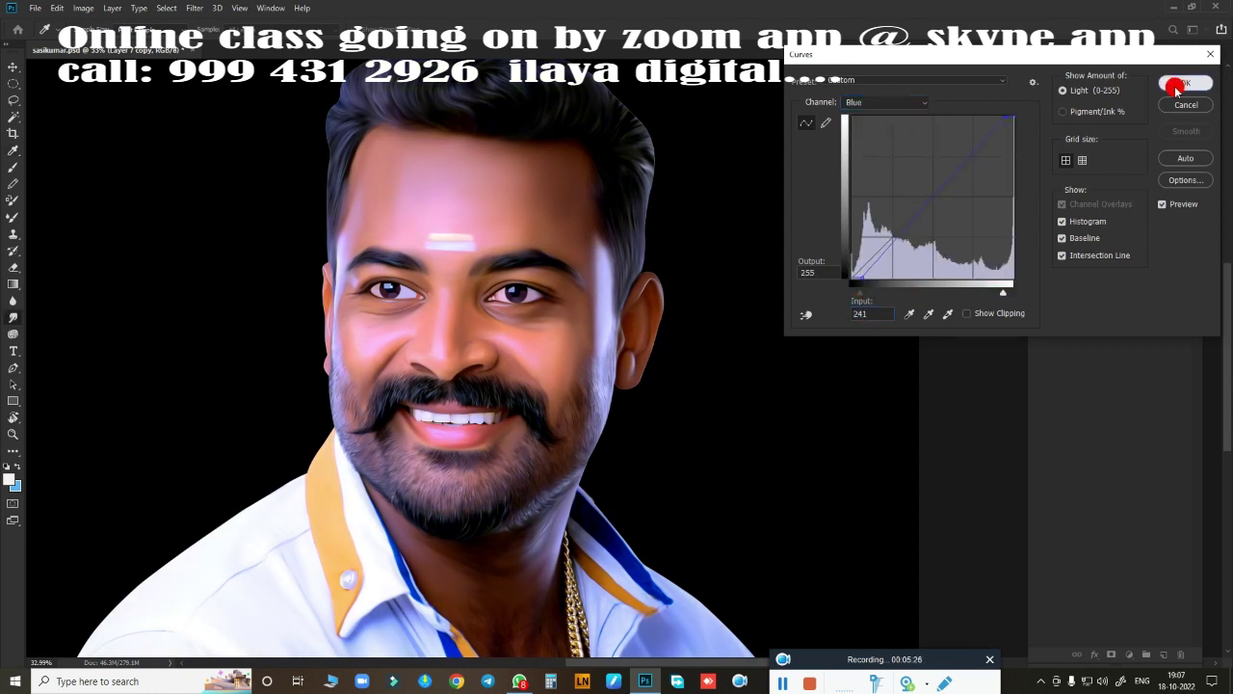
pyautogui.click(1175, 85)
pyautogui.hotkey('ctrl', '0')
pyautogui.hotkey('ctrl', 'shift', 'alt', 'n')
# Set Layer 8 to Overlay and paint saturated yellow over the right half of the head.
pyautogui.rightClick(834, 290)
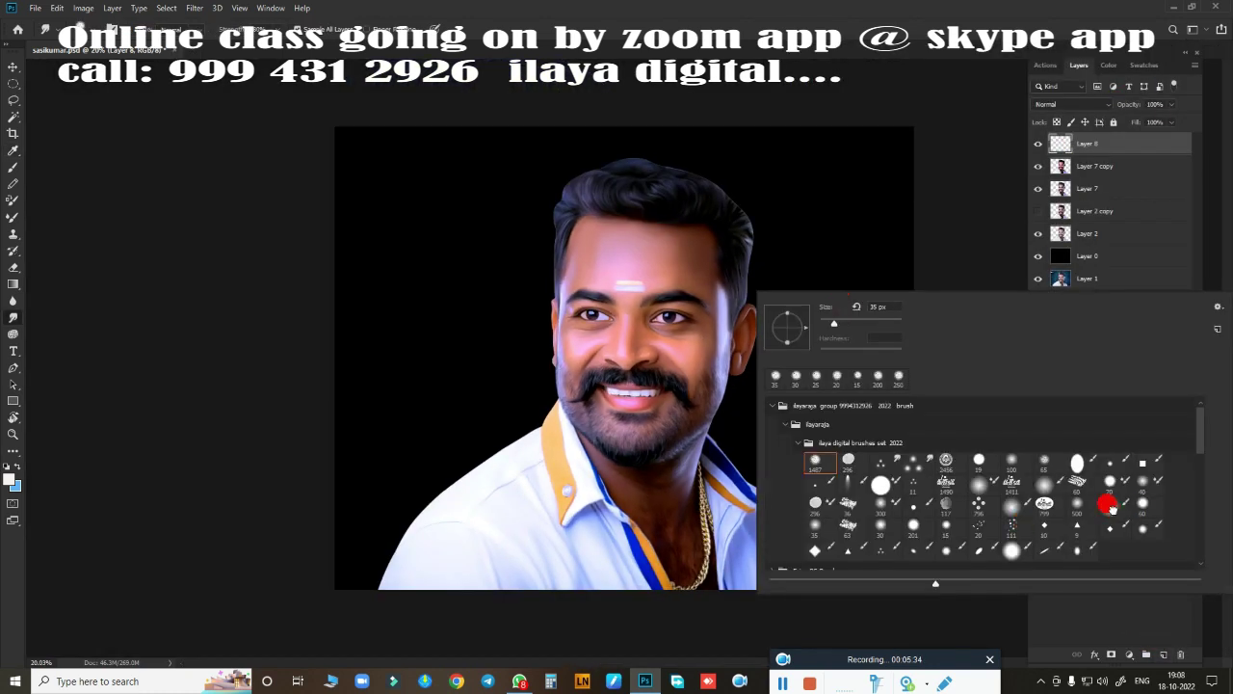
pyautogui.press('Escape')
pyautogui.keyDown('ctrl'); pyautogui.click(1060, 165); pyautogui.keyUp('ctrl')
pyautogui.click(1070, 104)
pyautogui.click(1073, 260)
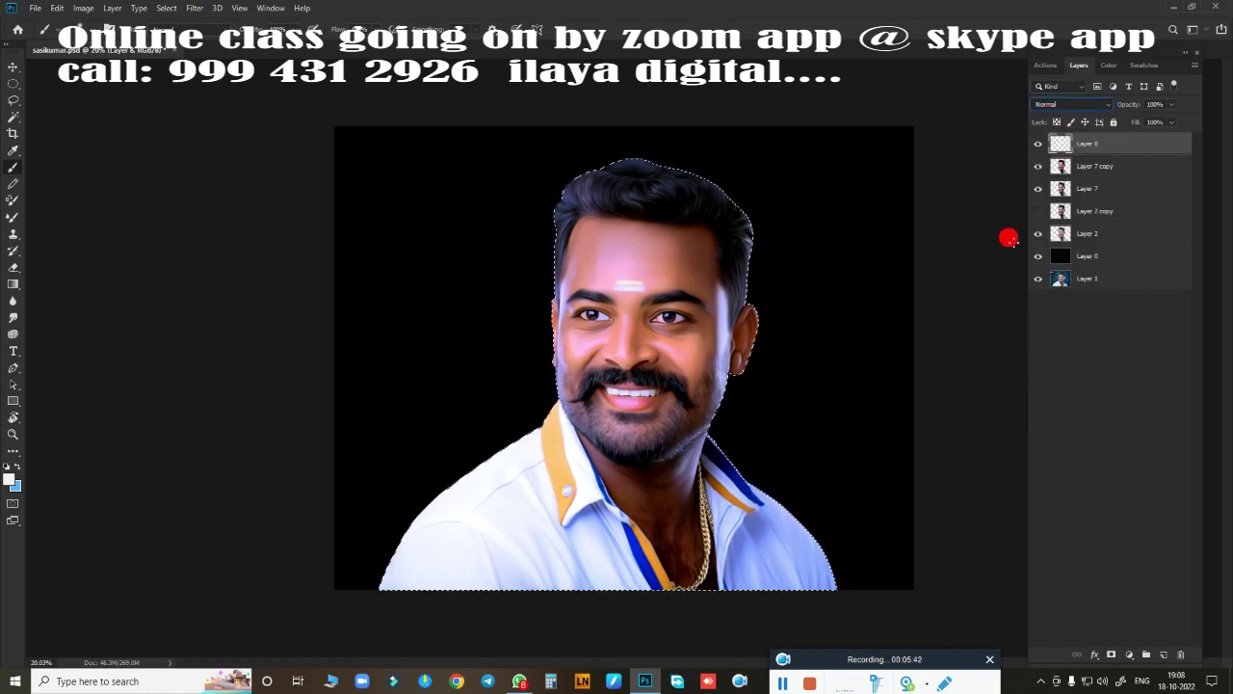
pyautogui.click(12, 479)
pyautogui.click(1054, 91)
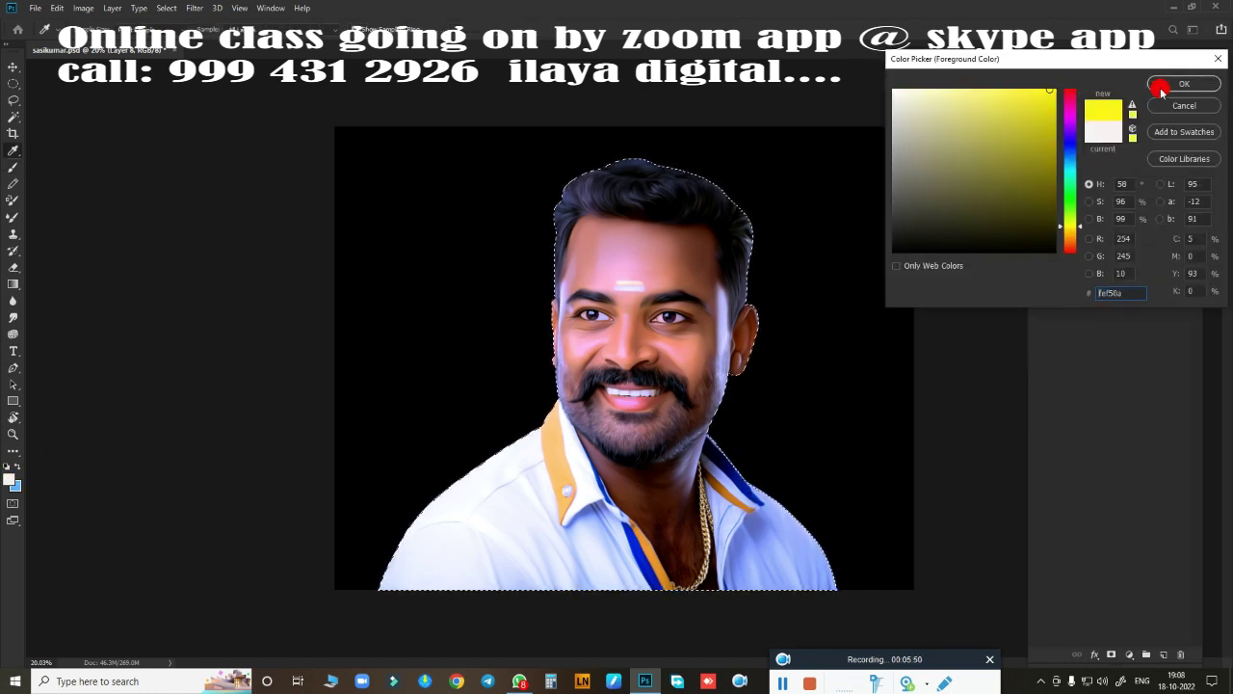
pyautogui.click(1184, 83)
pyautogui.scroll(2, 671, 257)
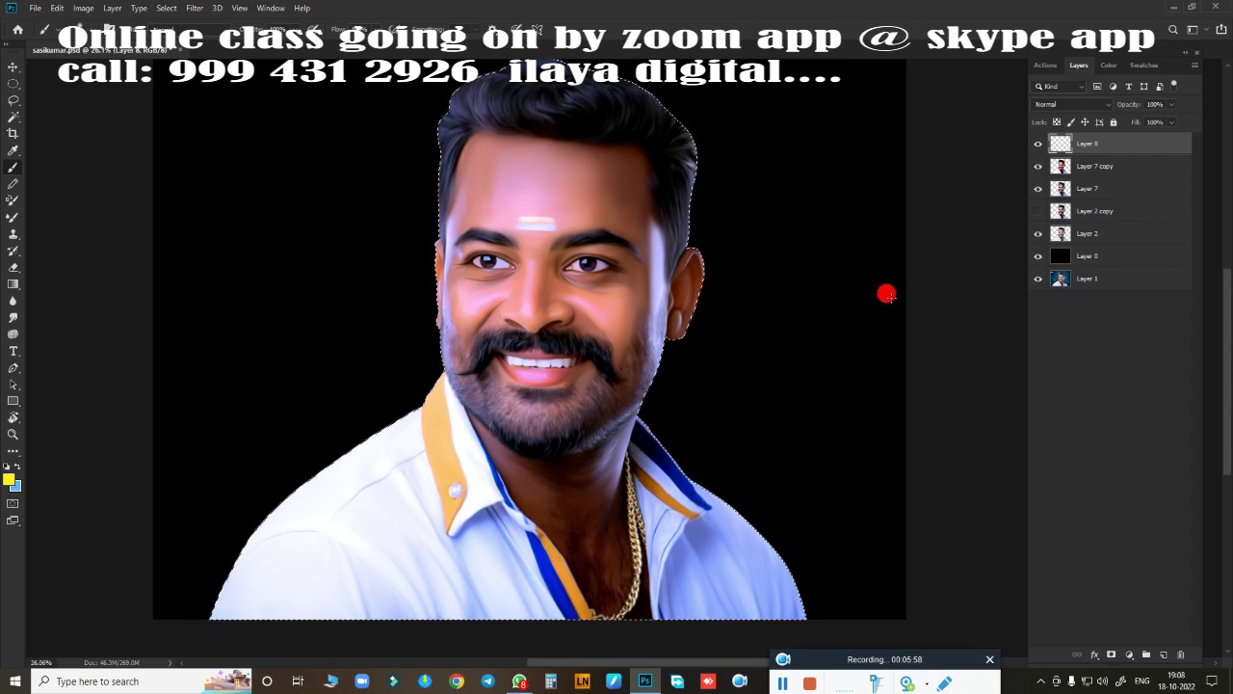
pyautogui.scroll(1, 789, 278)
pyautogui.moveTo(669, 129); pyautogui.dragTo(730, 357)
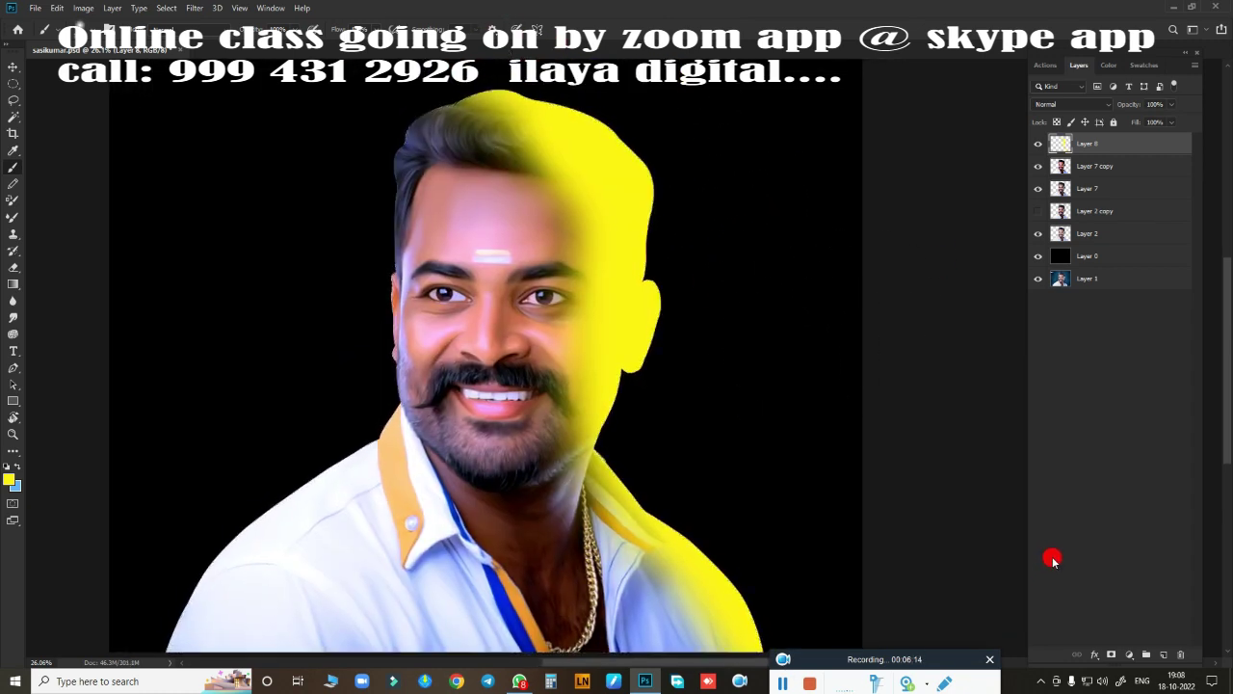
# Limit Layer 8's yellow with Blend If sliders and shift its hue toward magenta.
pyautogui.click(1129, 654)
pyautogui.click(1118, 525)
pyautogui.moveTo(864, 354); pyautogui.dragTo(926, 354)
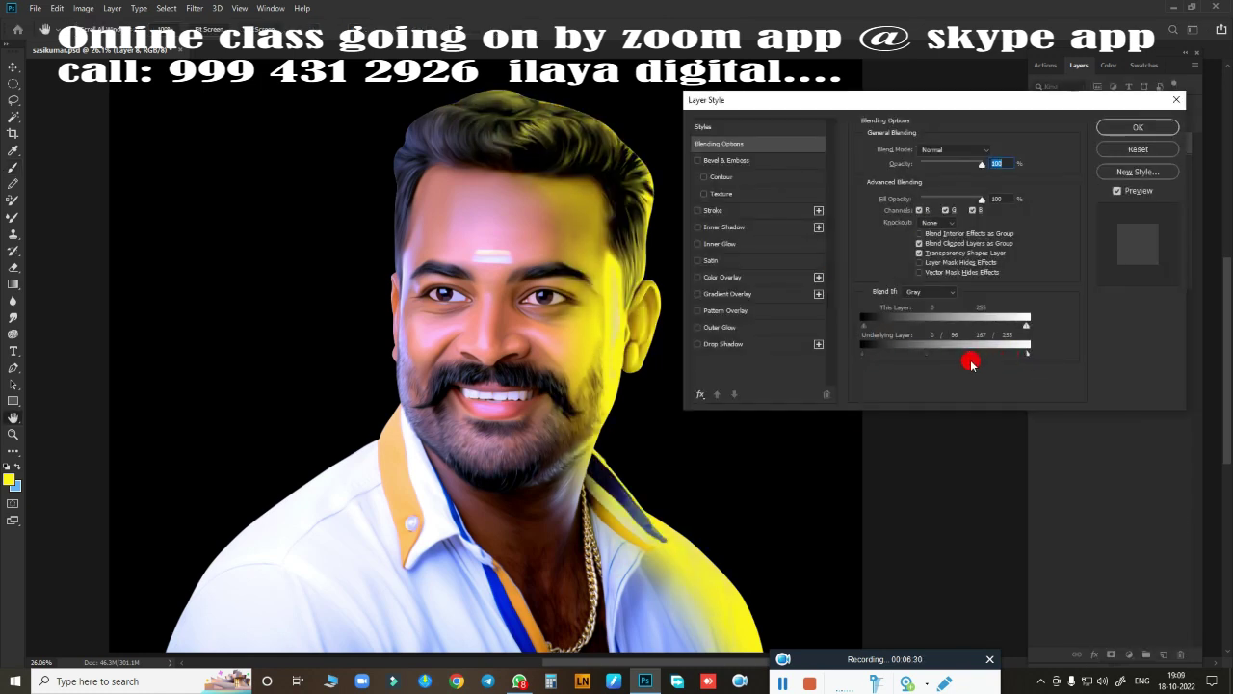
pyautogui.moveTo(1021, 329); pyautogui.dragTo(983, 330)
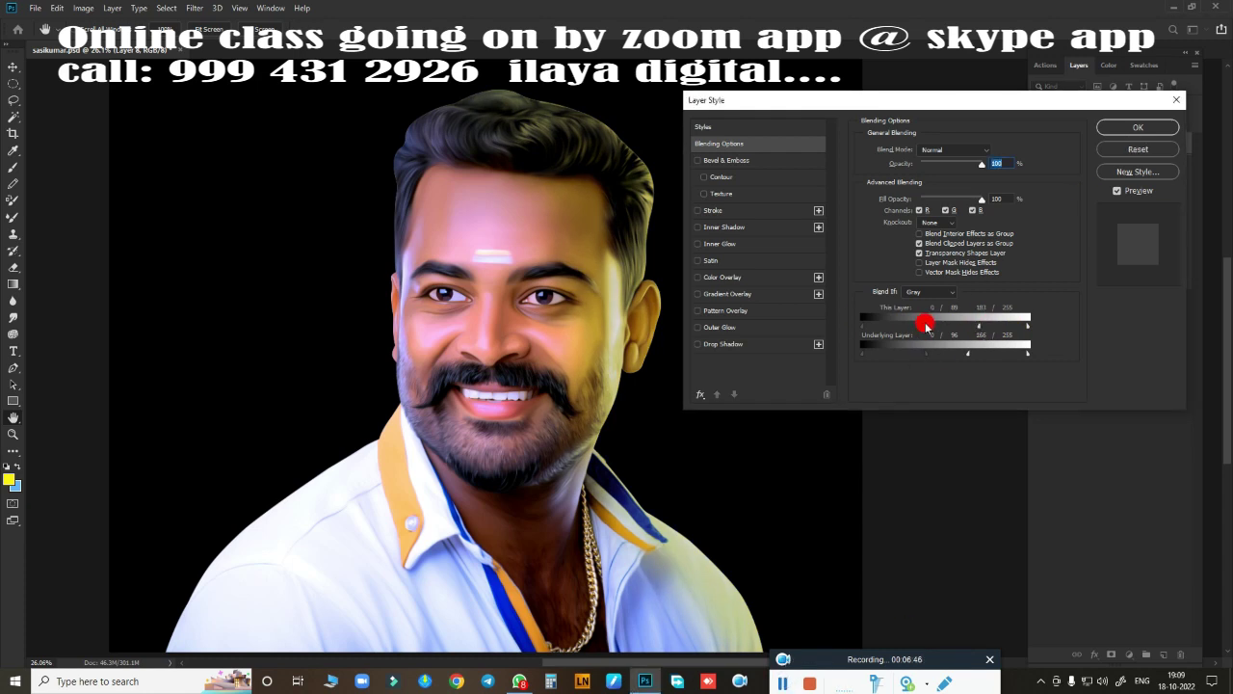
pyautogui.moveTo(915, 328); pyautogui.dragTo(908, 328)
pyautogui.moveTo(983, 328); pyautogui.dragTo(978, 331)
pyautogui.click(1150, 127)
pyautogui.hotkey('ctrl', 'u')
pyautogui.moveTo(1028, 162)
pyautogui.mouseDown()
pyautogui.moveTo(989, 165)
pyautogui.moveTo(1080, 174)
pyautogui.moveTo(1018, 171)
pyautogui.moveTo(1028, 179)
pyautogui.mouseUp()
pyautogui.click(1168, 102)
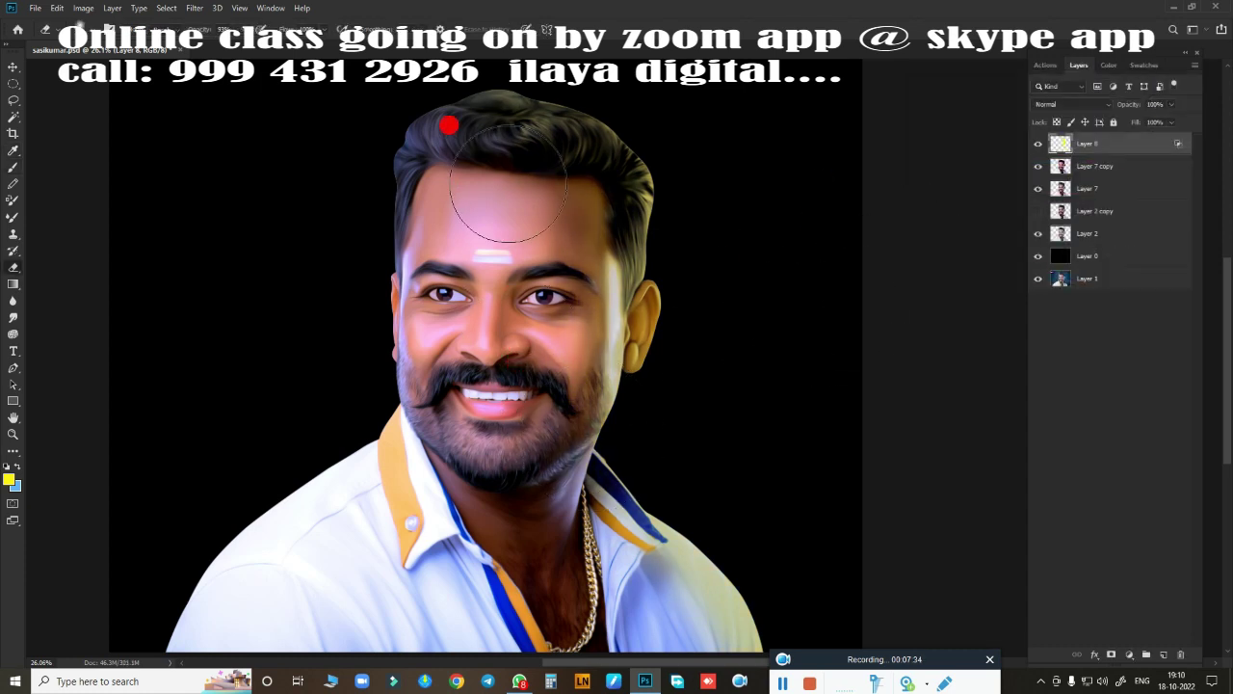
# On new Layer 9, paint yellow over hair, left face and shoulder, limited by Blend If.
pyautogui.click(1163, 654)
pyautogui.press('b')
pyautogui.moveTo(468, 358)
pyautogui.mouseDown()
pyautogui.moveTo(358, 330)
pyautogui.moveTo(751, 527)
pyautogui.mouseUp()
pyautogui.click(1097, 650)
pyautogui.click(1122, 530)
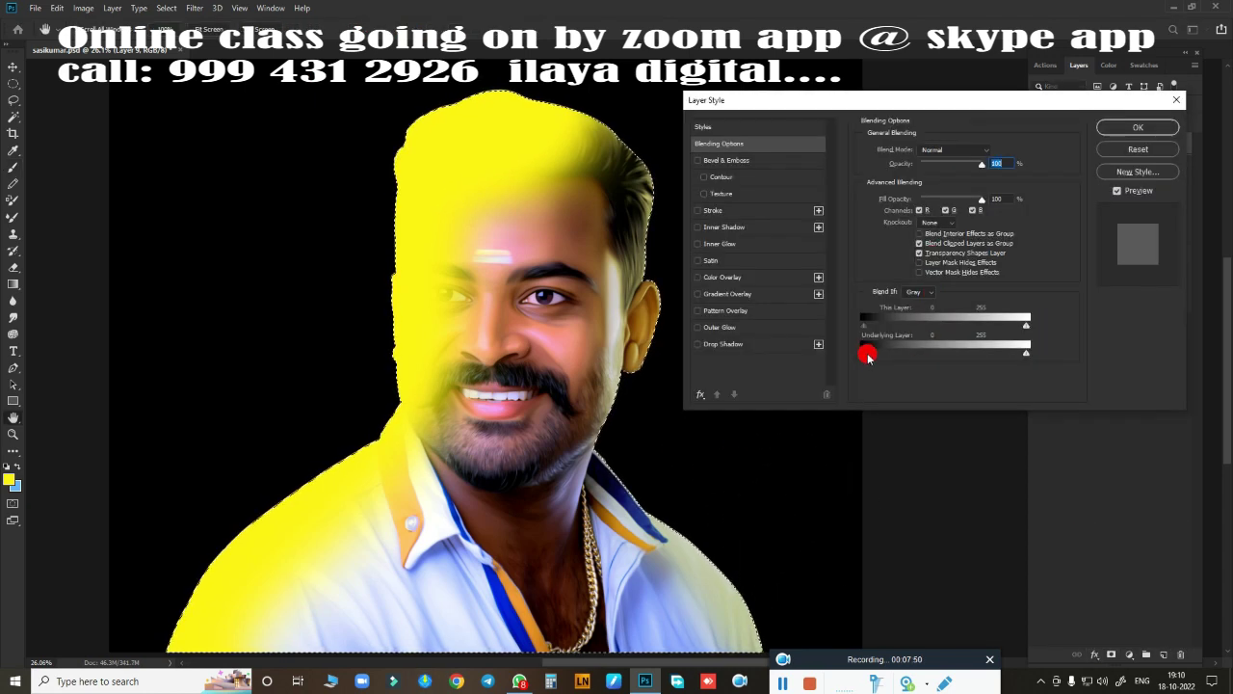
pyautogui.moveTo(863, 353); pyautogui.dragTo(920, 356)
pyautogui.moveTo(1026, 354)
pyautogui.mouseDown()
pyautogui.moveTo(976, 360)
pyautogui.moveTo(972, 330)
pyautogui.mouseUp()
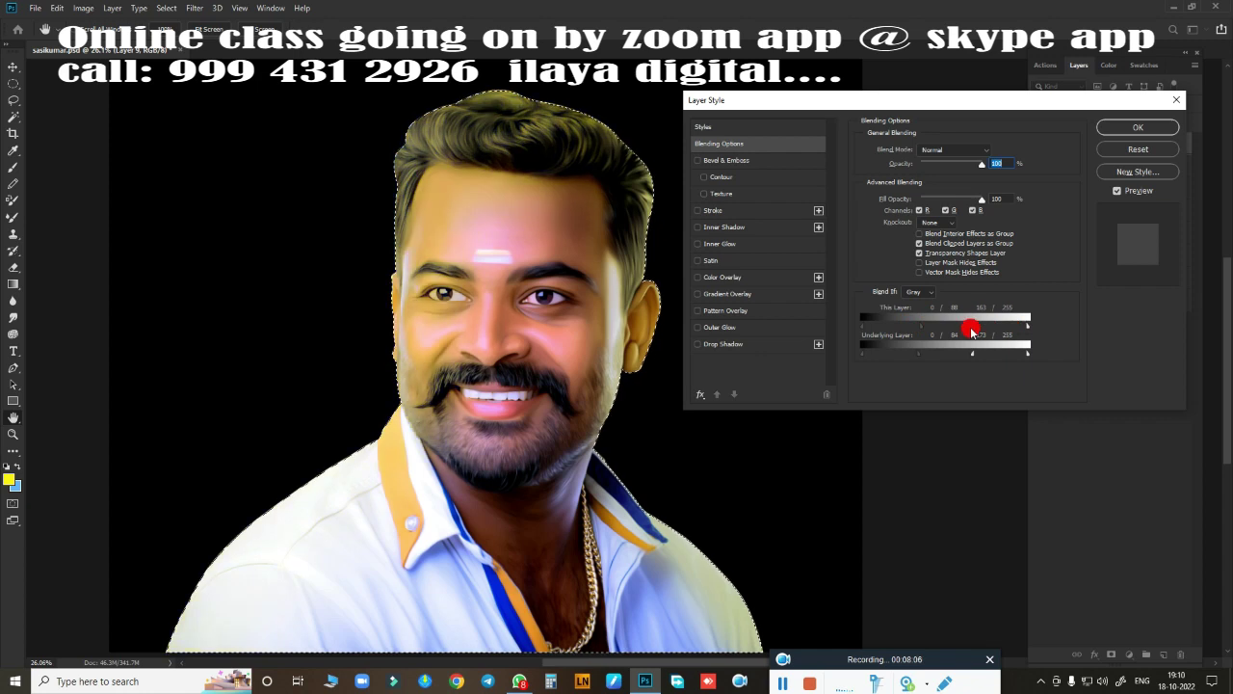
pyautogui.click(1115, 153)
pyautogui.click(1071, 104)
# Set Layer 9 to Overlay, shift its hue -137 to purple-magenta, and lower fill to about 38%.
pyautogui.click(1060, 250)
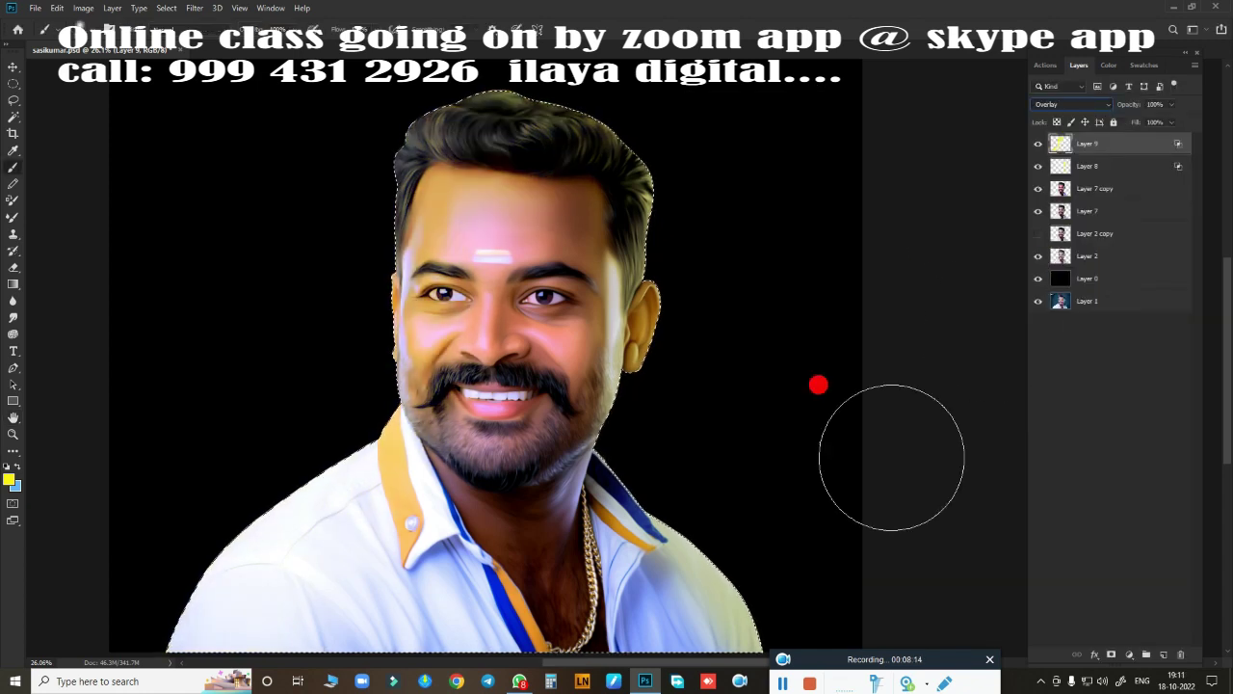
pyautogui.hotkey('ctrl', 'u')
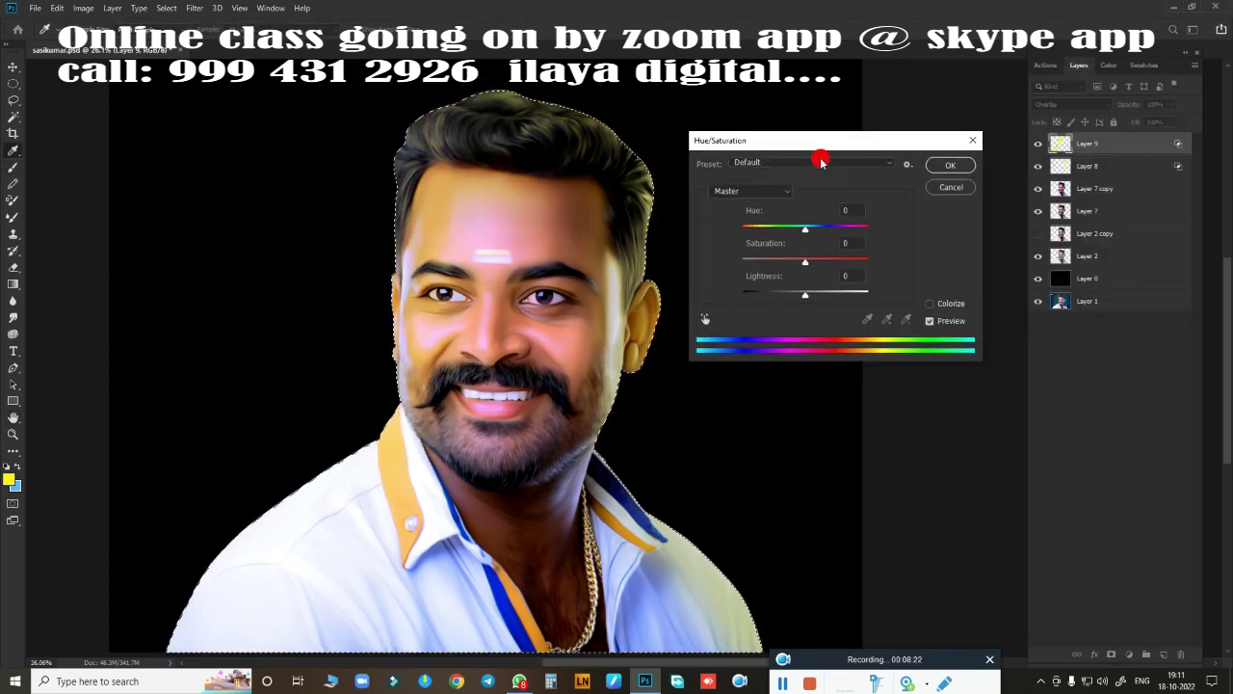
pyautogui.moveTo(805, 227)
pyautogui.mouseDown()
pyautogui.moveTo(758, 234)
pyautogui.moveTo(868, 243)
pyautogui.moveTo(762, 247)
pyautogui.mouseUp()
pyautogui.click(946, 168)
pyautogui.click(1172, 122)
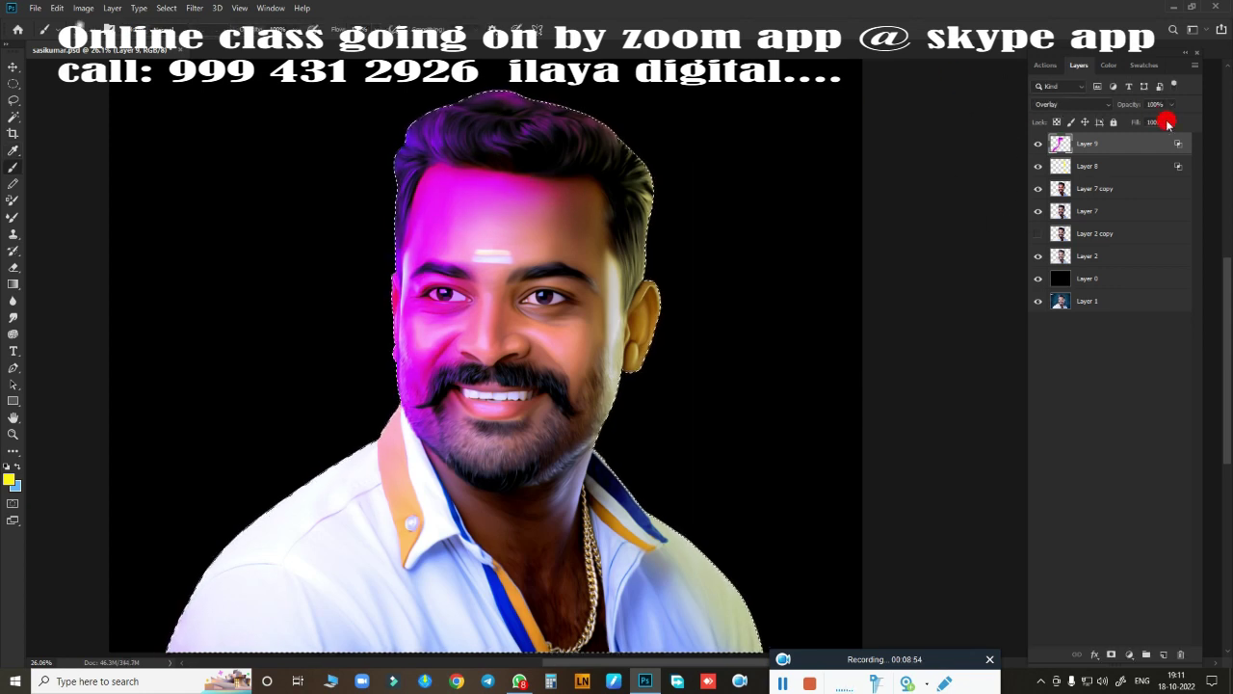
pyautogui.moveTo(1179, 140); pyautogui.dragTo(1135, 142)
pyautogui.press('e')
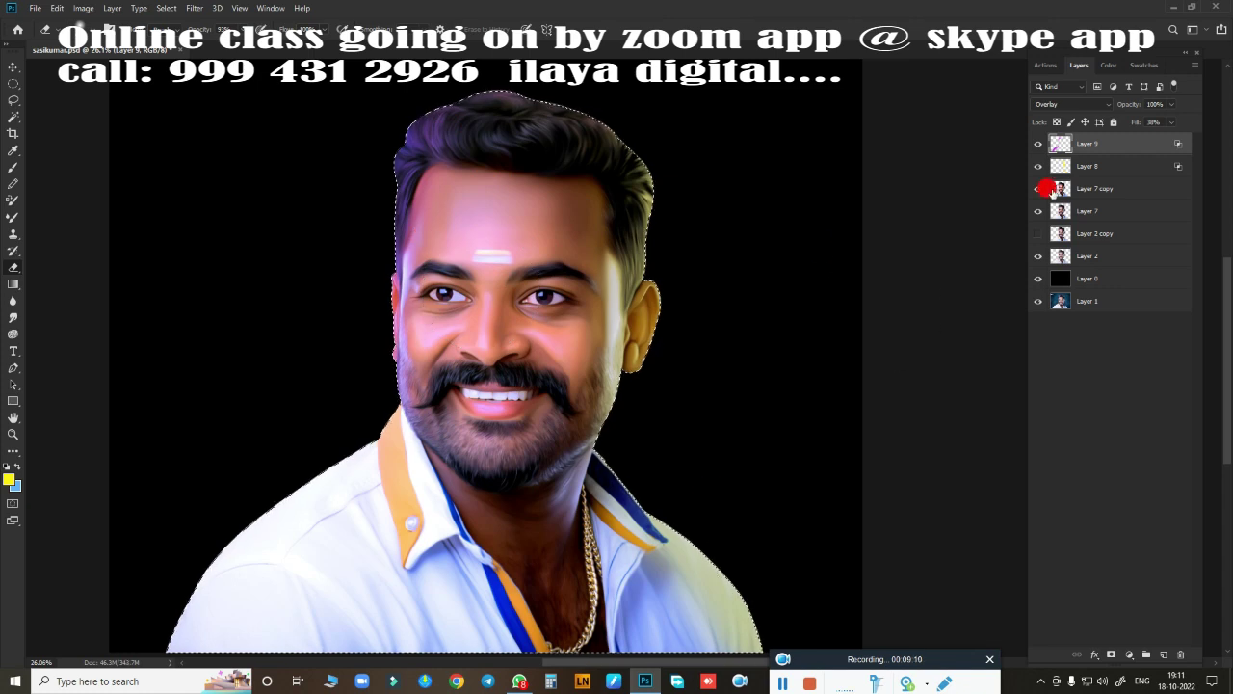
pyautogui.click(1072, 104)
# Set Layer 10 to Overlay and paint yellow along the right edge of the hair.
pyautogui.click(1068, 220)
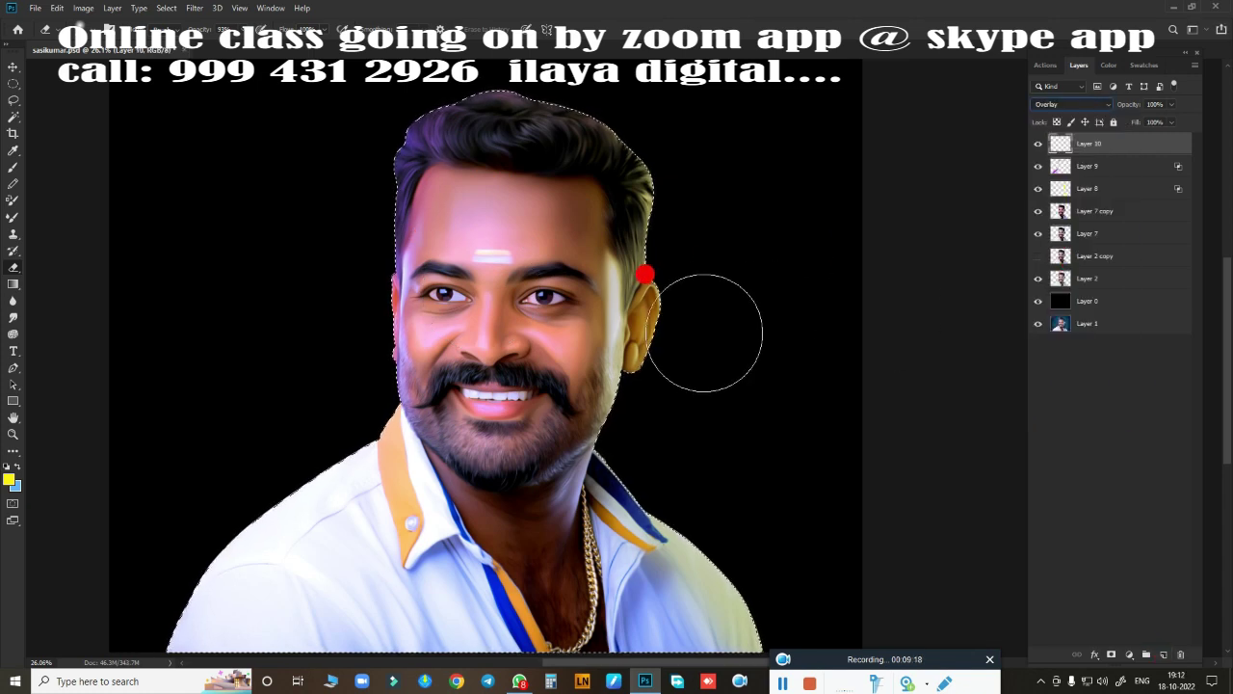
pyautogui.scroll(1, 534, 220)
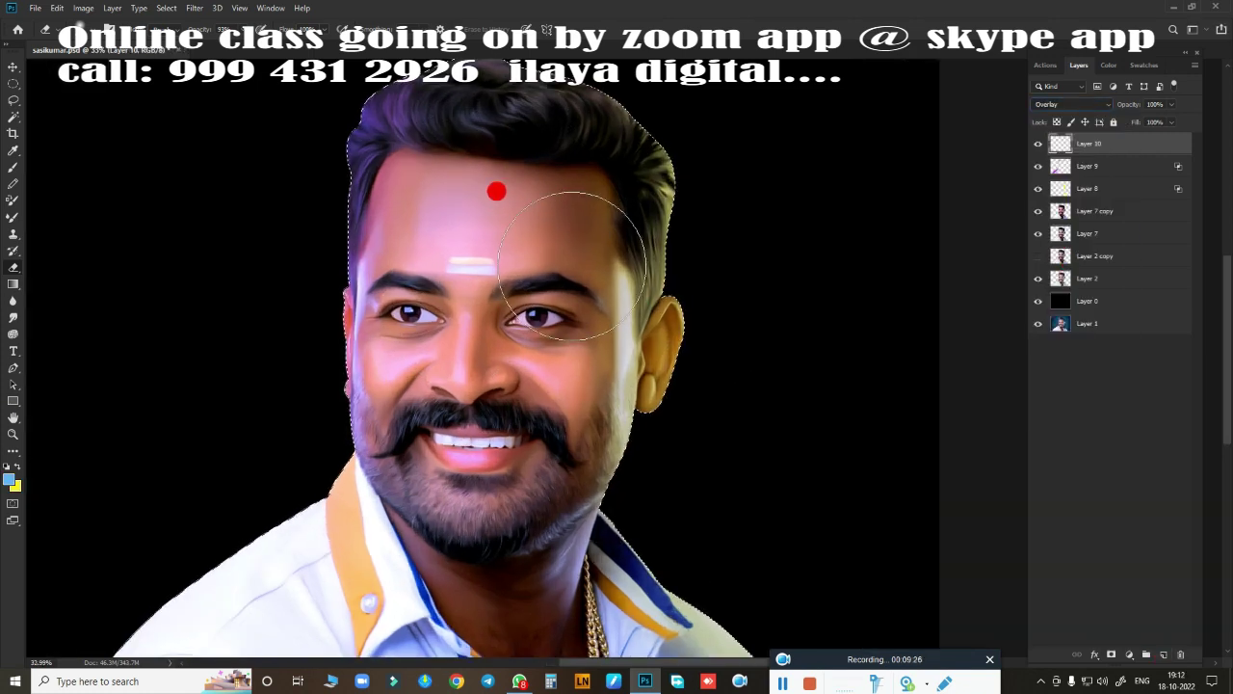
pyautogui.press('b')
pyautogui.scroll(1, 496, 190)
pyautogui.press('x')
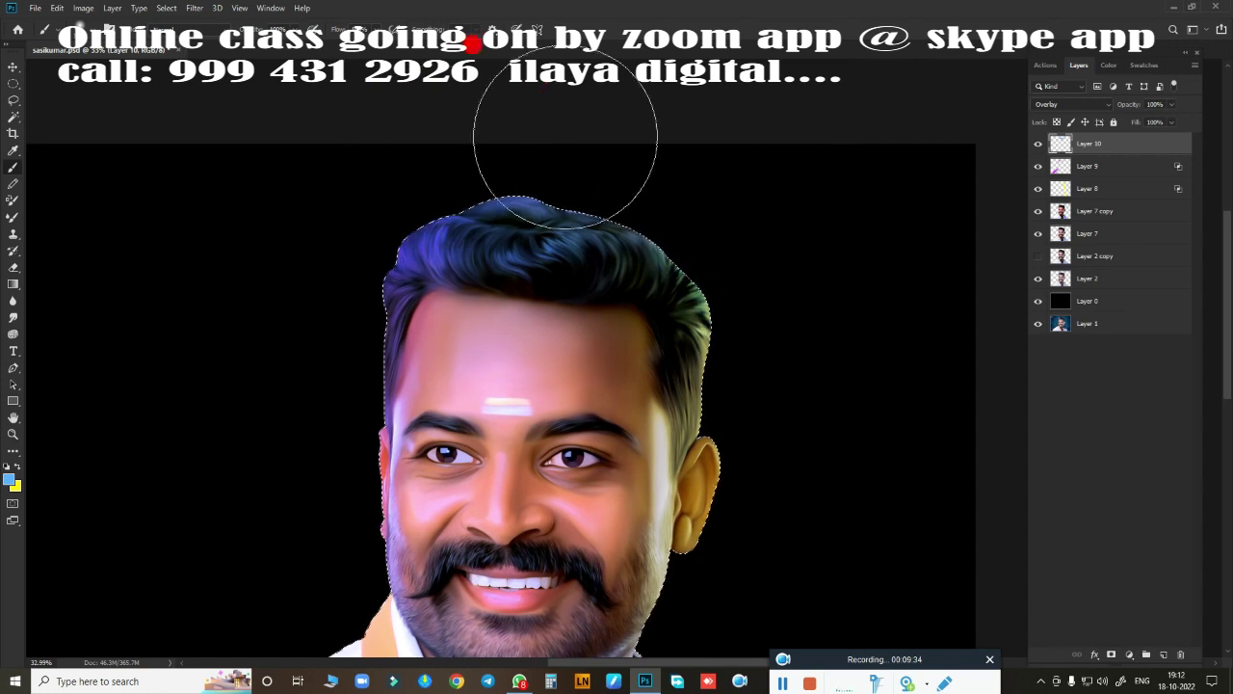
pyautogui.scroll(1, 312, 357)
pyautogui.scroll(-1, 727, 214)
pyautogui.moveTo(727, 214); pyautogui.dragTo(646, 134)
pyautogui.scroll(-1, 802, 259)
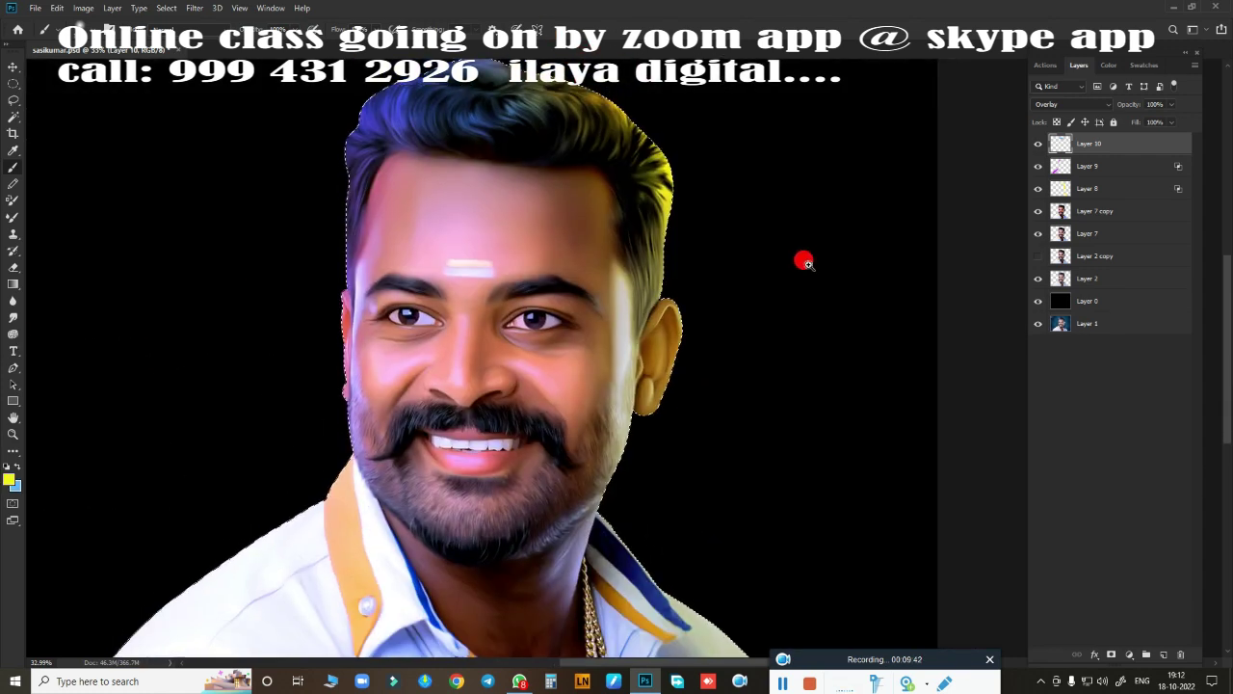
# Choose pink, then cyan-blue as the painting colour for the left side of the hair.
pyautogui.click(17, 467)
pyautogui.click(14, 479)
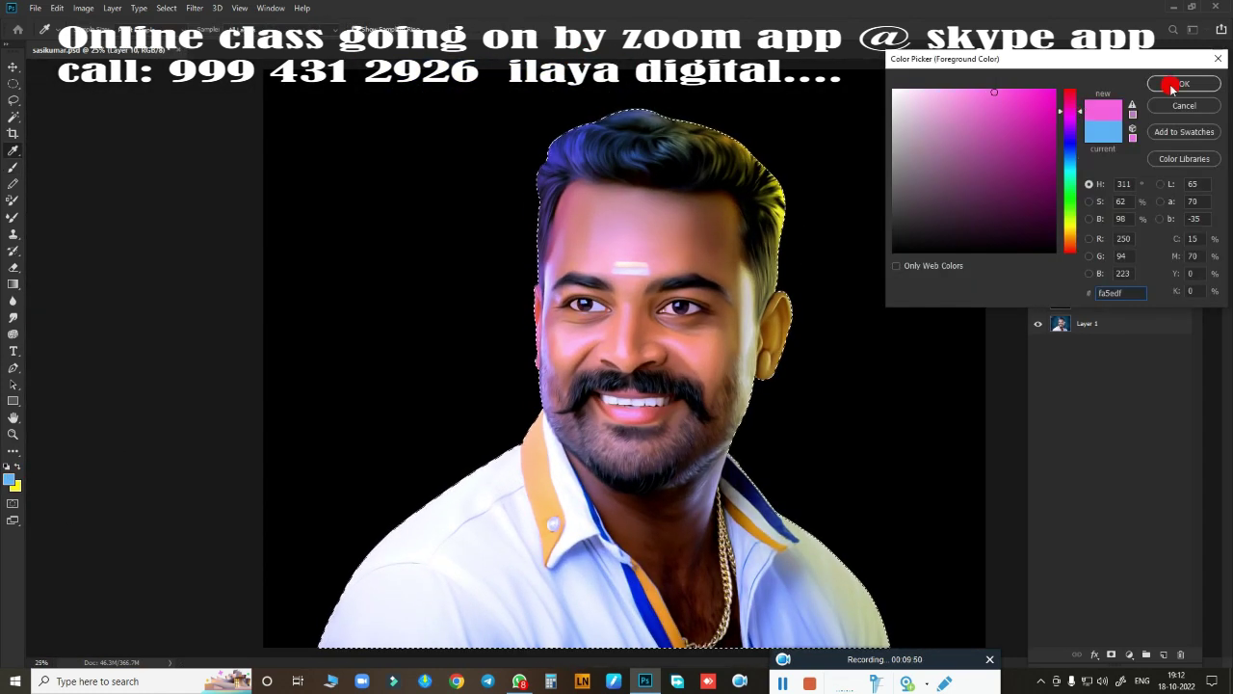
pyautogui.click(1170, 85)
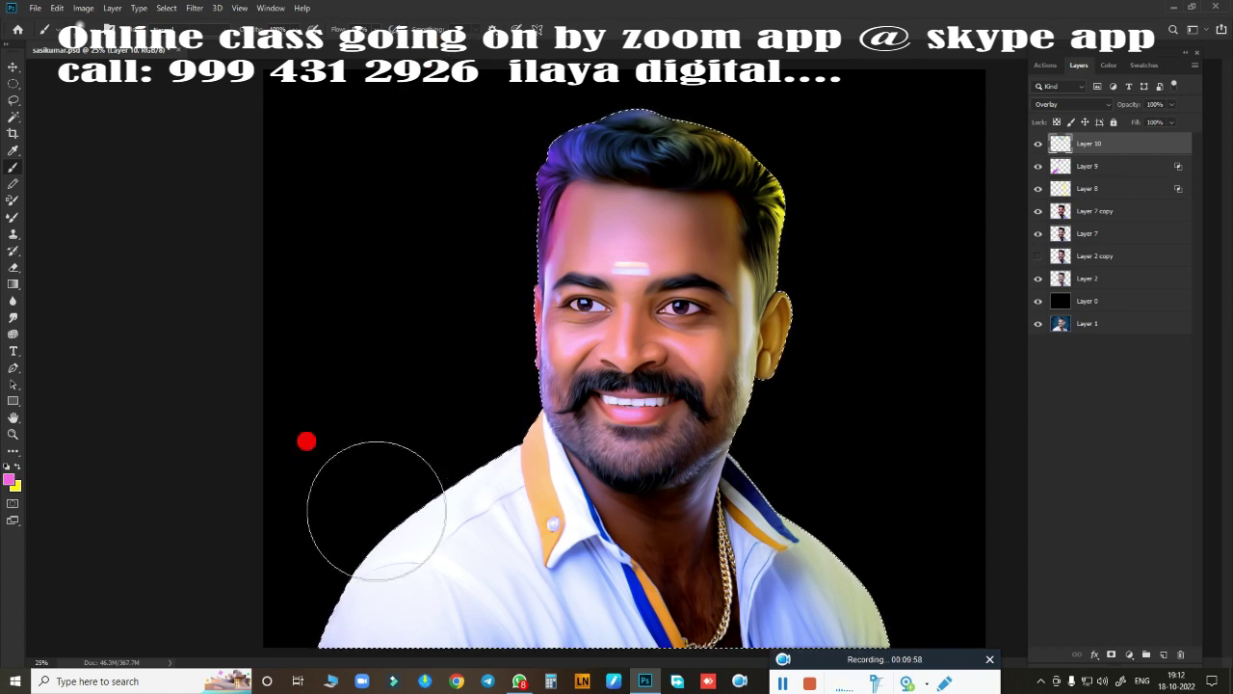
pyautogui.click(13, 479)
pyautogui.click(1074, 164)
pyautogui.click(1184, 84)
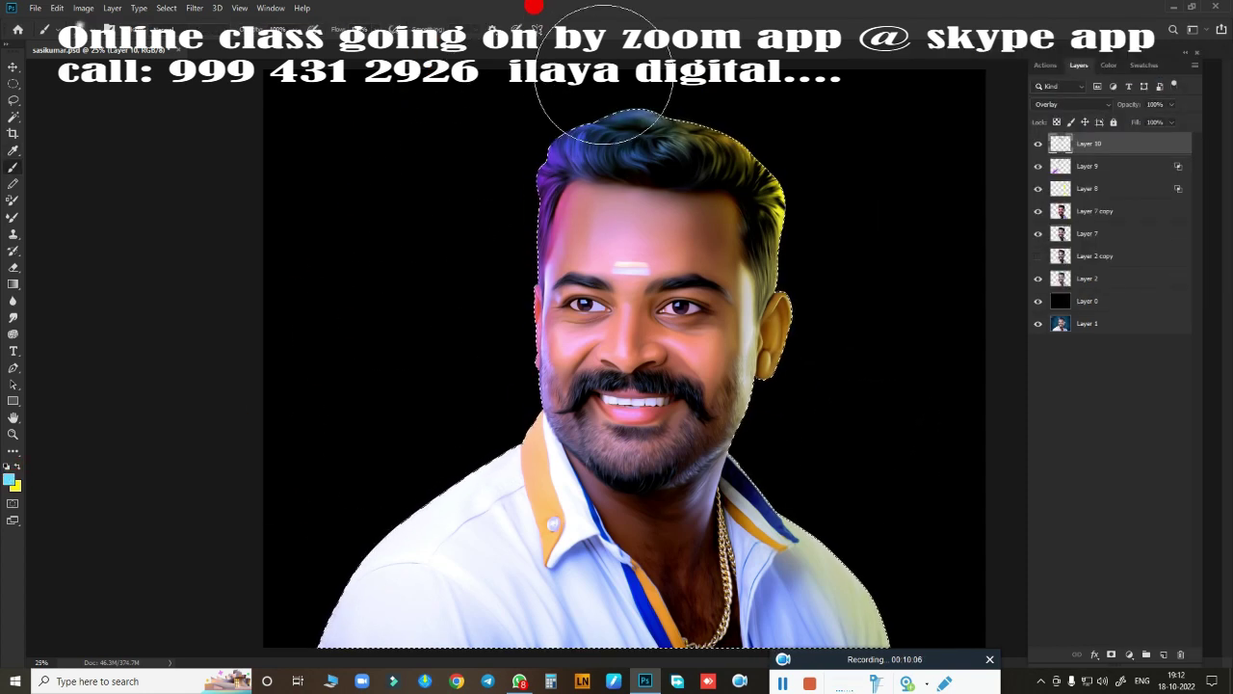
pyautogui.scroll(2, 792, 281)
pyautogui.press('e')
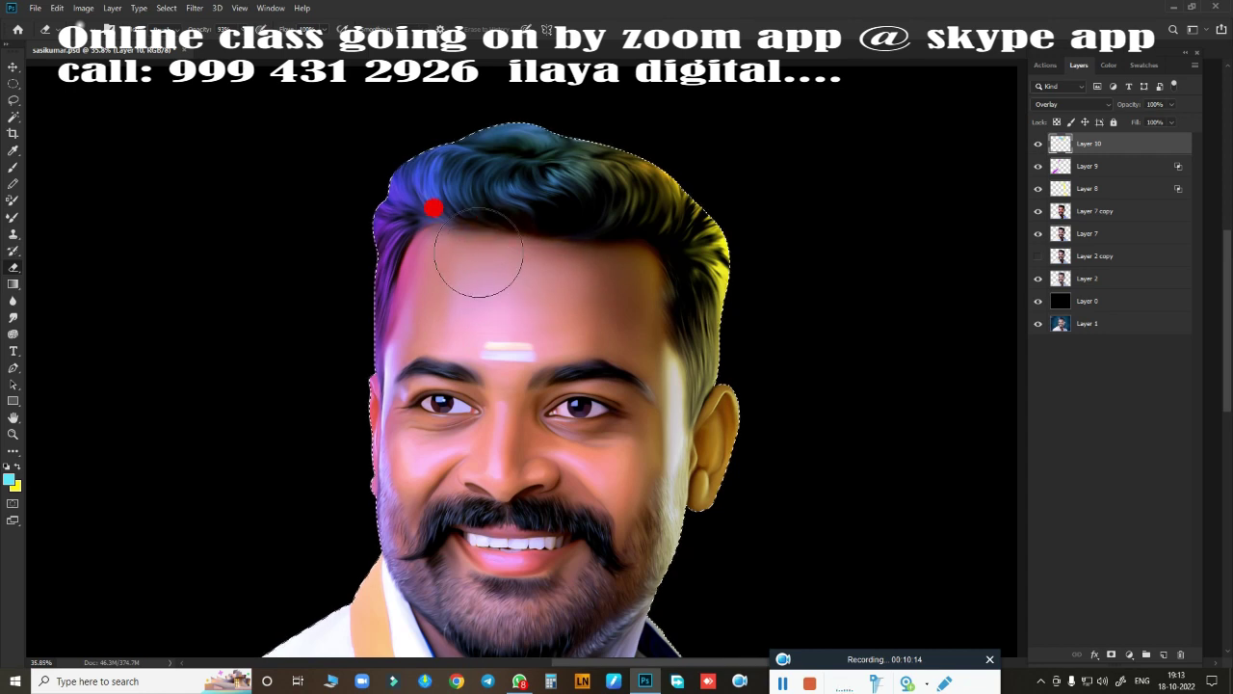
pyautogui.scroll(-2, 785, 497)
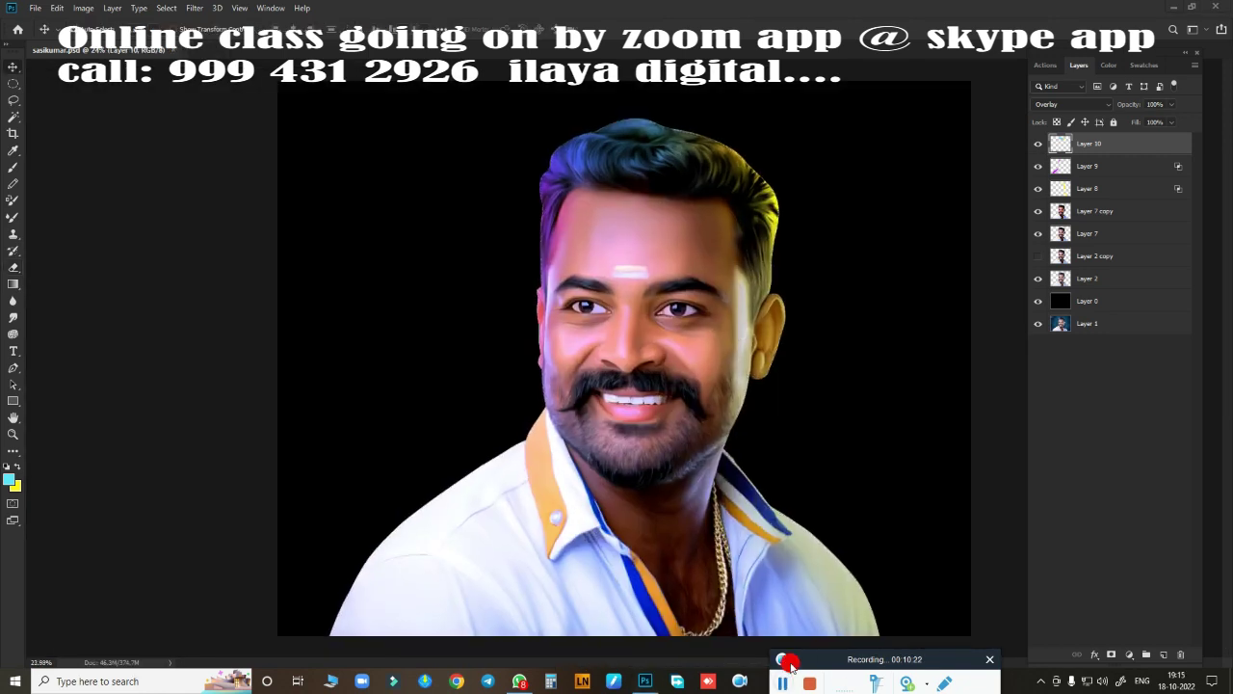
# Group Layer 10 through Layer 2 copy into Group 1, compare it, and add a new layer above.
pyautogui.keyDown('shift'); pyautogui.click(1089, 211); pyautogui.keyUp('shift')
pyautogui.keyDown('shift'); pyautogui.click(1089, 255); pyautogui.keyUp('shift')
pyautogui.hotkey('ctrl', 'g')
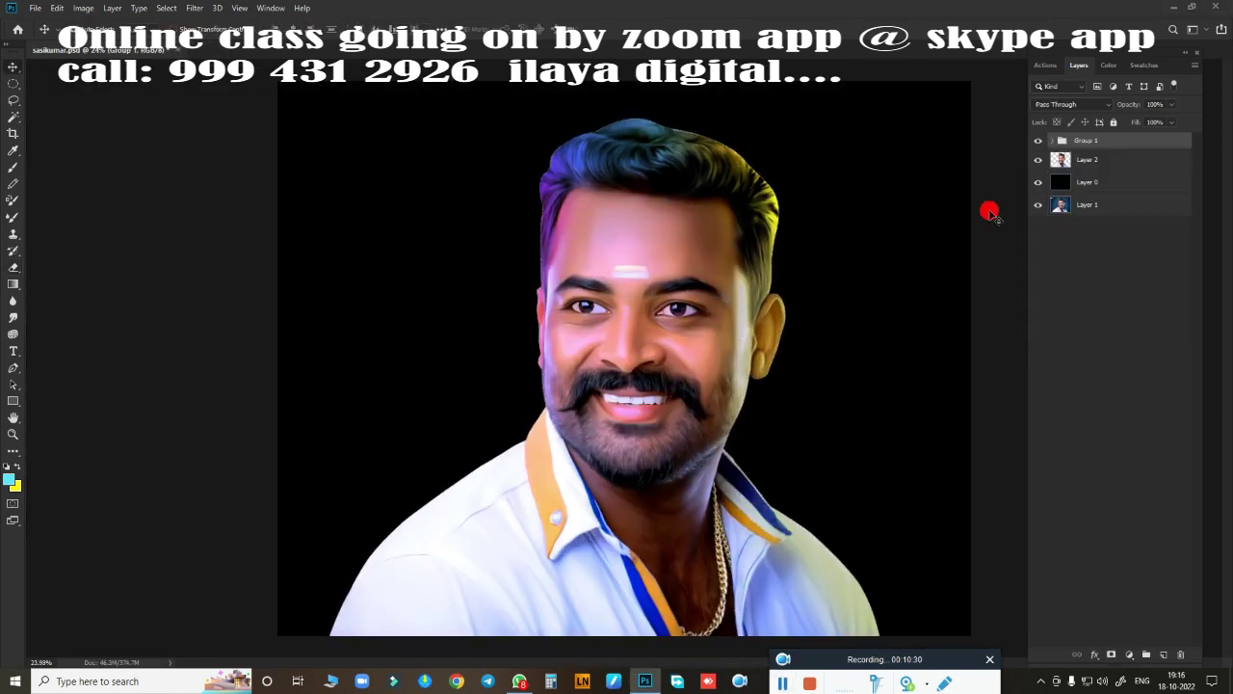
pyautogui.scroll(1, 844, 359)
pyautogui.click(1037, 140)
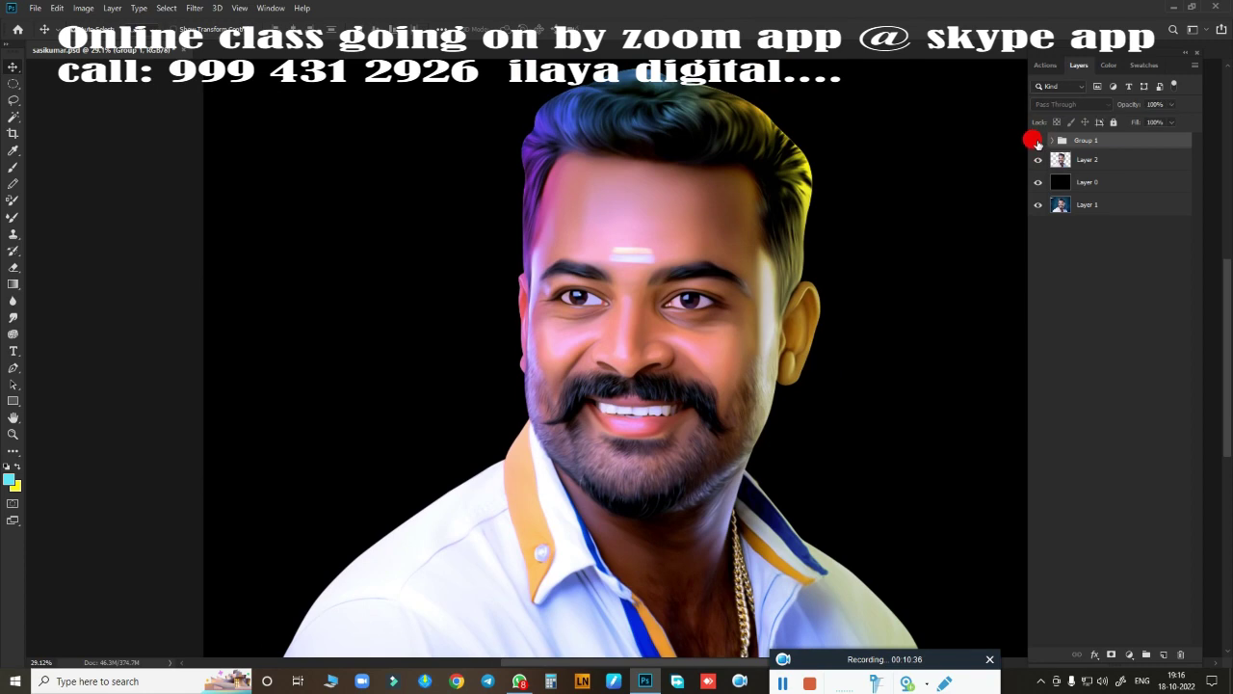
pyautogui.scroll(-2, 840, 372)
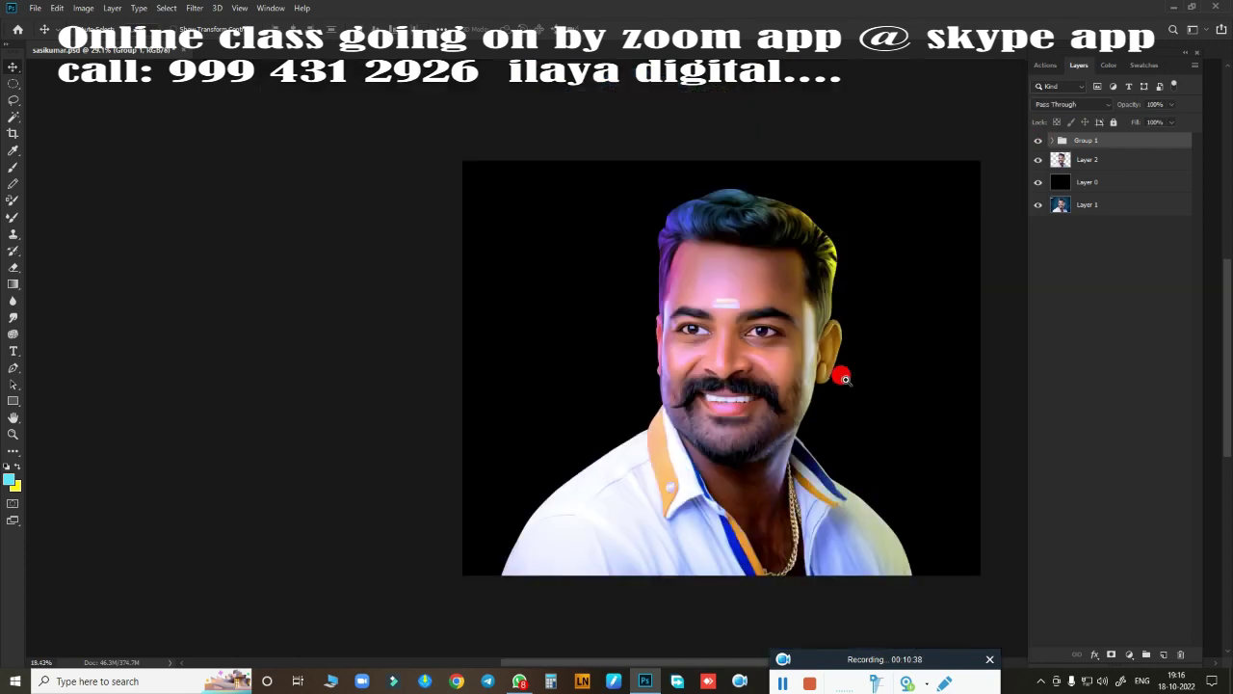
pyautogui.scroll(4, 839, 371)
pyautogui.click(1163, 654)
pyautogui.scroll(3, 650, 330)
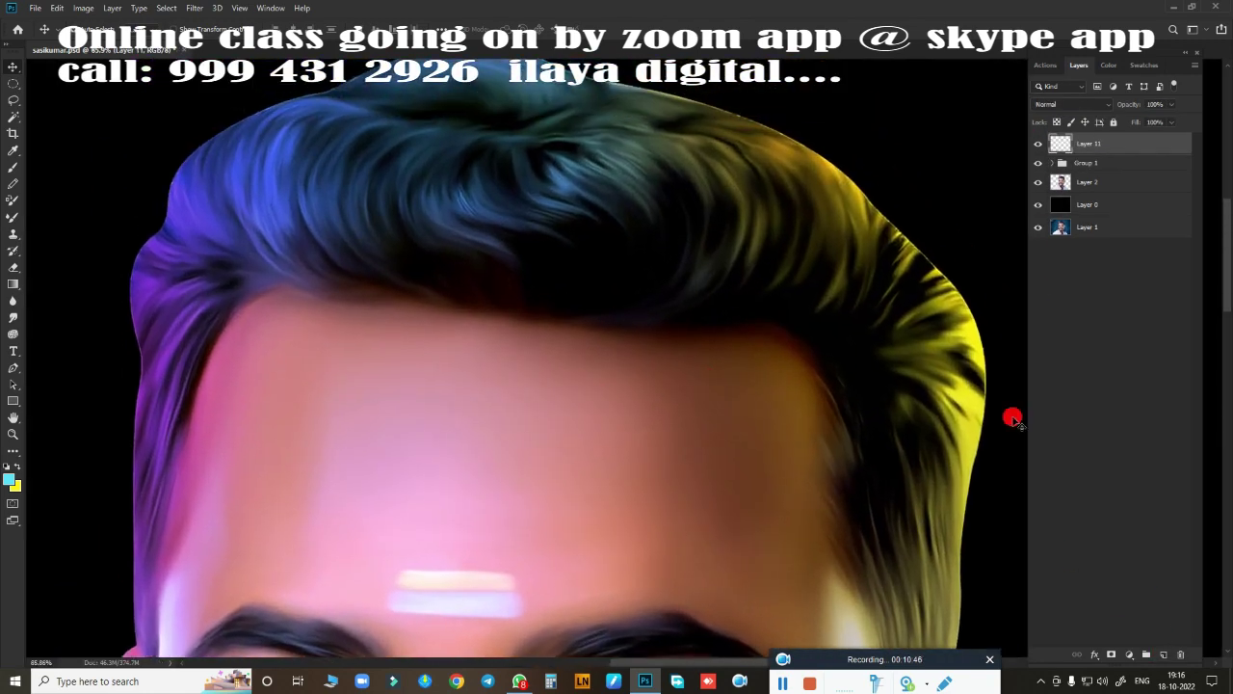